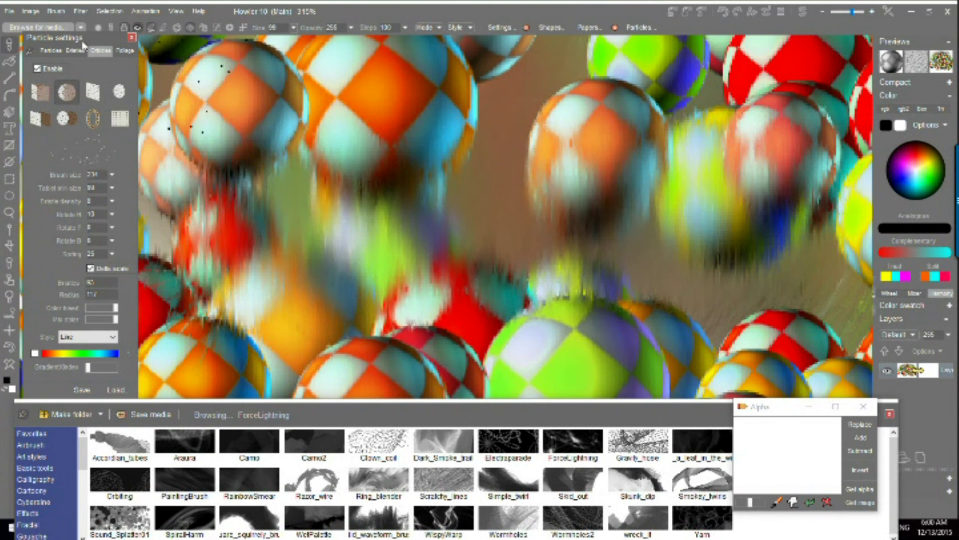
- Reposition the floating Particle settings panel over the edge of the checkered-ball painting
{"action": "left_click_drag", "start_coordinate": [86, 41], "coordinate": [342, 89]}
{"action": "left_click_drag", "start_coordinate": [234, 92], "coordinate": [112, 74]}
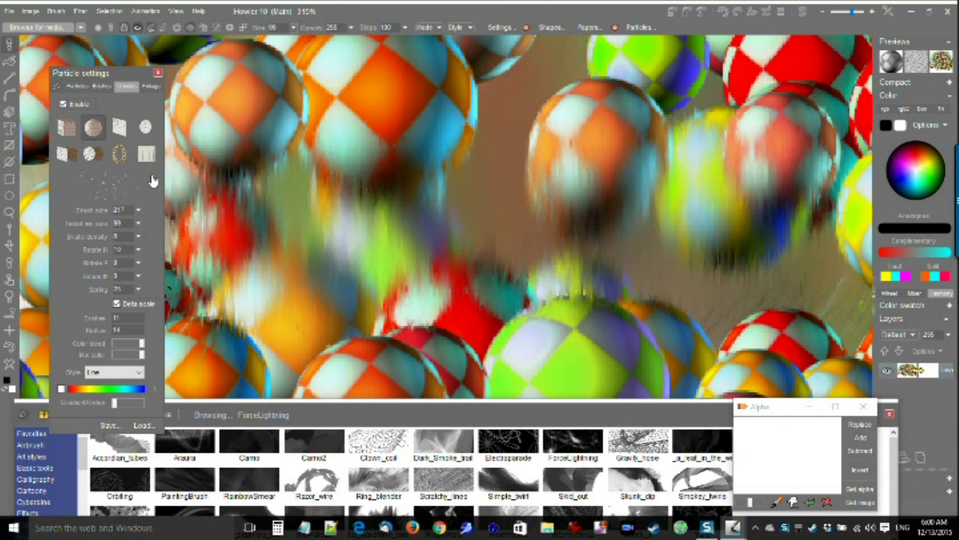
{"action": "scroll", "coordinate": [563, 227], "scroll_direction": "down", "scroll_amount": 8}
{"action": "scroll", "coordinate": [517, 237], "scroll_direction": "up", "scroll_amount": 5}
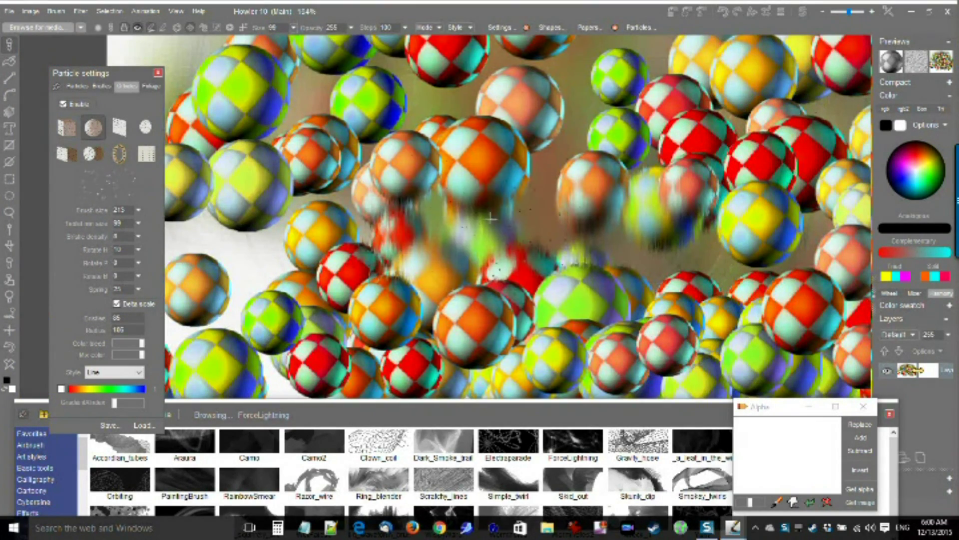
{"action": "left_click_drag", "start_coordinate": [385, 203], "coordinate": [273, 168]}
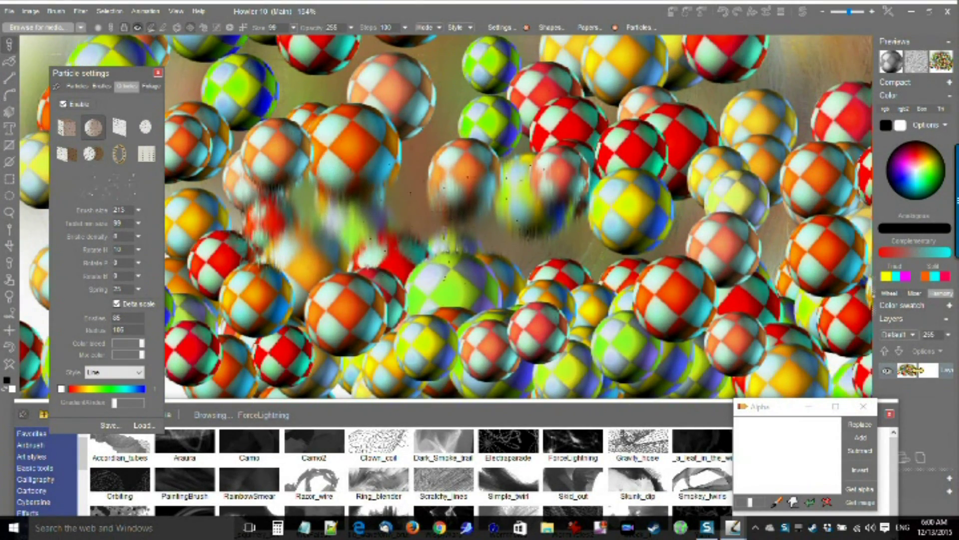
- Pick the first sphere brush from the temporary media and paint many checkered balls over the smeared area
{"action": "right_click", "coordinate": [348, 229]}
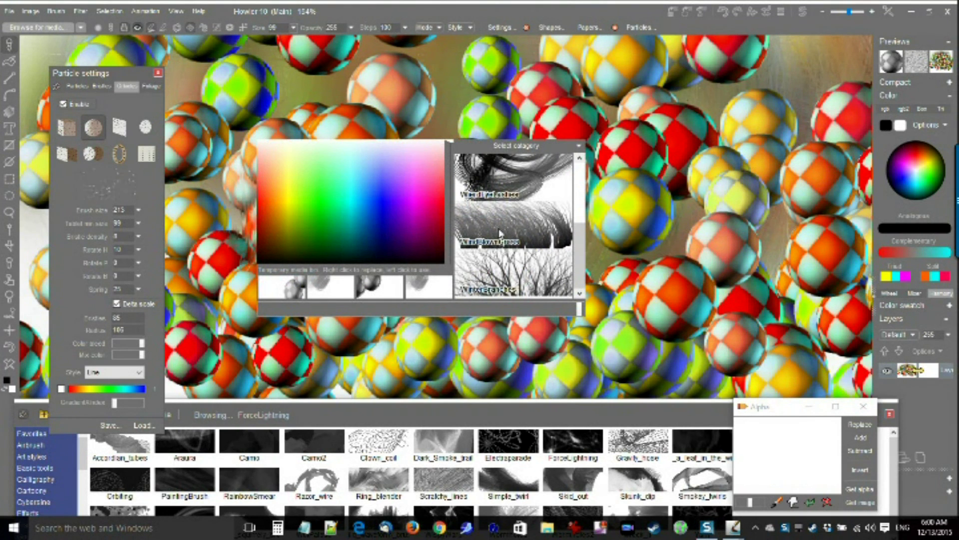
{"action": "left_click", "coordinate": [289, 293]}
{"action": "mouse_move", "coordinate": [365, 234]}
{"action": "left_mouse_down"}
{"action": "mouse_move", "coordinate": [332, 231]}
{"action": "mouse_move", "coordinate": [315, 155]}
{"action": "mouse_move", "coordinate": [460, 235]}
{"action": "mouse_move", "coordinate": [680, 400]}
{"action": "mouse_move", "coordinate": [500, 189]}
{"action": "mouse_move", "coordinate": [750, 165]}
{"action": "mouse_move", "coordinate": [445, 325]}
{"action": "mouse_move", "coordinate": [13, 282]}
{"action": "mouse_move", "coordinate": [640, 375]}
{"action": "mouse_move", "coordinate": [330, 276]}
{"action": "left_mouse_up"}
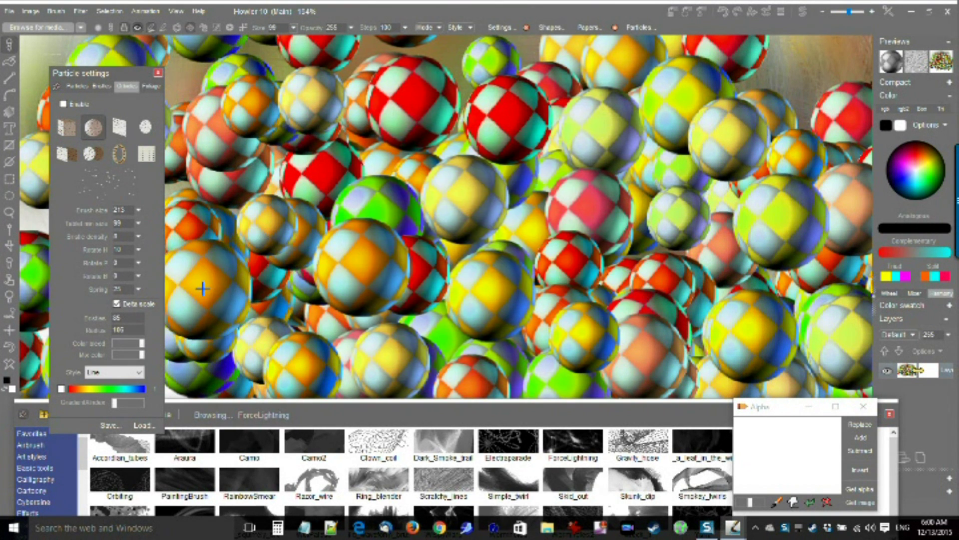
- Enable the Orbicles particle brush, and move the Particle settings panel and media browser to uncover more of the canvas
{"action": "left_click", "coordinate": [102, 86]}
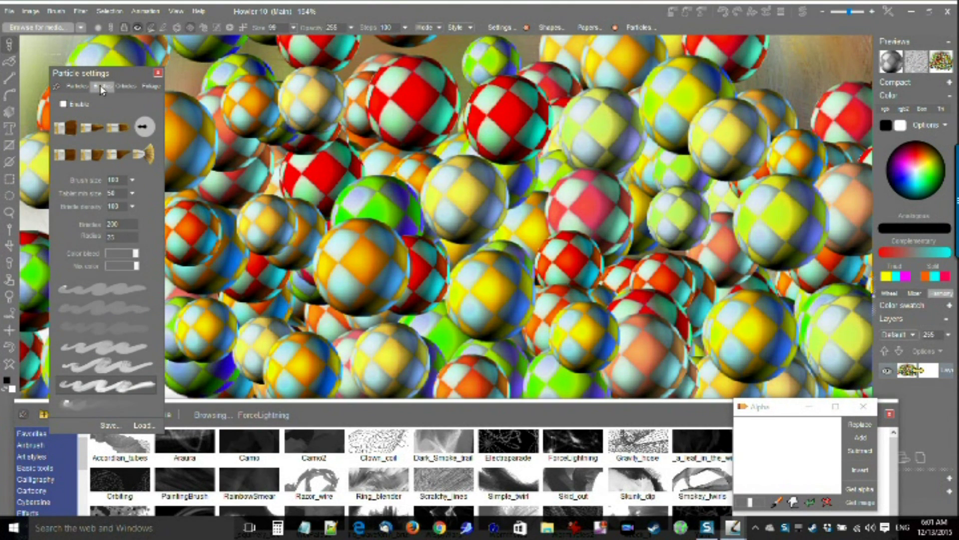
{"action": "left_click", "coordinate": [127, 87]}
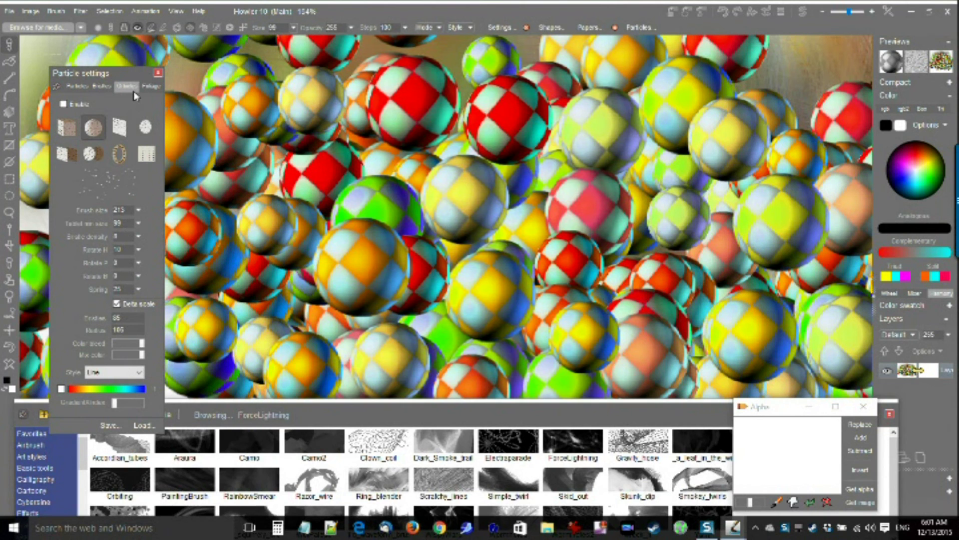
{"action": "left_click", "coordinate": [64, 104]}
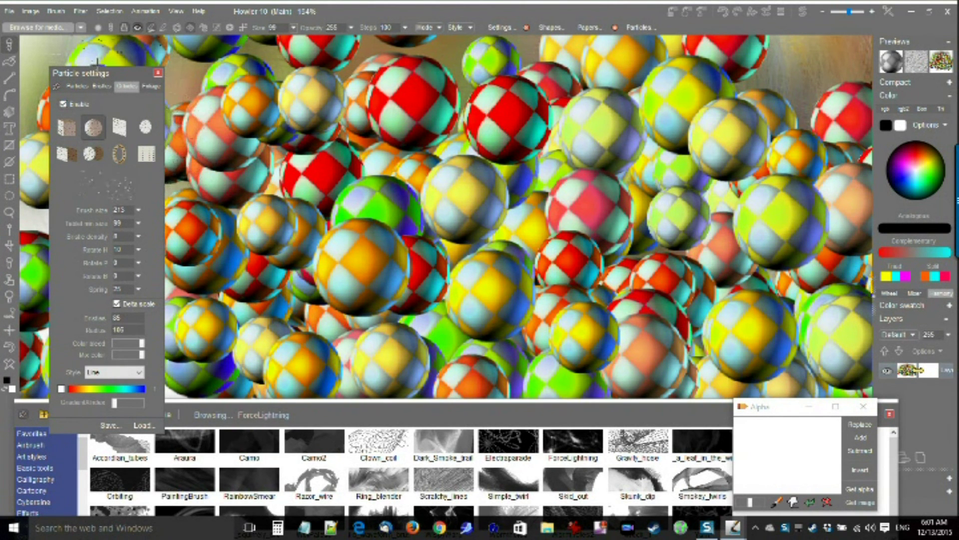
{"action": "left_click_drag", "start_coordinate": [89, 76], "coordinate": [67, 47]}
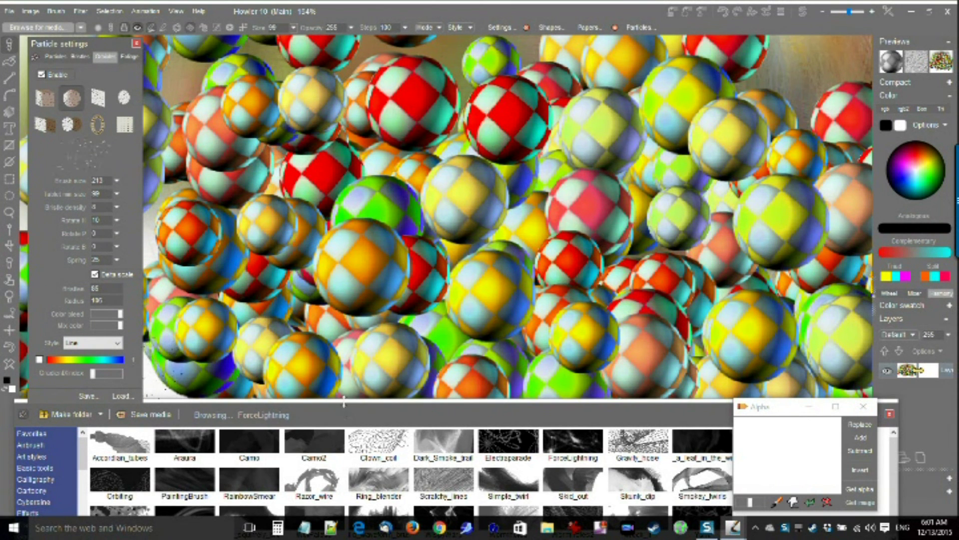
{"action": "left_click_drag", "start_coordinate": [347, 400], "coordinate": [260, 452]}
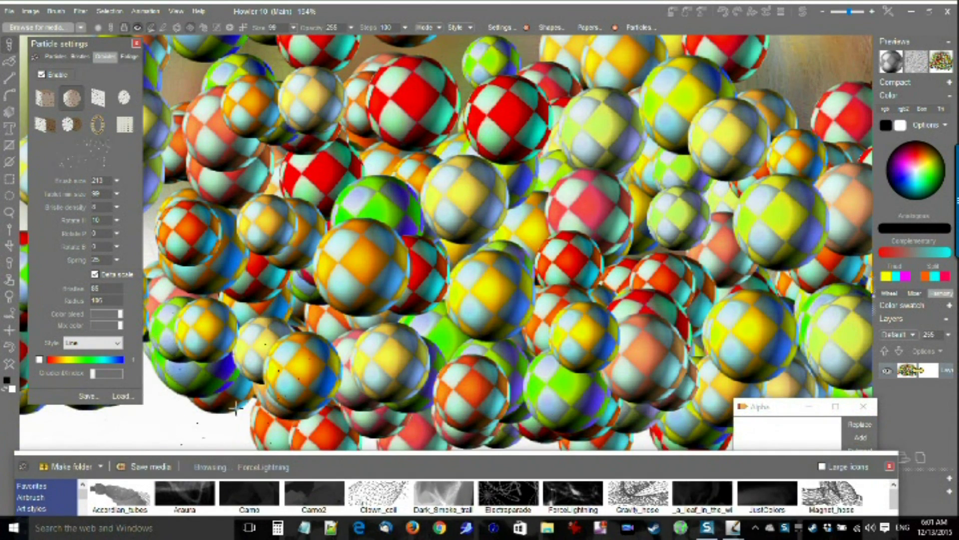
- Load the Araura media preset and paint glowing additive strokes across the middle of the checkered balls
{"action": "left_click", "coordinate": [120, 397]}
{"action": "mouse_move", "coordinate": [148, 134]}
{"action": "left_mouse_down"}
{"action": "mouse_move", "coordinate": [154, 235]}
{"action": "mouse_move", "coordinate": [166, 79]}
{"action": "left_mouse_up"}
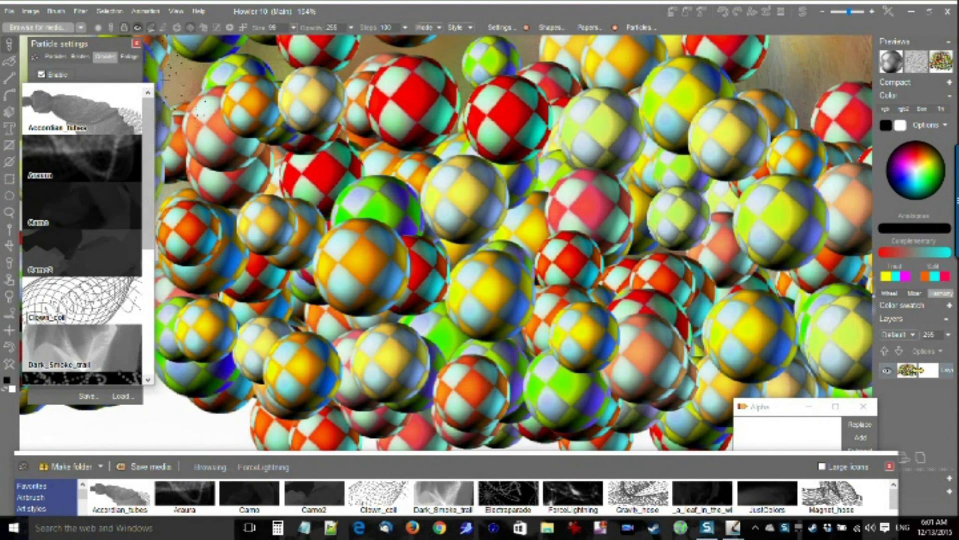
{"action": "left_click", "coordinate": [83, 157]}
{"action": "mouse_move", "coordinate": [327, 262]}
{"action": "left_mouse_down"}
{"action": "mouse_move", "coordinate": [580, 215]}
{"action": "mouse_move", "coordinate": [271, 229]}
{"action": "mouse_move", "coordinate": [353, 255]}
{"action": "mouse_move", "coordinate": [315, 383]}
{"action": "left_mouse_up"}
- Widen the media browser, place it back below the painting and bring its next row of presets into view
{"action": "left_click_drag", "start_coordinate": [355, 468], "coordinate": [364, 145]}
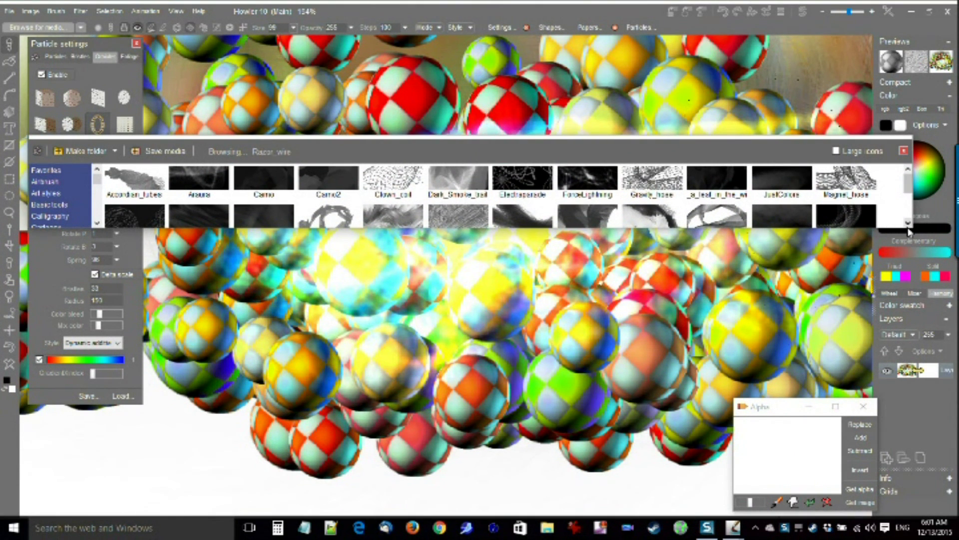
{"action": "left_click_drag", "start_coordinate": [909, 228], "coordinate": [949, 286]}
{"action": "left_click_drag", "start_coordinate": [624, 147], "coordinate": [613, 421]}
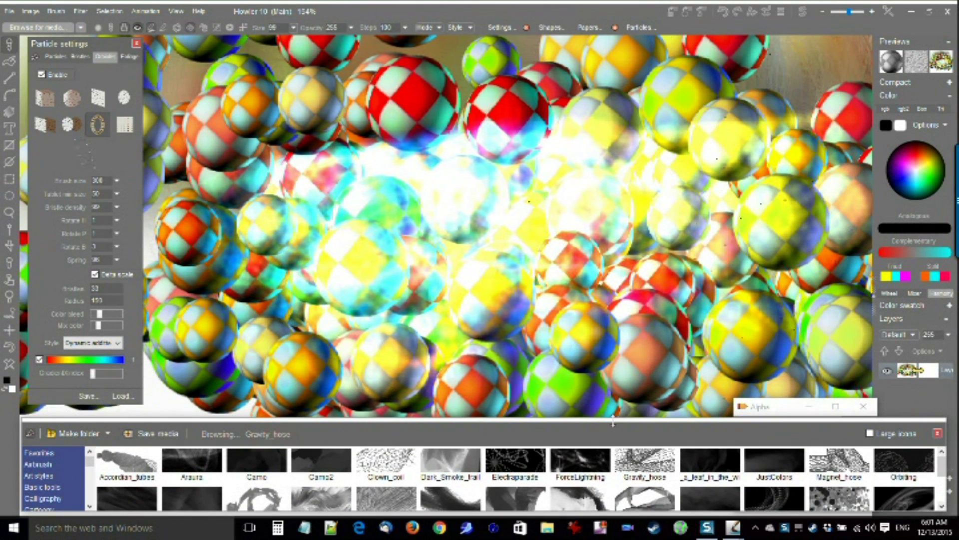
{"action": "mouse_move", "coordinate": [941, 465]}
{"action": "left_mouse_down"}
{"action": "mouse_move", "coordinate": [941, 482]}
{"action": "mouse_move", "coordinate": [940, 468]}
{"action": "left_mouse_up"}
- Try media presets by painting dotted, multicoloured orbicle trails across the glowing balls
{"action": "mouse_move", "coordinate": [363, 208]}
{"action": "left_mouse_down"}
{"action": "mouse_move", "coordinate": [620, 184]}
{"action": "mouse_move", "coordinate": [586, 290]}
{"action": "left_mouse_up"}
{"action": "left_click", "coordinate": [208, 458]}
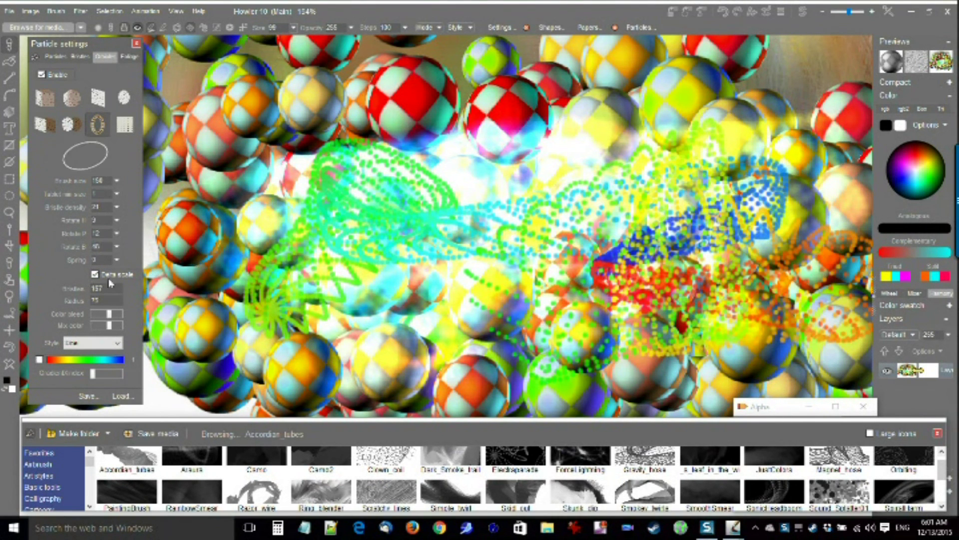
{"action": "mouse_move", "coordinate": [338, 333]}
{"action": "left_mouse_down"}
{"action": "mouse_move", "coordinate": [774, 225]}
{"action": "mouse_move", "coordinate": [262, 228]}
{"action": "left_mouse_up"}
- Load the ForceLightning media preset and paint dark looping ribbon strokes over the coloured dots
{"action": "left_click", "coordinate": [580, 457]}
{"action": "mouse_move", "coordinate": [530, 235]}
{"action": "left_mouse_down"}
{"action": "mouse_move", "coordinate": [428, 214]}
{"action": "mouse_move", "coordinate": [422, 263]}
{"action": "mouse_move", "coordinate": [384, 254]}
{"action": "left_mouse_up"}
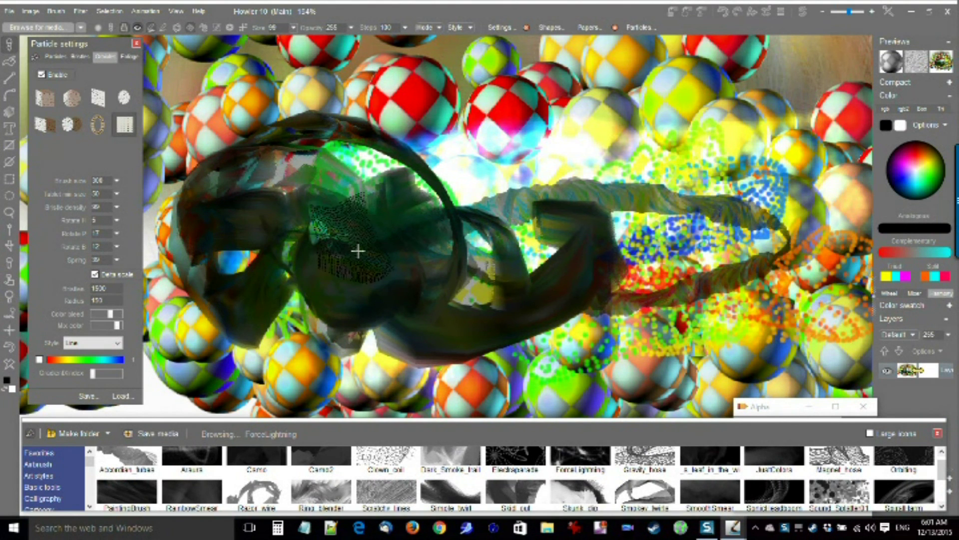
{"action": "left_click_drag", "start_coordinate": [580, 142], "coordinate": [719, 214]}
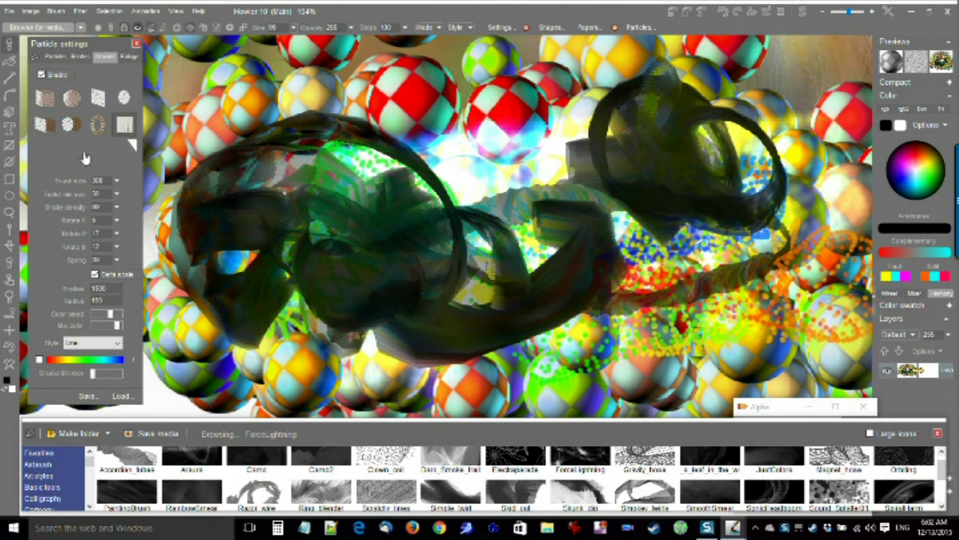
- Switch the orbicles to the scattered 3D box shape and paint dark hairy strokes over the ribbons
{"action": "left_click", "coordinate": [45, 98]}
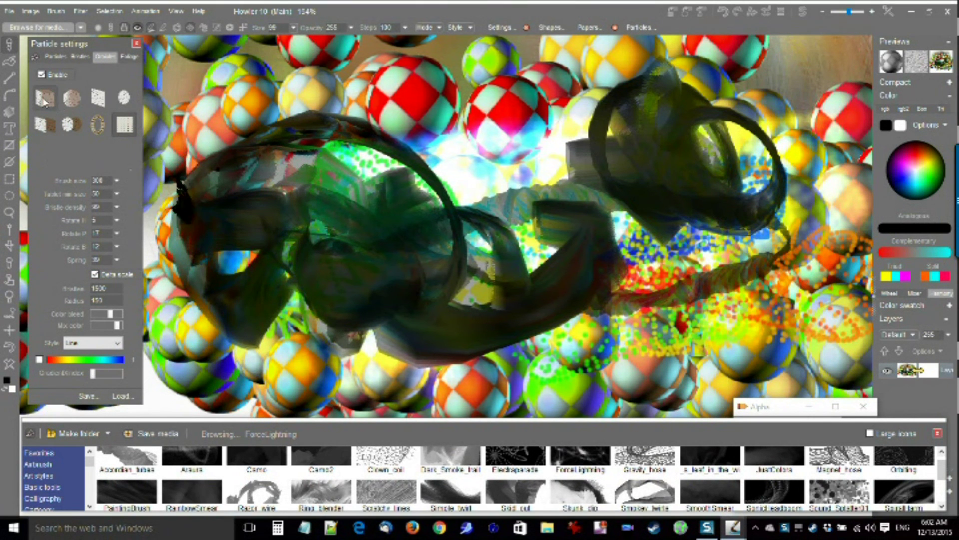
{"action": "mouse_move", "coordinate": [202, 175]}
{"action": "left_mouse_down"}
{"action": "mouse_move", "coordinate": [368, 125]}
{"action": "mouse_move", "coordinate": [452, 224]}
{"action": "left_mouse_up"}
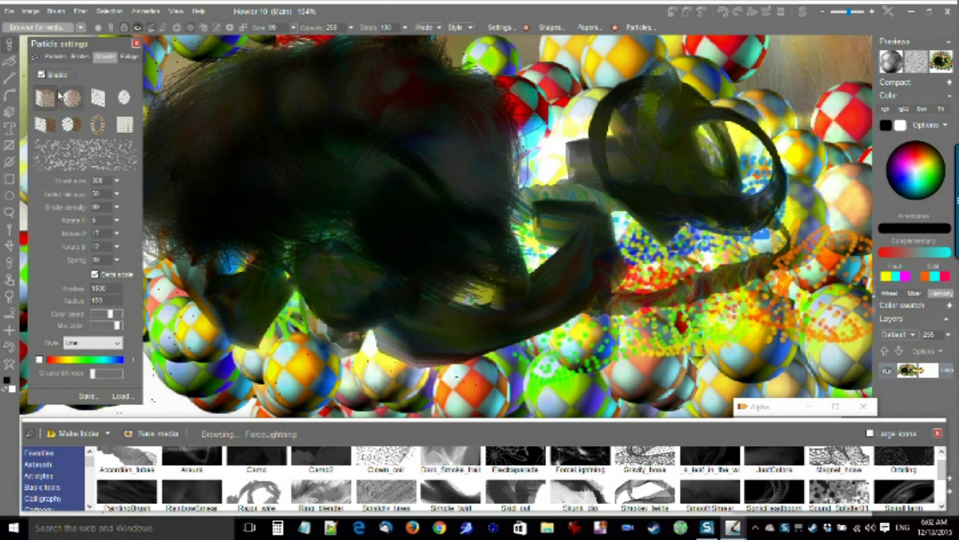
- Switch the orbicles to the flat square shape, try broad dark strokes across the painting and undo them
{"action": "left_click", "coordinate": [73, 98]}
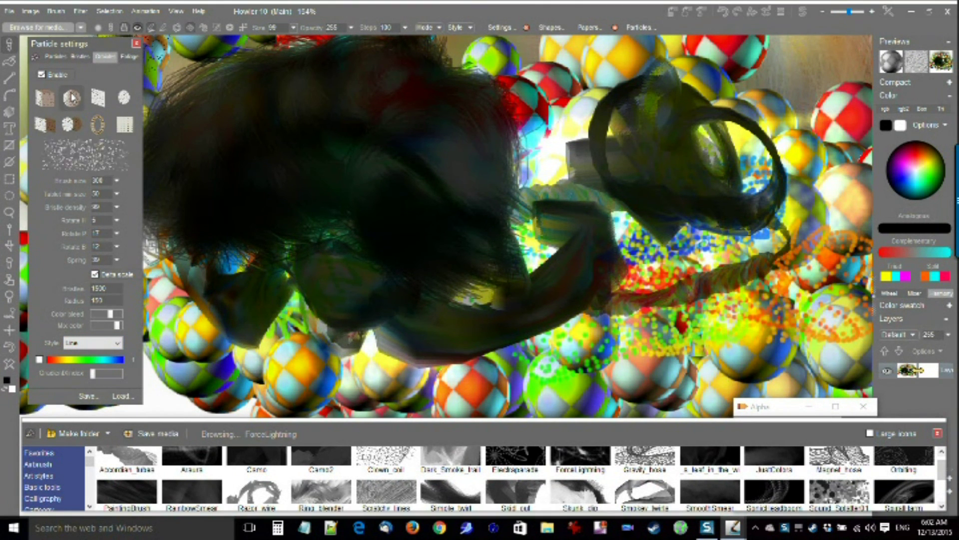
{"action": "left_click", "coordinate": [99, 98]}
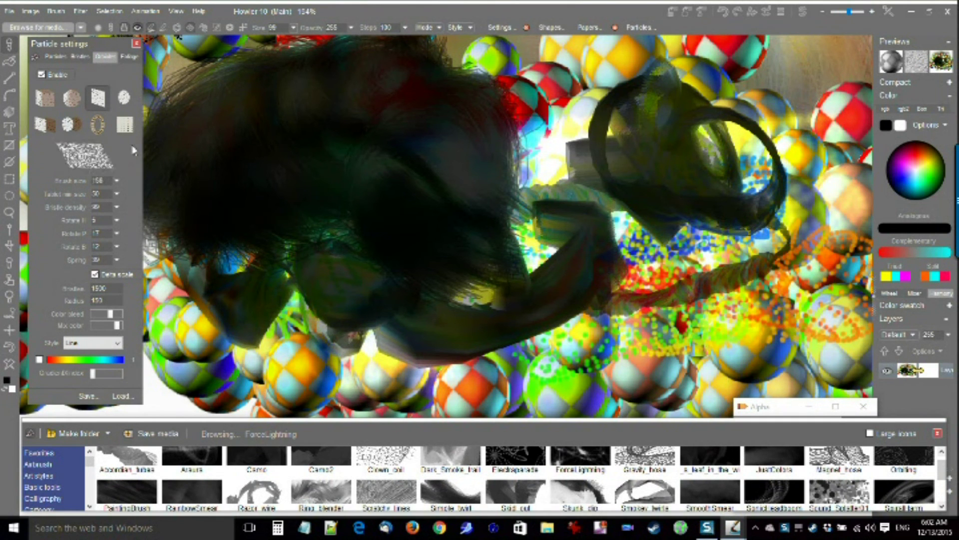
{"action": "mouse_move", "coordinate": [654, 255]}
{"action": "left_mouse_down"}
{"action": "mouse_move", "coordinate": [664, 245]}
{"action": "mouse_move", "coordinate": [666, 185]}
{"action": "mouse_move", "coordinate": [518, 167]}
{"action": "mouse_move", "coordinate": [360, 268]}
{"action": "mouse_move", "coordinate": [565, 320]}
{"action": "mouse_move", "coordinate": [714, 195]}
{"action": "left_mouse_up"}
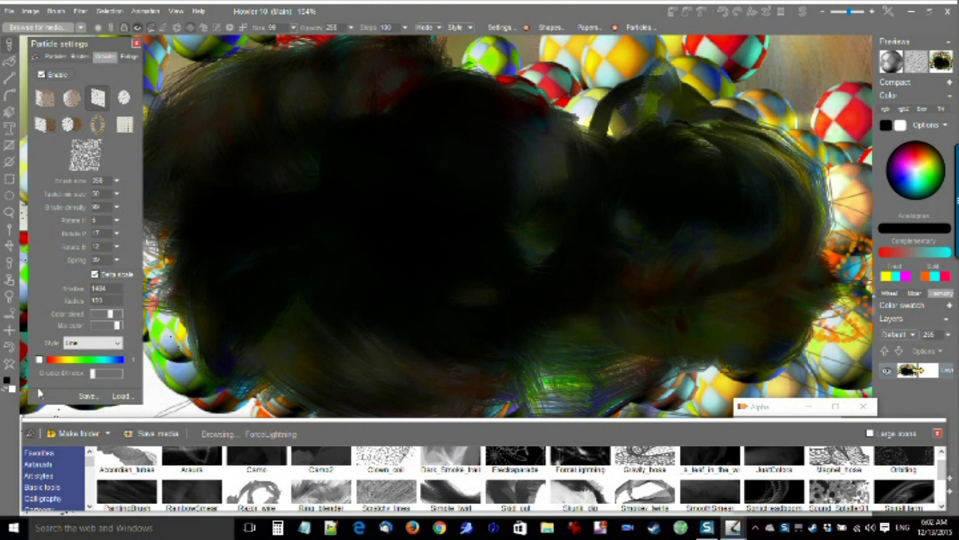
{"action": "left_click", "coordinate": [6, 351]}
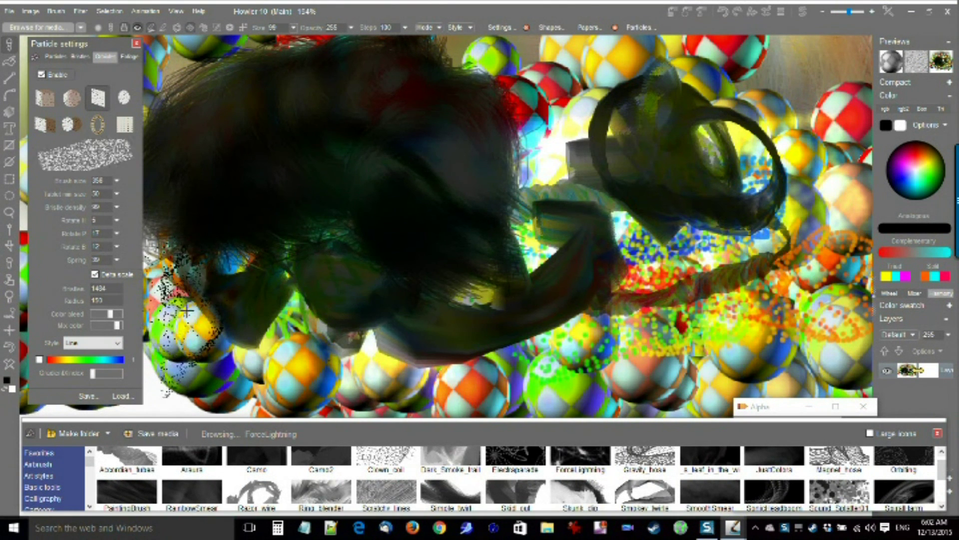
- Paint more dark hairy strokes with the flat orbicles across the balls and the pale background
{"action": "mouse_move", "coordinate": [662, 257]}
{"action": "left_mouse_down"}
{"action": "mouse_move", "coordinate": [750, 269]}
{"action": "mouse_move", "coordinate": [597, 239]}
{"action": "left_mouse_up"}
{"action": "mouse_move", "coordinate": [669, 160]}
{"action": "left_mouse_down"}
{"action": "mouse_move", "coordinate": [574, 174]}
{"action": "mouse_move", "coordinate": [430, 314]}
{"action": "left_mouse_up"}
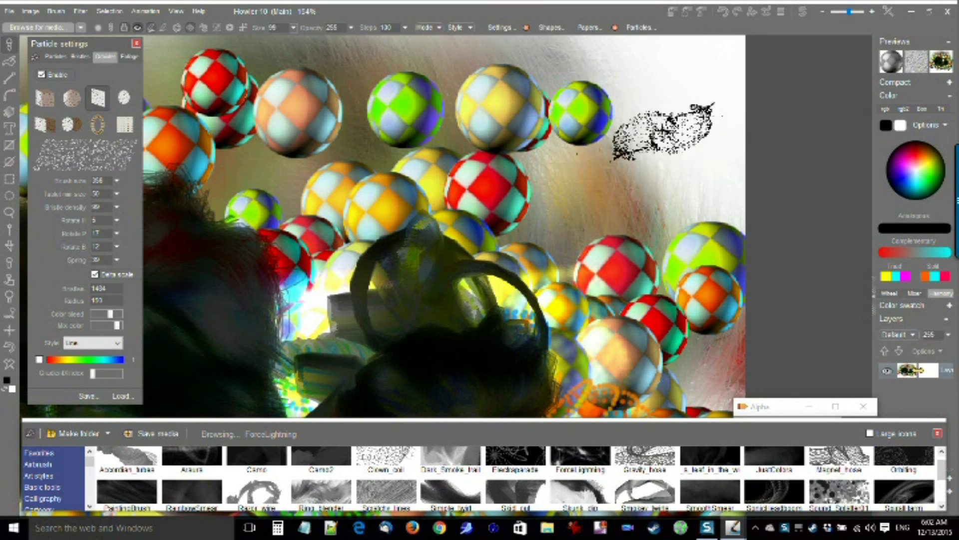
{"action": "mouse_move", "coordinate": [690, 133]}
{"action": "left_mouse_down"}
{"action": "mouse_move", "coordinate": [608, 139]}
{"action": "mouse_move", "coordinate": [414, 108]}
{"action": "mouse_move", "coordinate": [270, 125]}
{"action": "left_mouse_up"}
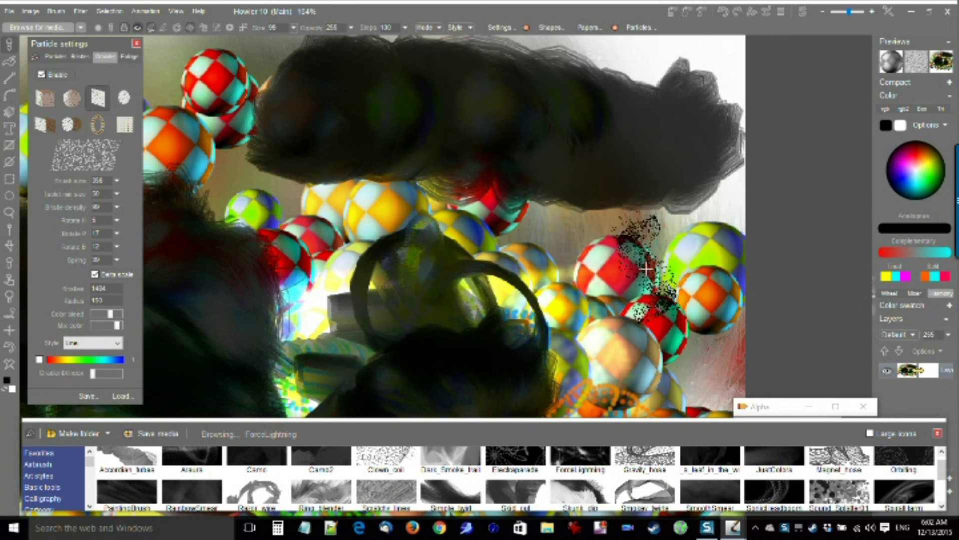
{"action": "left_click_drag", "start_coordinate": [452, 160], "coordinate": [685, 224]}
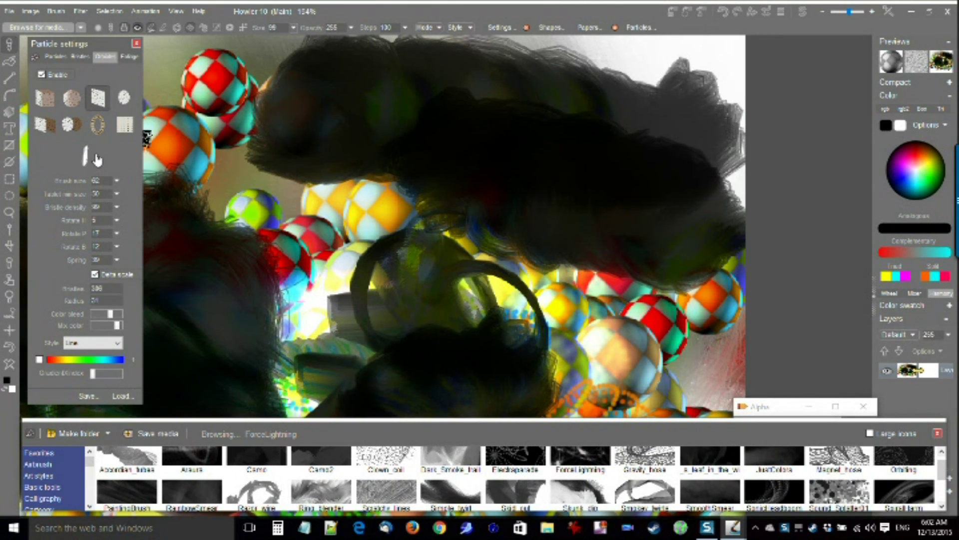
{"action": "mouse_move", "coordinate": [302, 205]}
{"action": "left_mouse_down"}
{"action": "mouse_move", "coordinate": [345, 220]}
{"action": "mouse_move", "coordinate": [360, 280]}
{"action": "mouse_move", "coordinate": [625, 325]}
{"action": "mouse_move", "coordinate": [460, 224]}
{"action": "left_mouse_up"}
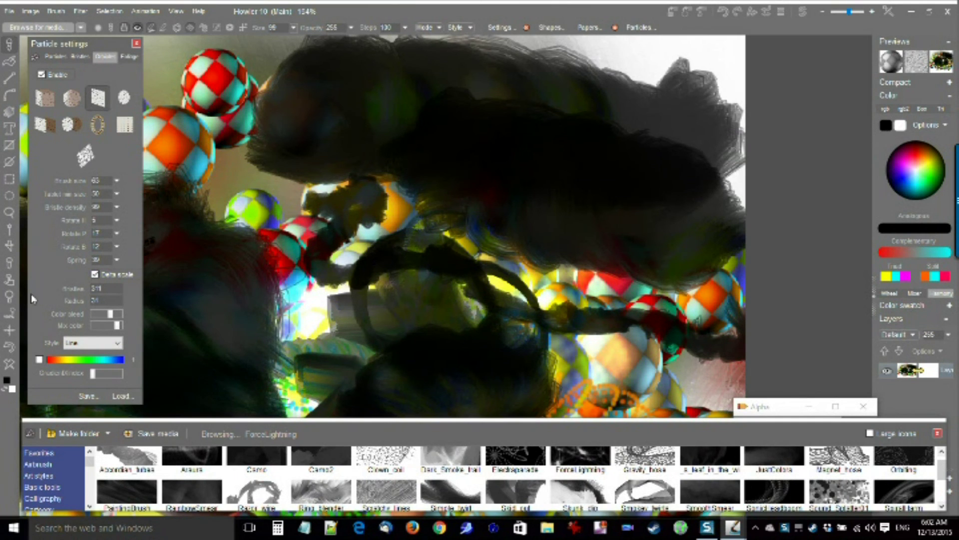
- Undo the dark, dotted and glowing strokes and the added balls, back to the smeared checkered-ball image
{"action": "left_click", "coordinate": [13, 351]}
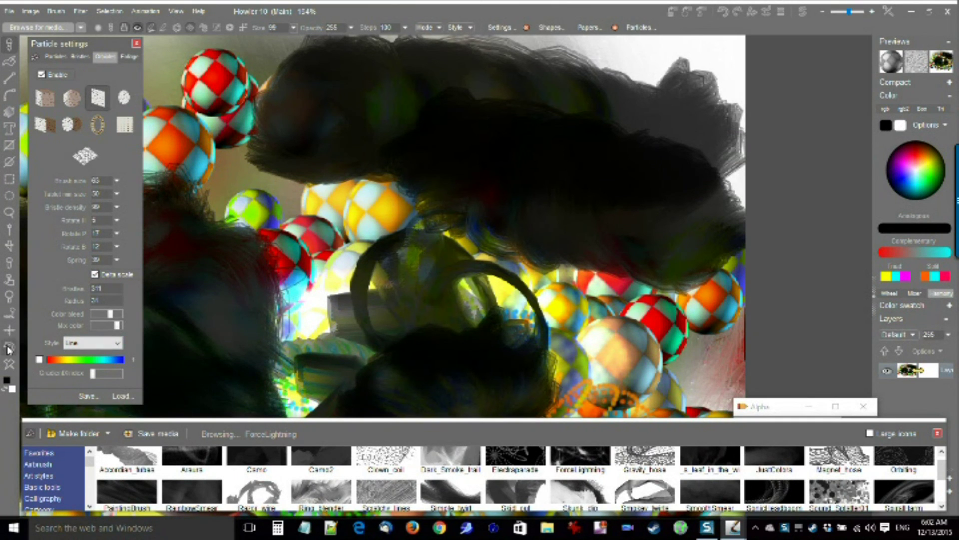
{"action": "left_click", "coordinate": [9, 350]}
{"action": "left_click", "coordinate": [9, 350]}
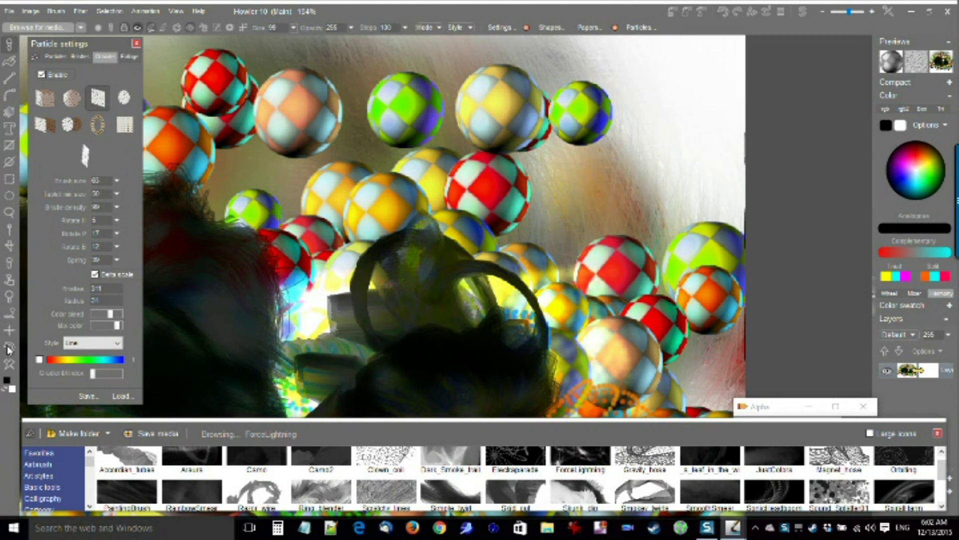
{"action": "left_click", "coordinate": [9, 350]}
{"action": "left_click", "coordinate": [9, 349]}
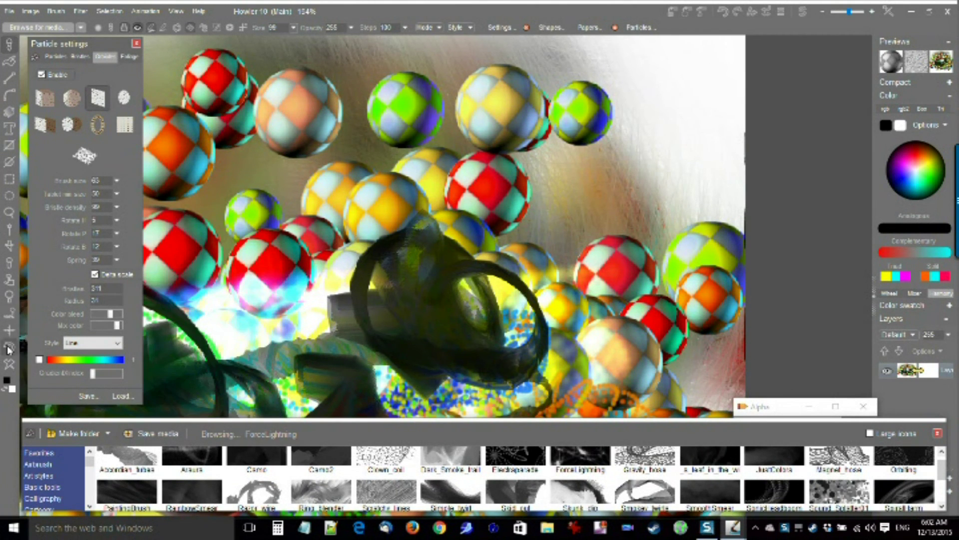
{"action": "left_click", "coordinate": [9, 350]}
{"action": "left_click", "coordinate": [9, 349]}
{"action": "left_click", "coordinate": [9, 349]}
{"action": "left_click", "coordinate": [9, 350]}
{"action": "left_click", "coordinate": [9, 349]}
{"action": "left_click", "coordinate": [9, 350]}
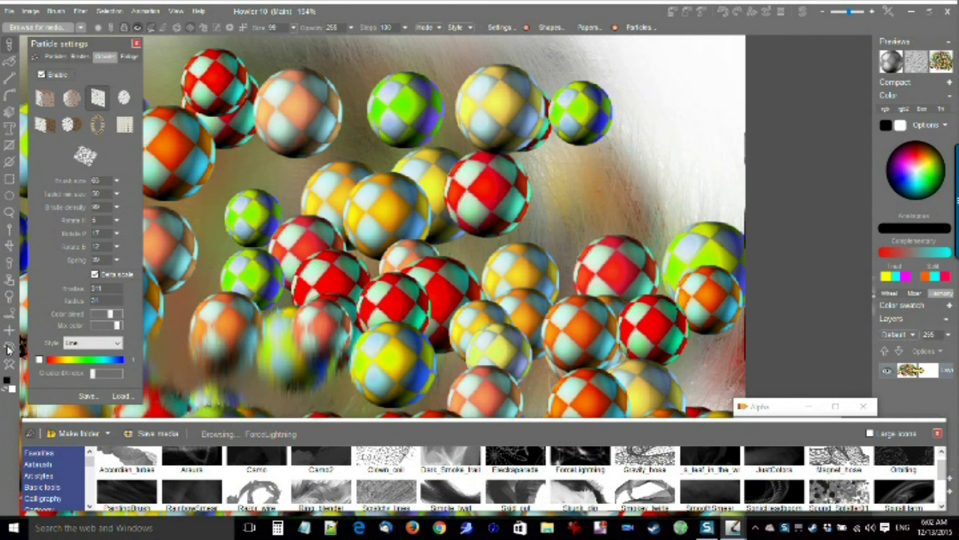
{"action": "left_click", "coordinate": [9, 350]}
{"action": "left_click", "coordinate": [9, 350]}
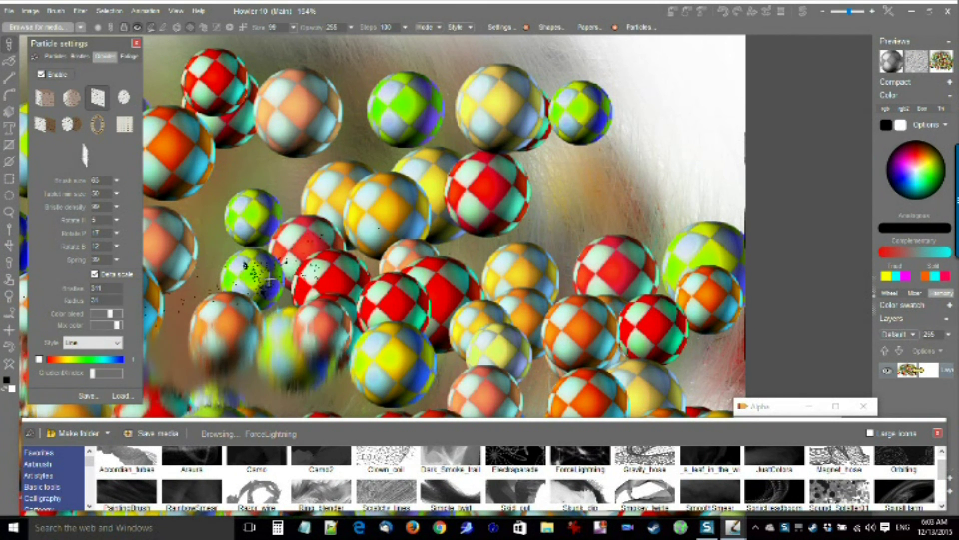
- Step through the undo history and return to the image with the smeared checkered balls
{"action": "left_click_drag", "start_coordinate": [535, 178], "coordinate": [625, 158]}
{"action": "mouse_move", "coordinate": [342, 352]}
{"action": "left_mouse_down"}
{"action": "mouse_move", "coordinate": [490, 193]}
{"action": "mouse_move", "coordinate": [528, 319]}
{"action": "left_mouse_up"}
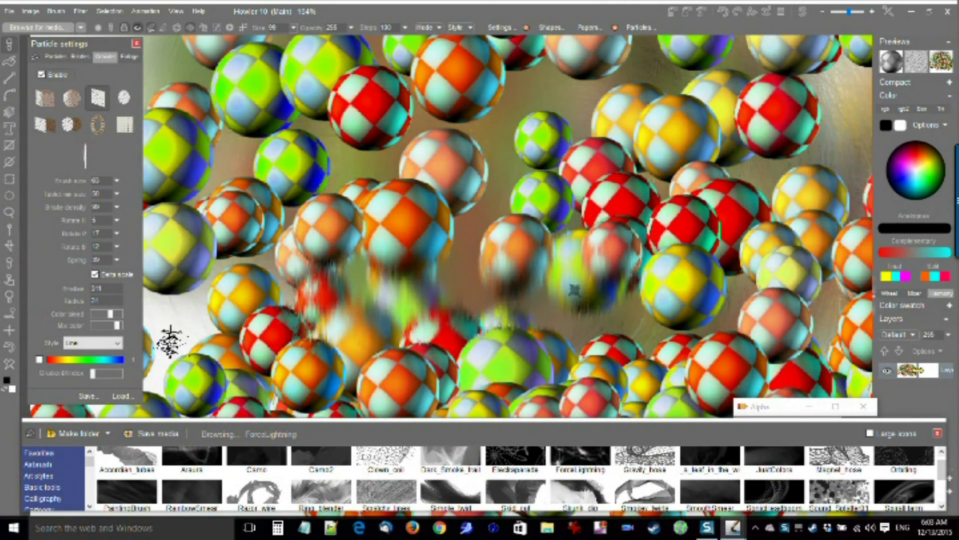
{"action": "left_click", "coordinate": [8, 351]}
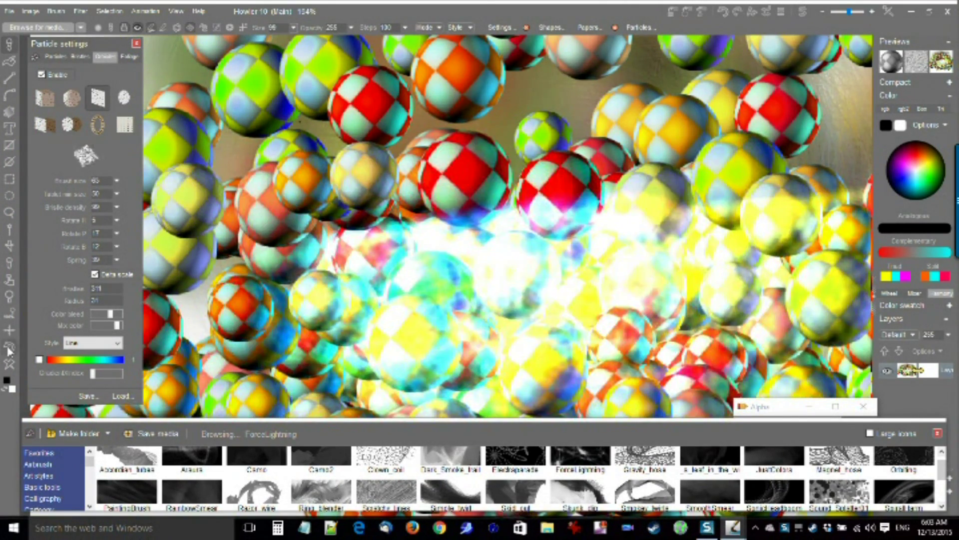
{"action": "left_click", "coordinate": [8, 350]}
- Store a copy of the current image and place its thumbnail window beside the Alpha window
{"action": "left_click", "coordinate": [82, 12]}
{"action": "left_click", "coordinate": [31, 12]}
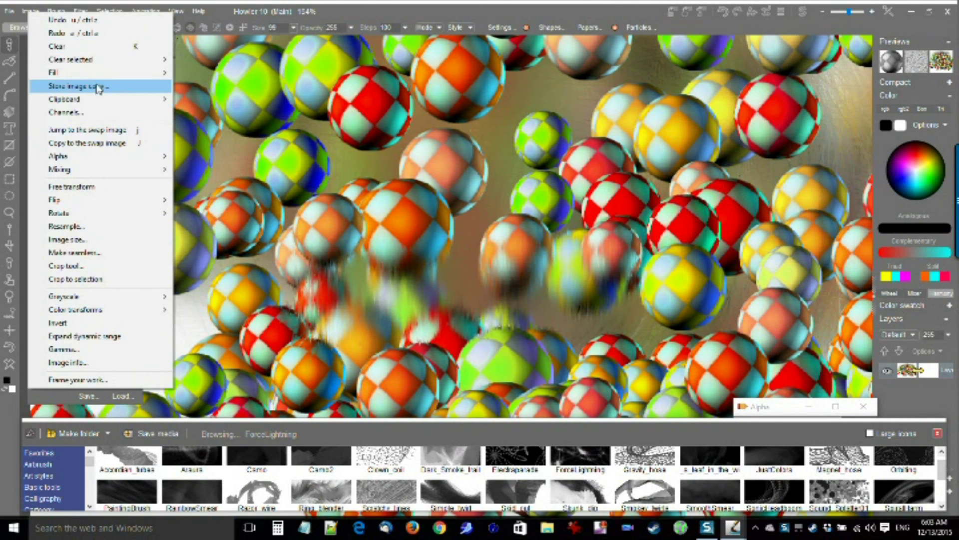
{"action": "left_click", "coordinate": [98, 87]}
{"action": "left_click_drag", "start_coordinate": [740, 392], "coordinate": [631, 404]}
- Undo the smear strokes on the checkered balls
{"action": "left_click", "coordinate": [13, 349]}
{"action": "key", "text": "ctrl+z"}
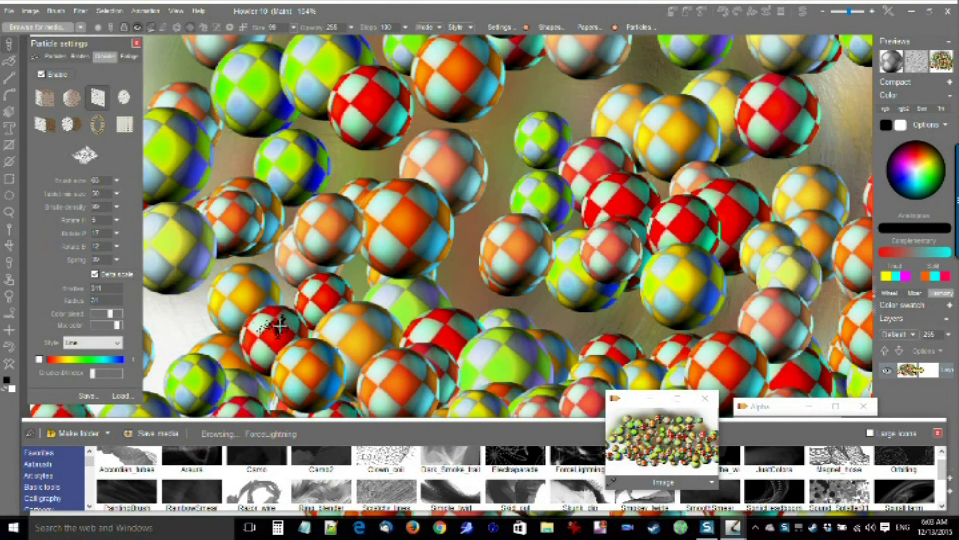
- Store a copy of the clean checkered-ball image and place its thumbnail window beside the first stored image
{"action": "left_click", "coordinate": [33, 13]}
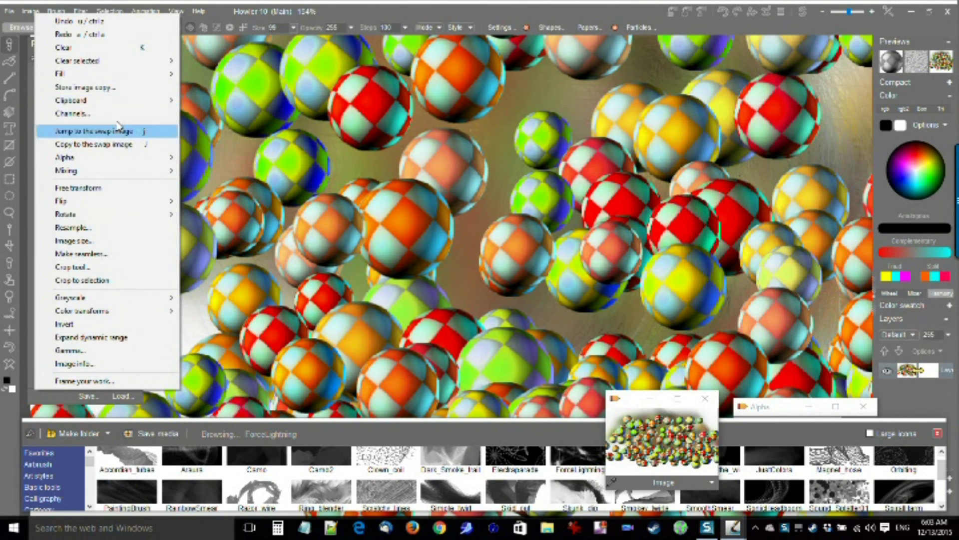
{"action": "left_click", "coordinate": [95, 89]}
{"action": "left_click_drag", "start_coordinate": [751, 389], "coordinate": [522, 418]}
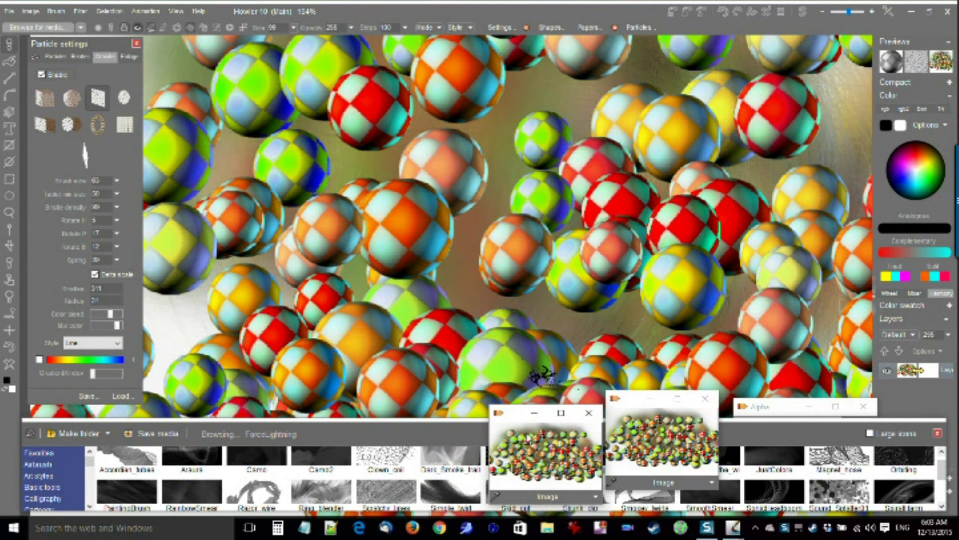
- Restore the stored smeared copy to inspect it close up, and switch back to the clean stored copy
{"action": "left_click", "coordinate": [641, 446]}
{"action": "scroll", "coordinate": [404, 287], "scroll_direction": "up", "scroll_amount": 4}
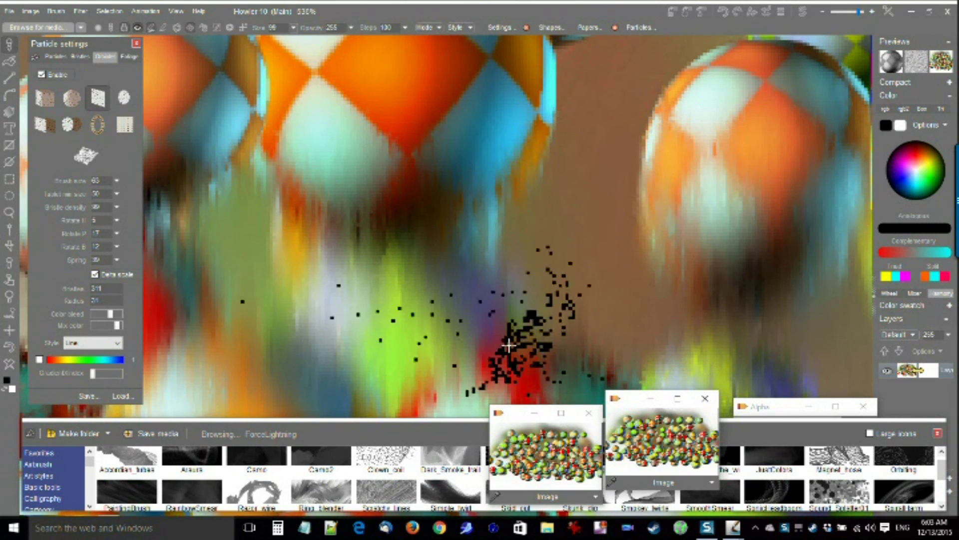
{"action": "left_click", "coordinate": [522, 420]}
- Paint dark strokes over the balls, enlarge the brush to 209, and paint over them with the ring-shaped bristle arrangement
{"action": "mouse_move", "coordinate": [426, 235]}
{"action": "left_mouse_down"}
{"action": "mouse_move", "coordinate": [574, 187]}
{"action": "mouse_move", "coordinate": [707, 245]}
{"action": "mouse_move", "coordinate": [460, 107]}
{"action": "mouse_move", "coordinate": [403, 225]}
{"action": "left_mouse_up"}
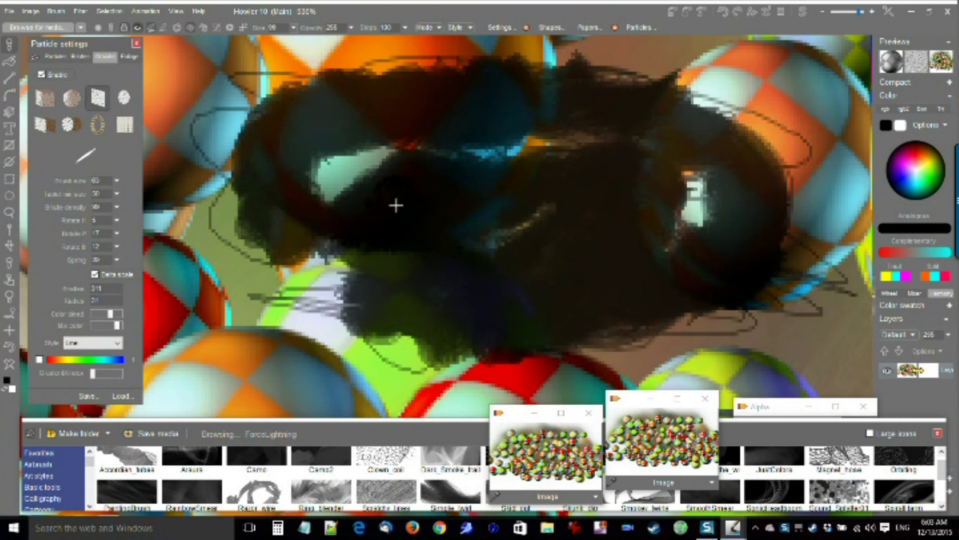
{"action": "left_click_drag", "start_coordinate": [87, 155], "coordinate": [123, 153]}
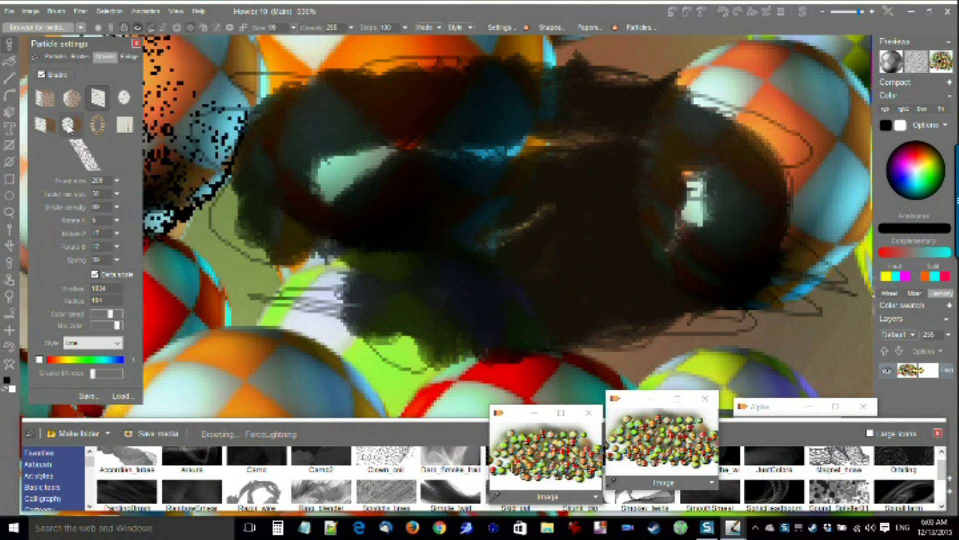
{"action": "left_click", "coordinate": [98, 124]}
{"action": "left_click", "coordinate": [98, 124]}
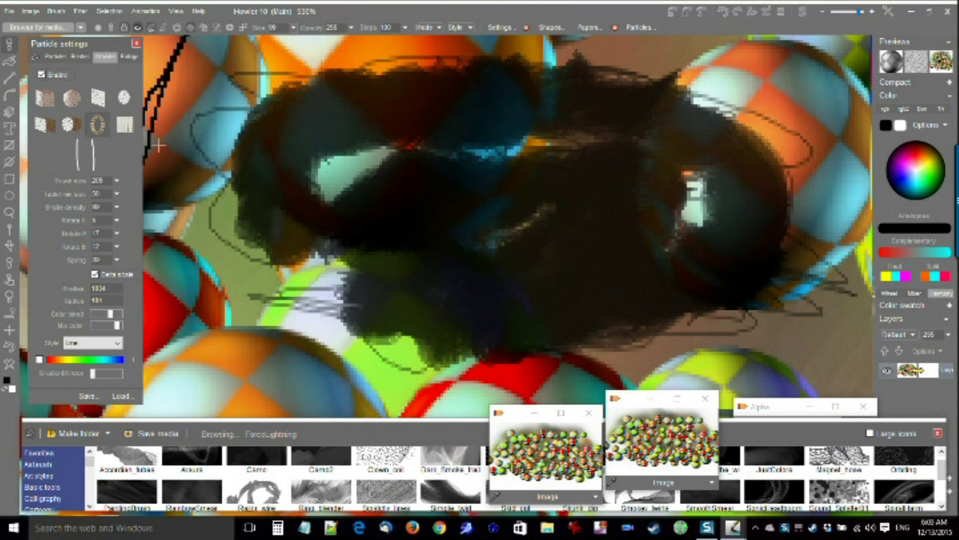
{"action": "left_click_drag", "start_coordinate": [374, 227], "coordinate": [684, 210]}
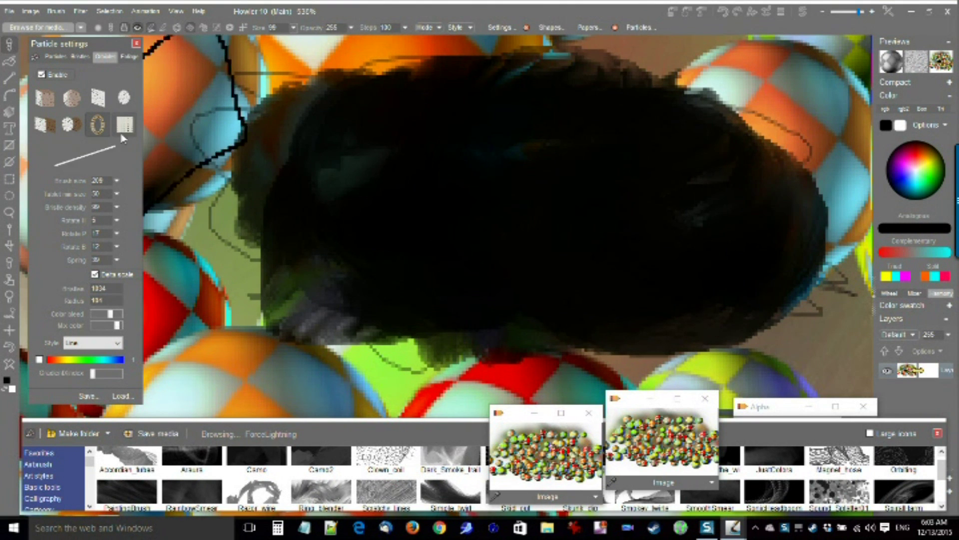
- Paint with the spherical bristle arrangement, switch the media to Clown_coil, and restore the clean stored image
{"action": "left_click", "coordinate": [70, 99]}
{"action": "mouse_move", "coordinate": [272, 310]}
{"action": "left_mouse_down"}
{"action": "mouse_move", "coordinate": [326, 235]}
{"action": "mouse_move", "coordinate": [448, 163]}
{"action": "left_mouse_up"}
{"action": "left_click_drag", "start_coordinate": [222, 118], "coordinate": [259, 146]}
{"action": "left_click", "coordinate": [535, 443]}
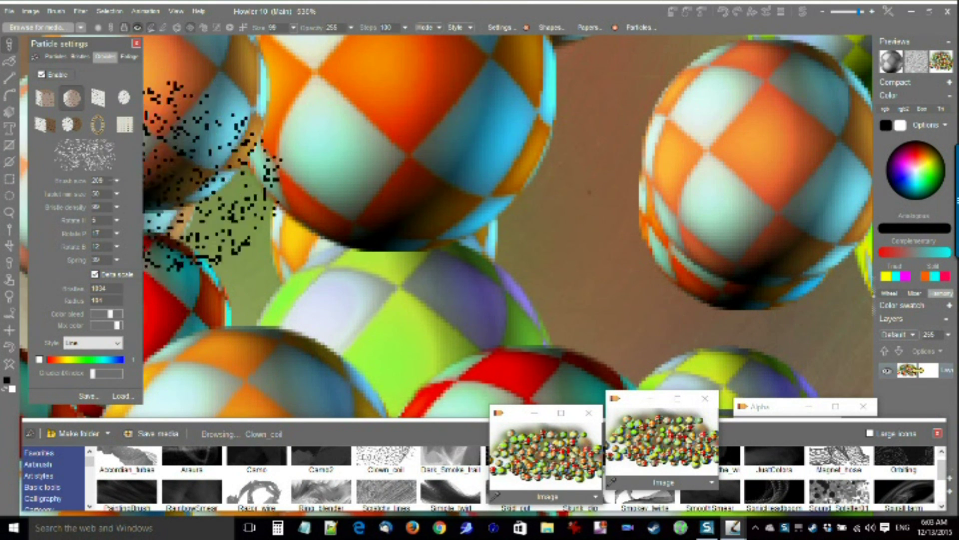
- Resize the brush interactively in its preview and select the twin-plane bristle arrangement
{"action": "left_click", "coordinate": [89, 154]}
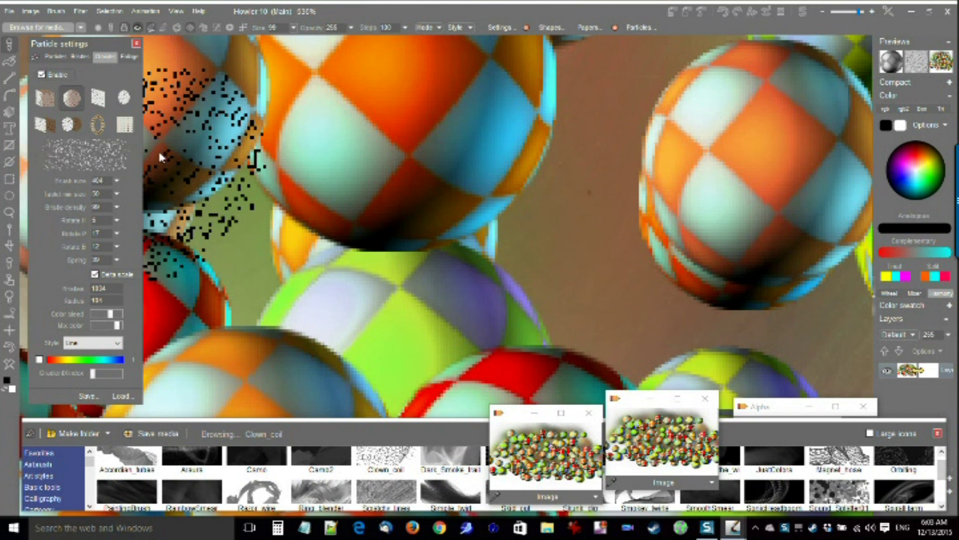
{"action": "left_click_drag", "start_coordinate": [163, 154], "coordinate": [90, 153]}
{"action": "left_click", "coordinate": [46, 125]}
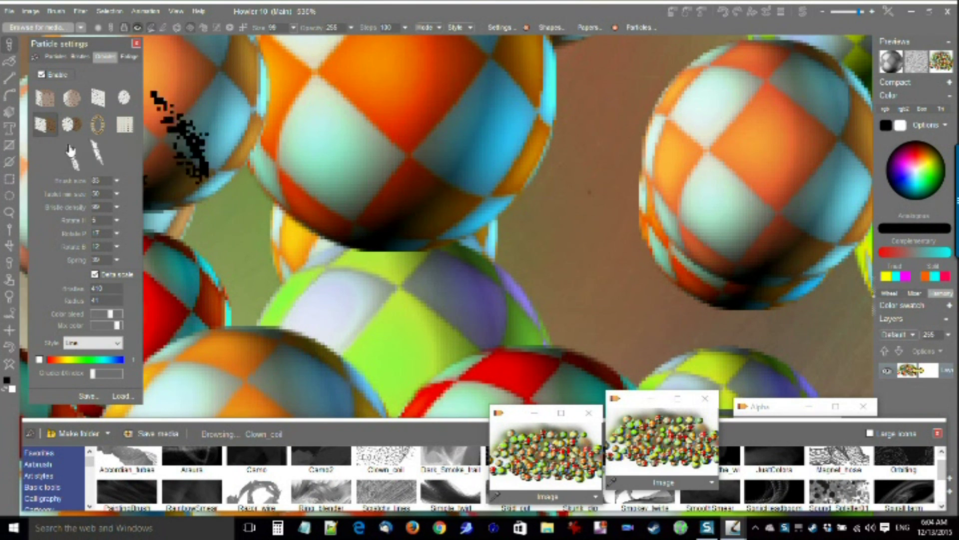
{"action": "mouse_move", "coordinate": [115, 152]}
{"action": "left_mouse_down"}
{"action": "mouse_move", "coordinate": [136, 149]}
{"action": "mouse_move", "coordinate": [86, 155]}
{"action": "mouse_move", "coordinate": [224, 160]}
{"action": "mouse_move", "coordinate": [128, 157]}
{"action": "mouse_move", "coordinate": [122, 166]}
{"action": "left_mouse_up"}
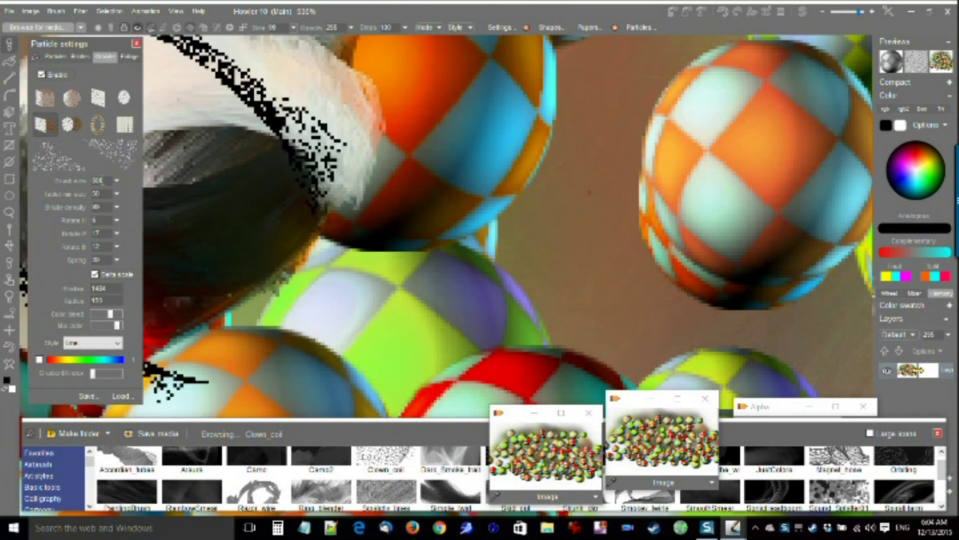
- Adjust the brush size, settling on 200
{"action": "left_click_drag", "start_coordinate": [117, 181], "coordinate": [120, 180]}
{"action": "left_click", "coordinate": [118, 181]}
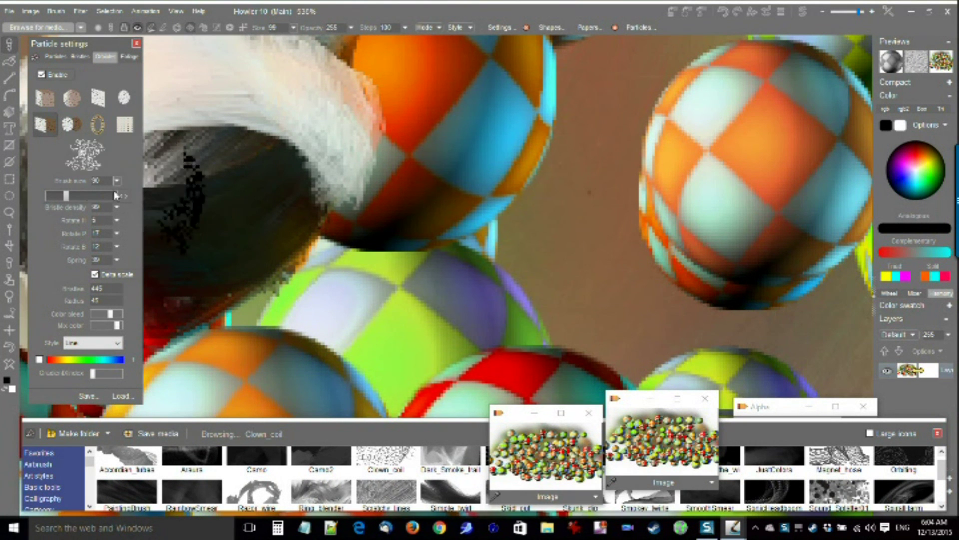
{"action": "mouse_move", "coordinate": [68, 197]}
{"action": "left_mouse_down"}
{"action": "mouse_move", "coordinate": [53, 200]}
{"action": "mouse_move", "coordinate": [81, 203]}
{"action": "mouse_move", "coordinate": [73, 202]}
{"action": "left_mouse_up"}
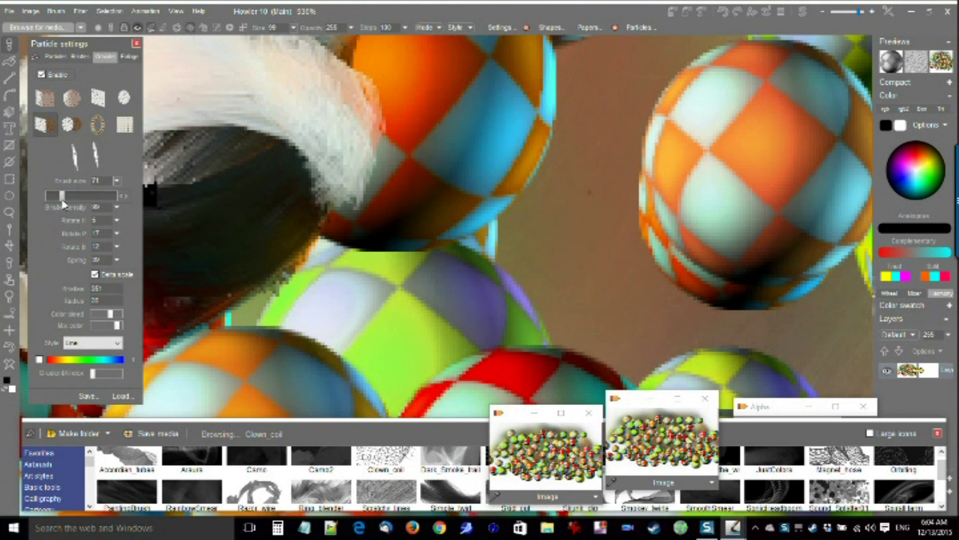
{"action": "mouse_move", "coordinate": [86, 159]}
{"action": "left_mouse_down"}
{"action": "mouse_move", "coordinate": [134, 154]}
{"action": "mouse_move", "coordinate": [93, 160]}
{"action": "mouse_move", "coordinate": [121, 158]}
{"action": "left_mouse_up"}
- Paint broad black-and-white Clown_coil strokes across the balls and undo them
{"action": "mouse_move", "coordinate": [627, 186]}
{"action": "left_mouse_down"}
{"action": "mouse_move", "coordinate": [242, 268]}
{"action": "mouse_move", "coordinate": [360, 275]}
{"action": "left_mouse_up"}
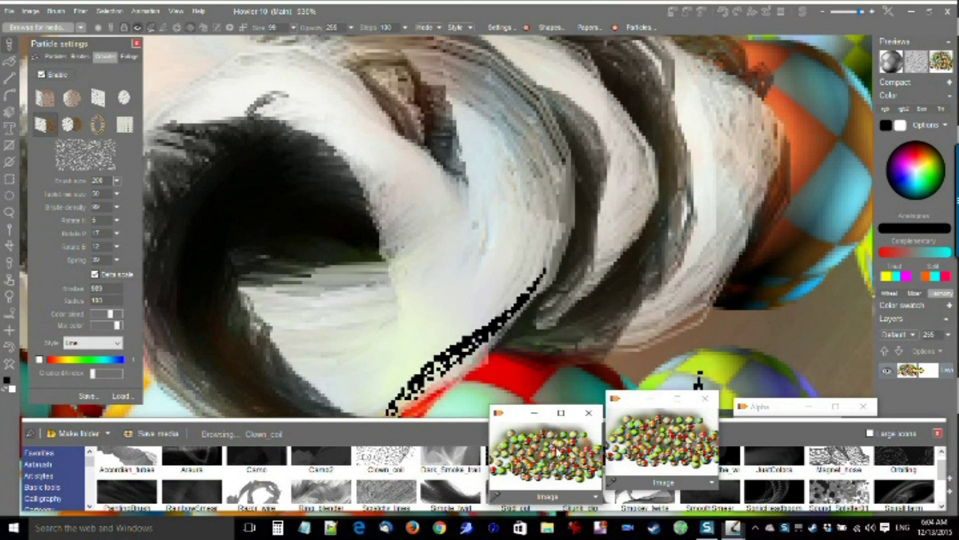
{"action": "key", "text": "ctrl+z"}
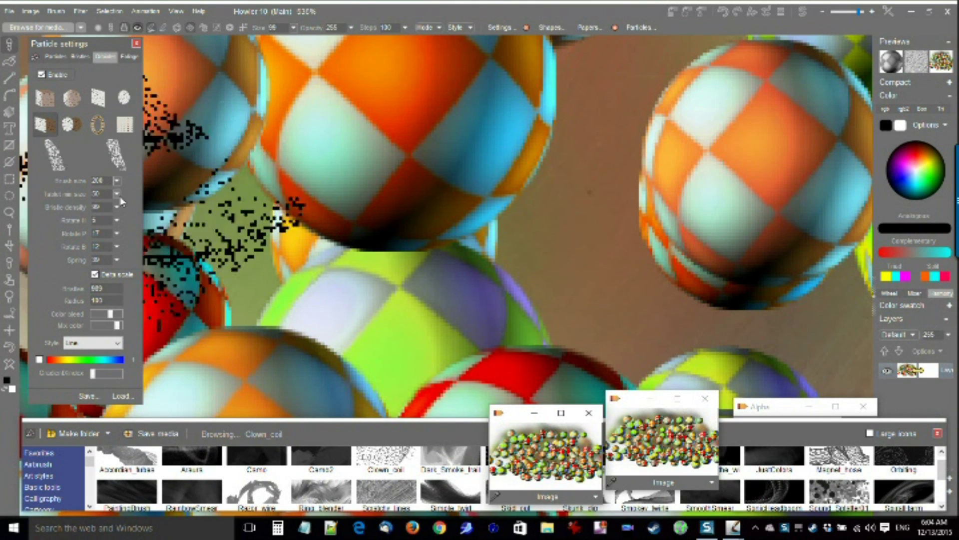
- Paint coils across the balls with the tablet min size at 20, and again with it raised to 82
{"action": "left_click", "coordinate": [118, 196]}
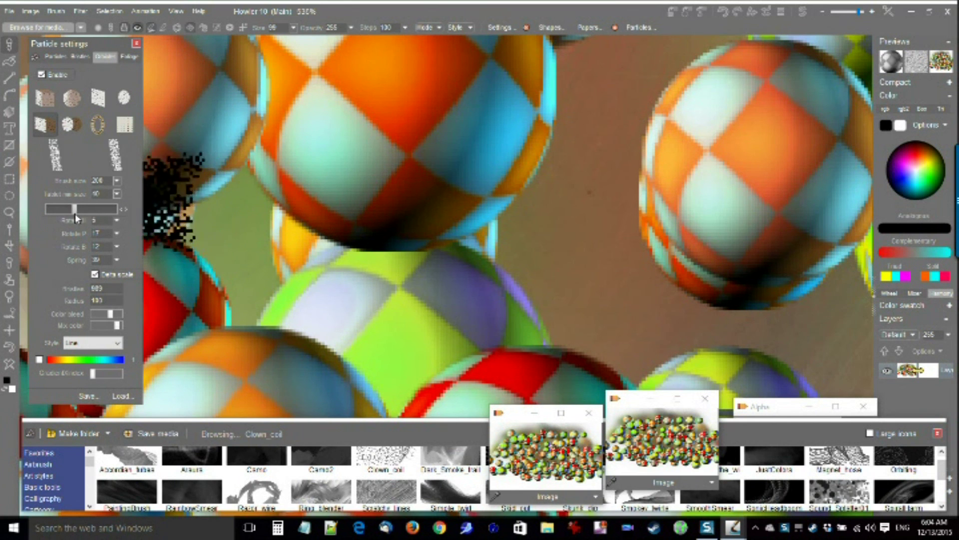
{"action": "mouse_move", "coordinate": [306, 208]}
{"action": "left_mouse_down"}
{"action": "mouse_move", "coordinate": [655, 162]}
{"action": "mouse_move", "coordinate": [688, 228]}
{"action": "mouse_move", "coordinate": [512, 281]}
{"action": "mouse_move", "coordinate": [296, 241]}
{"action": "mouse_move", "coordinate": [232, 265]}
{"action": "left_mouse_up"}
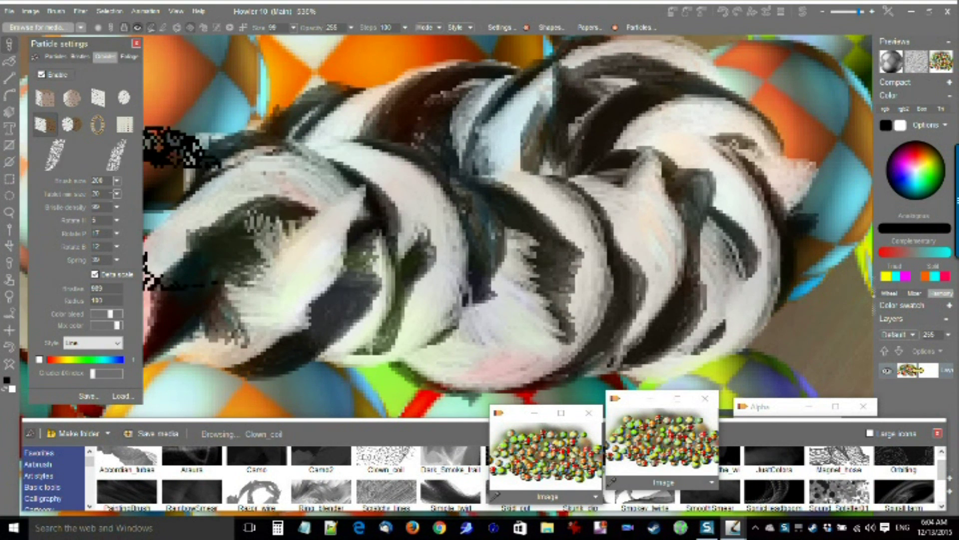
{"action": "left_click", "coordinate": [117, 195]}
{"action": "left_click_drag", "start_coordinate": [96, 210], "coordinate": [103, 209]}
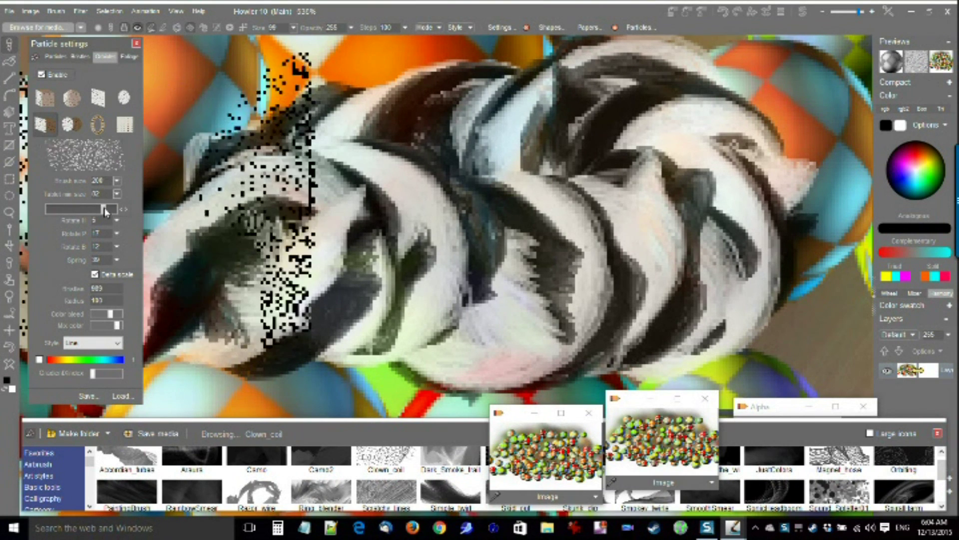
{"action": "mouse_move", "coordinate": [210, 220]}
{"action": "left_mouse_down"}
{"action": "mouse_move", "coordinate": [244, 190]}
{"action": "mouse_move", "coordinate": [308, 214]}
{"action": "mouse_move", "coordinate": [450, 227]}
{"action": "mouse_move", "coordinate": [575, 192]}
{"action": "mouse_move", "coordinate": [549, 251]}
{"action": "mouse_move", "coordinate": [279, 227]}
{"action": "mouse_move", "coordinate": [257, 237]}
{"action": "left_mouse_up"}
- Reduce the bristle density to 38 and raise the tablet min size to 99
{"action": "left_click", "coordinate": [117, 195]}
{"action": "left_click", "coordinate": [117, 207]}
{"action": "mouse_move", "coordinate": [115, 222]}
{"action": "left_mouse_down"}
{"action": "mouse_move", "coordinate": [64, 226]}
{"action": "mouse_move", "coordinate": [74, 226]}
{"action": "left_mouse_up"}
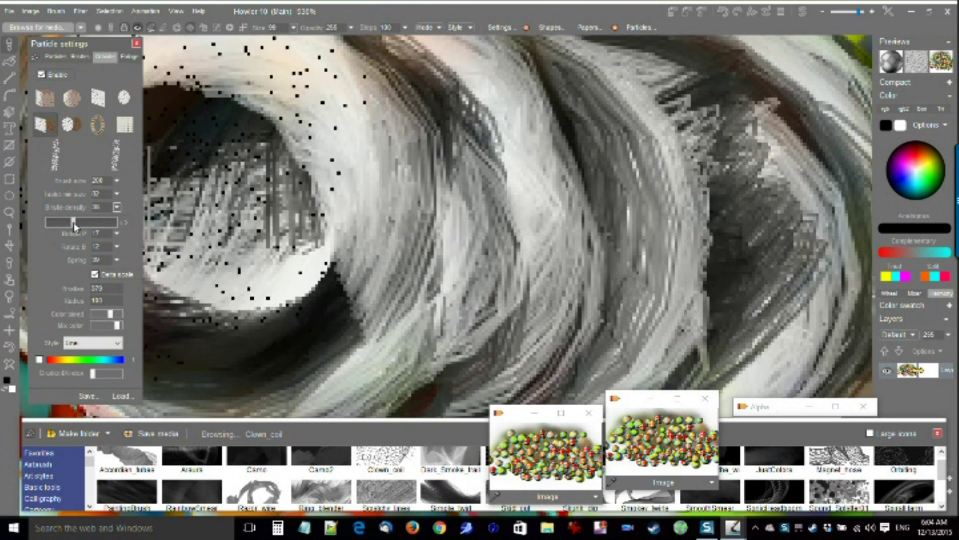
{"action": "left_click", "coordinate": [117, 194]}
{"action": "left_click_drag", "start_coordinate": [105, 208], "coordinate": [119, 209]}
- Paint wiry coil strokes with the thinned bristles across the upper and right-hand balls
{"action": "scroll", "coordinate": [596, 212], "scroll_direction": "down", "scroll_amount": 2}
{"action": "scroll", "coordinate": [596, 212], "scroll_direction": "down", "scroll_amount": 2}
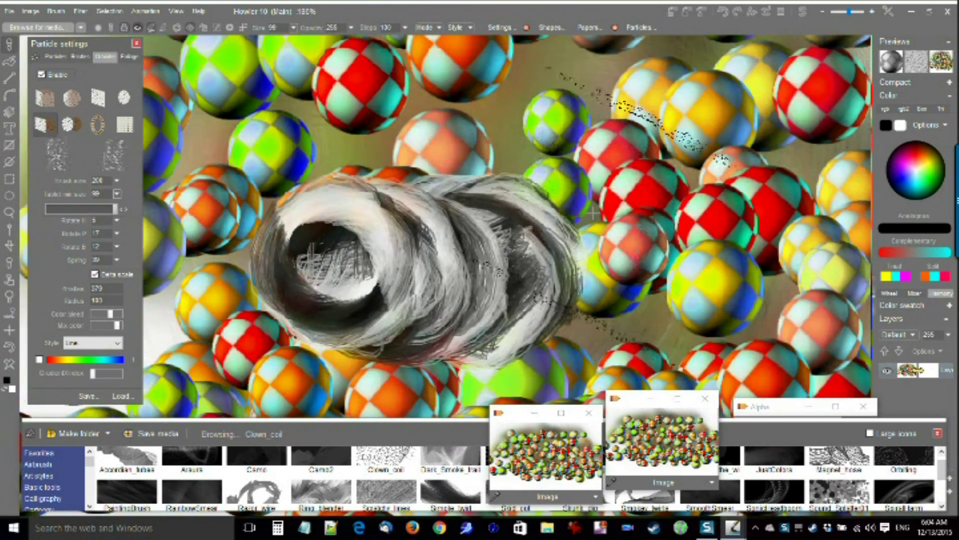
{"action": "mouse_move", "coordinate": [627, 137]}
{"action": "left_mouse_down"}
{"action": "mouse_move", "coordinate": [487, 113]}
{"action": "mouse_move", "coordinate": [260, 125]}
{"action": "left_mouse_up"}
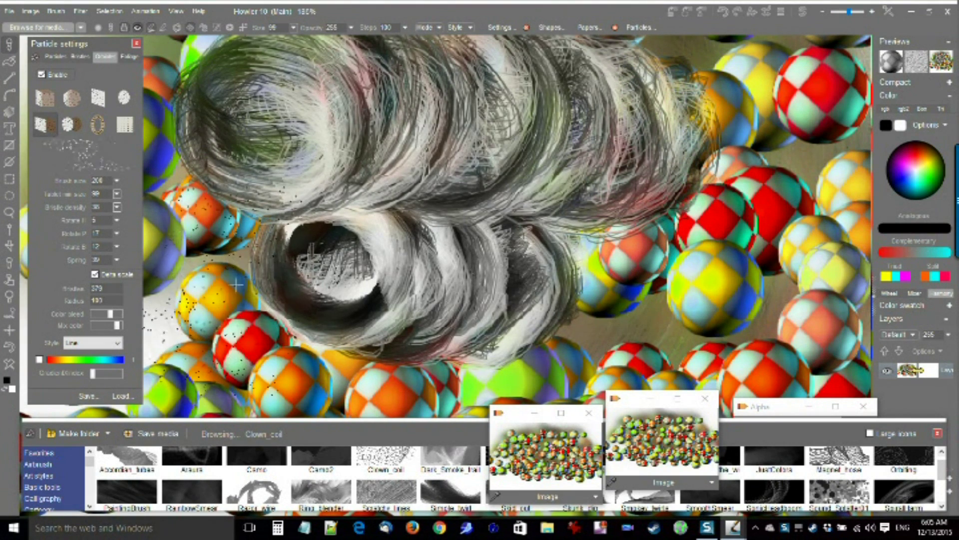
{"action": "mouse_move", "coordinate": [653, 284]}
{"action": "left_mouse_down"}
{"action": "mouse_move", "coordinate": [625, 360]}
{"action": "mouse_move", "coordinate": [665, 125]}
{"action": "left_mouse_up"}
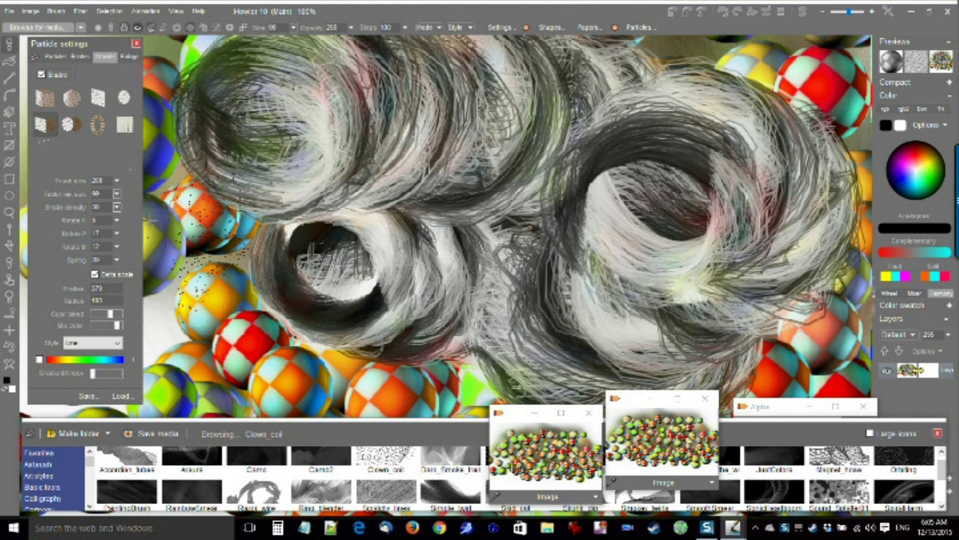
- Set the bristle density to 5 and paint sparse looping strokes over the lower balls
{"action": "left_click", "coordinate": [116, 208]}
{"action": "left_click_drag", "start_coordinate": [53, 225], "coordinate": [51, 224]}
{"action": "mouse_move", "coordinate": [214, 212]}
{"action": "left_mouse_down"}
{"action": "mouse_move", "coordinate": [232, 225]}
{"action": "mouse_move", "coordinate": [288, 324]}
{"action": "mouse_move", "coordinate": [494, 310]}
{"action": "mouse_move", "coordinate": [523, 272]}
{"action": "left_mouse_up"}
- Lower the bristle density to 1 and paint thin tangled loops over the balls
{"action": "left_click", "coordinate": [117, 208]}
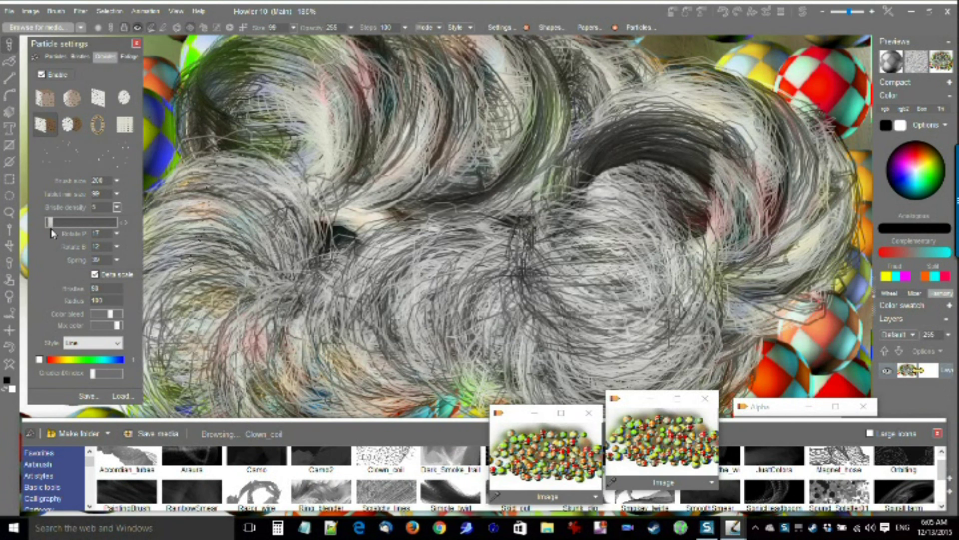
{"action": "mouse_move", "coordinate": [320, 249]}
{"action": "left_mouse_down"}
{"action": "mouse_move", "coordinate": [407, 250]}
{"action": "mouse_move", "coordinate": [550, 215]}
{"action": "left_mouse_up"}
{"action": "mouse_move", "coordinate": [734, 156]}
{"action": "left_mouse_down"}
{"action": "mouse_move", "coordinate": [634, 132]}
{"action": "mouse_move", "coordinate": [424, 127]}
{"action": "left_mouse_up"}
{"action": "left_click_drag", "start_coordinate": [472, 182], "coordinate": [169, 389]}
- Set the tablet min size to 9 and paint small tight scribbles over the green and yellow balls
{"action": "scroll", "coordinate": [448, 194], "scroll_direction": "up", "scroll_amount": 6}
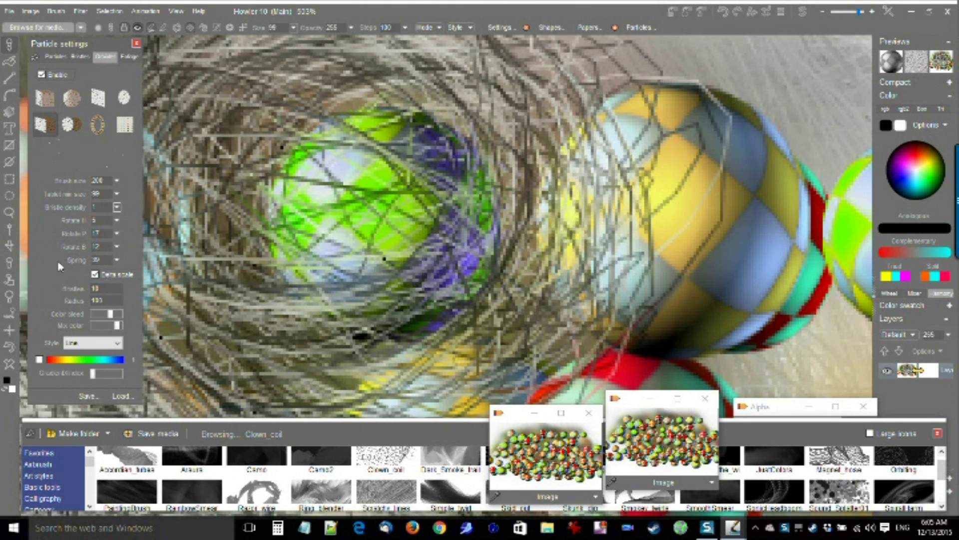
{"action": "left_click", "coordinate": [118, 194]}
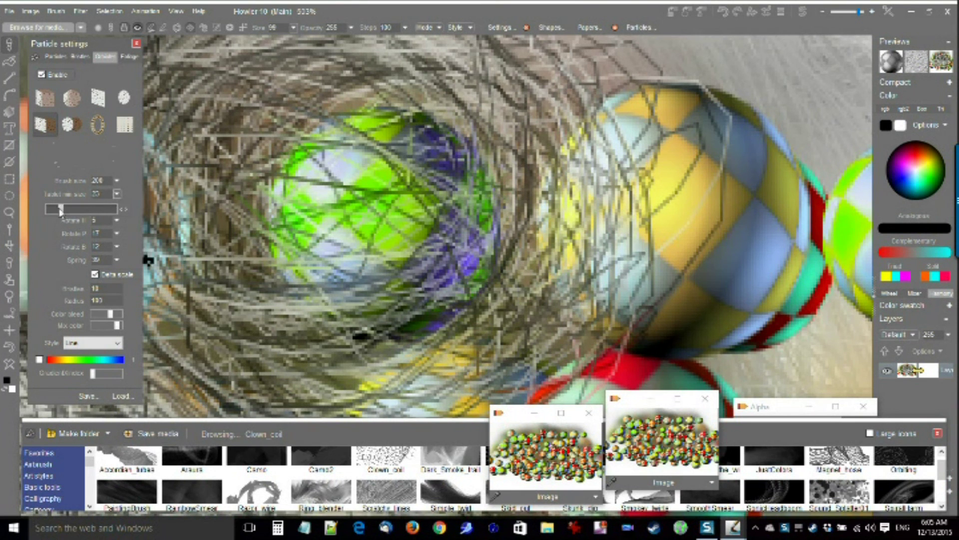
{"action": "mouse_move", "coordinate": [666, 180]}
{"action": "left_mouse_down"}
{"action": "mouse_move", "coordinate": [399, 175]}
{"action": "mouse_move", "coordinate": [350, 304]}
{"action": "left_mouse_up"}
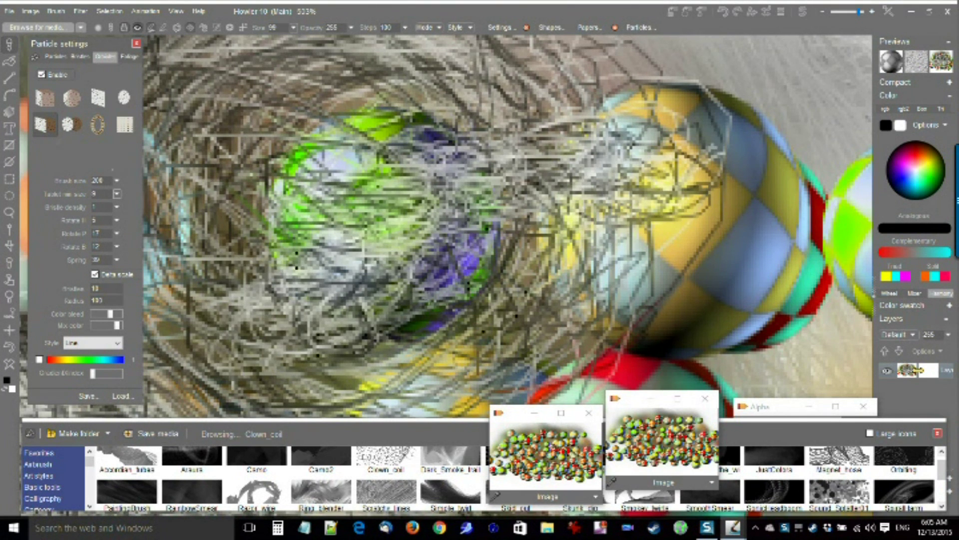
{"action": "mouse_move", "coordinate": [736, 141]}
{"action": "left_mouse_down"}
{"action": "mouse_move", "coordinate": [799, 300]}
{"action": "mouse_move", "coordinate": [699, 100]}
{"action": "mouse_move", "coordinate": [323, 222]}
{"action": "left_mouse_up"}
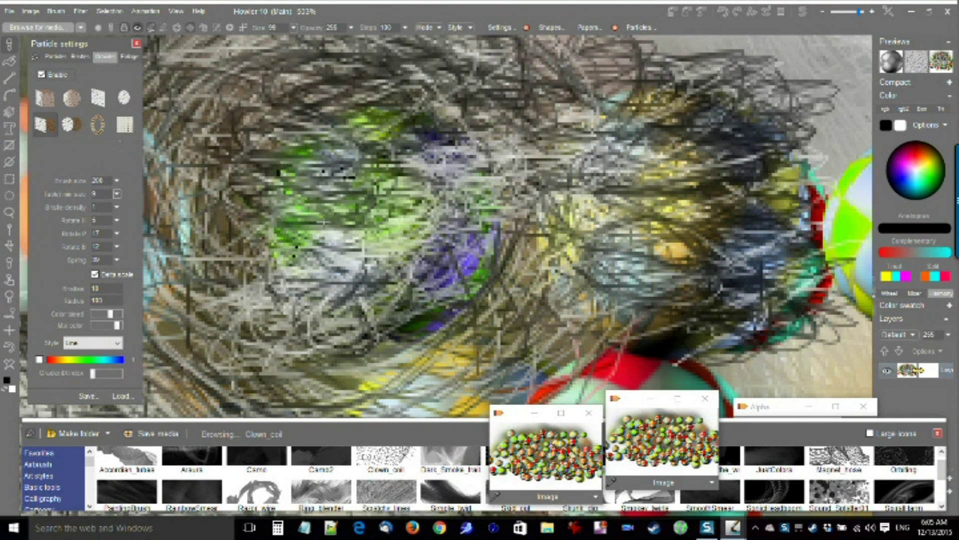
- Set the tablet min size to 72 and the brush size to 373, and paint large thin loops over the scribbled balls
{"action": "left_click", "coordinate": [118, 194]}
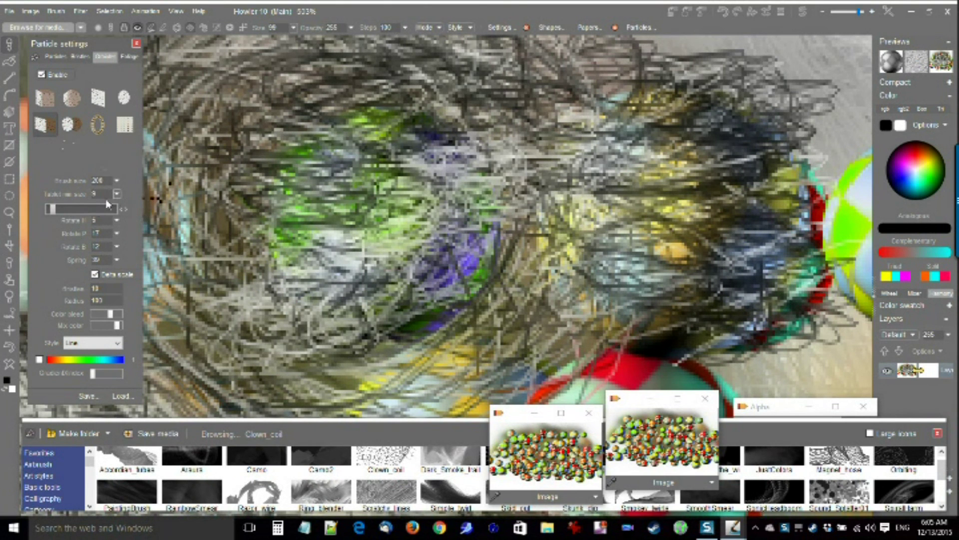
{"action": "mouse_move", "coordinate": [500, 125]}
{"action": "left_mouse_down"}
{"action": "mouse_move", "coordinate": [675, 225]}
{"action": "mouse_move", "coordinate": [649, 275]}
{"action": "mouse_move", "coordinate": [350, 200]}
{"action": "mouse_move", "coordinate": [445, 256]}
{"action": "mouse_move", "coordinate": [229, 189]}
{"action": "left_mouse_up"}
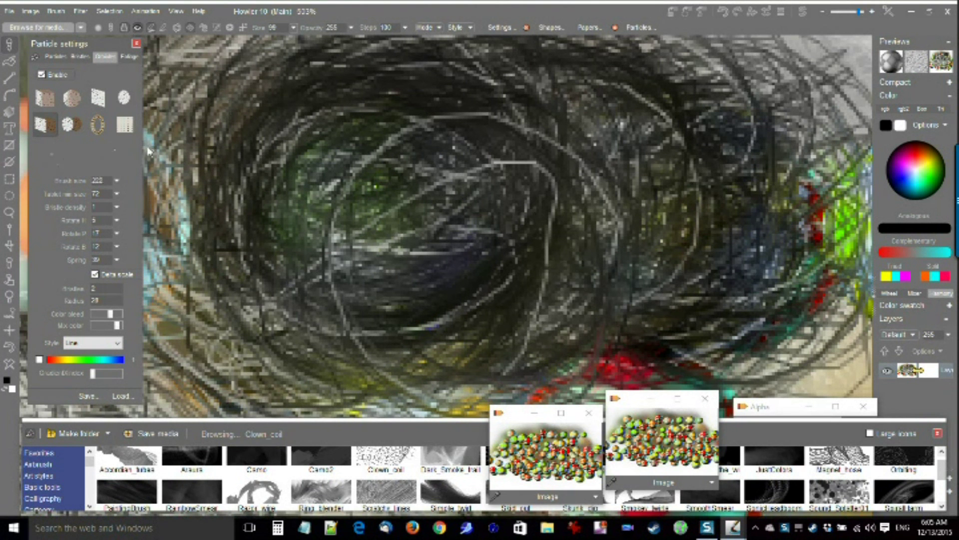
{"action": "mouse_move", "coordinate": [281, 152]}
{"action": "left_mouse_down"}
{"action": "mouse_move", "coordinate": [450, 220]}
{"action": "mouse_move", "coordinate": [568, 250]}
{"action": "left_mouse_up"}
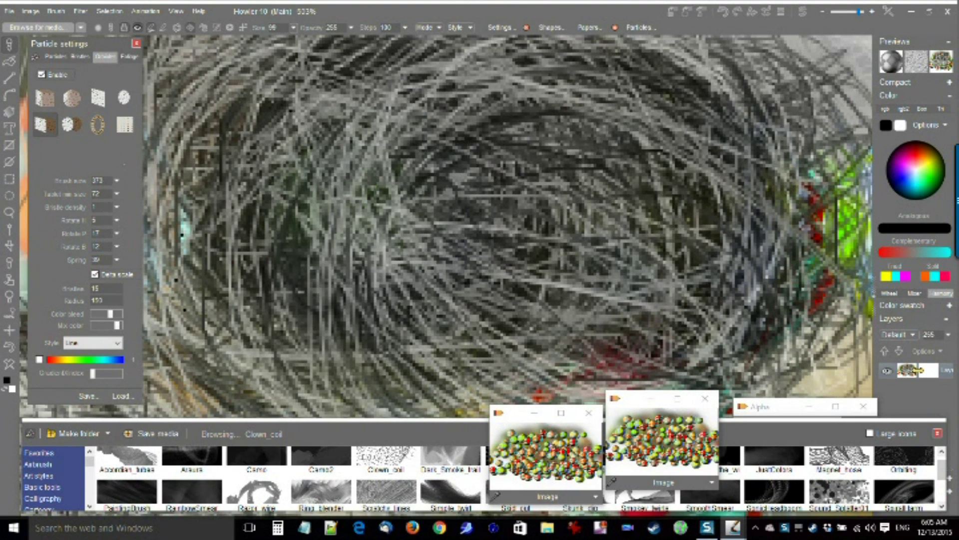
{"action": "left_click", "coordinate": [118, 208]}
{"action": "mouse_move", "coordinate": [425, 210]}
{"action": "left_mouse_down"}
{"action": "mouse_move", "coordinate": [464, 220]}
{"action": "mouse_move", "coordinate": [574, 218]}
{"action": "left_mouse_up"}
- Paint two sparse groups of loops on the pale background above the balls
{"action": "scroll", "coordinate": [499, 200], "scroll_direction": "down", "scroll_amount": 2}
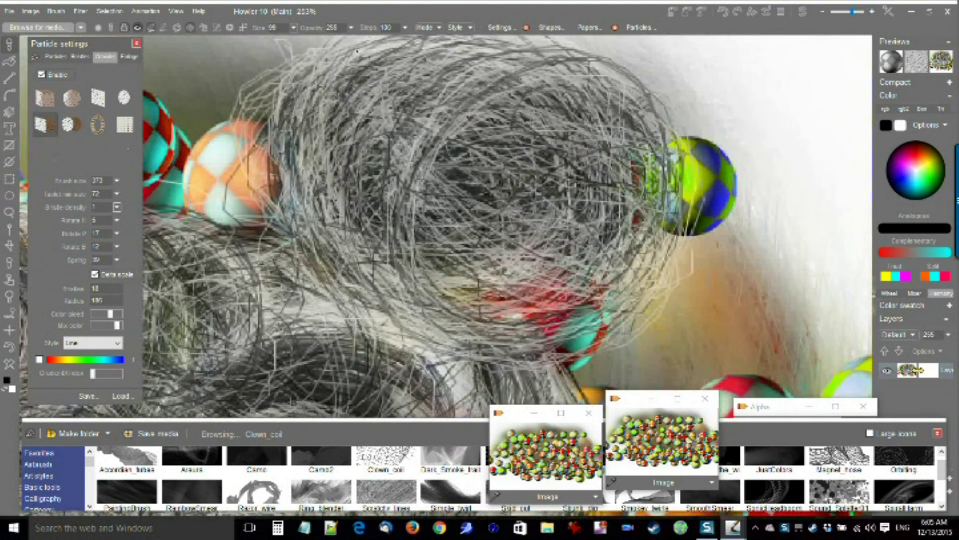
{"action": "scroll", "coordinate": [420, 177], "scroll_direction": "down", "scroll_amount": 4}
{"action": "scroll", "coordinate": [420, 178], "scroll_direction": "up", "scroll_amount": 1}
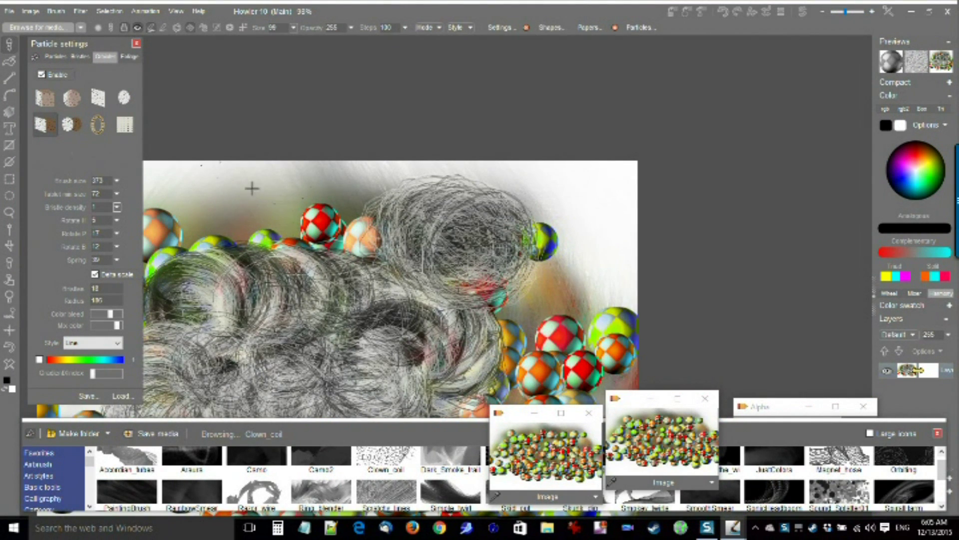
{"action": "left_click_drag", "start_coordinate": [245, 189], "coordinate": [260, 190]}
{"action": "left_click_drag", "start_coordinate": [595, 213], "coordinate": [560, 200]}
- Set the bristle density to 96 and paint dense black-and-white coils across the image
{"action": "left_click", "coordinate": [116, 207]}
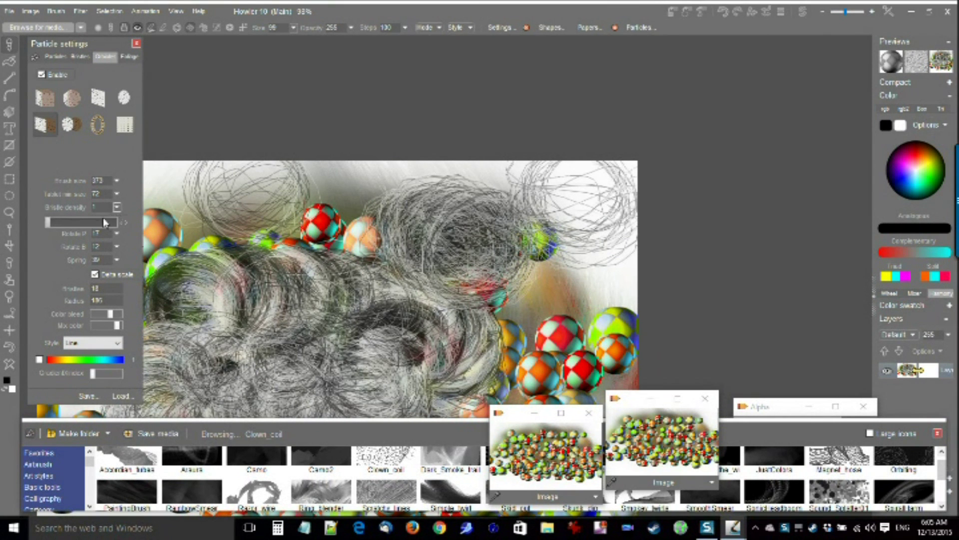
{"action": "left_click_drag", "start_coordinate": [116, 224], "coordinate": [114, 224]}
{"action": "mouse_move", "coordinate": [525, 295]}
{"action": "left_mouse_down"}
{"action": "mouse_move", "coordinate": [225, 316]}
{"action": "mouse_move", "coordinate": [512, 290]}
{"action": "mouse_move", "coordinate": [531, 240]}
{"action": "left_mouse_up"}
{"action": "left_click_drag", "start_coordinate": [342, 278], "coordinate": [538, 152]}
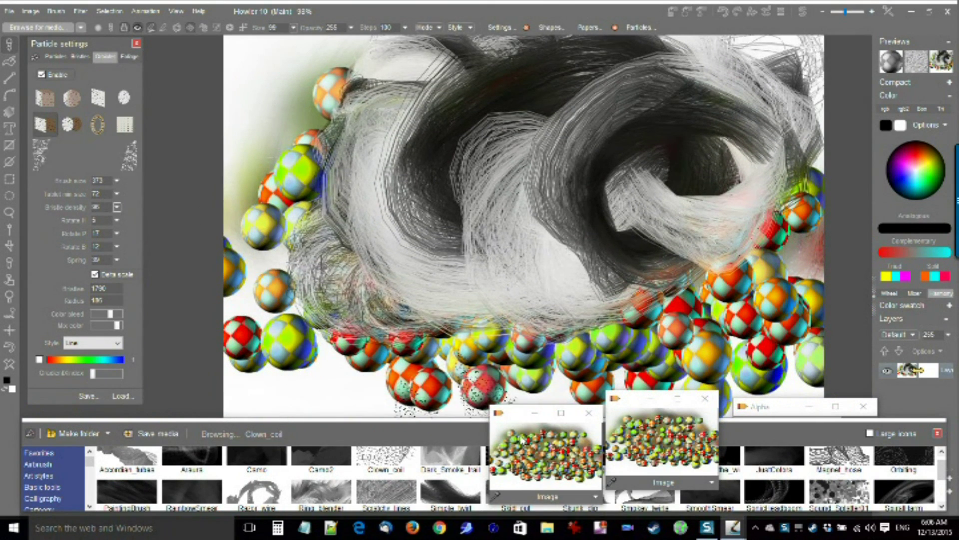
- Undo the dense black-and-white coils and paint looser scribbled coils across the middle balls with the bristle density set to 22
{"action": "key", "text": "ctrl+z"}
{"action": "left_click", "coordinate": [118, 211]}
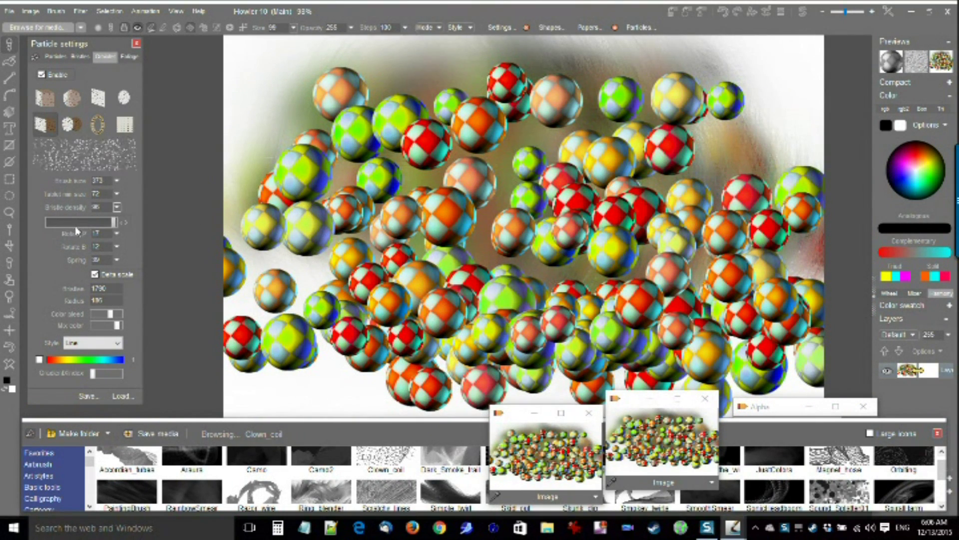
{"action": "mouse_move", "coordinate": [312, 205]}
{"action": "left_mouse_down"}
{"action": "mouse_move", "coordinate": [269, 215]}
{"action": "mouse_move", "coordinate": [465, 280]}
{"action": "left_mouse_up"}
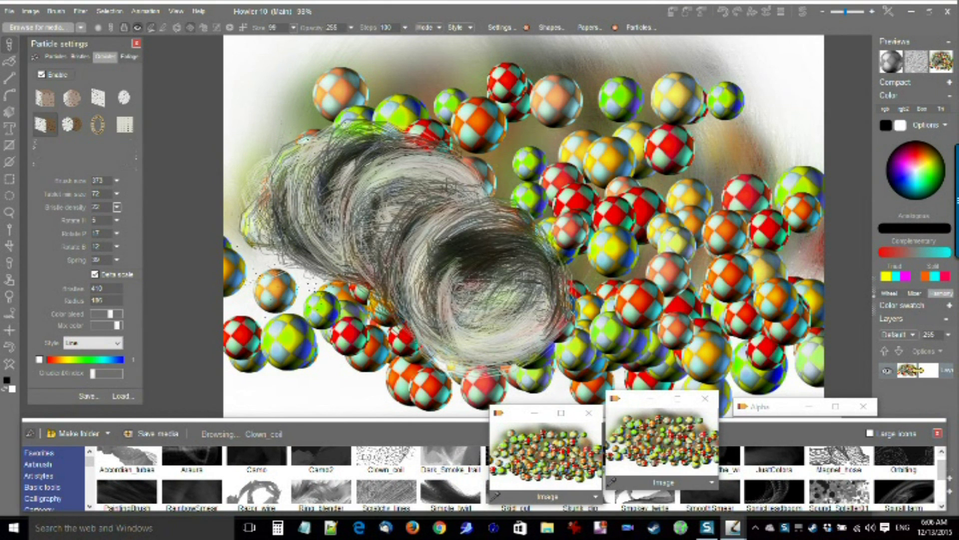
{"action": "mouse_move", "coordinate": [575, 178]}
{"action": "left_mouse_down"}
{"action": "mouse_move", "coordinate": [553, 295]}
{"action": "mouse_move", "coordinate": [588, 323]}
{"action": "left_mouse_up"}
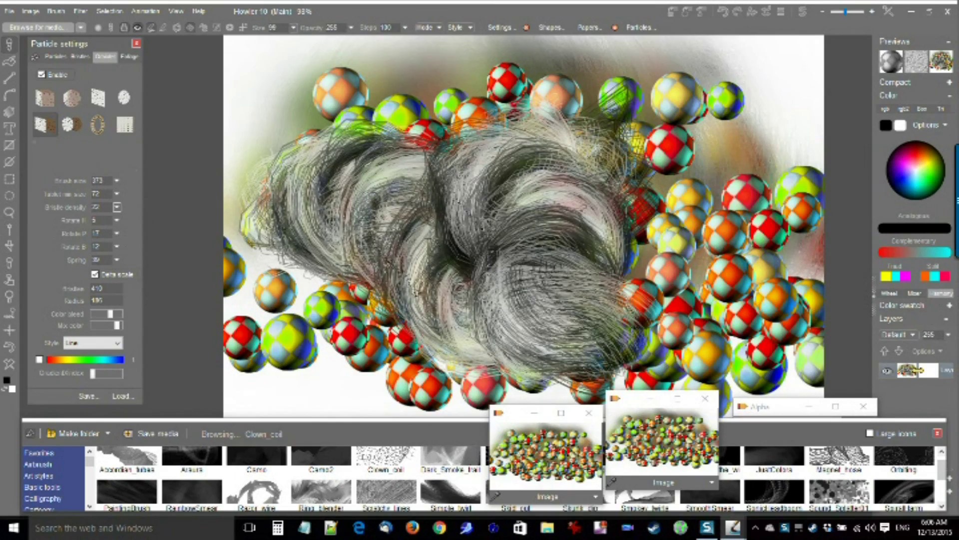
- Set the color bleed to maximum and the mix color to minimum, and smear the checkered balls with sweeping curved strokes
{"action": "scroll", "coordinate": [448, 205], "scroll_direction": "up", "scroll_amount": 8}
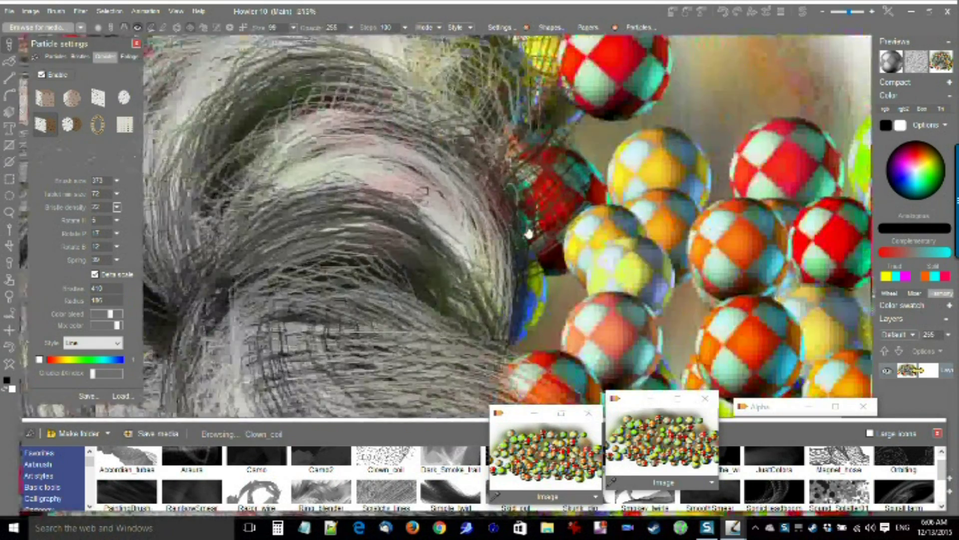
{"action": "scroll", "coordinate": [529, 233], "scroll_direction": "down", "scroll_amount": 4}
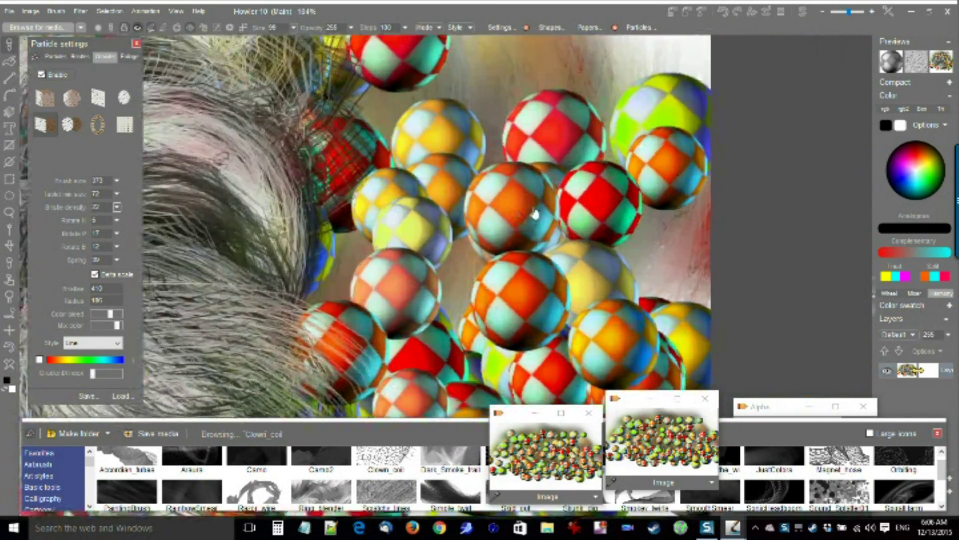
{"action": "scroll", "coordinate": [535, 214], "scroll_direction": "up", "scroll_amount": 5}
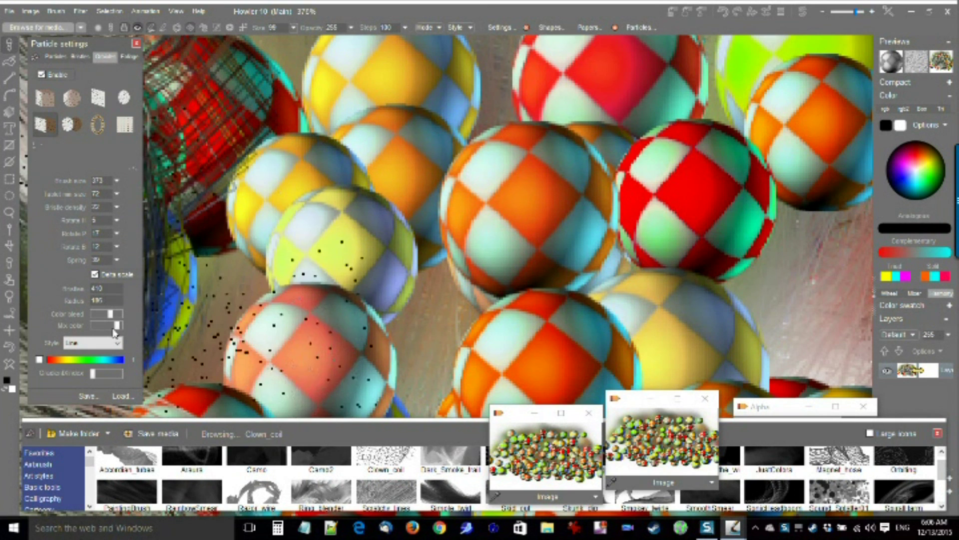
{"action": "left_click_drag", "start_coordinate": [115, 314], "coordinate": [135, 318]}
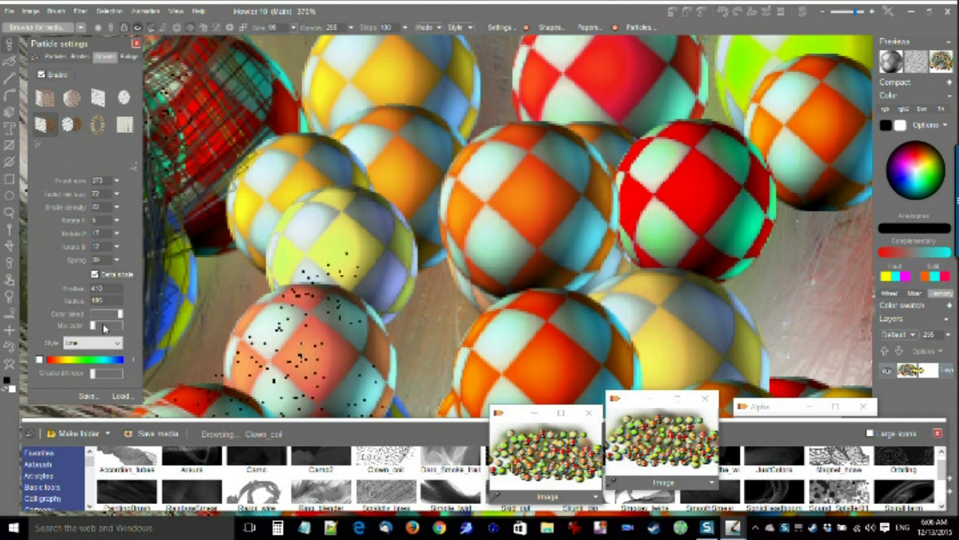
{"action": "mouse_move", "coordinate": [272, 293]}
{"action": "left_mouse_down"}
{"action": "mouse_move", "coordinate": [433, 280]}
{"action": "mouse_move", "coordinate": [452, 259]}
{"action": "left_mouse_up"}
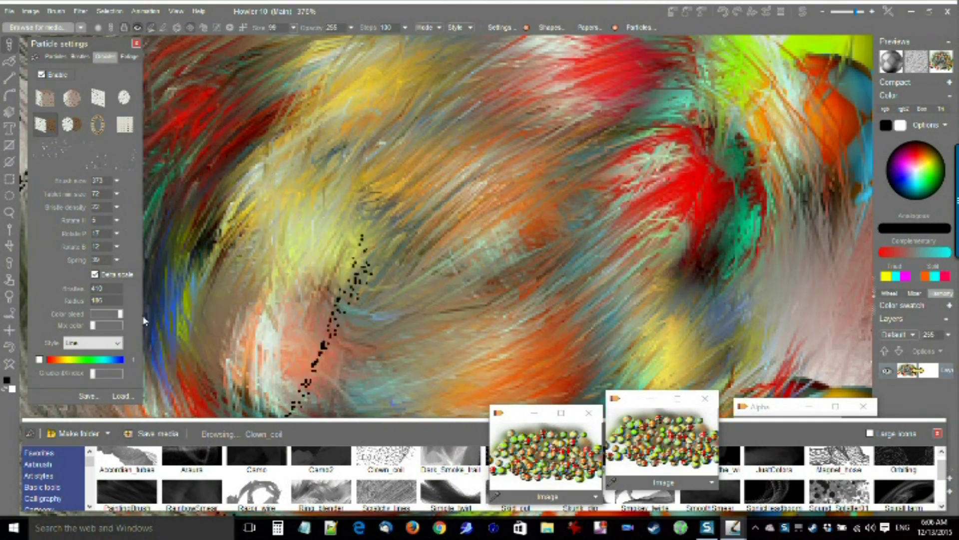
- Lower the color bleed almost to minimum and paint heavy black-and-white strokes over the smeared balls
{"action": "left_click_drag", "start_coordinate": [112, 316], "coordinate": [99, 320]}
{"action": "mouse_move", "coordinate": [320, 220]}
{"action": "left_mouse_down"}
{"action": "mouse_move", "coordinate": [395, 200]}
{"action": "mouse_move", "coordinate": [475, 200]}
{"action": "left_mouse_up"}
{"action": "left_click_drag", "start_coordinate": [647, 186], "coordinate": [514, 188]}
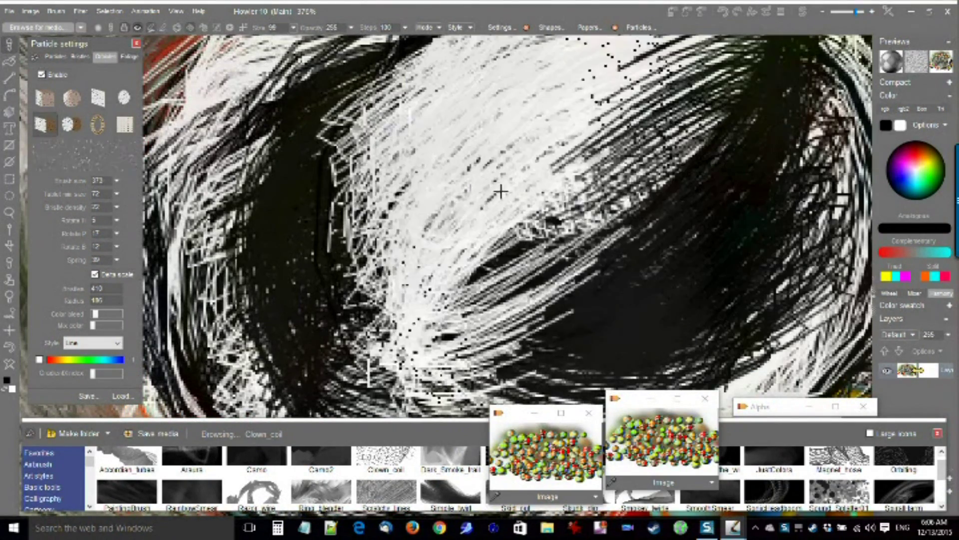
- Raise the color bleed back to maximum and blend the black-and-white strokes into each other
{"action": "left_click_drag", "start_coordinate": [102, 318], "coordinate": [120, 315]}
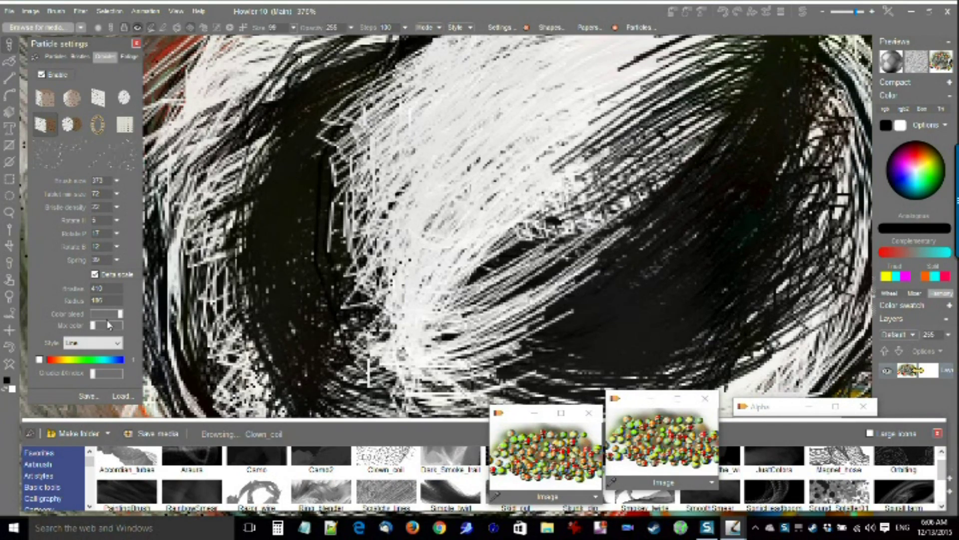
{"action": "mouse_move", "coordinate": [568, 187]}
{"action": "left_mouse_down"}
{"action": "mouse_move", "coordinate": [418, 247]}
{"action": "mouse_move", "coordinate": [351, 214]}
{"action": "mouse_move", "coordinate": [201, 262]}
{"action": "left_mouse_up"}
{"action": "scroll", "coordinate": [448, 192], "scroll_direction": "down", "scroll_amount": 6}
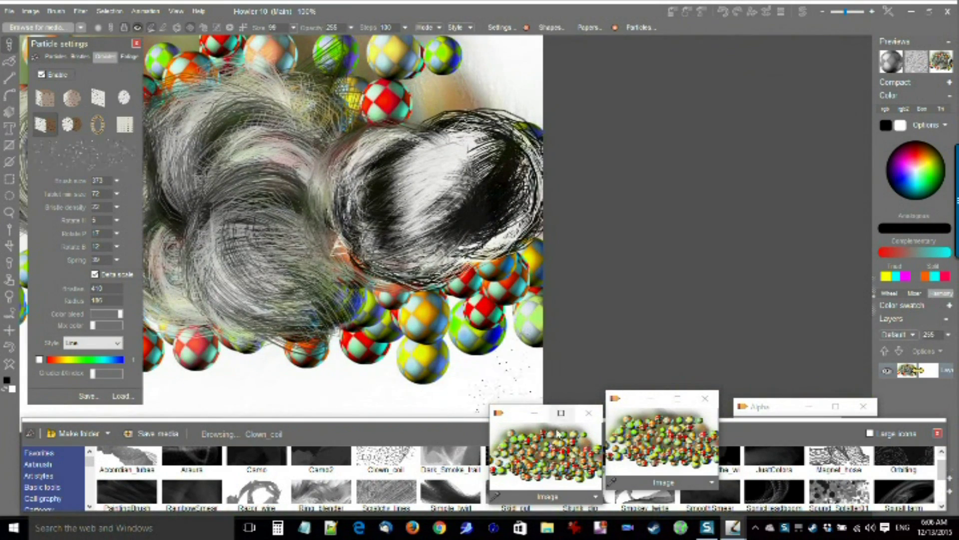
- Undo the test strokes to restore the ball painting, and choose the square grid bristle shape with a tablet min size of 24
{"action": "key", "text": "ctrl+z"}
{"action": "mouse_move", "coordinate": [385, 126]}
{"action": "left_mouse_down"}
{"action": "mouse_move", "coordinate": [479, 211]}
{"action": "mouse_move", "coordinate": [654, 186]}
{"action": "left_mouse_up"}
{"action": "left_click_drag", "start_coordinate": [121, 175], "coordinate": [95, 159]}
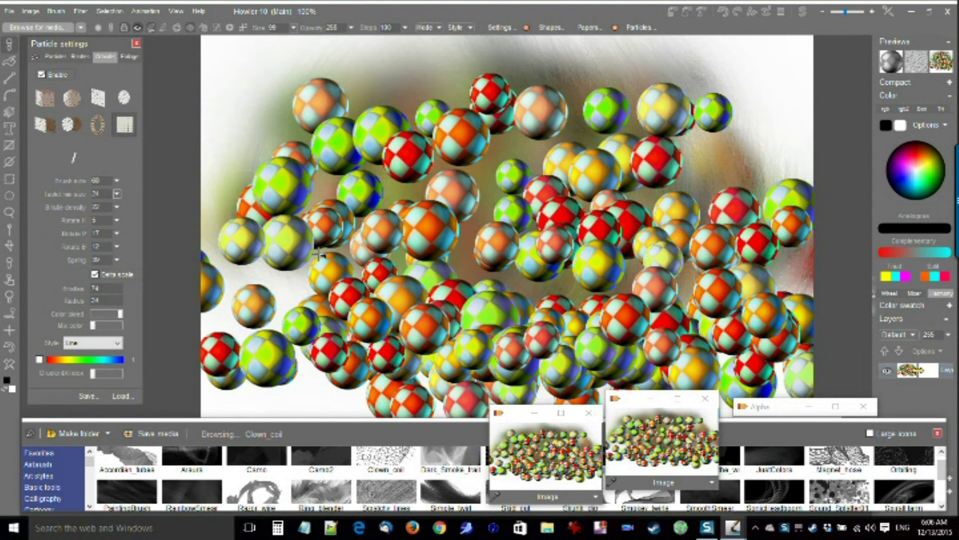
- Set the brush size to 428 and smear the edges of the green and orange checkered balls
{"action": "scroll", "coordinate": [356, 215], "scroll_direction": "up", "scroll_amount": 5}
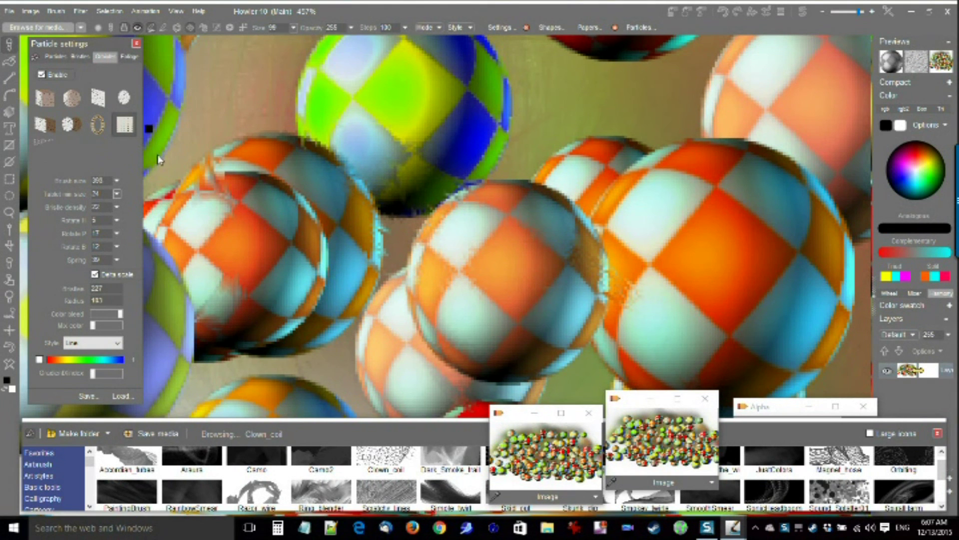
{"action": "mouse_move", "coordinate": [358, 272]}
{"action": "left_mouse_down"}
{"action": "mouse_move", "coordinate": [444, 207]}
{"action": "mouse_move", "coordinate": [302, 263]}
{"action": "mouse_move", "coordinate": [537, 189]}
{"action": "mouse_move", "coordinate": [589, 225]}
{"action": "left_mouse_up"}
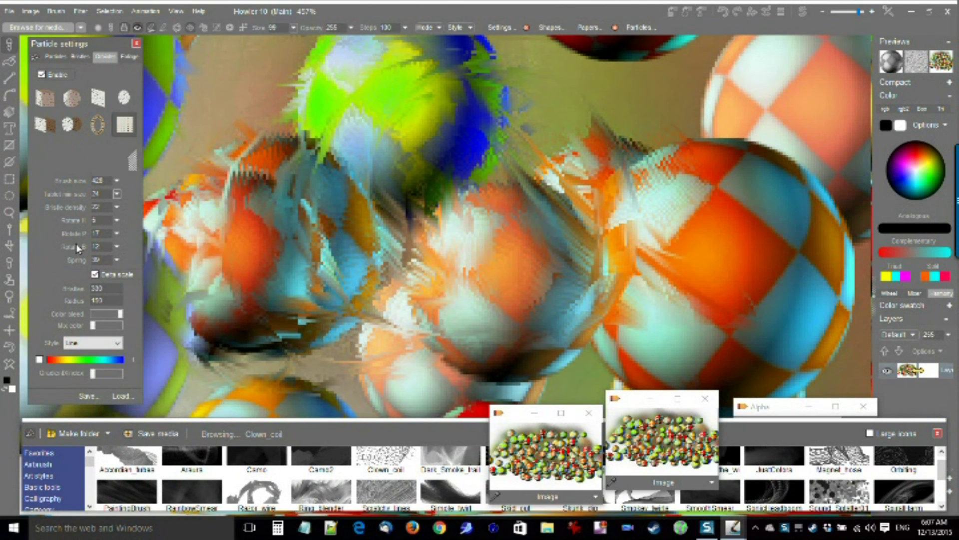
- Set rotate H, rotate P, rotate B and spring to 0, smearing the orange balls between the changes
{"action": "left_click", "coordinate": [117, 220]}
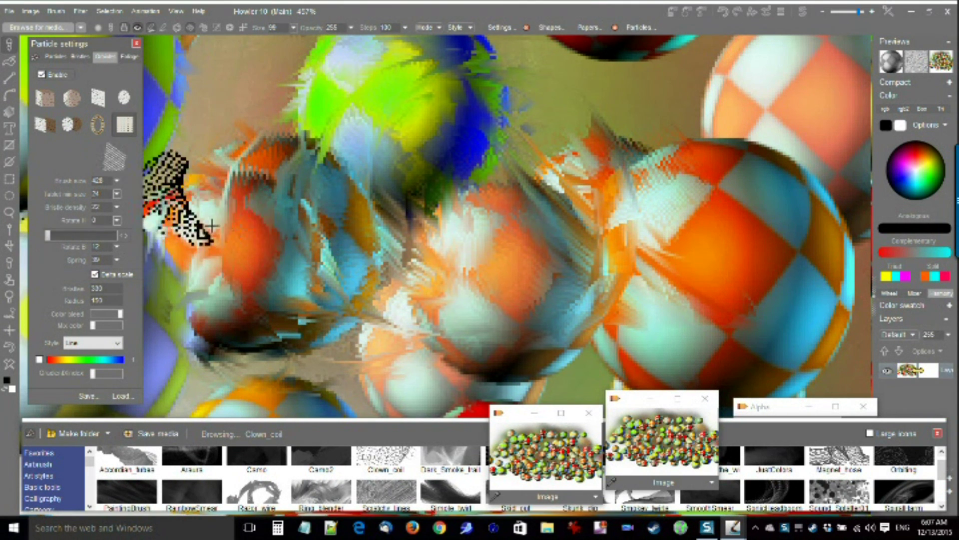
{"action": "left_click", "coordinate": [118, 234]}
{"action": "left_click_drag", "start_coordinate": [59, 249], "coordinate": [48, 248]}
{"action": "left_click_drag", "start_coordinate": [317, 219], "coordinate": [235, 205]}
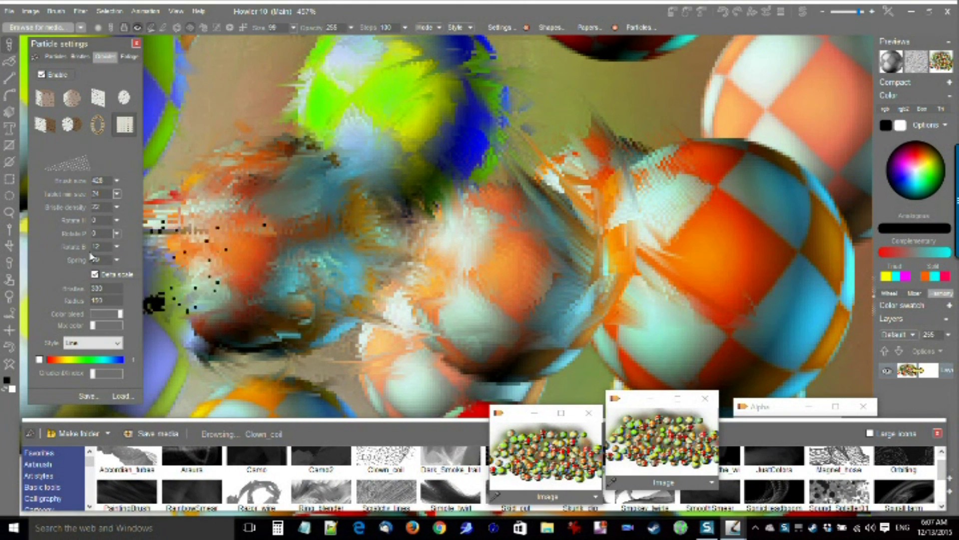
{"action": "left_click", "coordinate": [117, 247]}
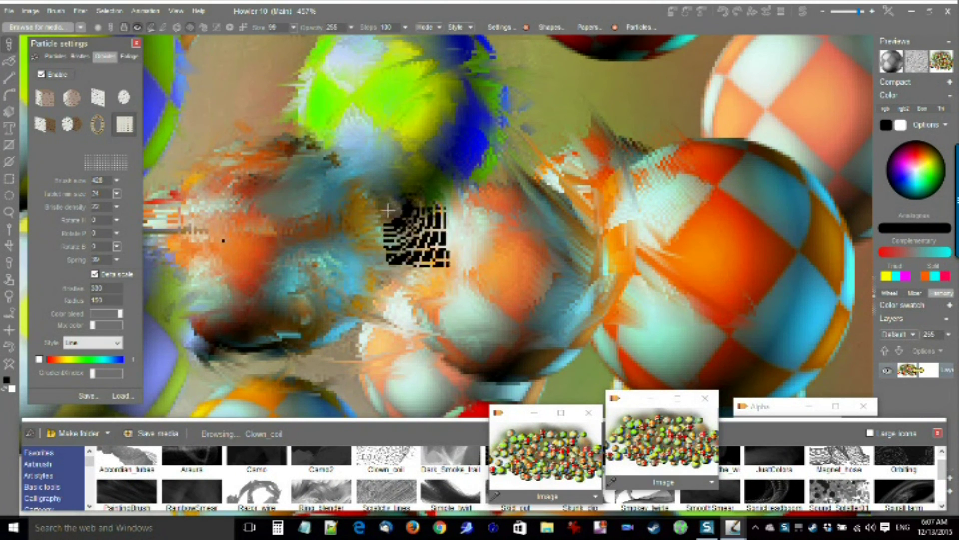
{"action": "left_click", "coordinate": [117, 260]}
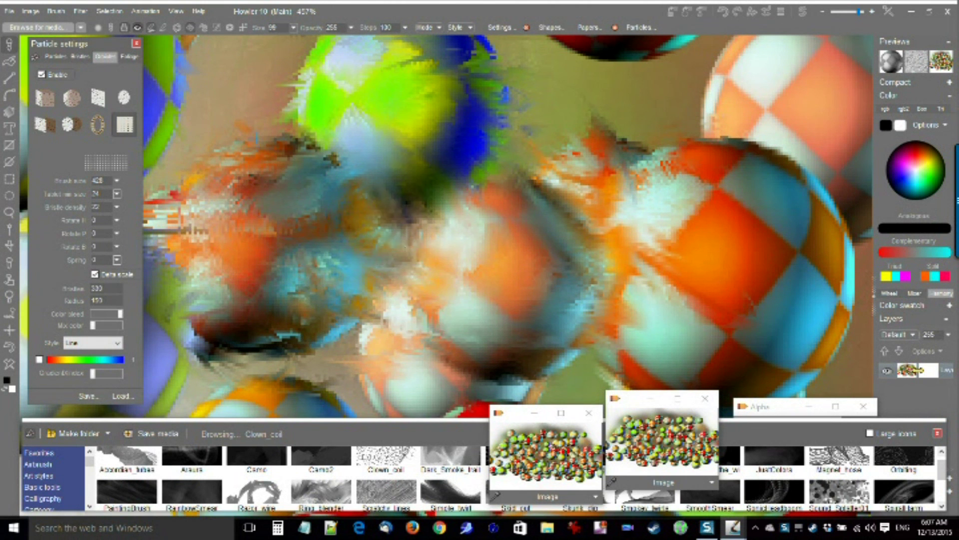
- Set rotate H to 10 and smear an untouched red checkered ball using the ring bristle shape
{"action": "mouse_move", "coordinate": [683, 330]}
{"action": "left_mouse_down"}
{"action": "mouse_move", "coordinate": [692, 80]}
{"action": "mouse_move", "coordinate": [754, 79]}
{"action": "left_mouse_up"}
{"action": "left_click_drag", "start_coordinate": [522, 212], "coordinate": [413, 127]}
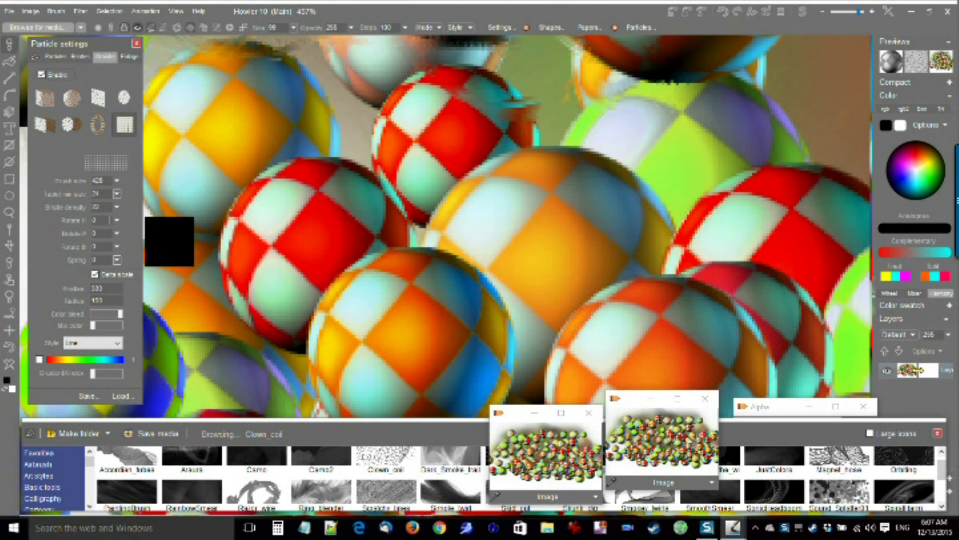
{"action": "mouse_move", "coordinate": [55, 237]}
{"action": "left_mouse_down"}
{"action": "mouse_move", "coordinate": [68, 238]}
{"action": "mouse_move", "coordinate": [59, 238]}
{"action": "left_mouse_up"}
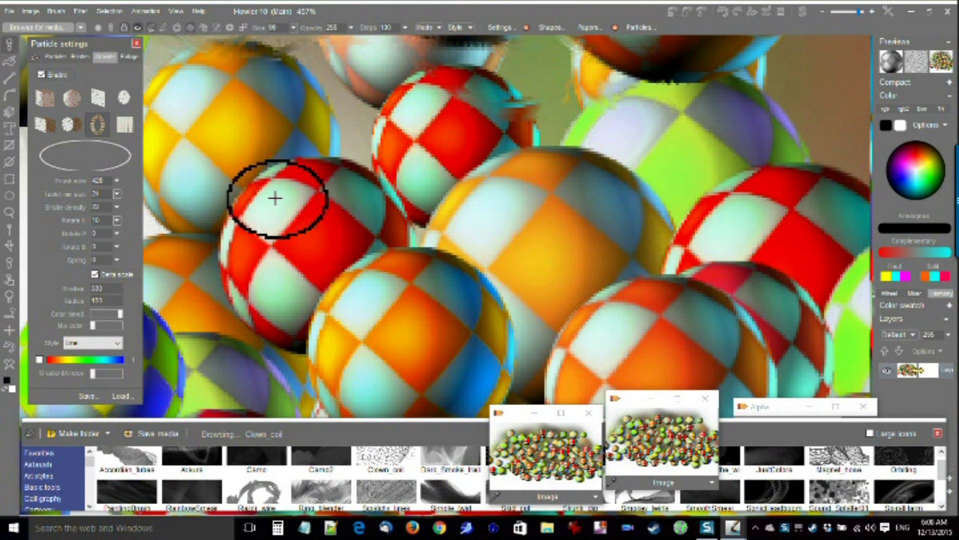
{"action": "mouse_move", "coordinate": [276, 199]}
{"action": "left_mouse_down"}
{"action": "mouse_move", "coordinate": [397, 178]}
{"action": "mouse_move", "coordinate": [434, 213]}
{"action": "left_mouse_up"}
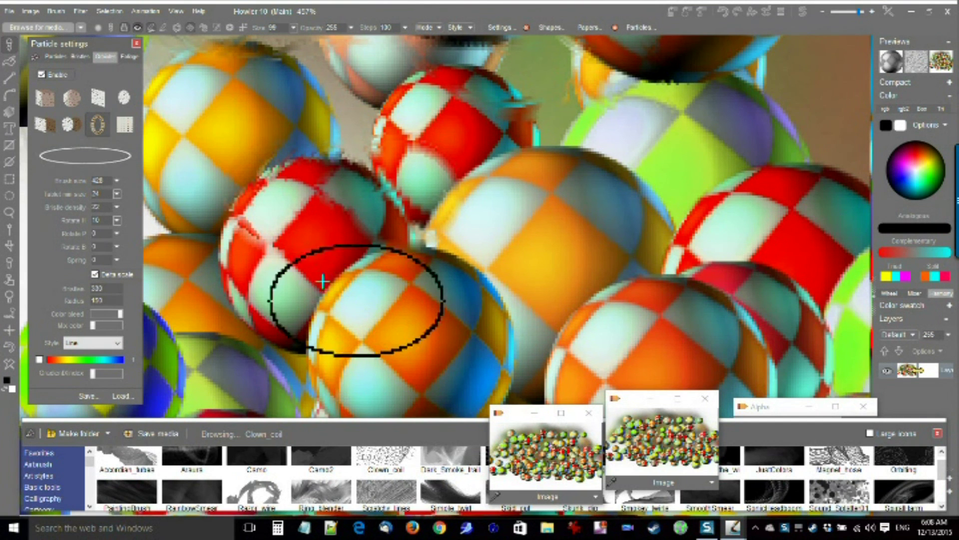
- Switch to the scattered box bristle shape and brush furry edges onto the red, orange and yellow balls
{"action": "left_click", "coordinate": [67, 127]}
{"action": "left_click_drag", "start_coordinate": [240, 179], "coordinate": [259, 187]}
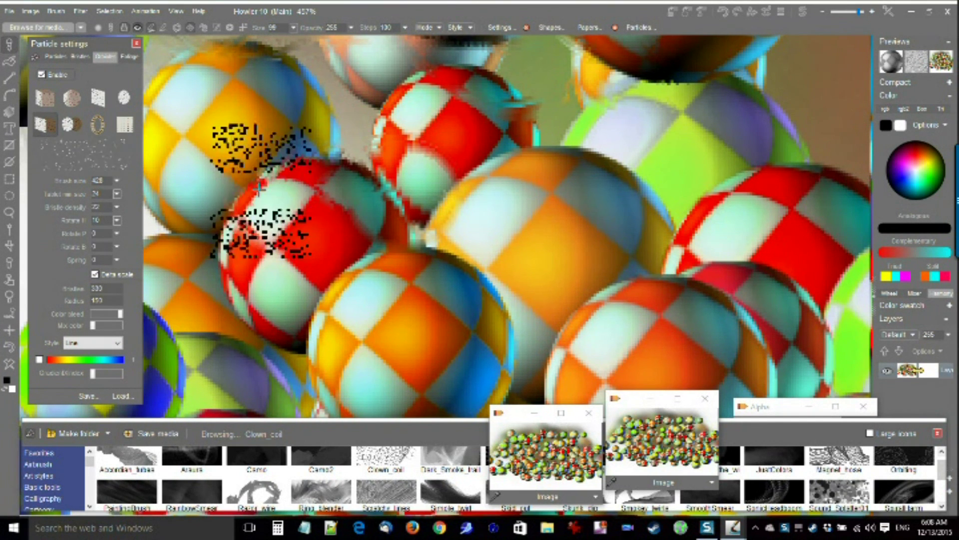
{"action": "mouse_move", "coordinate": [260, 189]}
{"action": "left_mouse_down"}
{"action": "mouse_move", "coordinate": [399, 130]}
{"action": "mouse_move", "coordinate": [660, 192]}
{"action": "mouse_move", "coordinate": [392, 201]}
{"action": "mouse_move", "coordinate": [280, 220]}
{"action": "mouse_move", "coordinate": [454, 195]}
{"action": "mouse_move", "coordinate": [350, 243]}
{"action": "left_mouse_up"}
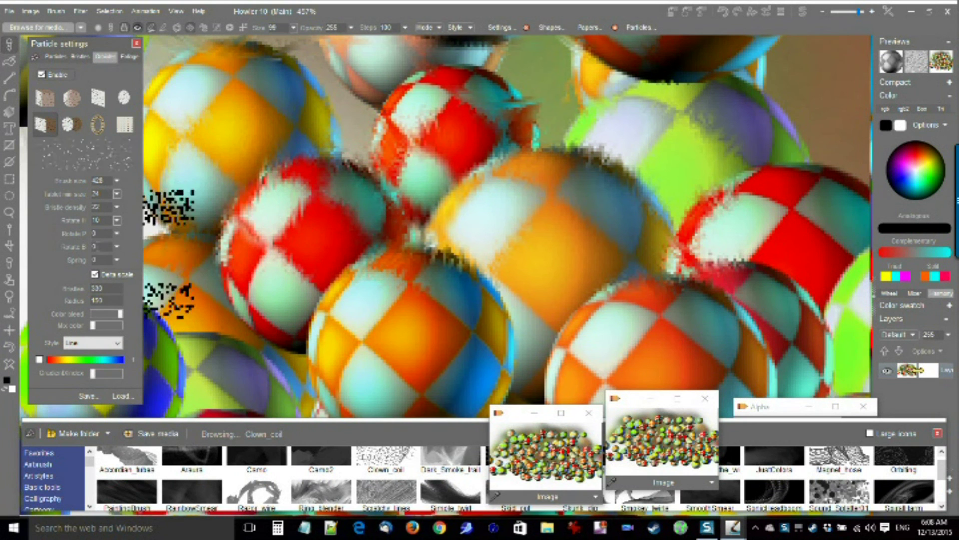
{"action": "mouse_move", "coordinate": [318, 265]}
{"action": "left_mouse_down"}
{"action": "mouse_move", "coordinate": [301, 261]}
{"action": "mouse_move", "coordinate": [714, 290]}
{"action": "mouse_move", "coordinate": [275, 275]}
{"action": "mouse_move", "coordinate": [454, 272]}
{"action": "mouse_move", "coordinate": [310, 277]}
{"action": "left_mouse_up"}
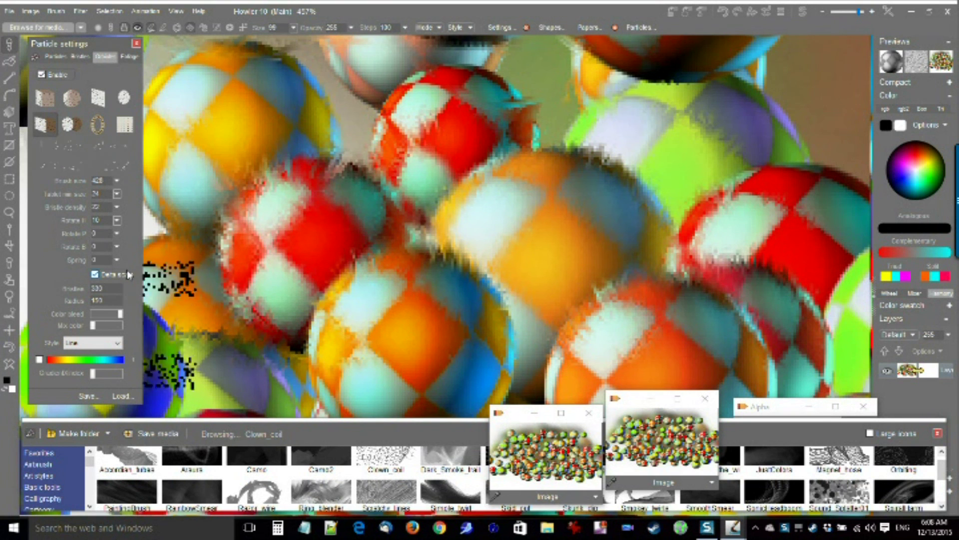
- Set rotate H to 0, try rotate P at 35, and reduce it to 8
{"action": "left_click", "coordinate": [117, 259]}
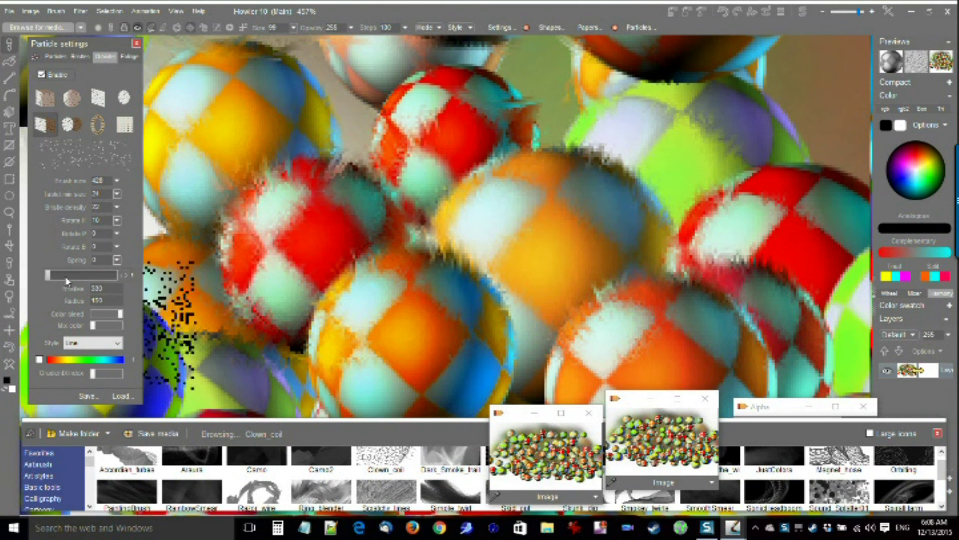
{"action": "left_click", "coordinate": [117, 219]}
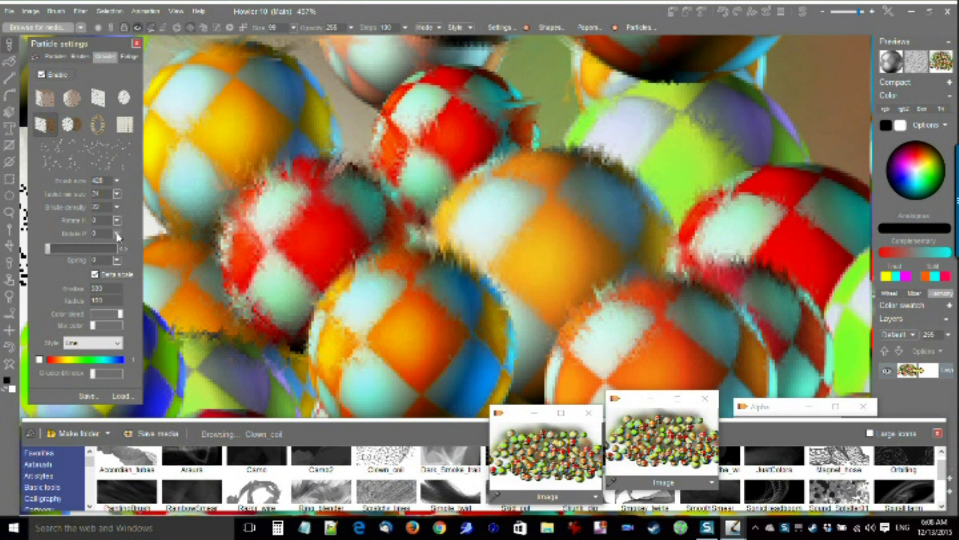
{"action": "left_click_drag", "start_coordinate": [74, 250], "coordinate": [72, 249]}
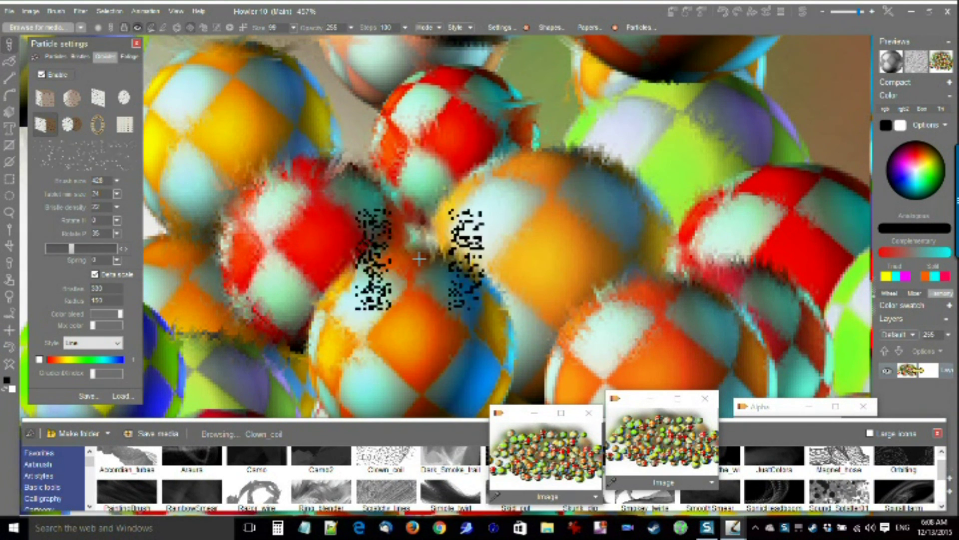
{"action": "left_click", "coordinate": [118, 233]}
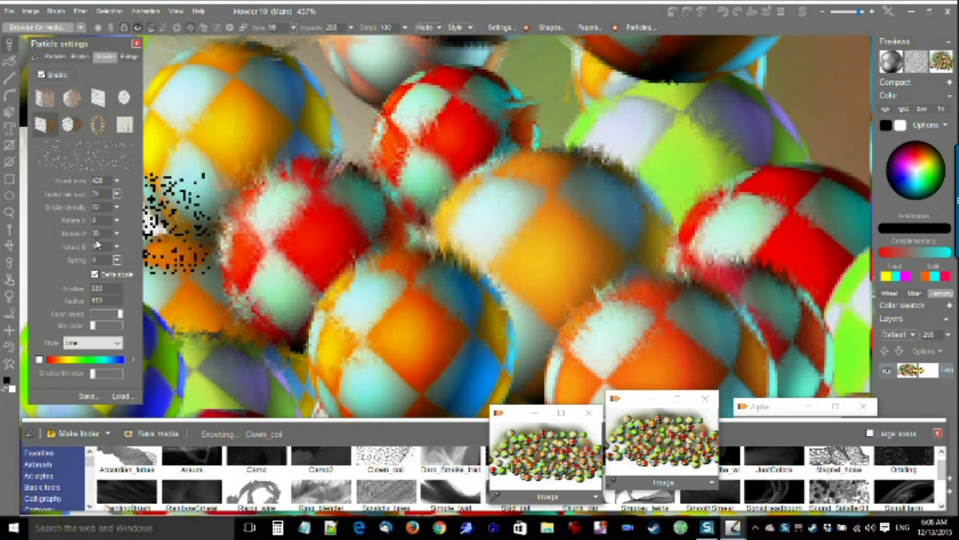
{"action": "left_click", "coordinate": [117, 233]}
{"action": "left_click_drag", "start_coordinate": [73, 248], "coordinate": [55, 250]}
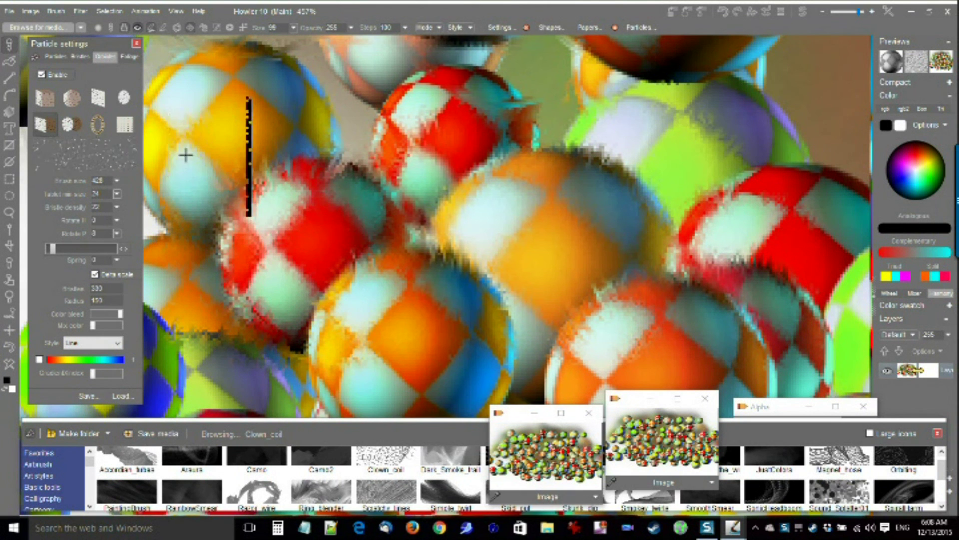
- Set the brush size to 500 and soften the edges of the red, orange and green balls with blending strokes
{"action": "left_click_drag", "start_coordinate": [119, 161], "coordinate": [137, 162]}
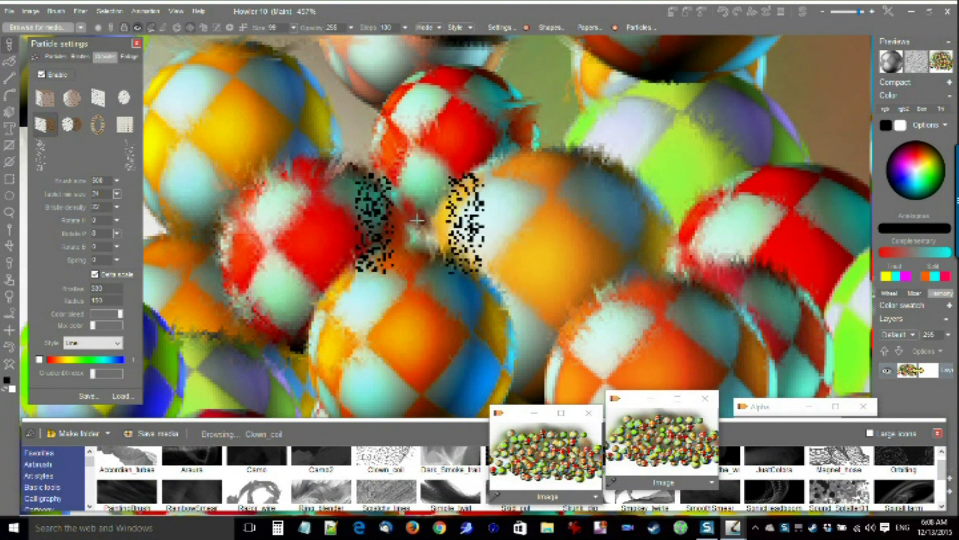
{"action": "left_click_drag", "start_coordinate": [420, 223], "coordinate": [527, 217]}
{"action": "mouse_move", "coordinate": [456, 238]}
{"action": "left_mouse_down"}
{"action": "mouse_move", "coordinate": [319, 255]}
{"action": "mouse_move", "coordinate": [745, 239]}
{"action": "mouse_move", "coordinate": [462, 256]}
{"action": "mouse_move", "coordinate": [489, 268]}
{"action": "left_mouse_up"}
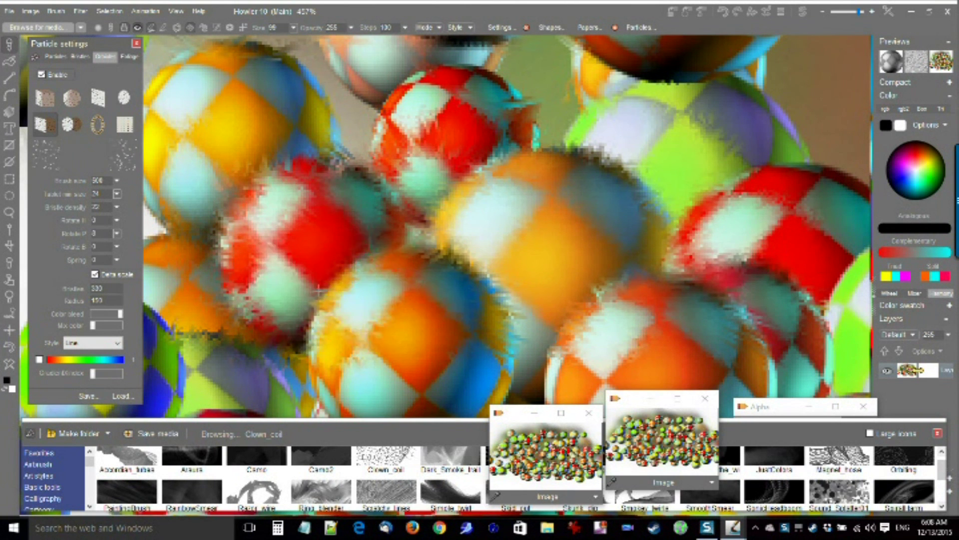
{"action": "mouse_move", "coordinate": [762, 203]}
{"action": "left_mouse_down"}
{"action": "mouse_move", "coordinate": [622, 169]}
{"action": "mouse_move", "coordinate": [326, 161]}
{"action": "mouse_move", "coordinate": [622, 153]}
{"action": "left_mouse_up"}
{"action": "mouse_move", "coordinate": [518, 146]}
{"action": "left_mouse_down"}
{"action": "mouse_move", "coordinate": [493, 148]}
{"action": "mouse_move", "coordinate": [643, 148]}
{"action": "mouse_move", "coordinate": [372, 150]}
{"action": "mouse_move", "coordinate": [347, 168]}
{"action": "left_mouse_up"}
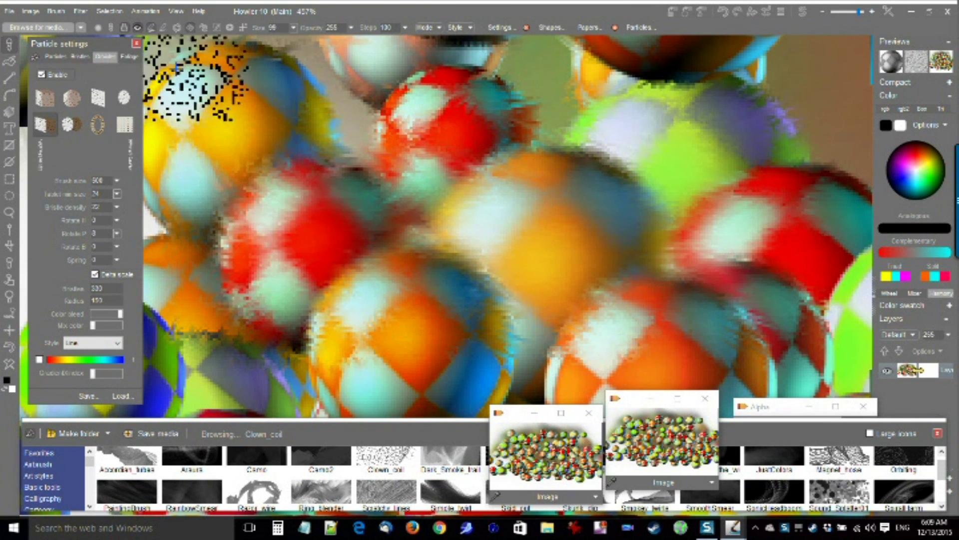
{"action": "left_click", "coordinate": [80, 57]}
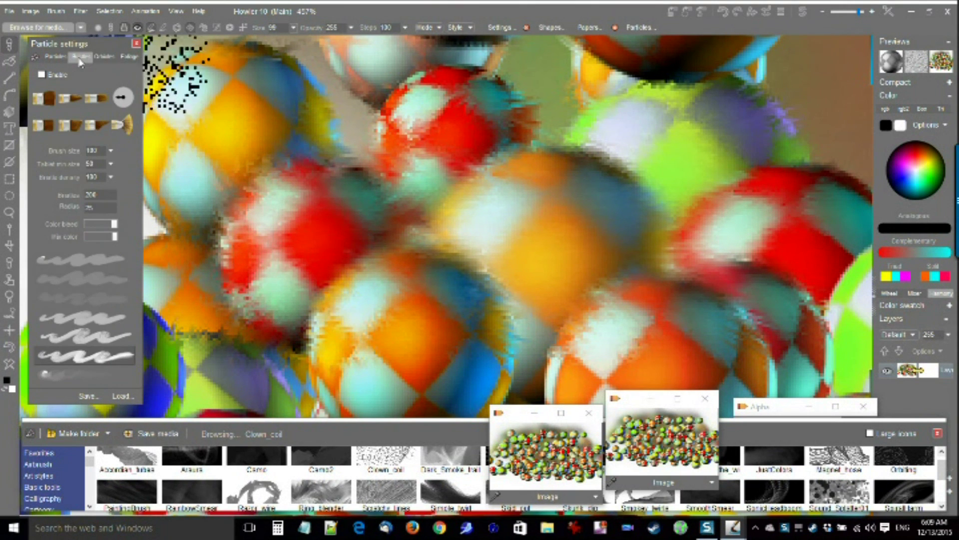
{"action": "left_click", "coordinate": [107, 57]}
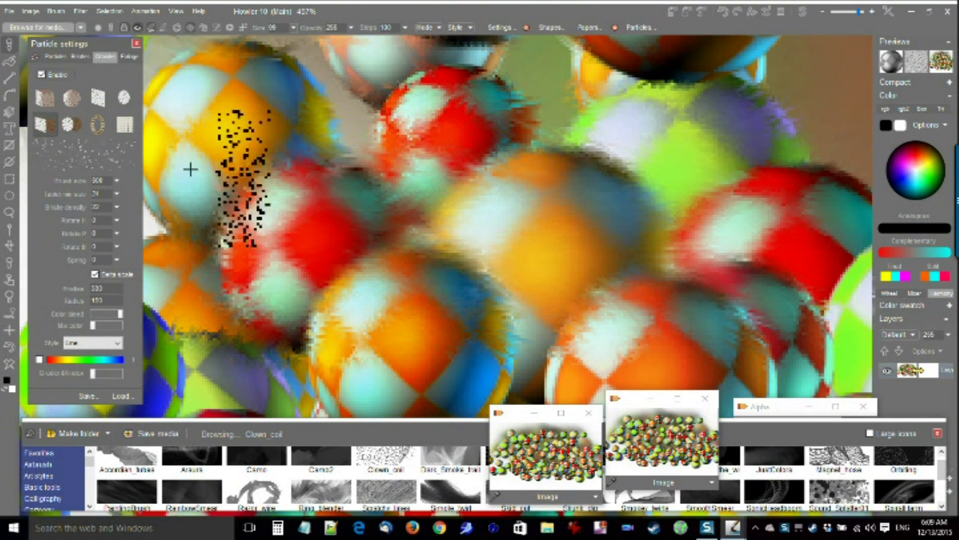
{"action": "left_click_drag", "start_coordinate": [333, 301], "coordinate": [532, 193]}
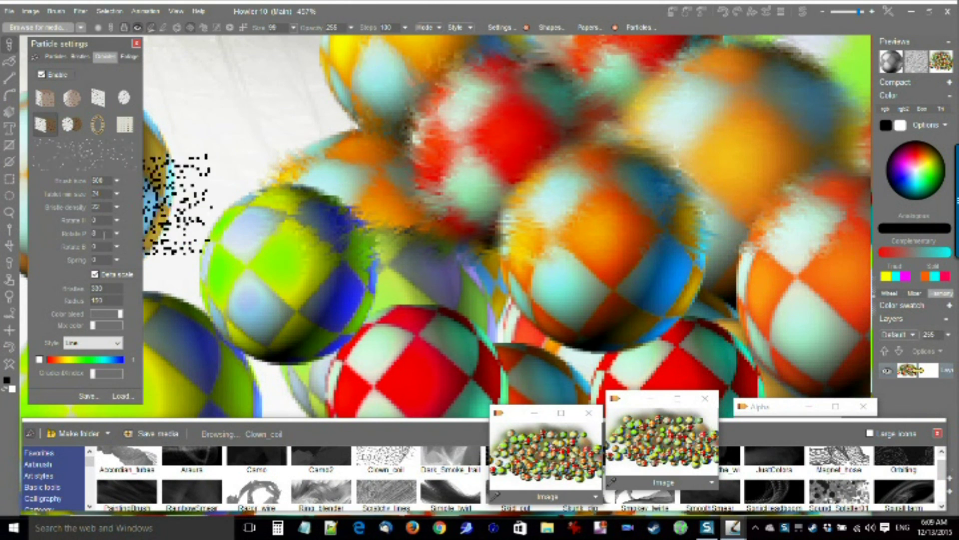
- Set rotate H to 2 and brush furry edges onto the green and blue checkered ball and its neighbours
{"action": "left_click", "coordinate": [117, 223]}
{"action": "left_click_drag", "start_coordinate": [47, 237], "coordinate": [49, 236]}
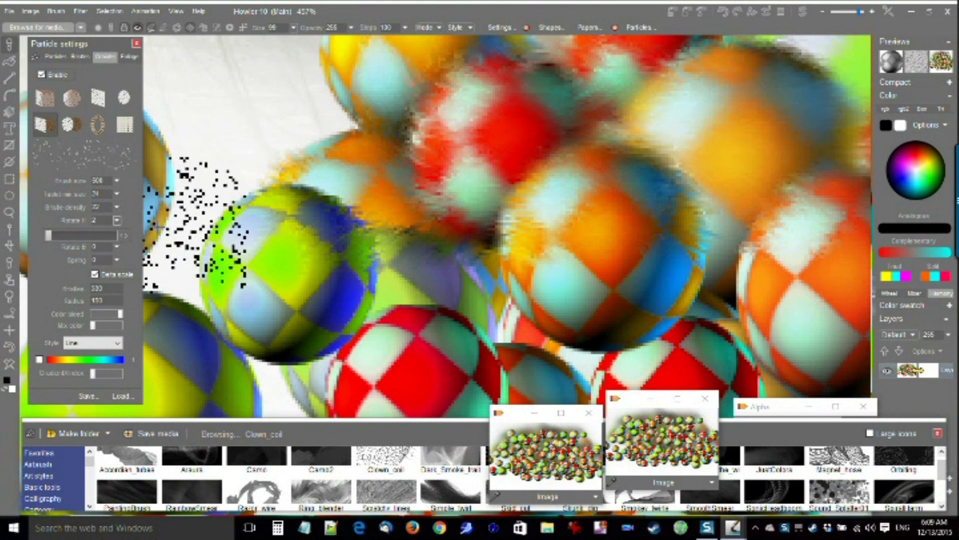
{"action": "mouse_move", "coordinate": [222, 185]}
{"action": "left_mouse_down"}
{"action": "mouse_move", "coordinate": [343, 183]}
{"action": "mouse_move", "coordinate": [337, 171]}
{"action": "mouse_move", "coordinate": [288, 240]}
{"action": "mouse_move", "coordinate": [466, 237]}
{"action": "mouse_move", "coordinate": [240, 240]}
{"action": "left_mouse_up"}
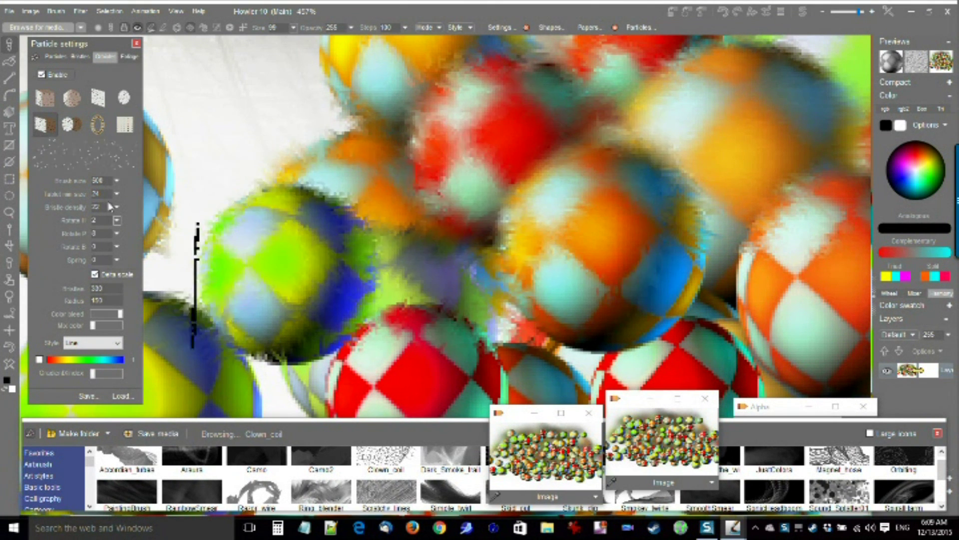
- Set the spring to 90 and smear all the balls with long hair-like strokes
{"action": "left_click", "coordinate": [118, 261]}
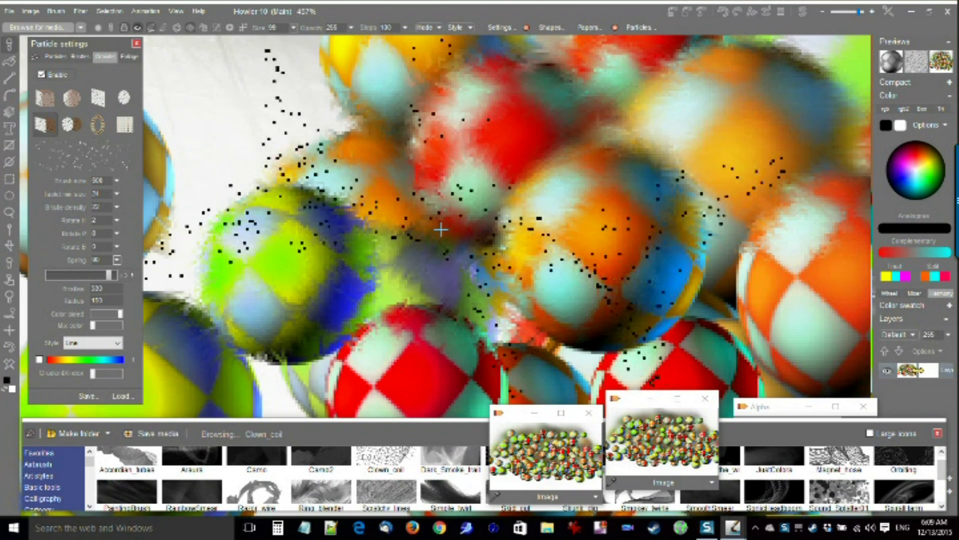
{"action": "mouse_move", "coordinate": [255, 235]}
{"action": "left_mouse_down"}
{"action": "mouse_move", "coordinate": [325, 221]}
{"action": "mouse_move", "coordinate": [559, 230]}
{"action": "mouse_move", "coordinate": [553, 286]}
{"action": "mouse_move", "coordinate": [293, 174]}
{"action": "mouse_move", "coordinate": [579, 181]}
{"action": "mouse_move", "coordinate": [465, 223]}
{"action": "mouse_move", "coordinate": [279, 242]}
{"action": "mouse_move", "coordinate": [464, 287]}
{"action": "mouse_move", "coordinate": [403, 208]}
{"action": "left_mouse_up"}
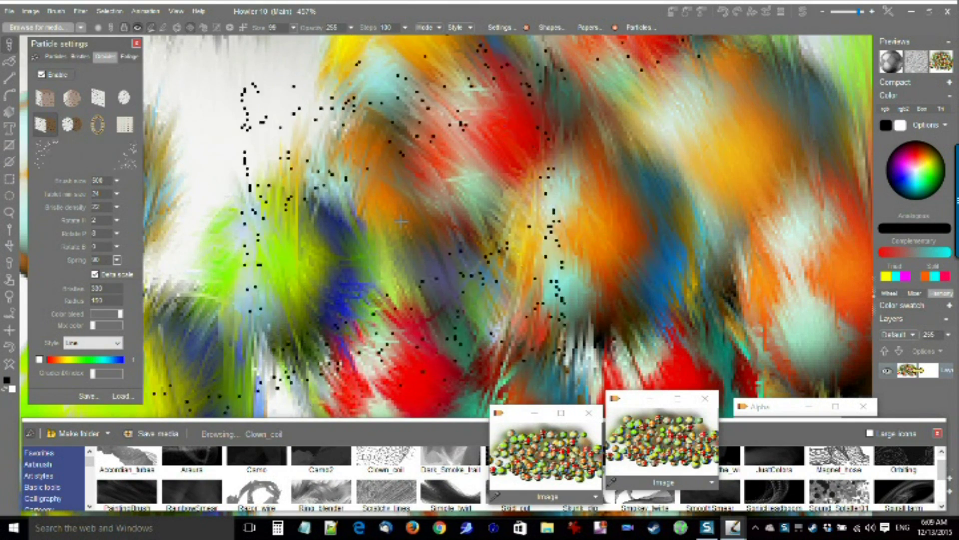
{"action": "scroll", "coordinate": [532, 234], "scroll_direction": "down", "scroll_amount": 2}
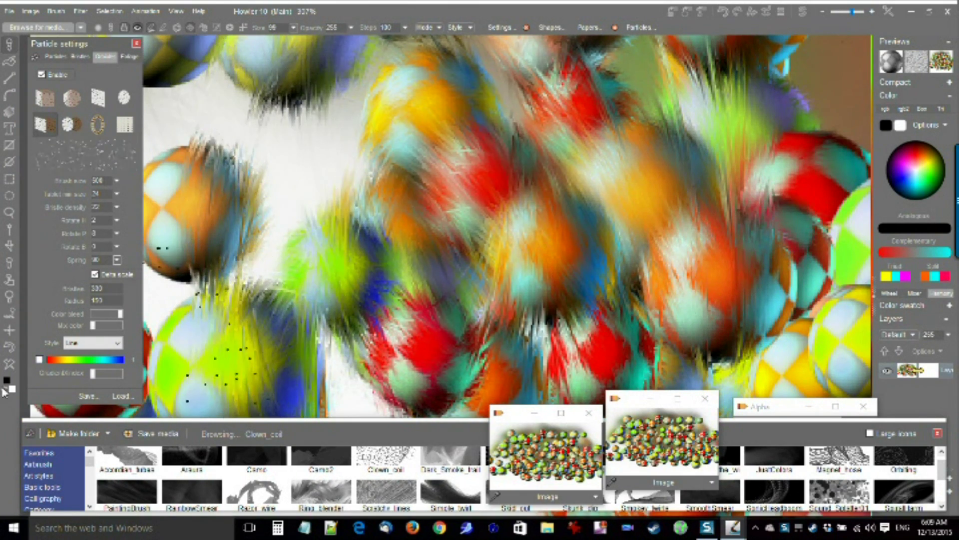
- Clear the canvas to black and paint large white swirling strokes with a lowered color bleed
{"action": "left_click", "coordinate": [12, 366]}
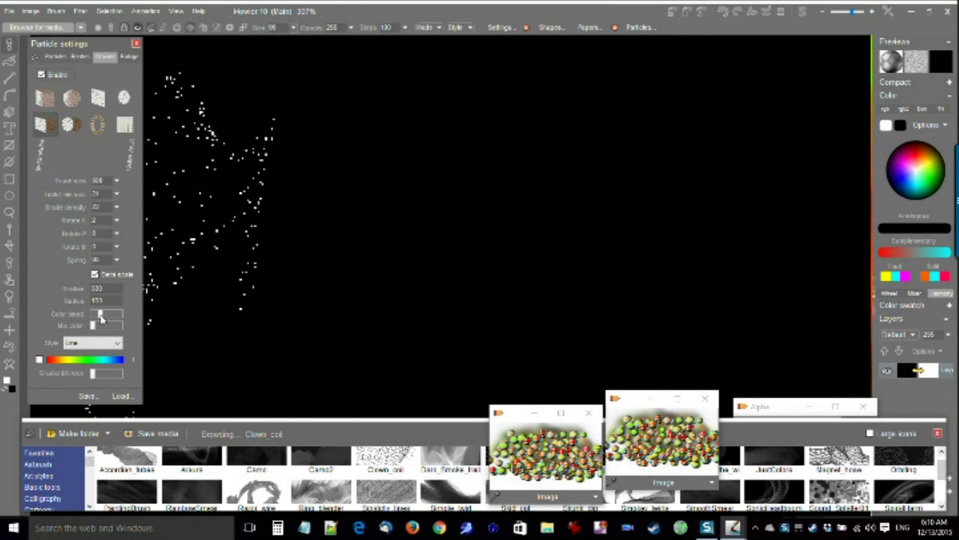
{"action": "mouse_move", "coordinate": [183, 288]}
{"action": "left_mouse_down"}
{"action": "mouse_move", "coordinate": [352, 220]}
{"action": "mouse_move", "coordinate": [486, 189]}
{"action": "mouse_move", "coordinate": [644, 192]}
{"action": "mouse_move", "coordinate": [654, 243]}
{"action": "left_mouse_up"}
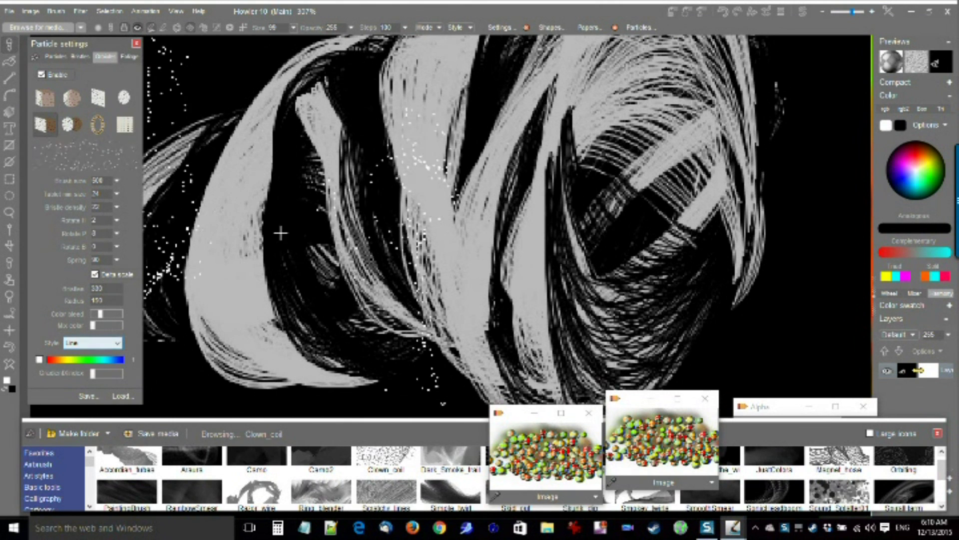
{"action": "scroll", "coordinate": [281, 233], "scroll_direction": "down", "scroll_amount": 3}
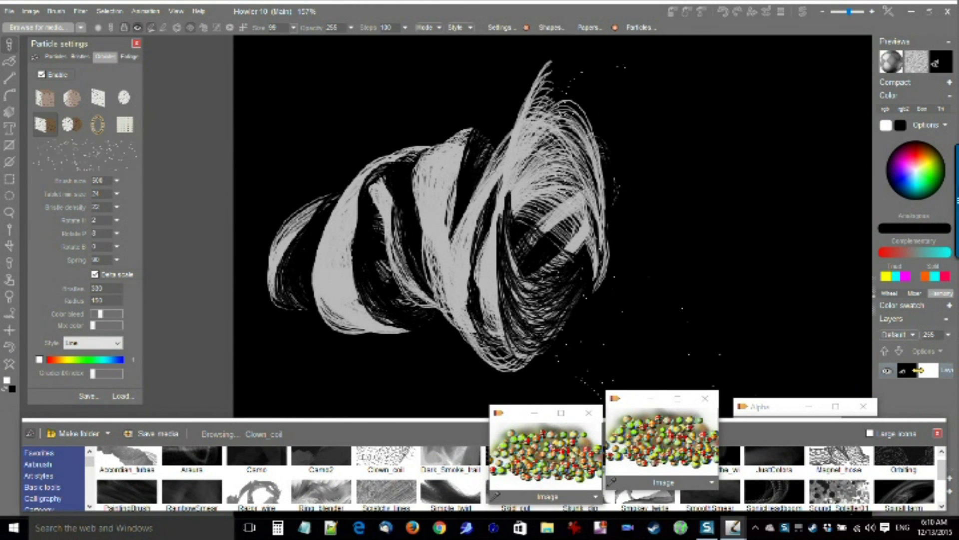
- Choose red and green as the two brush colors and cover the canvas with swirling strokes of both
{"action": "mouse_move", "coordinate": [686, 150]}
{"action": "left_mouse_down"}
{"action": "mouse_move", "coordinate": [561, 302]}
{"action": "mouse_move", "coordinate": [800, 240]}
{"action": "left_mouse_up"}
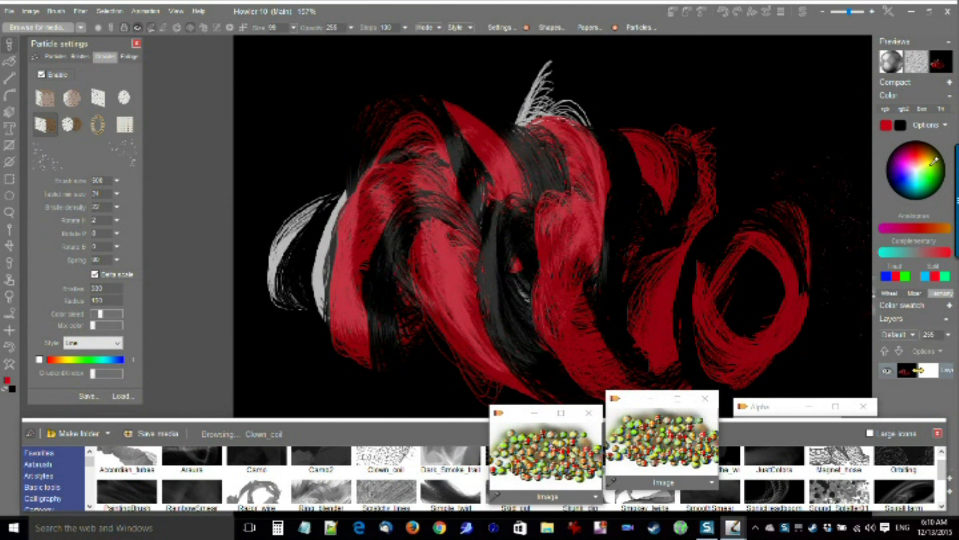
{"action": "mouse_move", "coordinate": [665, 170]}
{"action": "left_mouse_down"}
{"action": "mouse_move", "coordinate": [368, 168]}
{"action": "mouse_move", "coordinate": [685, 245]}
{"action": "mouse_move", "coordinate": [773, 232]}
{"action": "left_mouse_up"}
{"action": "left_click_drag", "start_coordinate": [254, 368], "coordinate": [252, 370]}
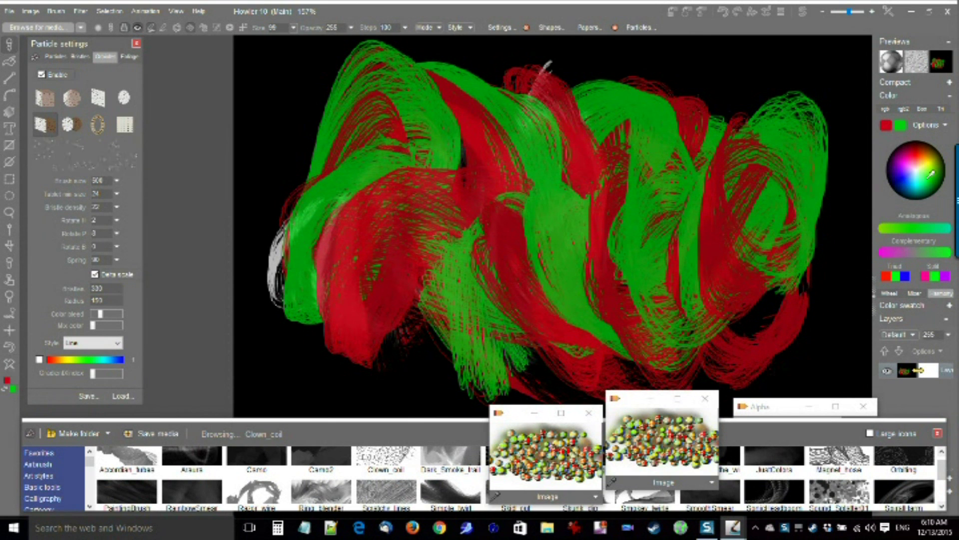
{"action": "mouse_move", "coordinate": [334, 176]}
{"action": "left_mouse_down"}
{"action": "mouse_move", "coordinate": [602, 133]}
{"action": "mouse_move", "coordinate": [516, 189]}
{"action": "mouse_move", "coordinate": [285, 300]}
{"action": "mouse_move", "coordinate": [824, 341]}
{"action": "mouse_move", "coordinate": [709, 240]}
{"action": "mouse_move", "coordinate": [175, 151]}
{"action": "left_mouse_up"}
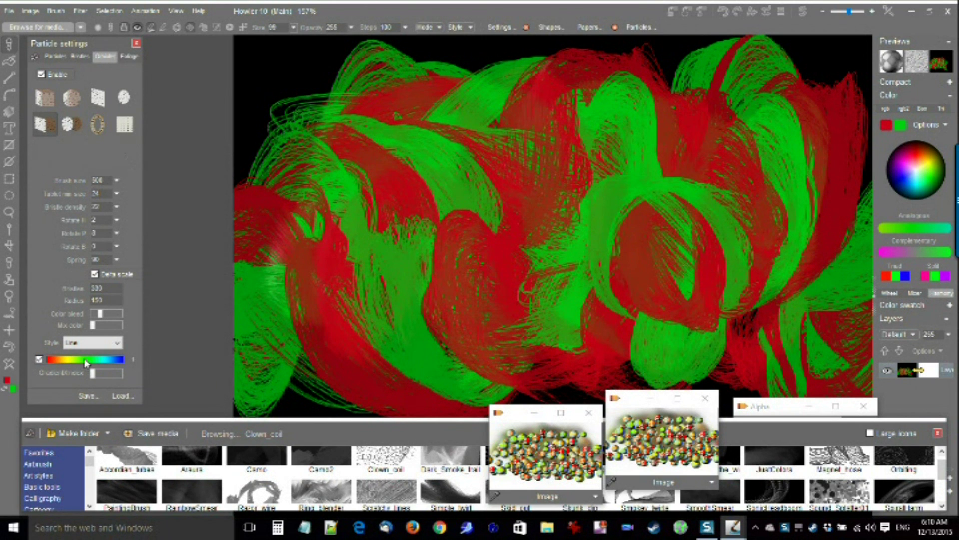
- Enable the rainbow gradient for the bristles and cover the whole canvas with multicolored swirling strokes
{"action": "mouse_move", "coordinate": [313, 242]}
{"action": "left_mouse_down"}
{"action": "mouse_move", "coordinate": [360, 220]}
{"action": "mouse_move", "coordinate": [550, 200]}
{"action": "mouse_move", "coordinate": [756, 267]}
{"action": "mouse_move", "coordinate": [722, 202]}
{"action": "mouse_move", "coordinate": [499, 280]}
{"action": "mouse_move", "coordinate": [280, 225]}
{"action": "mouse_move", "coordinate": [500, 125]}
{"action": "mouse_move", "coordinate": [819, 243]}
{"action": "mouse_move", "coordinate": [739, 342]}
{"action": "mouse_move", "coordinate": [689, 280]}
{"action": "left_mouse_up"}
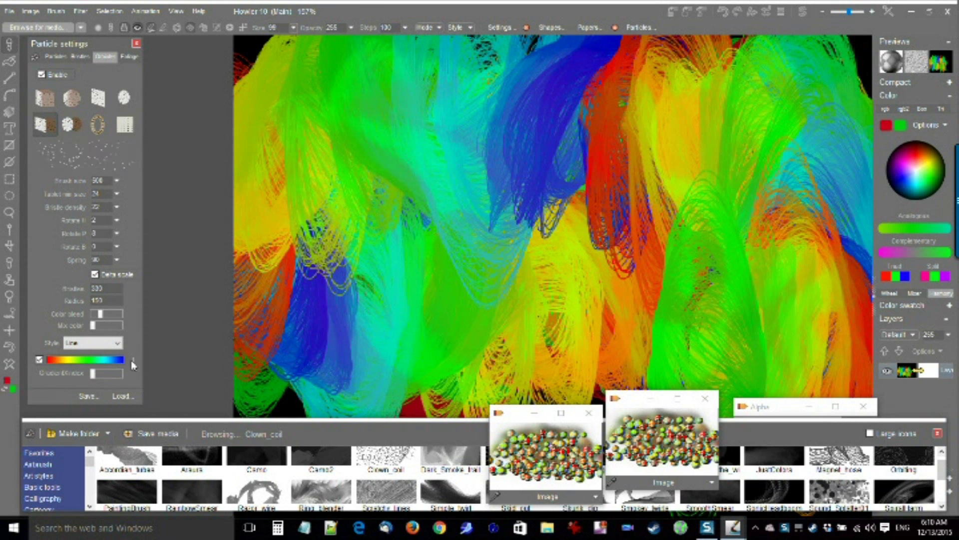
{"action": "mouse_move", "coordinate": [389, 163]}
{"action": "left_mouse_down"}
{"action": "mouse_move", "coordinate": [460, 242]}
{"action": "mouse_move", "coordinate": [608, 253]}
{"action": "mouse_move", "coordinate": [825, 215]}
{"action": "mouse_move", "coordinate": [374, 68]}
{"action": "mouse_move", "coordinate": [347, 331]}
{"action": "mouse_move", "coordinate": [692, 250]}
{"action": "mouse_move", "coordinate": [716, 275]}
{"action": "left_mouse_up"}
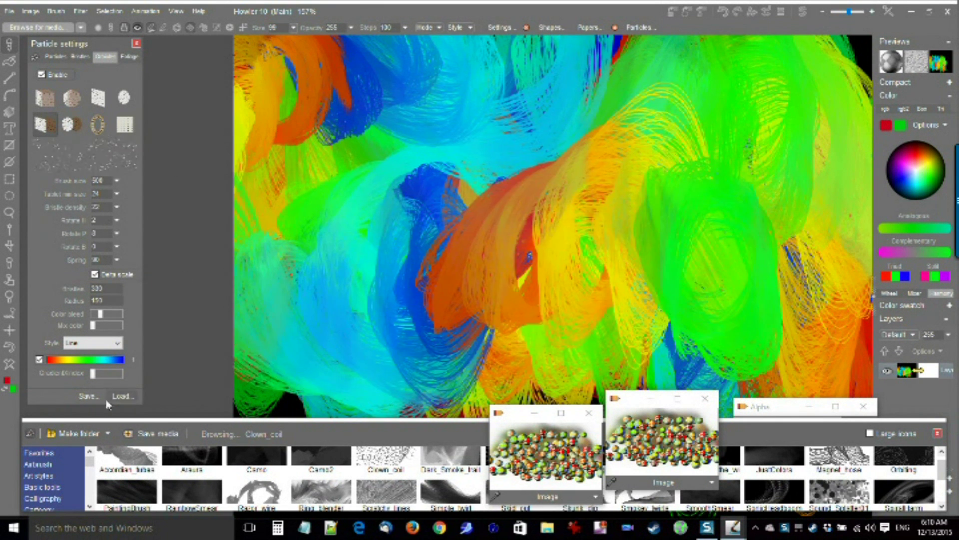
- Open the rainbow gradient in the sweep editor, redraw its opacity curve and paint more multicolored strokes
{"action": "left_click", "coordinate": [72, 360]}
{"action": "left_click_drag", "start_coordinate": [477, 199], "coordinate": [155, 142]}
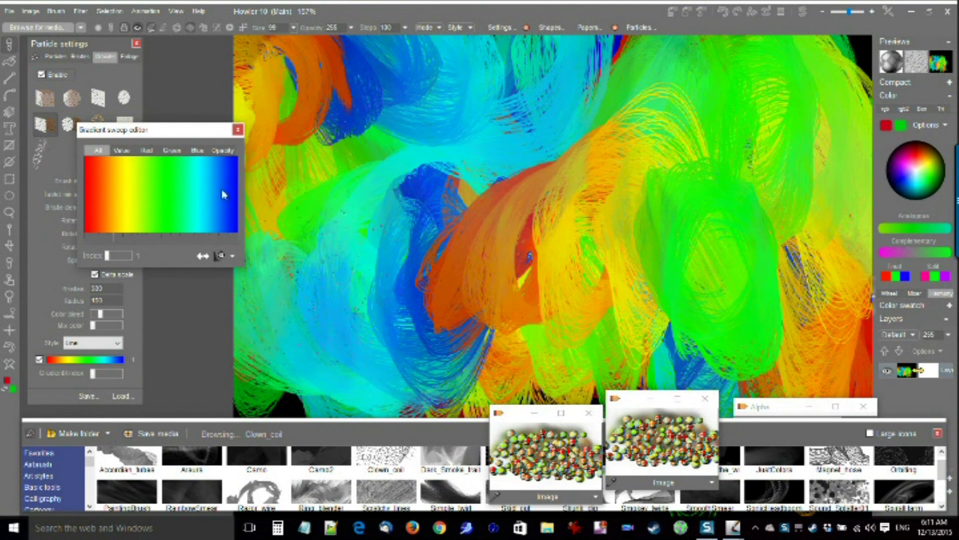
{"action": "left_click", "coordinate": [227, 151]}
{"action": "mouse_move", "coordinate": [115, 221]}
{"action": "left_mouse_down"}
{"action": "mouse_move", "coordinate": [100, 150]}
{"action": "mouse_move", "coordinate": [238, 152]}
{"action": "left_mouse_up"}
{"action": "mouse_move", "coordinate": [368, 155]}
{"action": "left_mouse_down"}
{"action": "mouse_move", "coordinate": [379, 198]}
{"action": "mouse_move", "coordinate": [458, 171]}
{"action": "mouse_move", "coordinate": [657, 161]}
{"action": "mouse_move", "coordinate": [742, 191]}
{"action": "mouse_move", "coordinate": [539, 277]}
{"action": "mouse_move", "coordinate": [352, 286]}
{"action": "mouse_move", "coordinate": [255, 340]}
{"action": "mouse_move", "coordinate": [597, 318]}
{"action": "mouse_move", "coordinate": [475, 294]}
{"action": "left_mouse_up"}
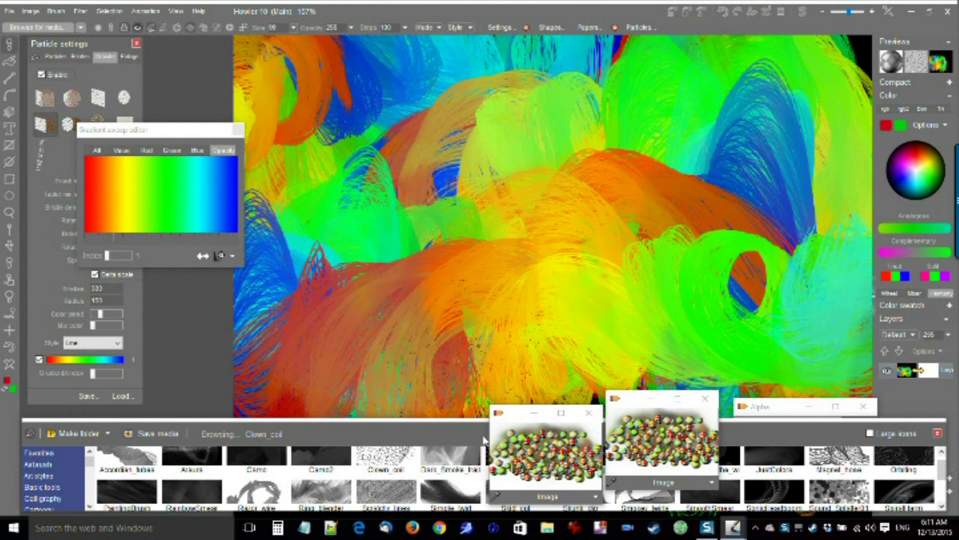
- Restore the checkered-ball image and paint rainbow strokes over it, lowering the gradient's opacity curve close to zero
{"action": "left_click", "coordinate": [562, 456]}
{"action": "mouse_move", "coordinate": [351, 261]}
{"action": "left_mouse_down"}
{"action": "mouse_move", "coordinate": [417, 207]}
{"action": "mouse_move", "coordinate": [566, 134]}
{"action": "mouse_move", "coordinate": [849, 115]}
{"action": "left_mouse_up"}
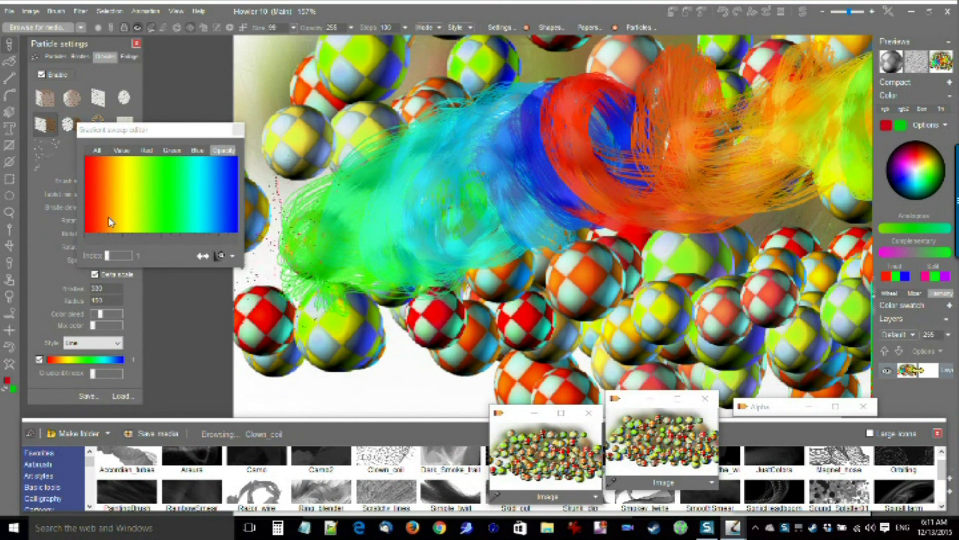
{"action": "mouse_move", "coordinate": [87, 220]}
{"action": "left_mouse_down"}
{"action": "mouse_move", "coordinate": [151, 234]}
{"action": "mouse_move", "coordinate": [239, 233]}
{"action": "left_mouse_up"}
{"action": "mouse_move", "coordinate": [320, 260]}
{"action": "left_mouse_down"}
{"action": "mouse_move", "coordinate": [585, 310]}
{"action": "mouse_move", "coordinate": [850, 305]}
{"action": "left_mouse_up"}
{"action": "scroll", "coordinate": [548, 231], "scroll_direction": "up", "scroll_amount": 3}
{"action": "scroll", "coordinate": [545, 230], "scroll_direction": "down", "scroll_amount": 4}
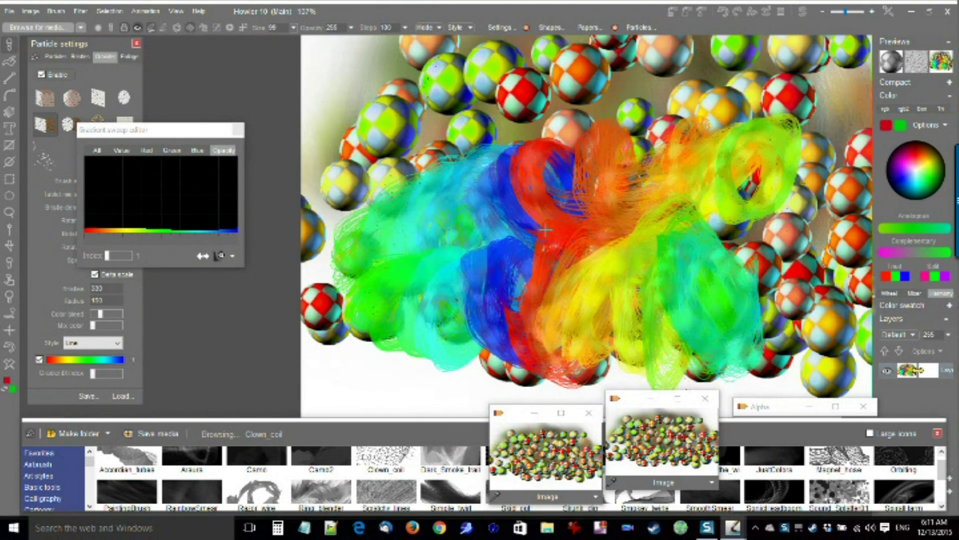
- Paint further rainbow strokes with the opacity curve flattened to zero, and redraw the curve slightly above zero
{"action": "left_click_drag", "start_coordinate": [92, 227], "coordinate": [228, 240]}
{"action": "mouse_move", "coordinate": [472, 245]}
{"action": "left_mouse_down"}
{"action": "mouse_move", "coordinate": [574, 300]}
{"action": "mouse_move", "coordinate": [689, 219]}
{"action": "left_mouse_up"}
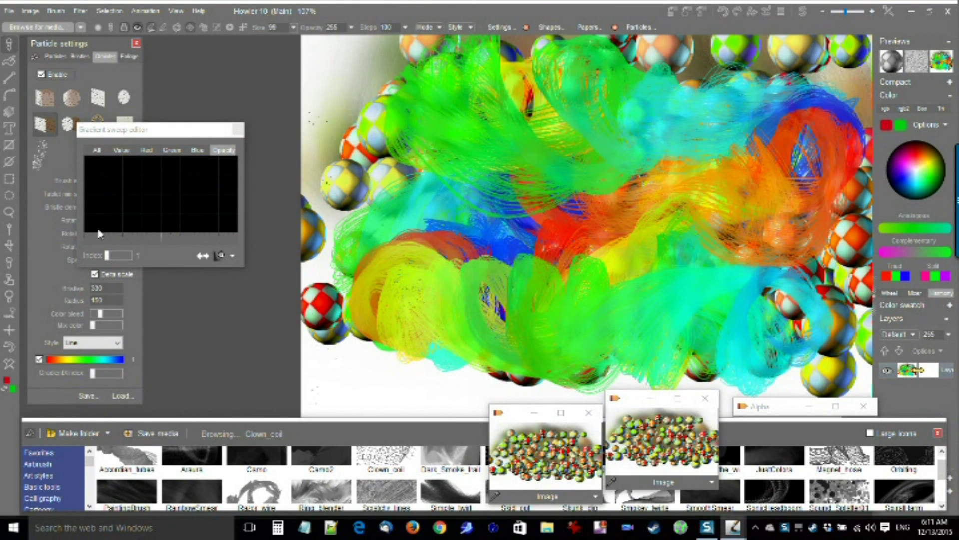
{"action": "mouse_move", "coordinate": [100, 232]}
{"action": "left_mouse_down"}
{"action": "mouse_move", "coordinate": [124, 221]}
{"action": "mouse_move", "coordinate": [279, 231]}
{"action": "mouse_move", "coordinate": [77, 224]}
{"action": "mouse_move", "coordinate": [203, 223]}
{"action": "left_mouse_up"}
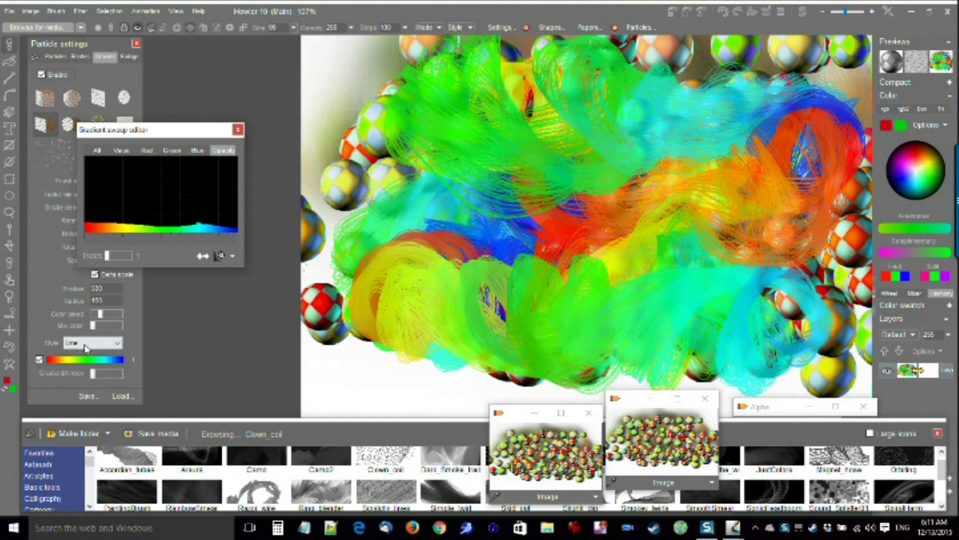
- Switch the brush to the blue, white, black and brown gradient and paint broad strokes over the rainbow swirls
{"action": "left_click", "coordinate": [102, 375]}
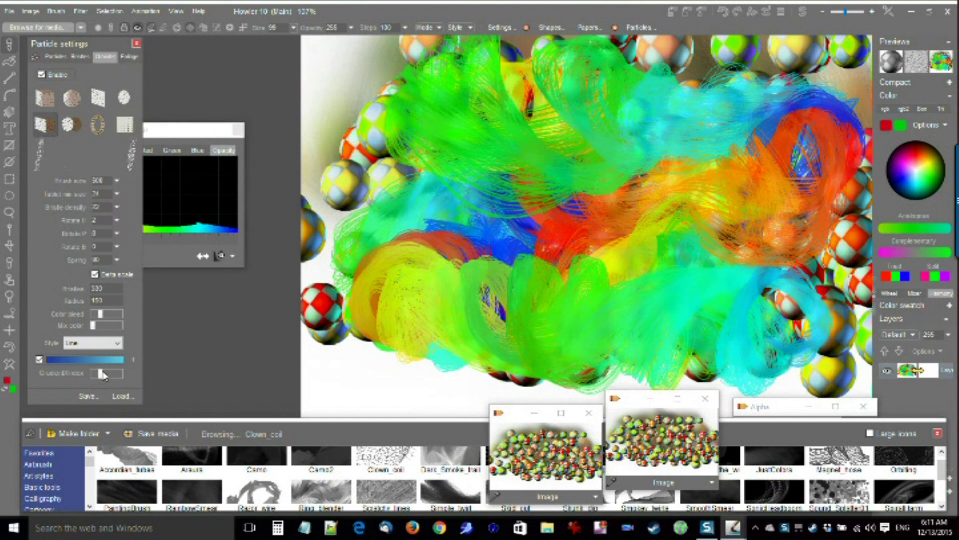
{"action": "left_click_drag", "start_coordinate": [102, 378], "coordinate": [114, 381]}
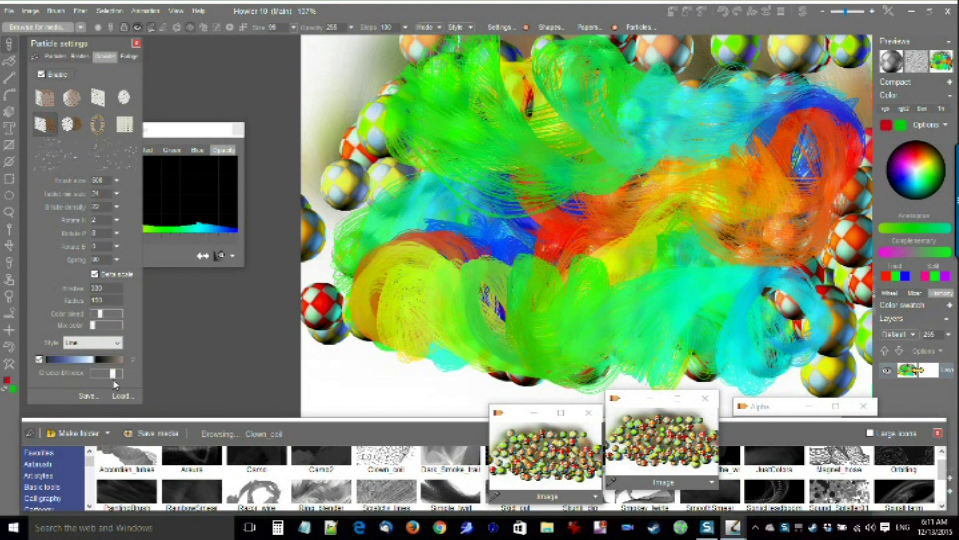
{"action": "mouse_move", "coordinate": [416, 246]}
{"action": "left_mouse_down"}
{"action": "mouse_move", "coordinate": [617, 138]}
{"action": "mouse_move", "coordinate": [834, 319]}
{"action": "mouse_move", "coordinate": [360, 370]}
{"action": "mouse_move", "coordinate": [324, 364]}
{"action": "left_mouse_up"}
- Open the peach-toned gradient 5 in the sweep editor and cover most of the image with strokes of it
{"action": "left_click_drag", "start_coordinate": [104, 377], "coordinate": [110, 378]}
{"action": "left_click", "coordinate": [80, 362]}
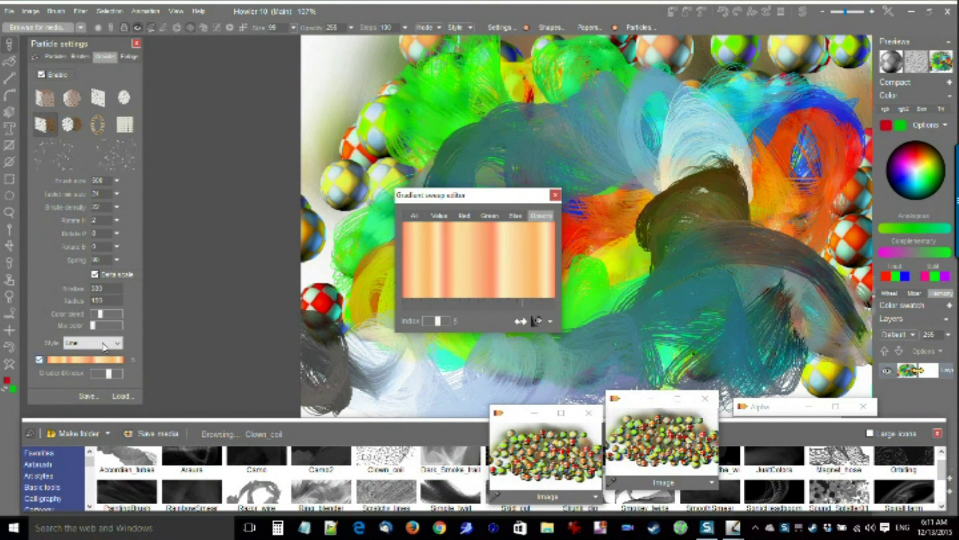
{"action": "mouse_move", "coordinate": [494, 201]}
{"action": "left_mouse_down"}
{"action": "mouse_move", "coordinate": [212, 159]}
{"action": "mouse_move", "coordinate": [234, 160]}
{"action": "left_mouse_up"}
{"action": "mouse_move", "coordinate": [430, 109]}
{"action": "left_mouse_down"}
{"action": "mouse_move", "coordinate": [655, 116]}
{"action": "mouse_move", "coordinate": [737, 224]}
{"action": "mouse_move", "coordinate": [368, 223]}
{"action": "mouse_move", "coordinate": [621, 262]}
{"action": "mouse_move", "coordinate": [799, 320]}
{"action": "mouse_move", "coordinate": [438, 255]}
{"action": "mouse_move", "coordinate": [541, 298]}
{"action": "mouse_move", "coordinate": [418, 231]}
{"action": "mouse_move", "coordinate": [841, 265]}
{"action": "mouse_move", "coordinate": [401, 298]}
{"action": "mouse_move", "coordinate": [759, 369]}
{"action": "mouse_move", "coordinate": [395, 279]}
{"action": "mouse_move", "coordinate": [649, 188]}
{"action": "mouse_move", "coordinate": [387, 314]}
{"action": "mouse_move", "coordinate": [420, 360]}
{"action": "left_mouse_up"}
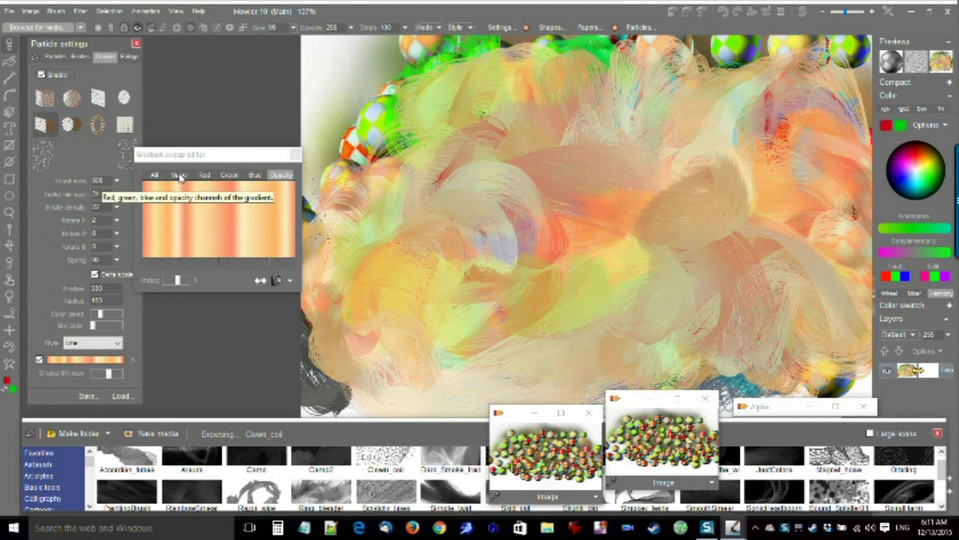
- Reshape the peach gradient's value curve into two tall peaks and paint brown and cream strokes across the image
{"action": "left_click", "coordinate": [179, 176]}
{"action": "left_click", "coordinate": [206, 176]}
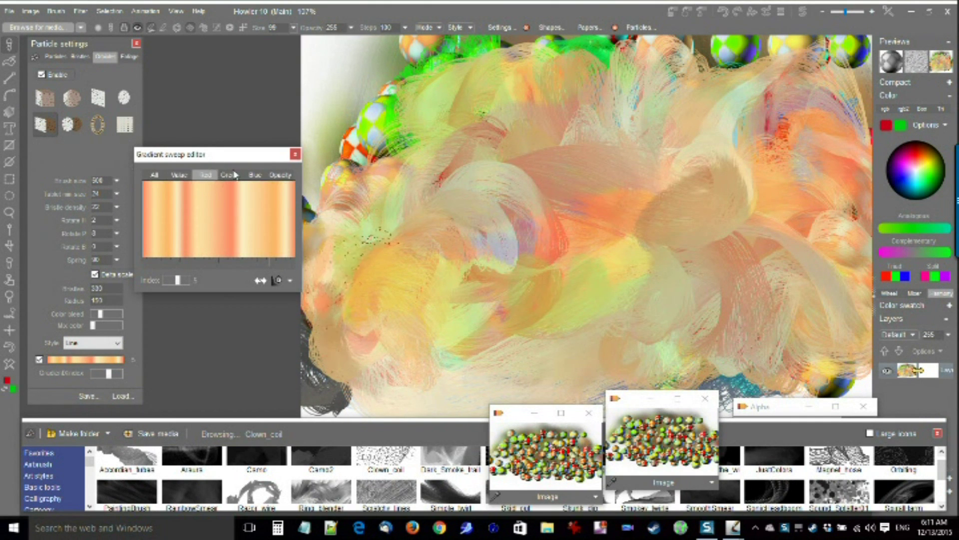
{"action": "left_click", "coordinate": [228, 176]}
{"action": "left_click", "coordinate": [181, 176]}
{"action": "mouse_move", "coordinate": [150, 225]}
{"action": "left_mouse_down"}
{"action": "mouse_move", "coordinate": [144, 247]}
{"action": "mouse_move", "coordinate": [181, 186]}
{"action": "mouse_move", "coordinate": [234, 245]}
{"action": "mouse_move", "coordinate": [263, 187]}
{"action": "mouse_move", "coordinate": [295, 245]}
{"action": "left_mouse_up"}
{"action": "mouse_move", "coordinate": [385, 222]}
{"action": "left_mouse_down"}
{"action": "mouse_move", "coordinate": [689, 70]}
{"action": "mouse_move", "coordinate": [728, 261]}
{"action": "mouse_move", "coordinate": [425, 320]}
{"action": "mouse_move", "coordinate": [618, 344]}
{"action": "mouse_move", "coordinate": [819, 300]}
{"action": "mouse_move", "coordinate": [845, 245]}
{"action": "left_mouse_up"}
{"action": "scroll", "coordinate": [567, 156], "scroll_direction": "down", "scroll_amount": 8}
{"action": "scroll", "coordinate": [568, 159], "scroll_direction": "up", "scroll_amount": 6}
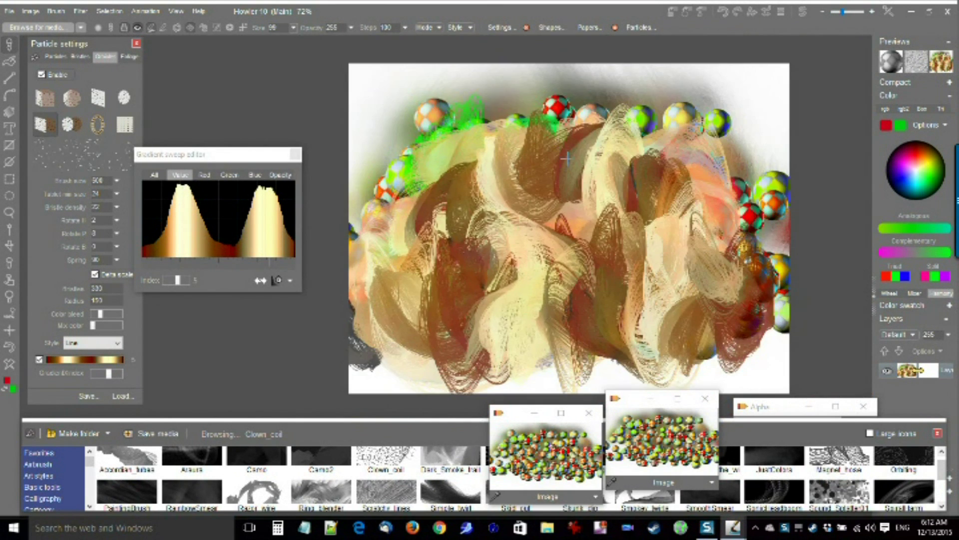
{"action": "scroll", "coordinate": [567, 159], "scroll_direction": "up", "scroll_amount": 3}
{"action": "scroll", "coordinate": [504, 231], "scroll_direction": "down", "scroll_amount": 4}
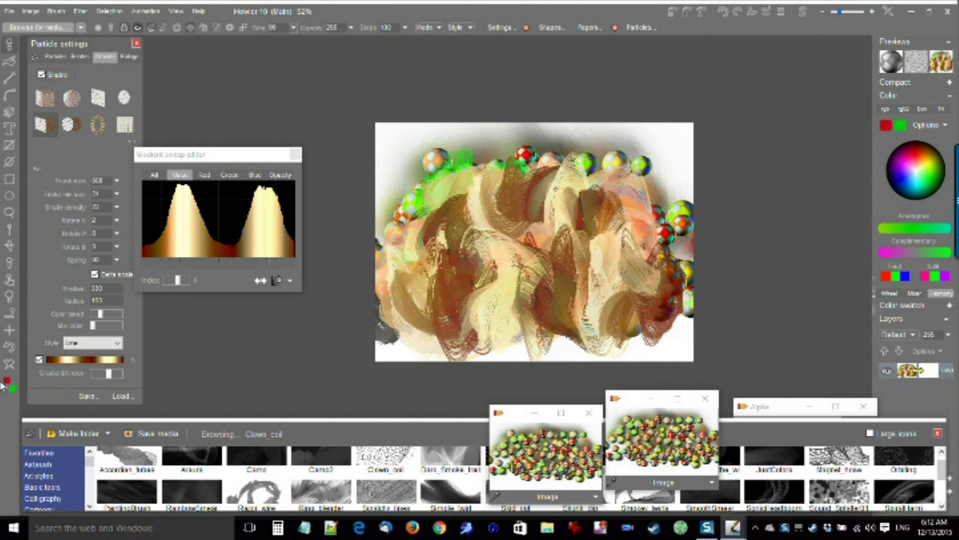
- Set the secondary color to black and clear the canvas to it
{"action": "left_click", "coordinate": [11, 366]}
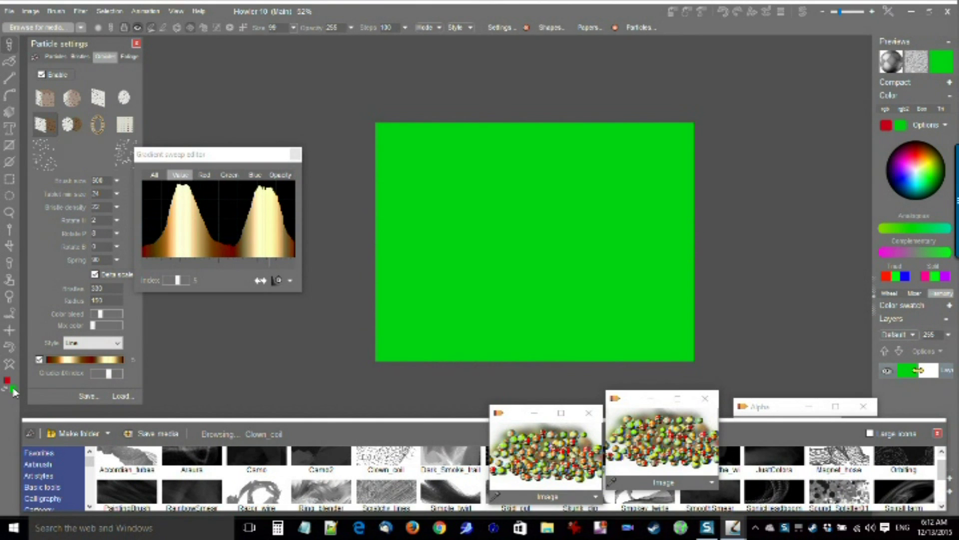
{"action": "left_click", "coordinate": [13, 389]}
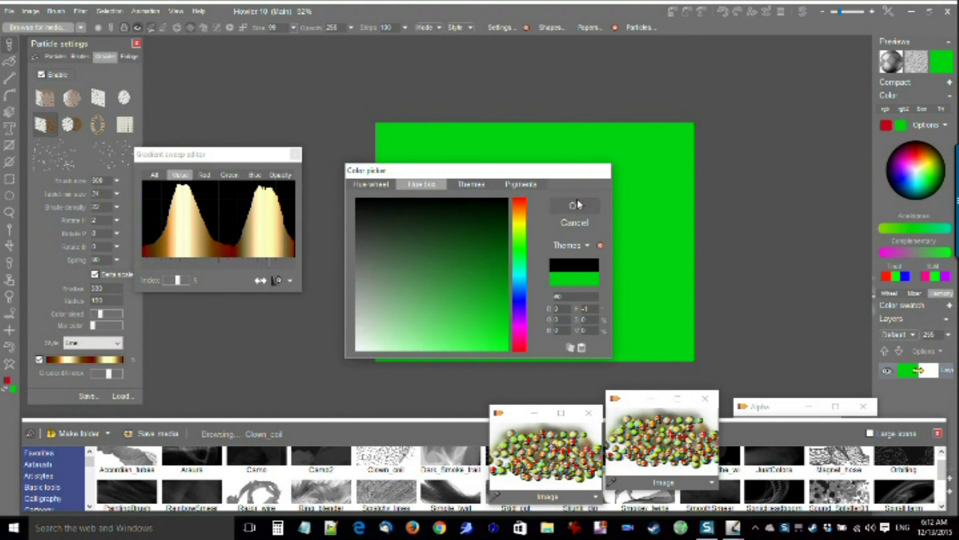
{"action": "left_click", "coordinate": [578, 202]}
{"action": "left_click", "coordinate": [11, 367]}
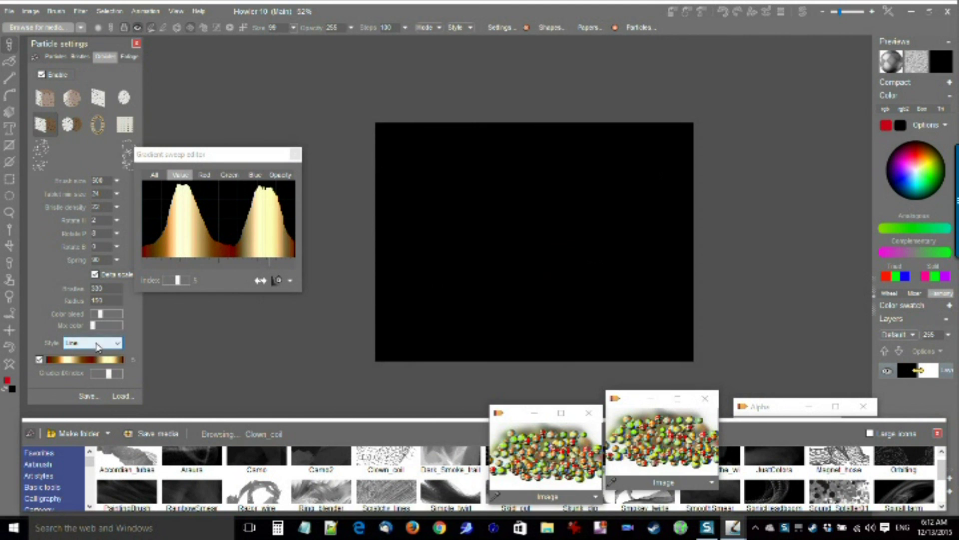
- Open gradient 6 in the sweep editor and load the Reds.grd gradient preset
{"action": "left_click_drag", "start_coordinate": [109, 374], "coordinate": [115, 378]}
{"action": "left_click", "coordinate": [92, 360]}
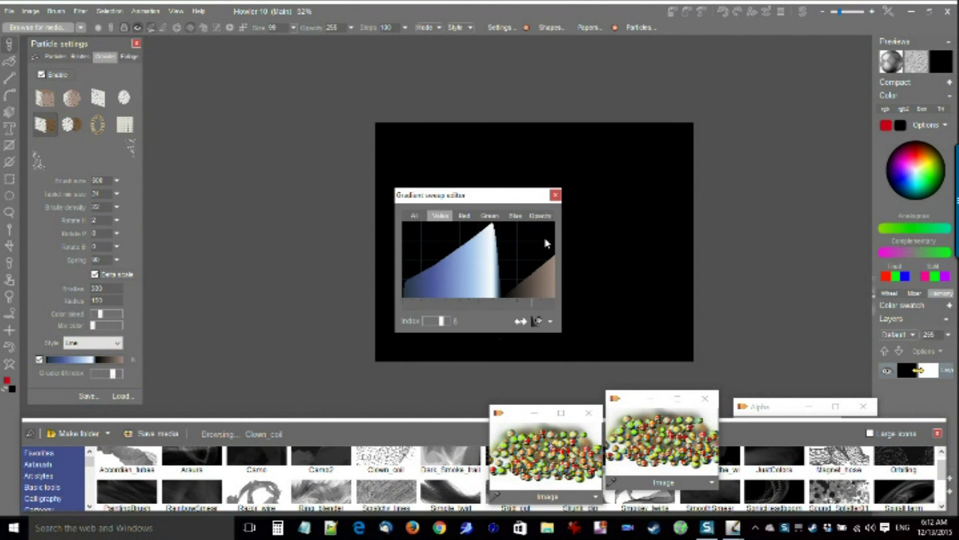
{"action": "left_click_drag", "start_coordinate": [485, 199], "coordinate": [267, 156]}
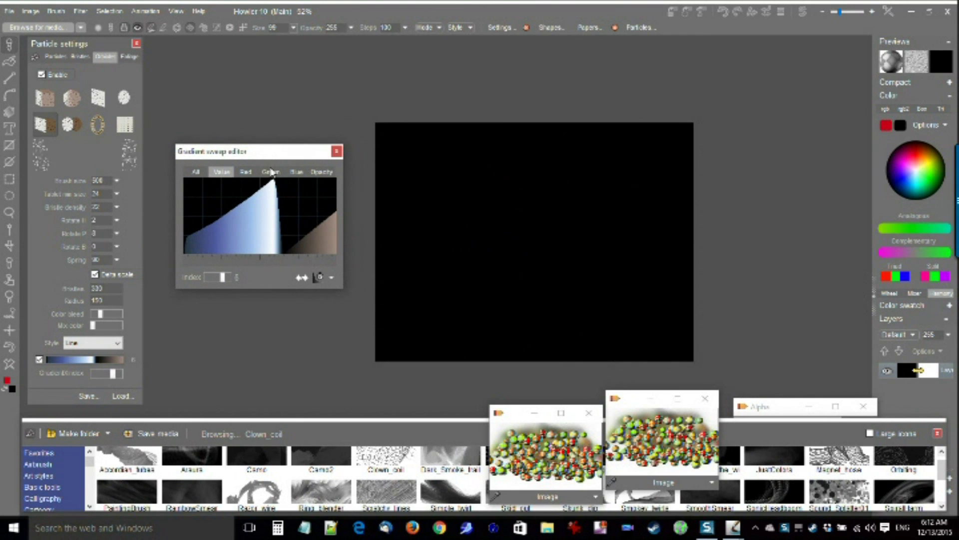
{"action": "left_click", "coordinate": [333, 278]}
{"action": "left_click", "coordinate": [365, 283]}
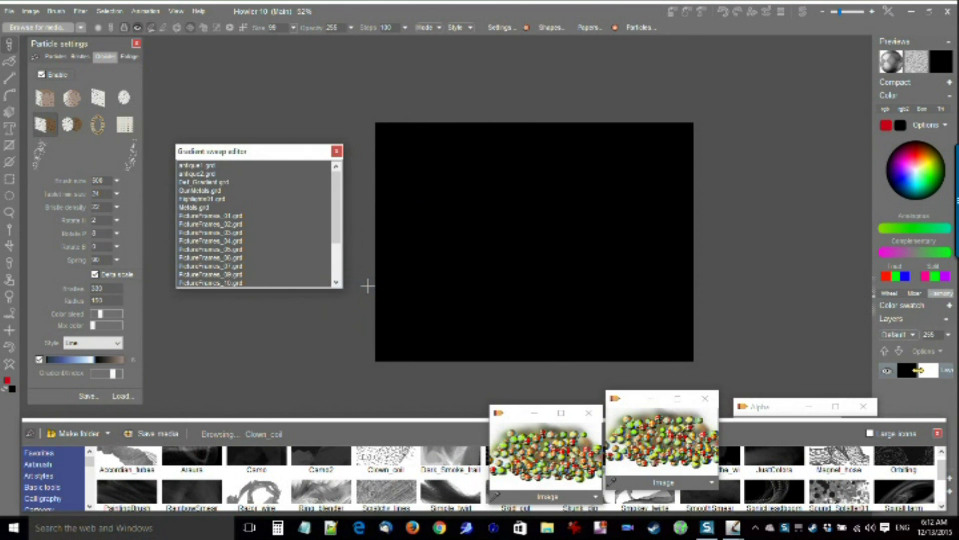
{"action": "left_click_drag", "start_coordinate": [334, 205], "coordinate": [338, 260]}
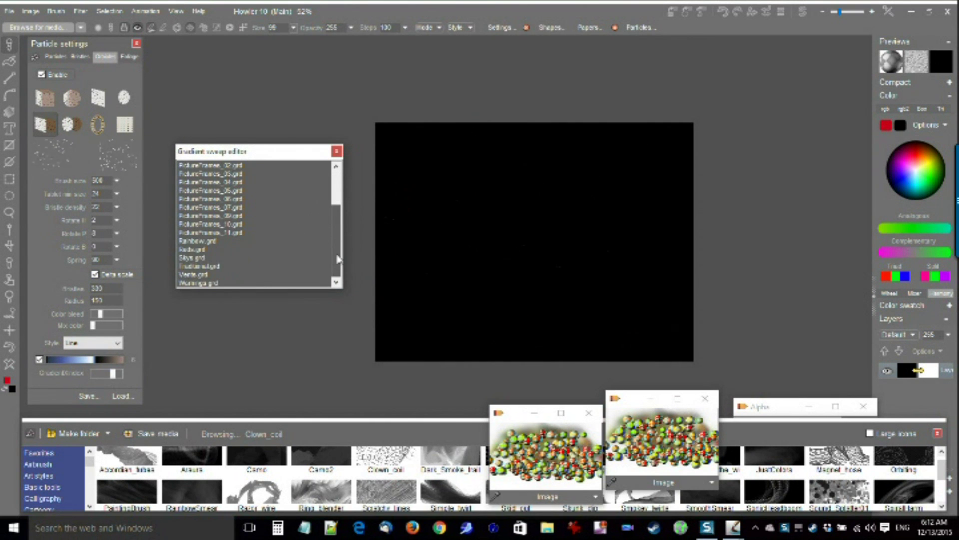
{"action": "left_click", "coordinate": [190, 250]}
{"action": "left_click", "coordinate": [190, 254]}
- Set the sweep editor's gradient index to 1 and paint gold and cream looping strokes on the black canvas
{"action": "left_click_drag", "start_coordinate": [216, 283], "coordinate": [208, 285]}
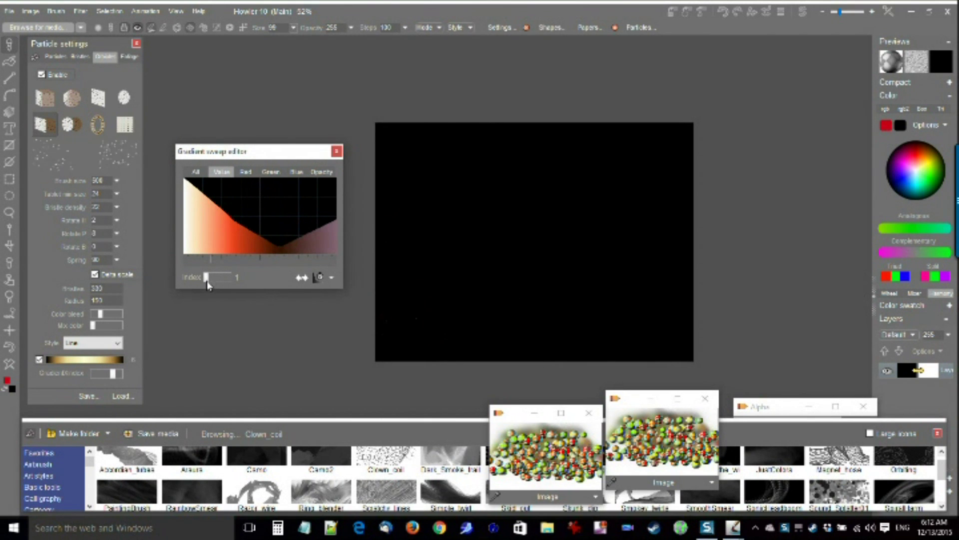
{"action": "mouse_move", "coordinate": [437, 223]}
{"action": "left_mouse_down"}
{"action": "mouse_move", "coordinate": [487, 201]}
{"action": "mouse_move", "coordinate": [537, 269]}
{"action": "mouse_move", "coordinate": [627, 301]}
{"action": "mouse_move", "coordinate": [628, 200]}
{"action": "mouse_move", "coordinate": [465, 265]}
{"action": "left_mouse_up"}
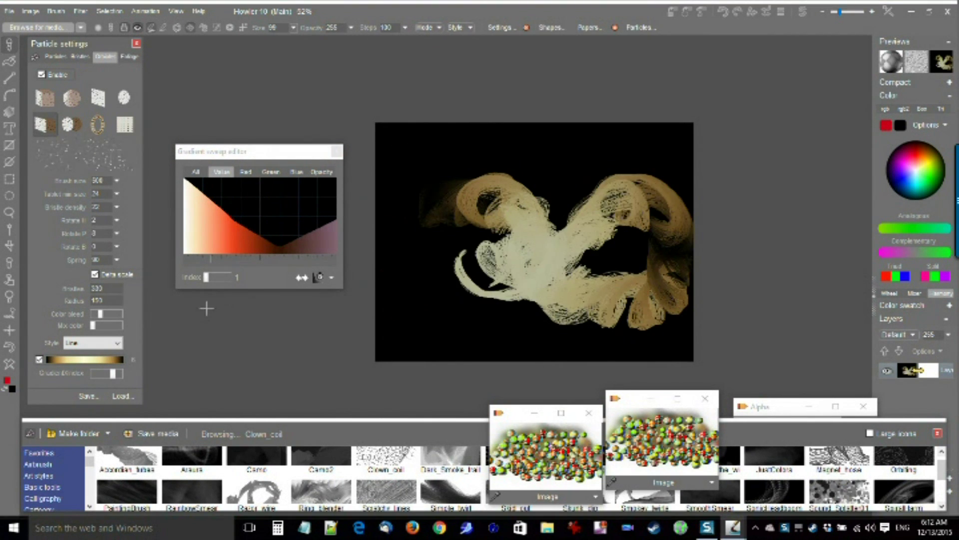
- Switch the brush to the black, red and yellow gradient and copy the checkered balls image onto the canvas
{"action": "left_click_drag", "start_coordinate": [111, 377], "coordinate": [105, 382]}
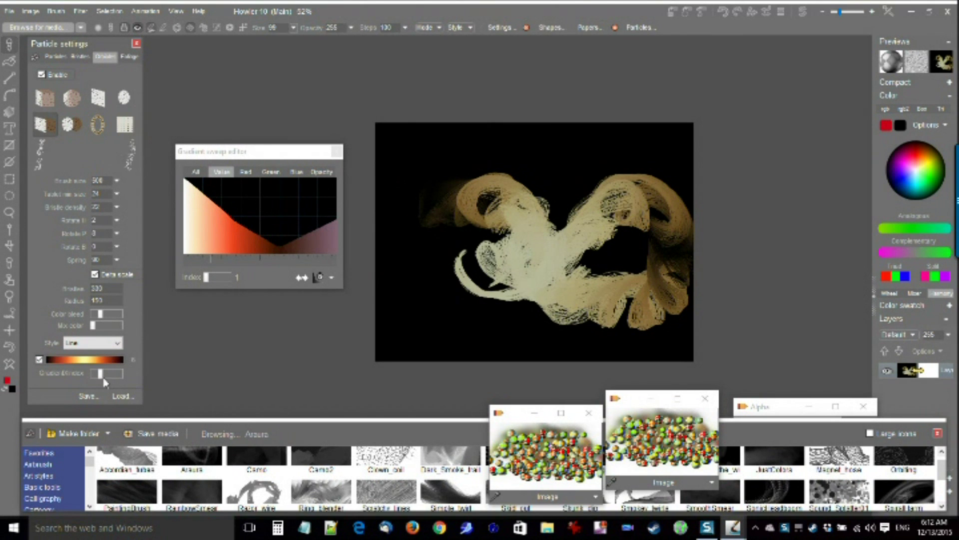
{"action": "mouse_move", "coordinate": [379, 304]}
{"action": "left_mouse_down"}
{"action": "mouse_move", "coordinate": [450, 270]}
{"action": "mouse_move", "coordinate": [457, 208]}
{"action": "mouse_move", "coordinate": [550, 176]}
{"action": "mouse_move", "coordinate": [493, 350]}
{"action": "left_mouse_up"}
{"action": "left_click_drag", "start_coordinate": [651, 454], "coordinate": [547, 165]}
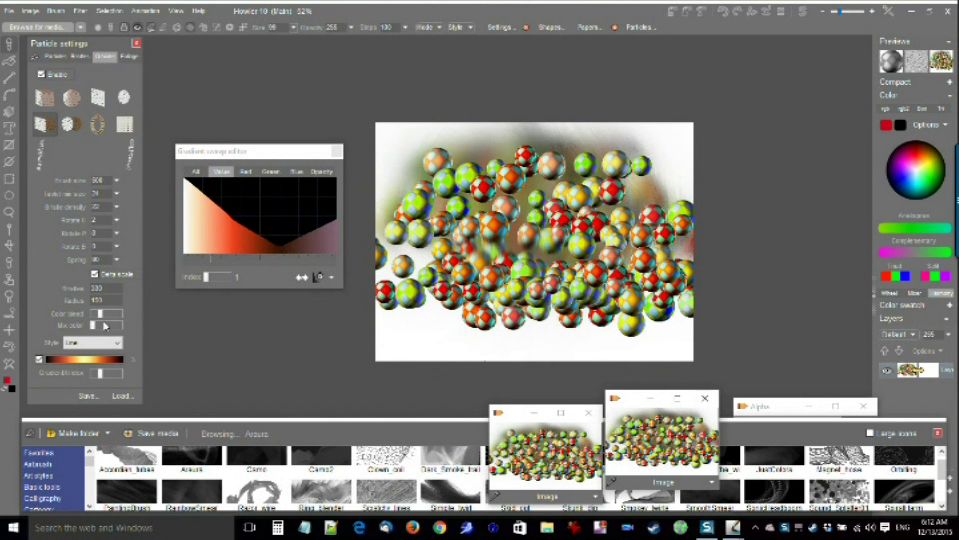
- Raise Color bleed to maximum and Mix color to about the middle, smearing bristle strokes over the balls
{"action": "left_click_drag", "start_coordinate": [101, 314], "coordinate": [120, 315]}
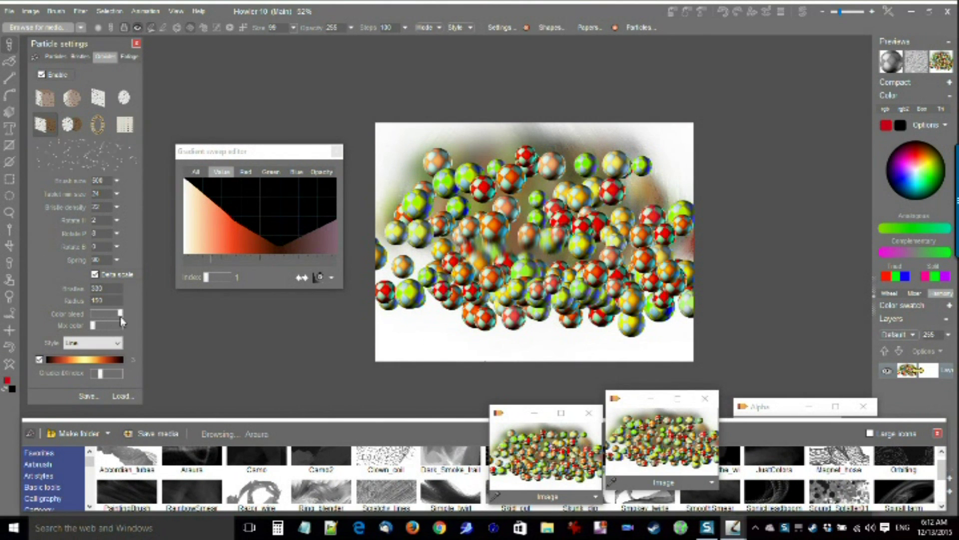
{"action": "mouse_move", "coordinate": [428, 274]}
{"action": "left_mouse_down"}
{"action": "mouse_move", "coordinate": [470, 296]}
{"action": "mouse_move", "coordinate": [565, 311]}
{"action": "mouse_move", "coordinate": [475, 289]}
{"action": "left_mouse_up"}
{"action": "left_click_drag", "start_coordinate": [93, 326], "coordinate": [102, 327]}
{"action": "mouse_move", "coordinate": [548, 302]}
{"action": "left_mouse_down"}
{"action": "mouse_move", "coordinate": [430, 307]}
{"action": "mouse_move", "coordinate": [451, 320]}
{"action": "mouse_move", "coordinate": [726, 320]}
{"action": "mouse_move", "coordinate": [549, 289]}
{"action": "left_mouse_up"}
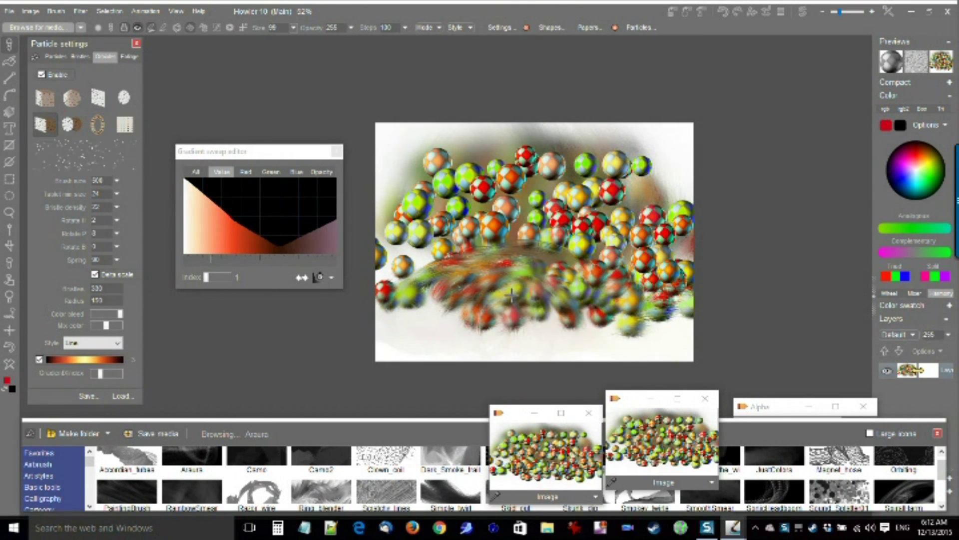
{"action": "scroll", "coordinate": [568, 270], "scroll_direction": "up", "scroll_amount": 4}
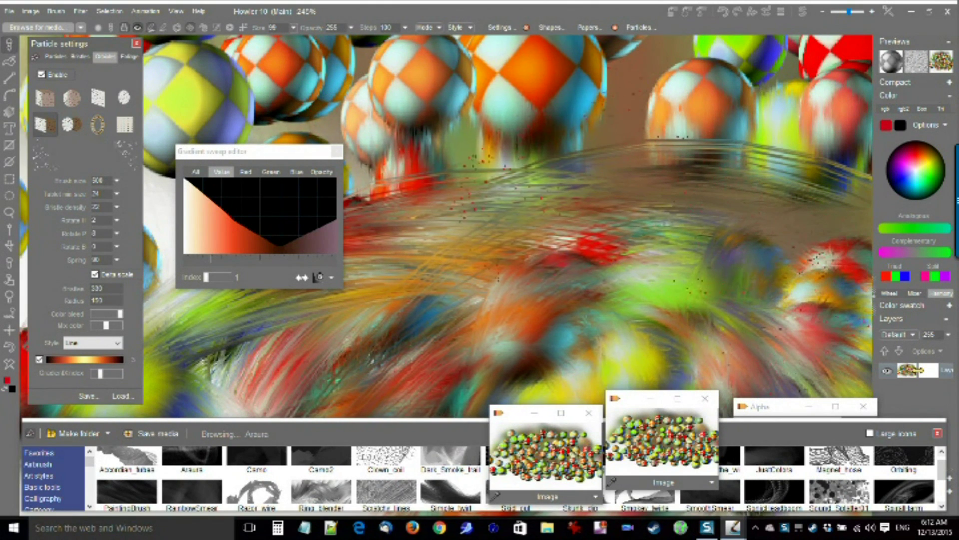
{"action": "mouse_move", "coordinate": [665, 230]}
{"action": "left_mouse_down"}
{"action": "mouse_move", "coordinate": [537, 185]}
{"action": "mouse_move", "coordinate": [467, 250]}
{"action": "mouse_move", "coordinate": [730, 197]}
{"action": "mouse_move", "coordinate": [725, 235]}
{"action": "mouse_move", "coordinate": [518, 205]}
{"action": "mouse_move", "coordinate": [718, 197]}
{"action": "mouse_move", "coordinate": [707, 192]}
{"action": "left_mouse_up"}
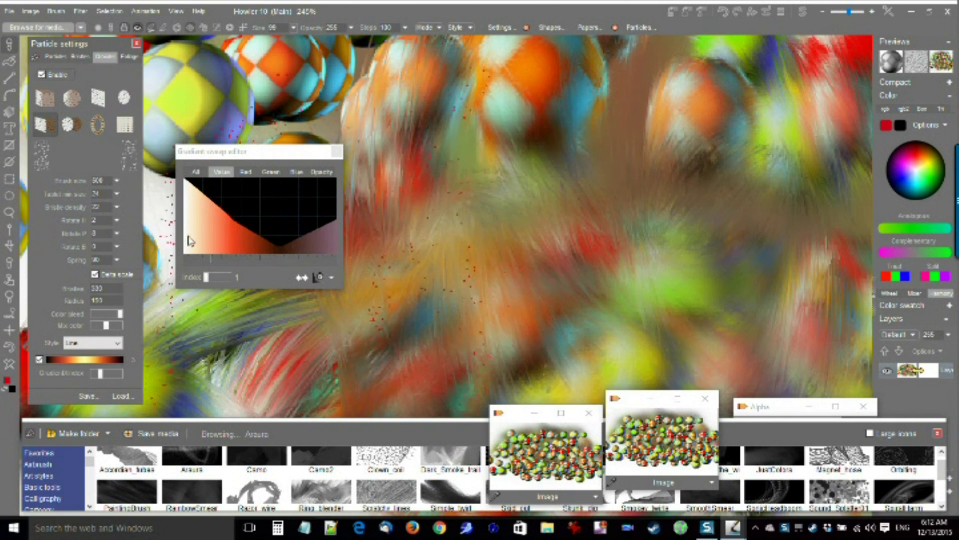
- Clear the canvas to black and set the brush's Rotate H and Spring to 0
{"action": "left_click", "coordinate": [118, 226]}
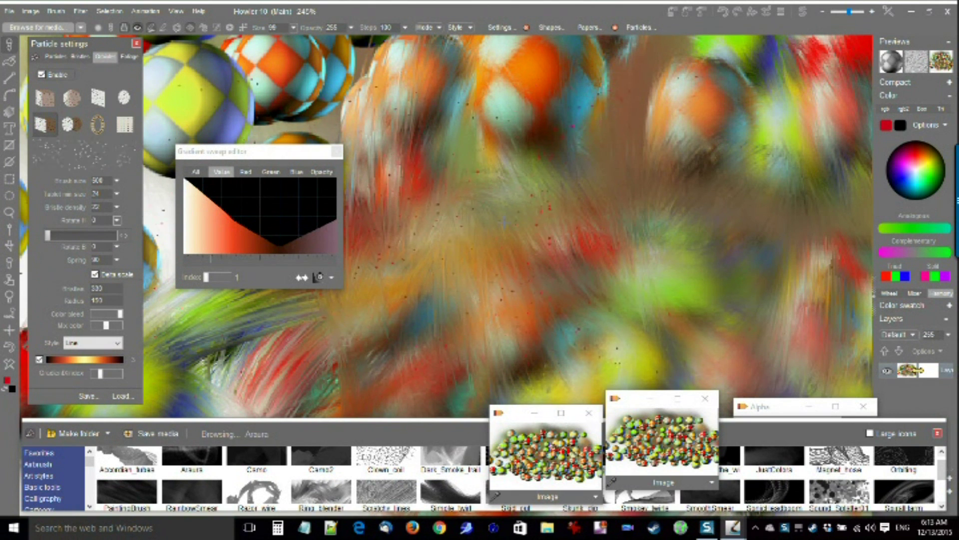
{"action": "left_click", "coordinate": [11, 369]}
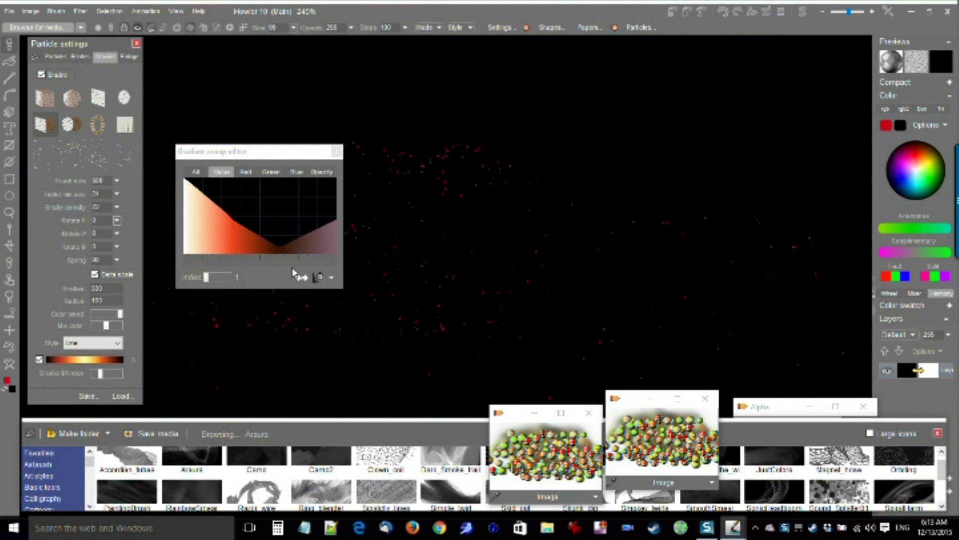
{"action": "left_click", "coordinate": [116, 262]}
{"action": "left_click_drag", "start_coordinate": [84, 275], "coordinate": [29, 275]}
- Lower Color bleed slightly and paint broad brown, orange and cream strokes across the black canvas, moving the gradient sweep editor aside
{"action": "mouse_move", "coordinate": [507, 242]}
{"action": "left_mouse_down"}
{"action": "mouse_move", "coordinate": [456, 229]}
{"action": "mouse_move", "coordinate": [546, 168]}
{"action": "mouse_move", "coordinate": [571, 182]}
{"action": "mouse_move", "coordinate": [467, 194]}
{"action": "mouse_move", "coordinate": [448, 299]}
{"action": "mouse_move", "coordinate": [456, 266]}
{"action": "mouse_move", "coordinate": [557, 259]}
{"action": "mouse_move", "coordinate": [512, 257]}
{"action": "mouse_move", "coordinate": [467, 272]}
{"action": "mouse_move", "coordinate": [435, 318]}
{"action": "left_mouse_up"}
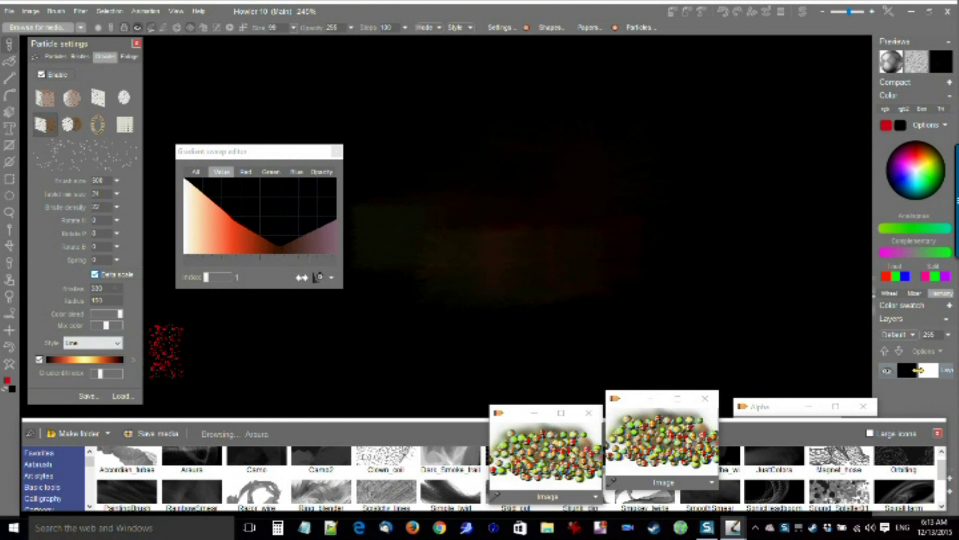
{"action": "mouse_move", "coordinate": [359, 300]}
{"action": "left_mouse_down"}
{"action": "mouse_move", "coordinate": [381, 284]}
{"action": "mouse_move", "coordinate": [624, 252]}
{"action": "left_mouse_up"}
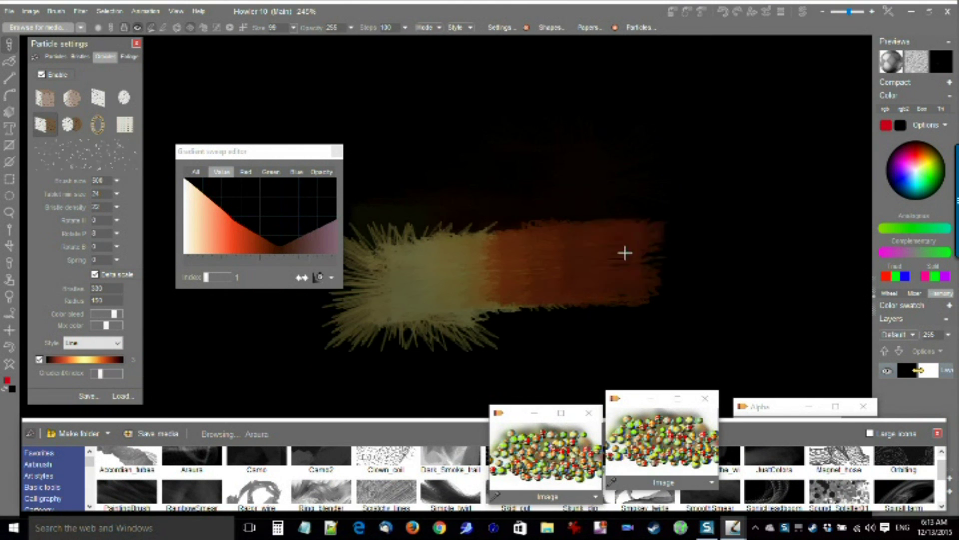
{"action": "left_click_drag", "start_coordinate": [390, 150], "coordinate": [724, 146]}
{"action": "mouse_move", "coordinate": [481, 185]}
{"action": "left_mouse_down"}
{"action": "mouse_move", "coordinate": [698, 224]}
{"action": "mouse_move", "coordinate": [490, 265]}
{"action": "mouse_move", "coordinate": [299, 332]}
{"action": "mouse_move", "coordinate": [756, 315]}
{"action": "left_mouse_up"}
{"action": "mouse_move", "coordinate": [436, 113]}
{"action": "left_mouse_down"}
{"action": "mouse_move", "coordinate": [388, 84]}
{"action": "mouse_move", "coordinate": [746, 96]}
{"action": "mouse_move", "coordinate": [810, 150]}
{"action": "mouse_move", "coordinate": [841, 207]}
{"action": "mouse_move", "coordinate": [386, 278]}
{"action": "mouse_move", "coordinate": [790, 273]}
{"action": "left_mouse_up"}
{"action": "left_click_drag", "start_coordinate": [283, 152], "coordinate": [276, 64]}
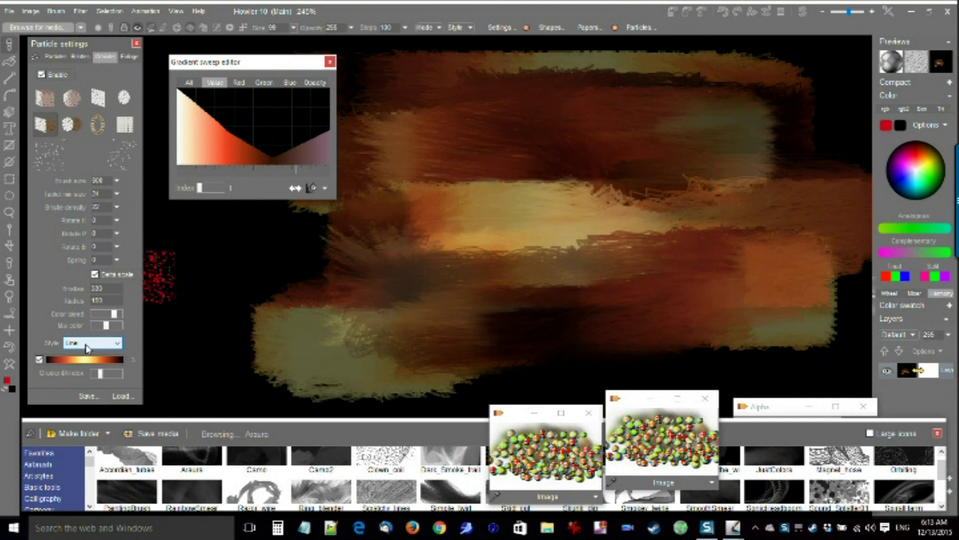
{"action": "mouse_move", "coordinate": [235, 267]}
{"action": "left_mouse_down"}
{"action": "mouse_move", "coordinate": [401, 267]}
{"action": "mouse_move", "coordinate": [752, 204]}
{"action": "mouse_move", "coordinate": [434, 237]}
{"action": "mouse_move", "coordinate": [392, 258]}
{"action": "left_mouse_up"}
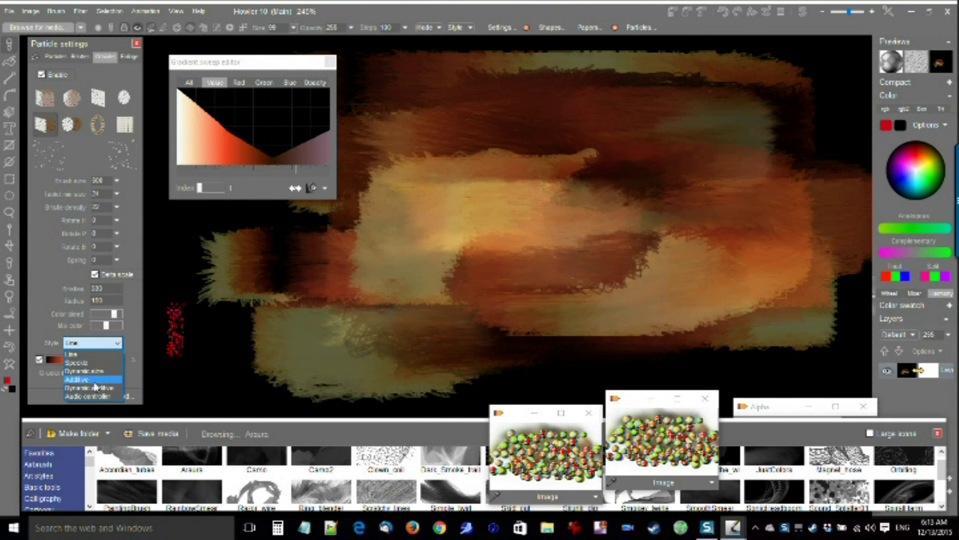
- Change the brush style to Speckle and paint orange dabs over the strokes, raising Tablet min size to 99
{"action": "left_click", "coordinate": [85, 363]}
{"action": "mouse_move", "coordinate": [272, 310]}
{"action": "left_mouse_down"}
{"action": "mouse_move", "coordinate": [294, 286]}
{"action": "mouse_move", "coordinate": [365, 273]}
{"action": "mouse_move", "coordinate": [525, 289]}
{"action": "mouse_move", "coordinate": [549, 205]}
{"action": "mouse_move", "coordinate": [489, 153]}
{"action": "mouse_move", "coordinate": [579, 122]}
{"action": "left_mouse_up"}
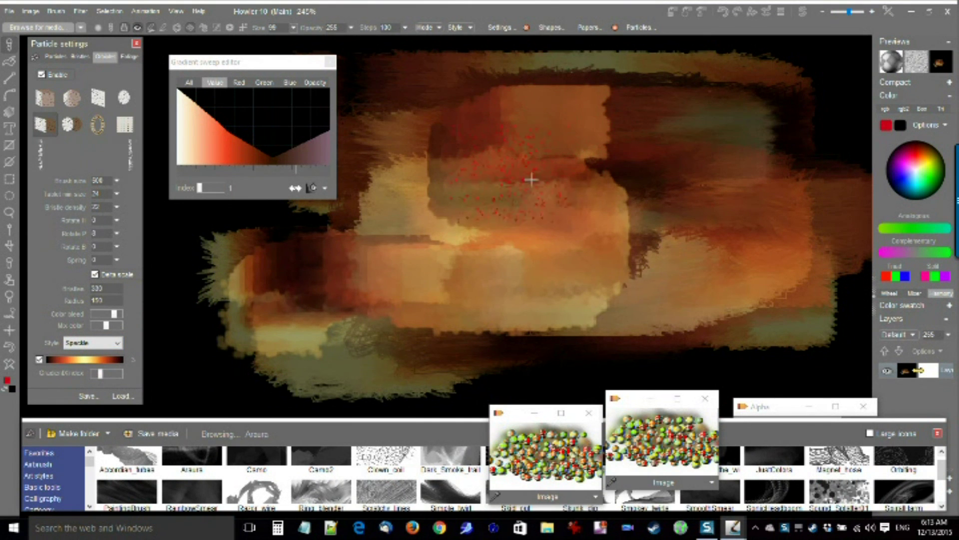
{"action": "mouse_move", "coordinate": [739, 136]}
{"action": "left_mouse_down"}
{"action": "mouse_move", "coordinate": [750, 137]}
{"action": "mouse_move", "coordinate": [751, 180]}
{"action": "mouse_move", "coordinate": [694, 268]}
{"action": "left_mouse_up"}
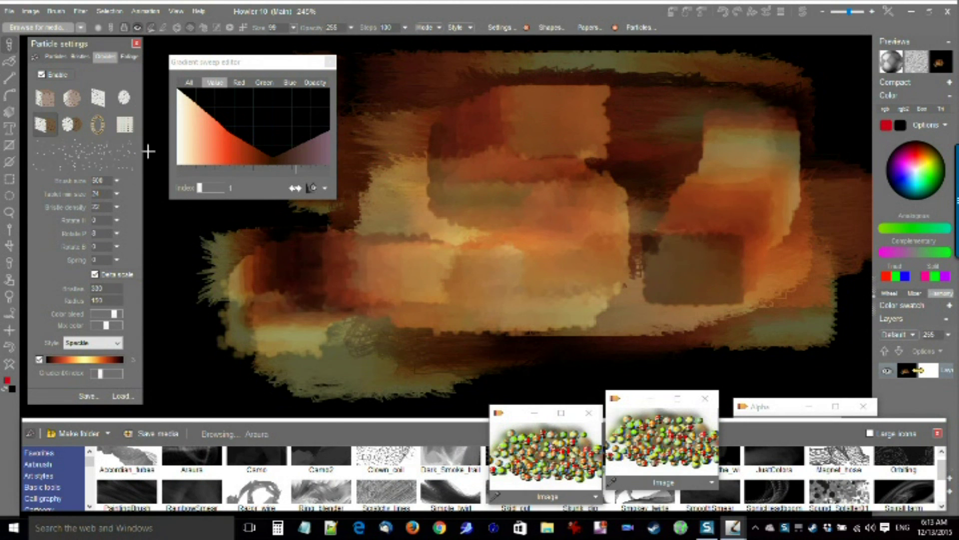
{"action": "left_click", "coordinate": [117, 194]}
{"action": "mouse_move", "coordinate": [401, 210]}
{"action": "left_mouse_down"}
{"action": "mouse_move", "coordinate": [482, 270]}
{"action": "mouse_move", "coordinate": [692, 212]}
{"action": "mouse_move", "coordinate": [544, 208]}
{"action": "mouse_move", "coordinate": [196, 228]}
{"action": "left_mouse_up"}
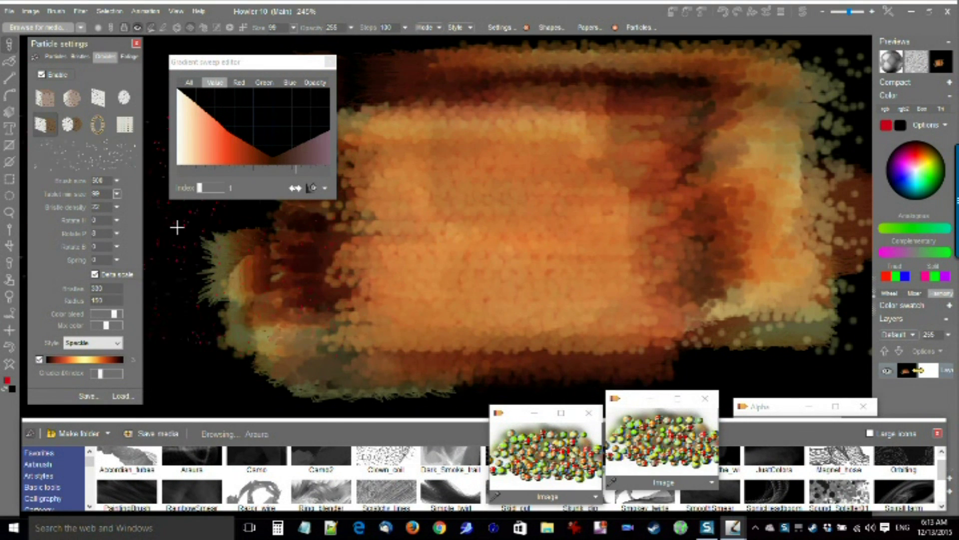
- Reduce Tablet min size to near its minimum and paint a small patch over the dark dabs beside the orange area
{"action": "left_click", "coordinate": [118, 194]}
{"action": "left_click_drag", "start_coordinate": [116, 209], "coordinate": [51, 214]}
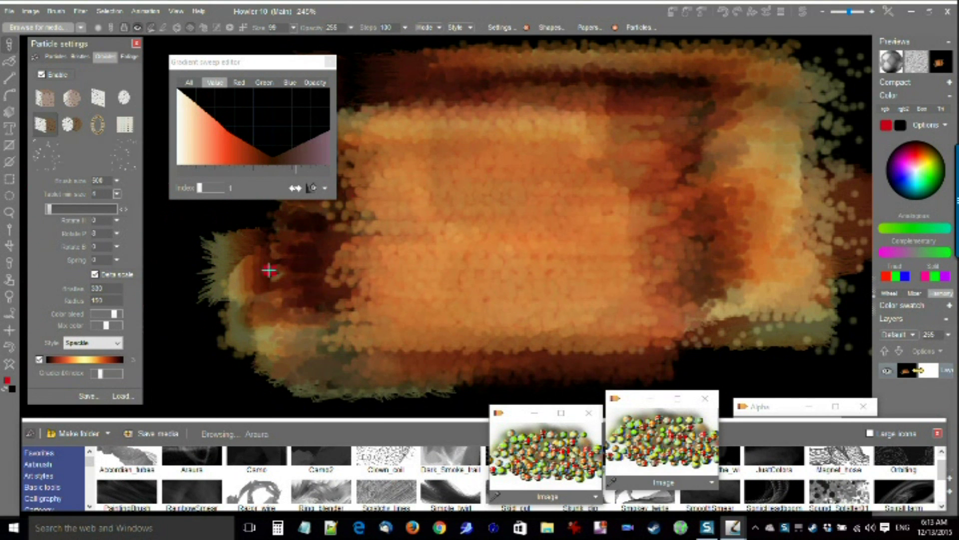
{"action": "scroll", "coordinate": [314, 255], "scroll_direction": "up", "scroll_amount": 4}
{"action": "mouse_move", "coordinate": [390, 259]}
{"action": "left_mouse_down"}
{"action": "mouse_move", "coordinate": [478, 182]}
{"action": "mouse_move", "coordinate": [508, 267]}
{"action": "left_mouse_up"}
- Set Tablet min size to 70 and paint wide brown, cream and orange speckled strokes across the canvas
{"action": "left_click", "coordinate": [119, 195]}
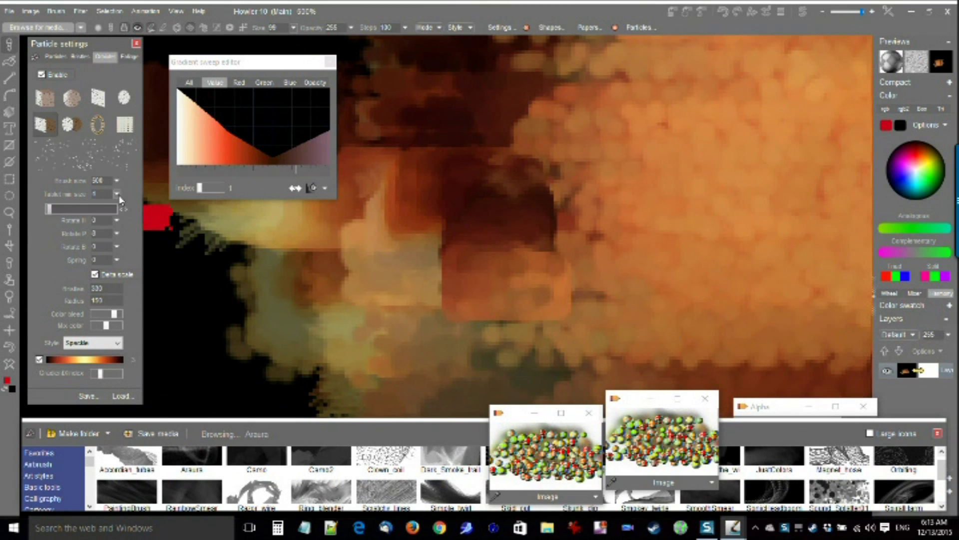
{"action": "left_click_drag", "start_coordinate": [48, 209], "coordinate": [95, 209]}
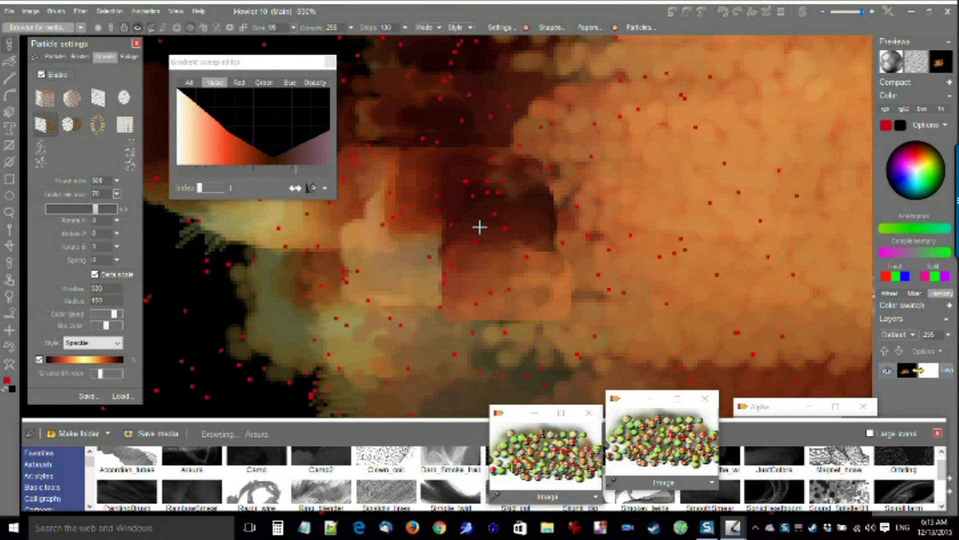
{"action": "scroll", "coordinate": [479, 228], "scroll_direction": "down", "scroll_amount": 4}
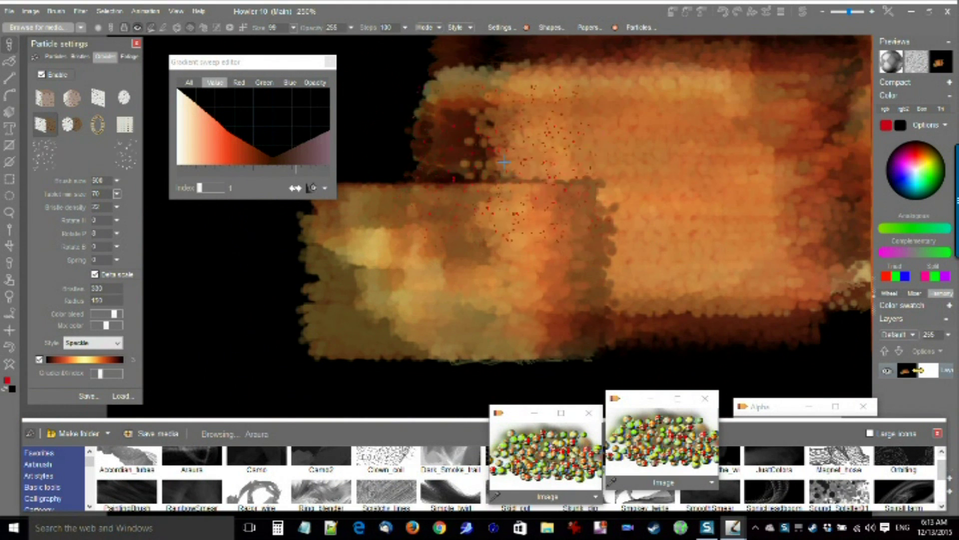
{"action": "mouse_move", "coordinate": [504, 163]}
{"action": "left_mouse_down"}
{"action": "mouse_move", "coordinate": [448, 118]}
{"action": "mouse_move", "coordinate": [723, 265]}
{"action": "mouse_move", "coordinate": [253, 316]}
{"action": "mouse_move", "coordinate": [200, 360]}
{"action": "left_mouse_up"}
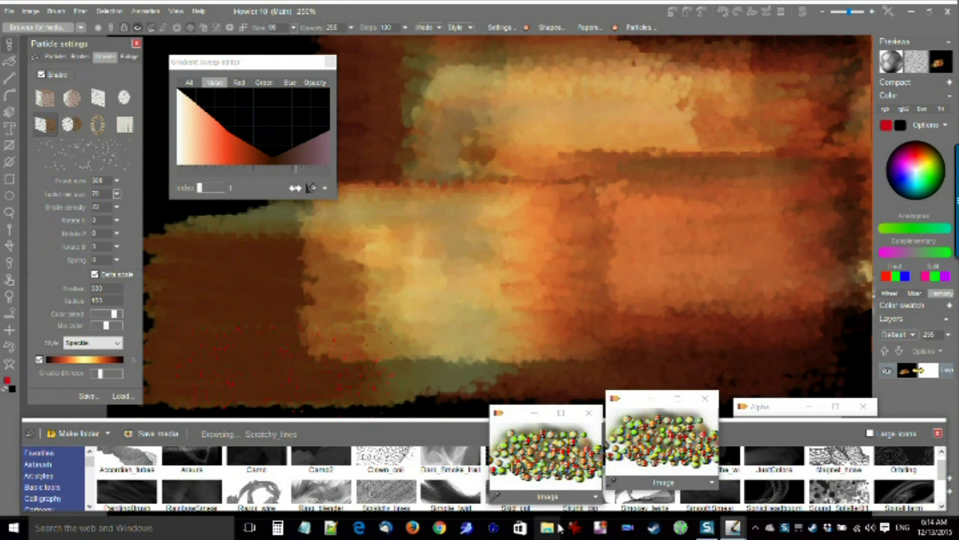
- Copy the balls image onto the canvas and paint speckled strokes over it, raising Color bleed to maximum
{"action": "left_click", "coordinate": [546, 461]}
{"action": "mouse_move", "coordinate": [500, 253]}
{"action": "left_mouse_down"}
{"action": "mouse_move", "coordinate": [424, 388]}
{"action": "mouse_move", "coordinate": [707, 186]}
{"action": "left_mouse_up"}
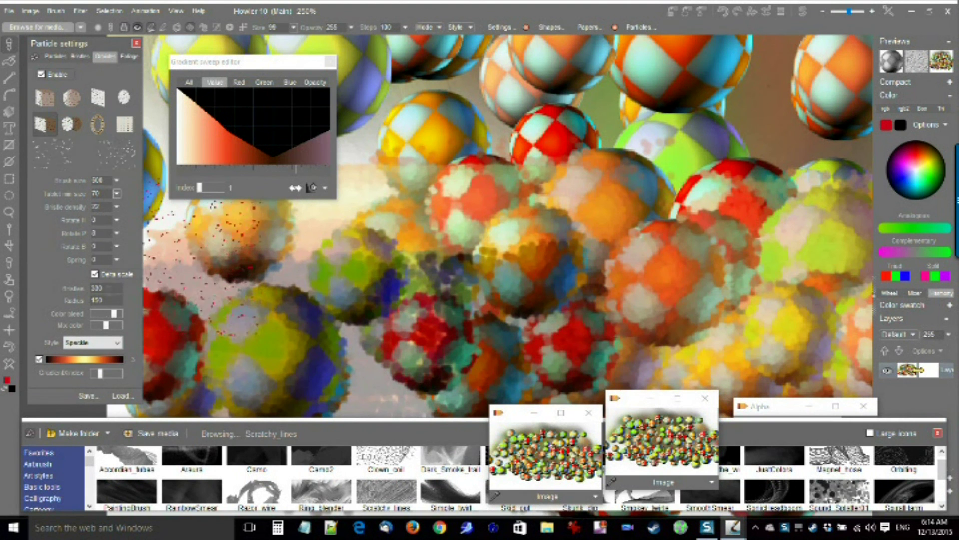
{"action": "left_click_drag", "start_coordinate": [114, 314], "coordinate": [119, 314]}
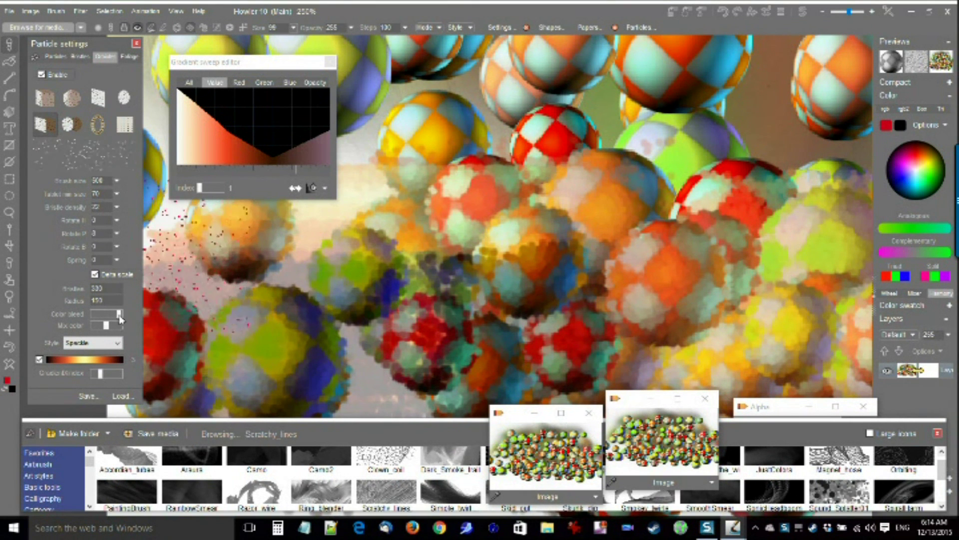
{"action": "left_click_drag", "start_coordinate": [304, 301], "coordinate": [477, 320]}
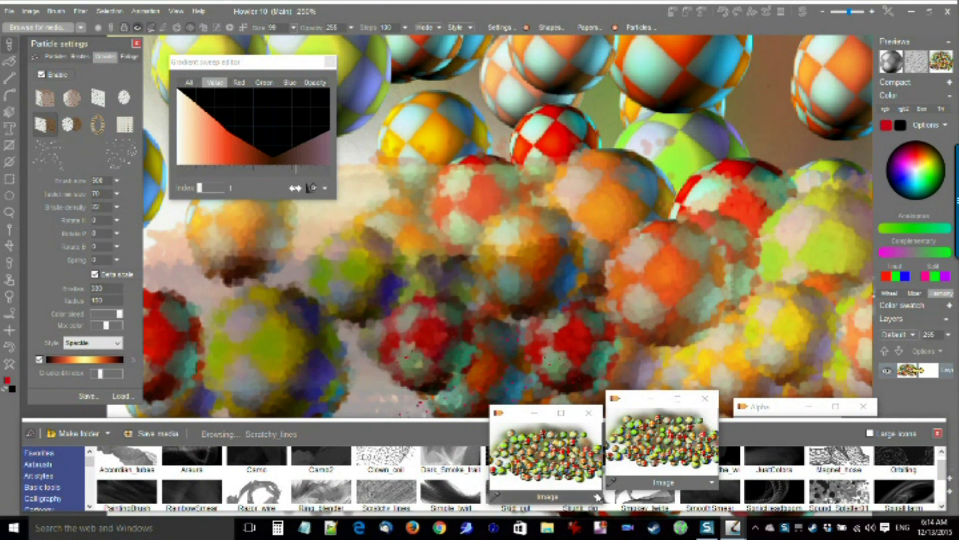
- Restore the balls image and blur the central balls with repeated speckled strokes at maximum Color bleed
{"action": "left_click", "coordinate": [653, 438]}
{"action": "left_click_drag", "start_coordinate": [588, 234], "coordinate": [189, 379]}
{"action": "scroll", "coordinate": [524, 278], "scroll_direction": "up", "scroll_amount": 2}
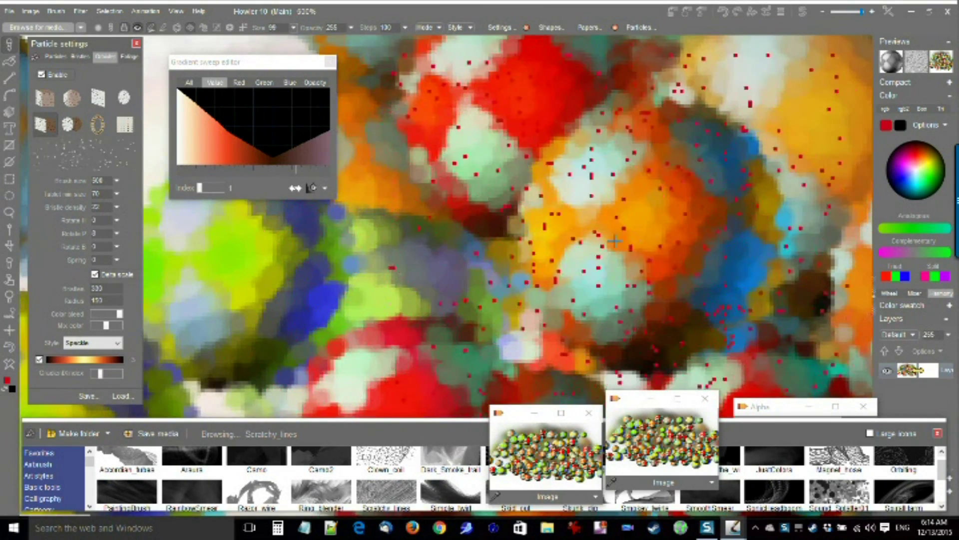
{"action": "mouse_move", "coordinate": [697, 200]}
{"action": "left_mouse_down"}
{"action": "mouse_move", "coordinate": [663, 220]}
{"action": "mouse_move", "coordinate": [327, 249]}
{"action": "left_mouse_up"}
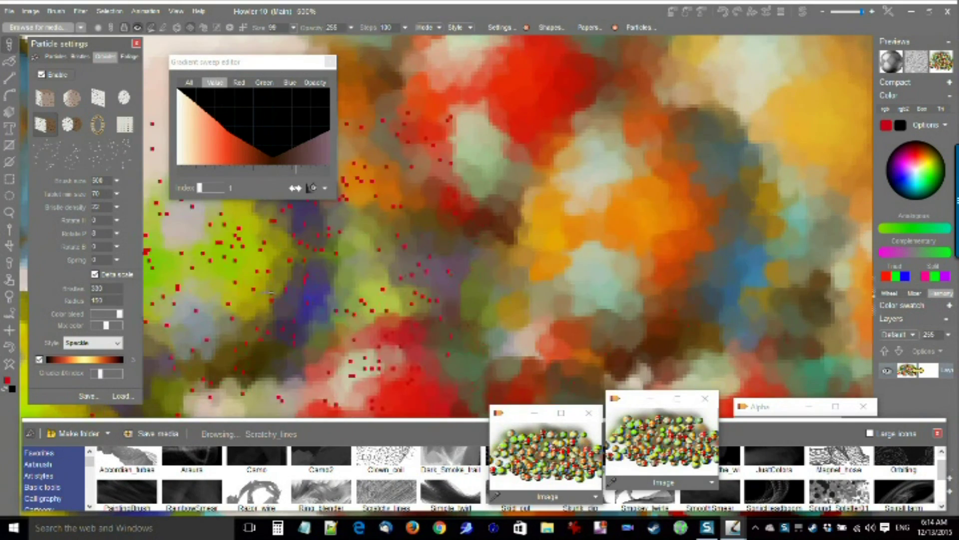
{"action": "left_click_drag", "start_coordinate": [702, 160], "coordinate": [322, 276]}
{"action": "scroll", "coordinate": [624, 234], "scroll_direction": "down", "scroll_amount": 3}
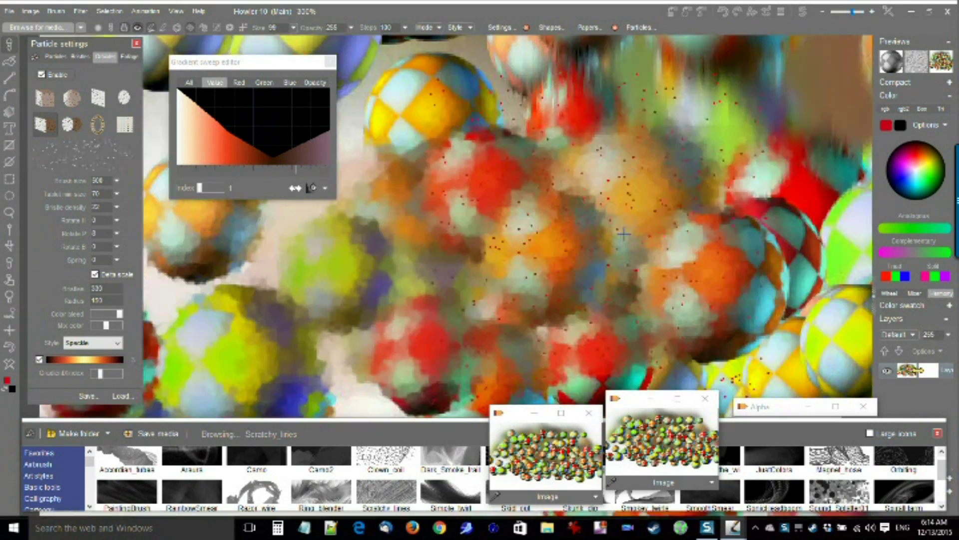
- Reload the clean balls image and paint speckled dabs over the green, red and orange balls
{"action": "left_click", "coordinate": [555, 442]}
{"action": "left_click_drag", "start_coordinate": [602, 175], "coordinate": [446, 253]}
{"action": "scroll", "coordinate": [529, 220], "scroll_direction": "up", "scroll_amount": 2}
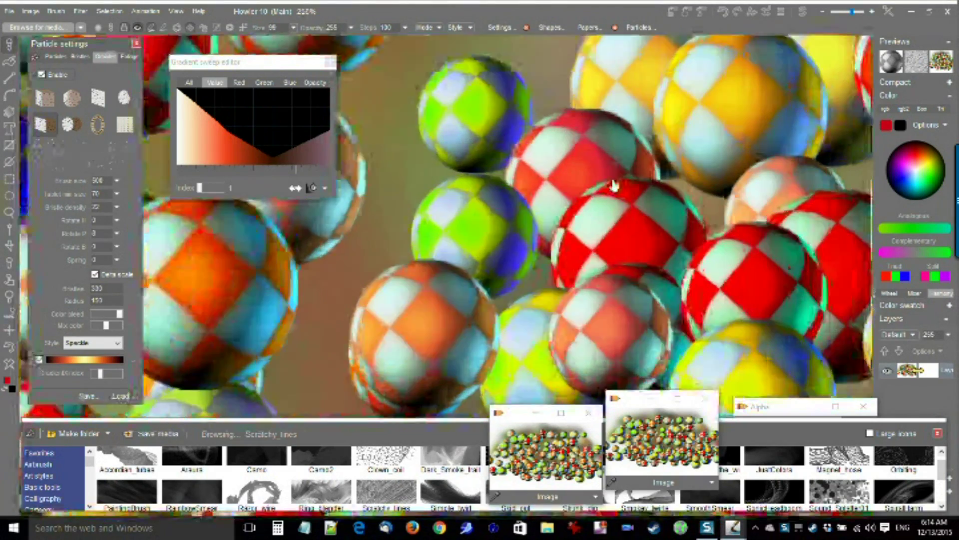
{"action": "scroll", "coordinate": [614, 186], "scroll_direction": "up", "scroll_amount": 2}
{"action": "mouse_move", "coordinate": [795, 154]}
{"action": "left_mouse_down"}
{"action": "mouse_move", "coordinate": [649, 179]}
{"action": "mouse_move", "coordinate": [306, 330]}
{"action": "mouse_move", "coordinate": [800, 320]}
{"action": "left_mouse_up"}
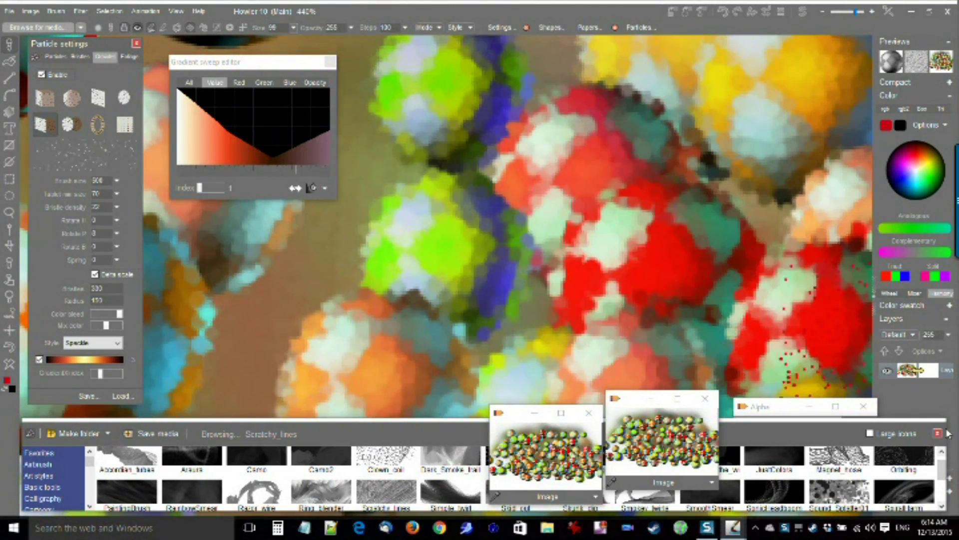
- Blend more of the balls with speckled strokes, then raise Mix color to maximum and paint orange, red and dark brown patches
{"action": "scroll", "coordinate": [645, 230], "scroll_direction": "down", "scroll_amount": 3}
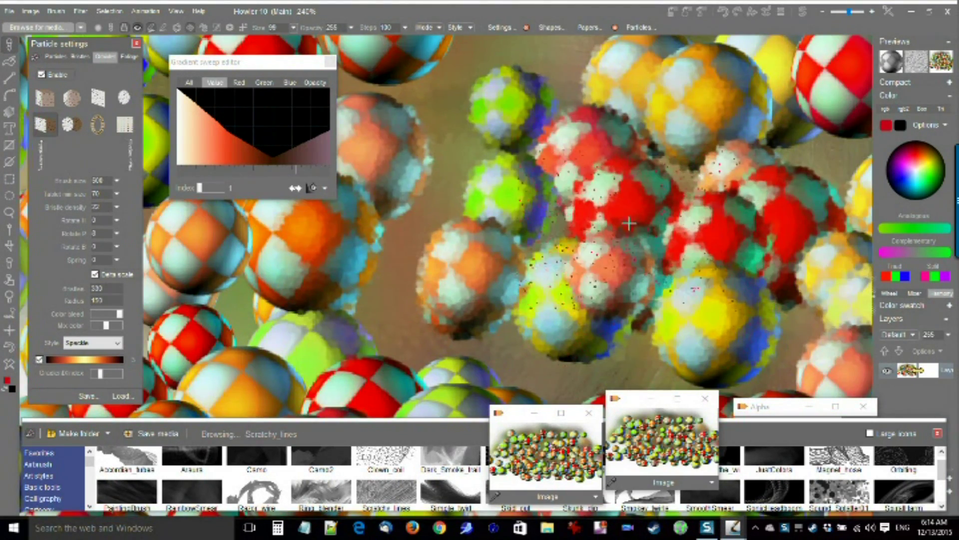
{"action": "mouse_move", "coordinate": [371, 300]}
{"action": "left_mouse_down"}
{"action": "mouse_move", "coordinate": [190, 280]}
{"action": "mouse_move", "coordinate": [725, 222]}
{"action": "left_mouse_up"}
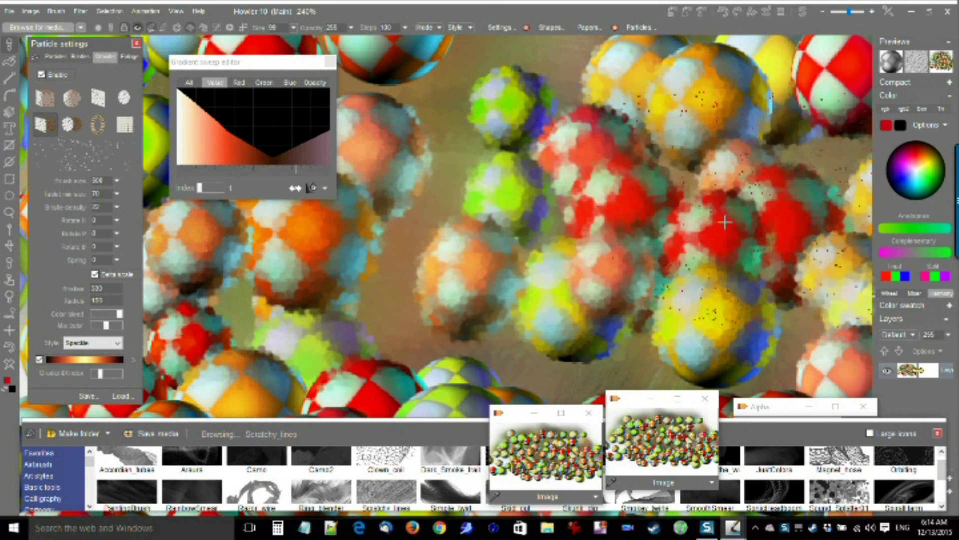
{"action": "mouse_move", "coordinate": [405, 282]}
{"action": "left_mouse_down"}
{"action": "mouse_move", "coordinate": [715, 296]}
{"action": "mouse_move", "coordinate": [255, 312]}
{"action": "left_mouse_up"}
{"action": "mouse_move", "coordinate": [709, 178]}
{"action": "left_mouse_down"}
{"action": "mouse_move", "coordinate": [345, 315]}
{"action": "mouse_move", "coordinate": [685, 304]}
{"action": "mouse_move", "coordinate": [628, 223]}
{"action": "mouse_move", "coordinate": [301, 241]}
{"action": "mouse_move", "coordinate": [520, 265]}
{"action": "mouse_move", "coordinate": [641, 223]}
{"action": "mouse_move", "coordinate": [533, 158]}
{"action": "mouse_move", "coordinate": [90, 310]}
{"action": "mouse_move", "coordinate": [114, 329]}
{"action": "left_mouse_up"}
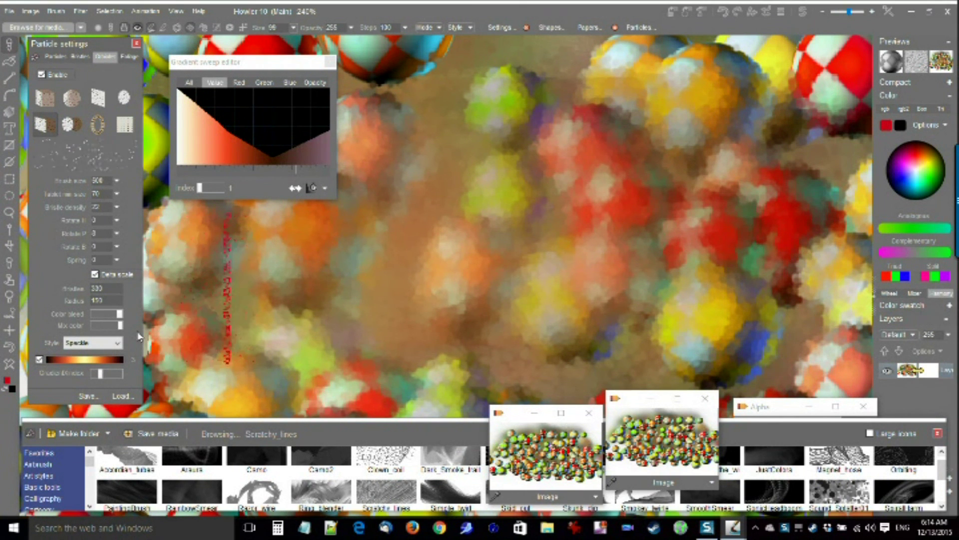
{"action": "mouse_move", "coordinate": [425, 310]}
{"action": "left_mouse_down"}
{"action": "mouse_move", "coordinate": [600, 250]}
{"action": "mouse_move", "coordinate": [706, 364]}
{"action": "mouse_move", "coordinate": [342, 350]}
{"action": "left_mouse_up"}
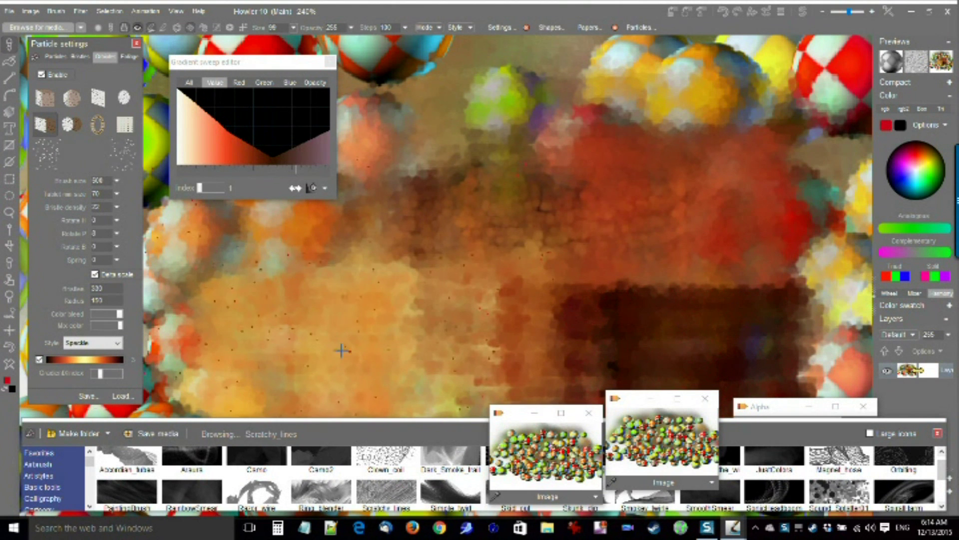
- Reduce Mix color to minimum and paint speckled strokes over another group of balls using only their own colors
{"action": "left_click_drag", "start_coordinate": [105, 330], "coordinate": [92, 326]}
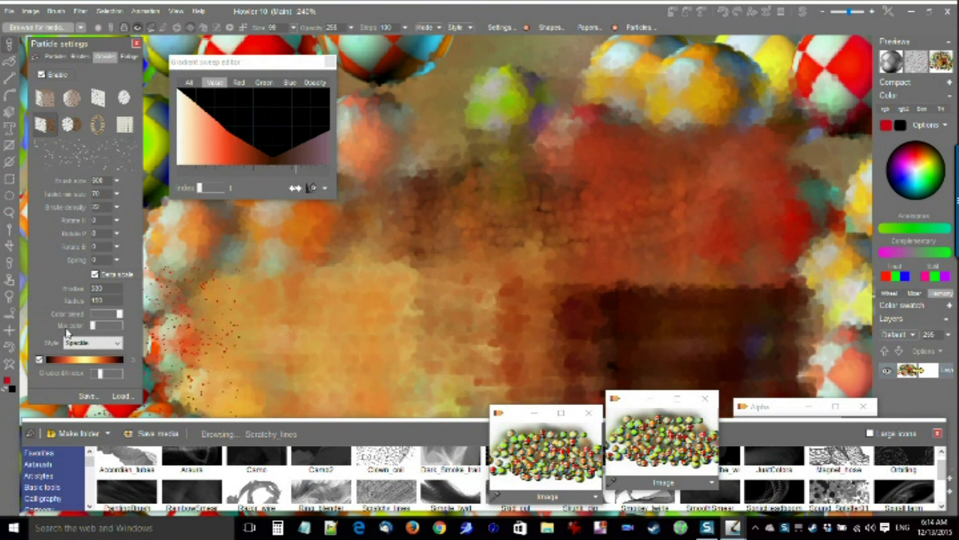
{"action": "mouse_move", "coordinate": [737, 155]}
{"action": "left_mouse_down"}
{"action": "mouse_move", "coordinate": [475, 151]}
{"action": "mouse_move", "coordinate": [504, 247]}
{"action": "left_mouse_up"}
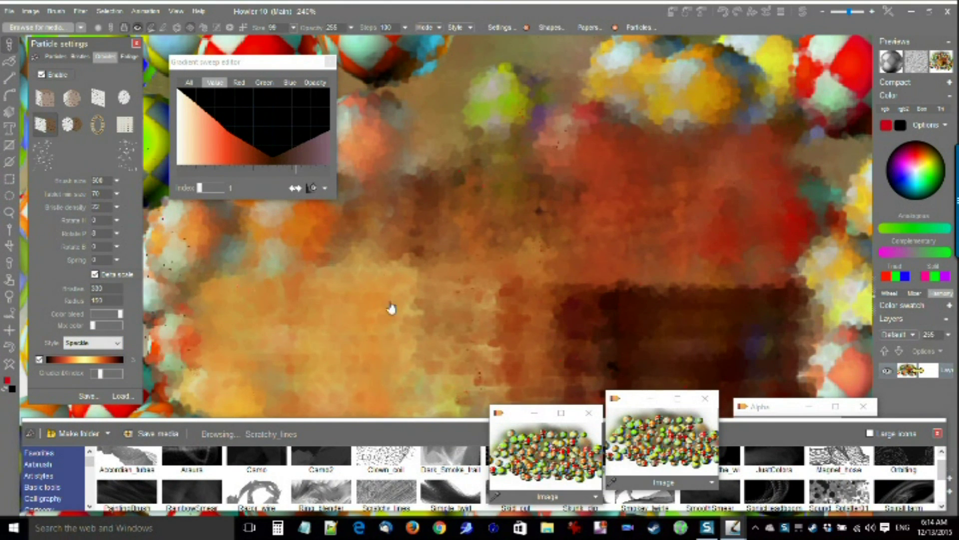
{"action": "left_click_drag", "start_coordinate": [630, 174], "coordinate": [216, 368]}
{"action": "mouse_move", "coordinate": [525, 202]}
{"action": "left_mouse_down"}
{"action": "mouse_move", "coordinate": [370, 203]}
{"action": "mouse_move", "coordinate": [459, 268]}
{"action": "mouse_move", "coordinate": [464, 152]}
{"action": "mouse_move", "coordinate": [443, 124]}
{"action": "mouse_move", "coordinate": [519, 146]}
{"action": "mouse_move", "coordinate": [422, 268]}
{"action": "mouse_move", "coordinate": [581, 249]}
{"action": "mouse_move", "coordinate": [465, 178]}
{"action": "mouse_move", "coordinate": [447, 253]}
{"action": "mouse_move", "coordinate": [455, 202]}
{"action": "mouse_move", "coordinate": [514, 243]}
{"action": "mouse_move", "coordinate": [401, 277]}
{"action": "mouse_move", "coordinate": [518, 248]}
{"action": "left_mouse_up"}
{"action": "scroll", "coordinate": [456, 143], "scroll_direction": "up", "scroll_amount": 4}
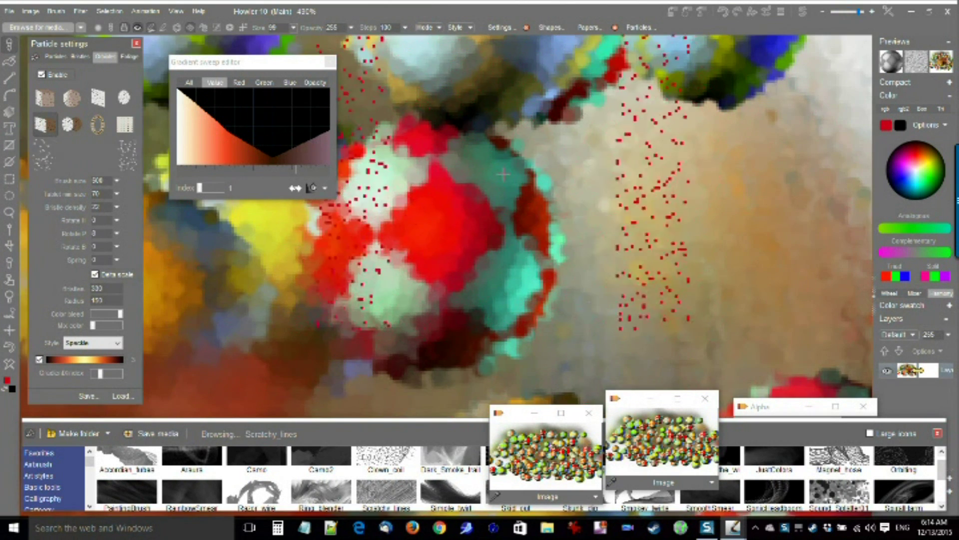
- Set the particle brush Style to Line and paint streaked strokes over the red, orange and green checkered balls
{"action": "scroll", "coordinate": [245, 310], "scroll_direction": "down", "scroll_amount": 3}
{"action": "left_click", "coordinate": [110, 344]}
{"action": "left_click", "coordinate": [80, 358]}
{"action": "left_click_drag", "start_coordinate": [444, 246], "coordinate": [925, 233]}
{"action": "mouse_move", "coordinate": [475, 124]}
{"action": "left_mouse_down"}
{"action": "mouse_move", "coordinate": [490, 139]}
{"action": "mouse_move", "coordinate": [450, 210]}
{"action": "mouse_move", "coordinate": [578, 310]}
{"action": "left_mouse_up"}
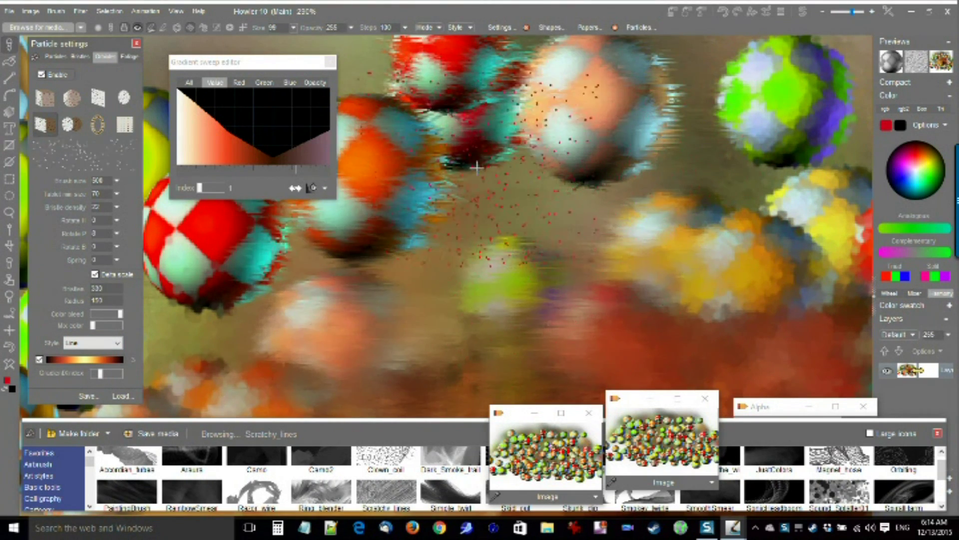
{"action": "scroll", "coordinate": [477, 169], "scroll_direction": "up", "scroll_amount": 3}
{"action": "left_click_drag", "start_coordinate": [478, 175], "coordinate": [854, 225]}
{"action": "mouse_move", "coordinate": [537, 257]}
{"action": "left_mouse_down"}
{"action": "mouse_move", "coordinate": [619, 213]}
{"action": "mouse_move", "coordinate": [731, 296]}
{"action": "mouse_move", "coordinate": [554, 278]}
{"action": "left_mouse_up"}
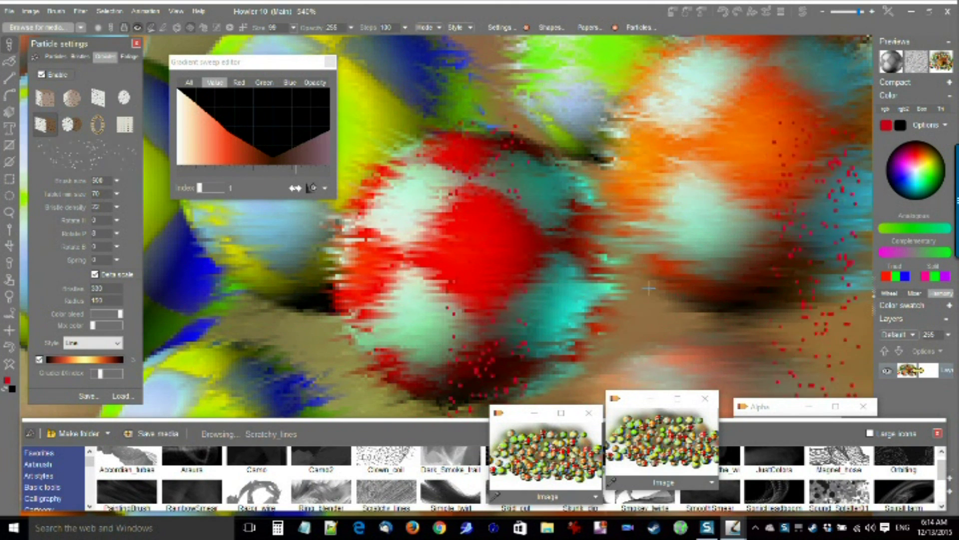
- Switch the Style back to Speckle and dab over the enlarged red ball and its neighbours
{"action": "left_click", "coordinate": [92, 343]}
{"action": "left_click", "coordinate": [95, 362]}
{"action": "mouse_move", "coordinate": [407, 289]}
{"action": "left_mouse_down"}
{"action": "mouse_move", "coordinate": [581, 152]}
{"action": "mouse_move", "coordinate": [741, 342]}
{"action": "mouse_move", "coordinate": [554, 285]}
{"action": "left_mouse_up"}
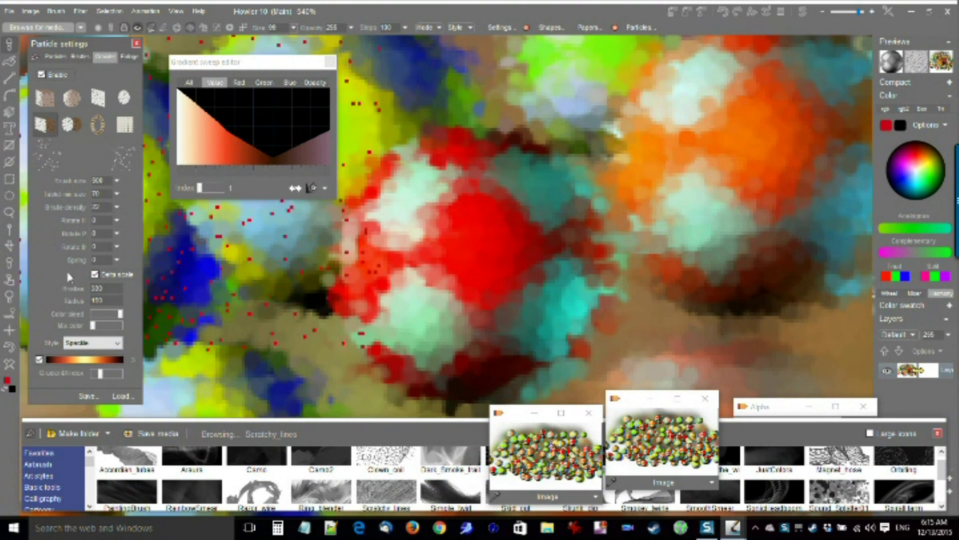
- Change the Style to Dynamic size and paint dabs of varying size over the same red ball and surrounding area
{"action": "left_click", "coordinate": [84, 344]}
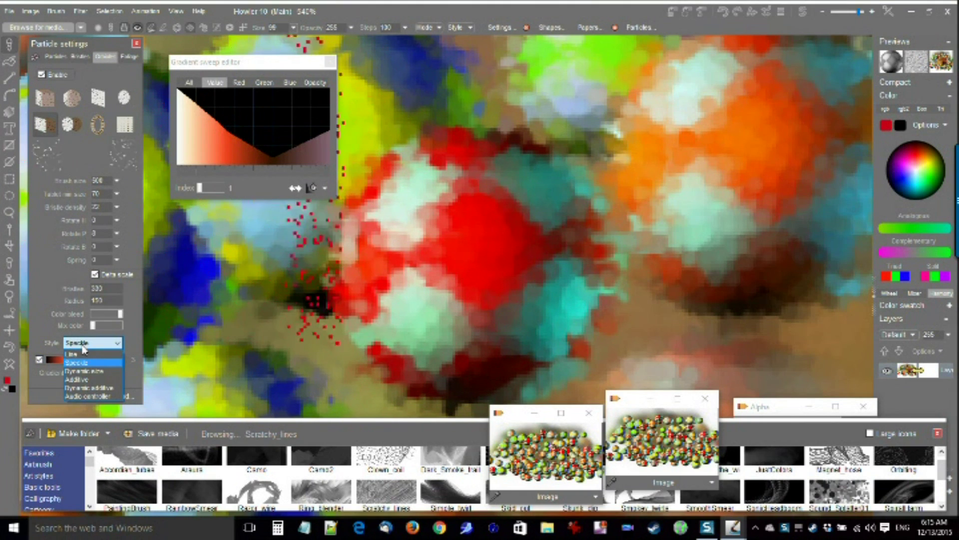
{"action": "left_click", "coordinate": [84, 378]}
{"action": "mouse_move", "coordinate": [367, 239]}
{"action": "left_mouse_down"}
{"action": "mouse_move", "coordinate": [351, 259]}
{"action": "mouse_move", "coordinate": [703, 220]}
{"action": "mouse_move", "coordinate": [540, 228]}
{"action": "left_mouse_up"}
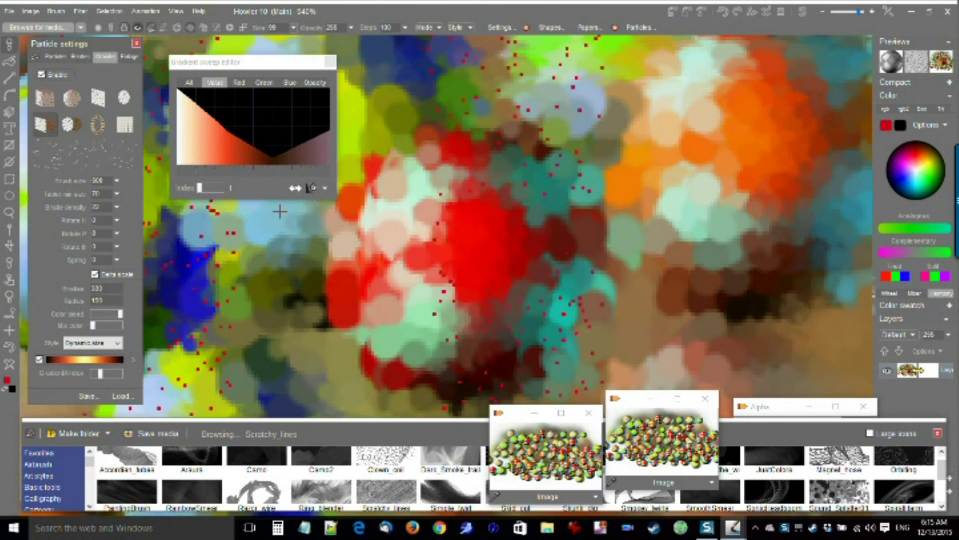
{"action": "scroll", "coordinate": [278, 210], "scroll_direction": "down", "scroll_amount": 5}
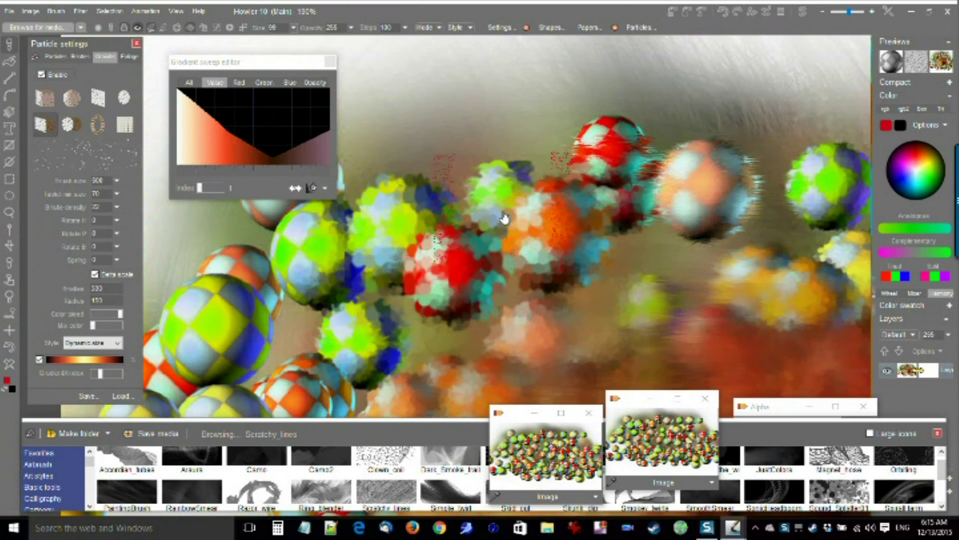
- Keep the Dynamic size style and paint large round dabs over the orange, red and dark brown patches and the balls around them
{"action": "mouse_move", "coordinate": [474, 243]}
{"action": "left_mouse_down"}
{"action": "mouse_move", "coordinate": [471, 227]}
{"action": "mouse_move", "coordinate": [360, 133]}
{"action": "left_mouse_up"}
{"action": "left_click_drag", "start_coordinate": [552, 216], "coordinate": [384, 201]}
{"action": "mouse_move", "coordinate": [629, 258]}
{"action": "left_mouse_down"}
{"action": "mouse_move", "coordinate": [700, 210]}
{"action": "mouse_move", "coordinate": [385, 335]}
{"action": "left_mouse_up"}
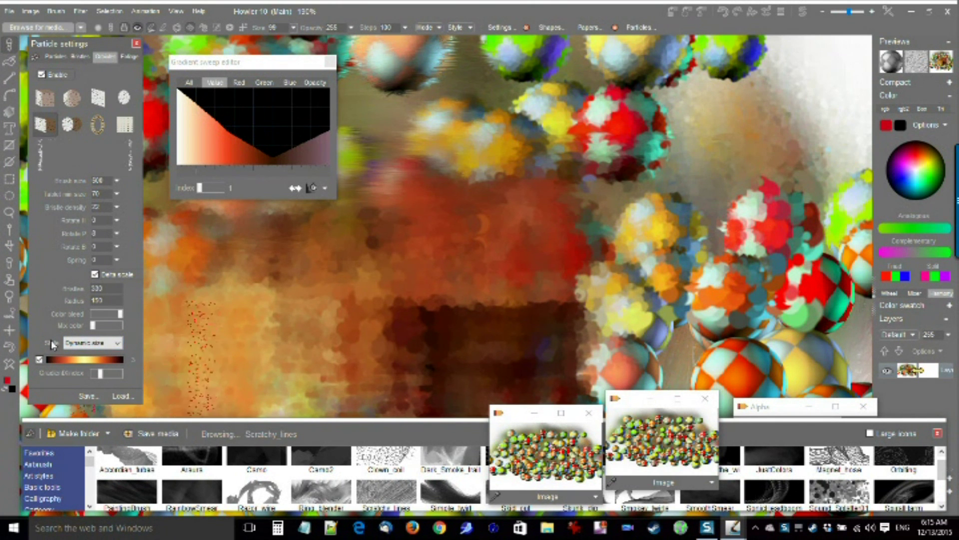
{"action": "left_click", "coordinate": [98, 344]}
{"action": "left_click", "coordinate": [98, 345]}
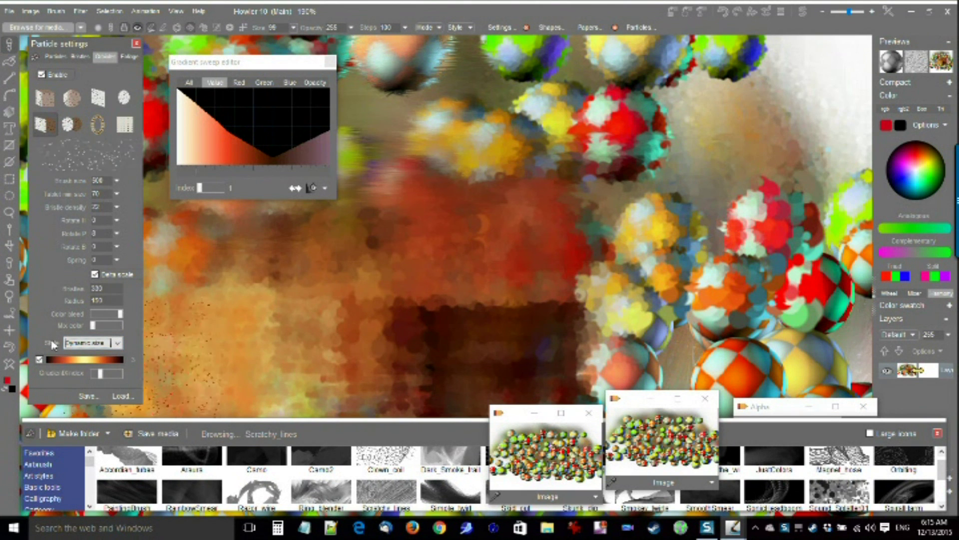
{"action": "left_click", "coordinate": [80, 345]}
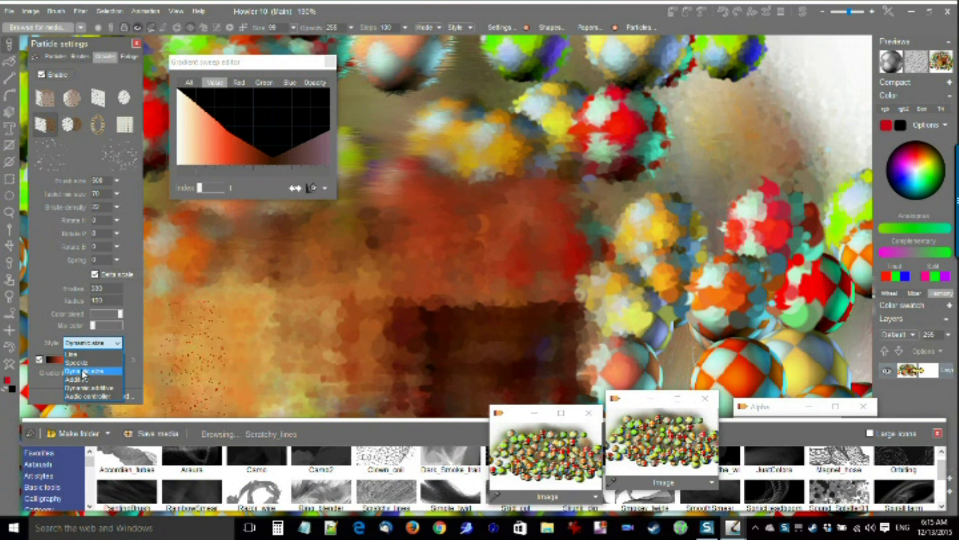
{"action": "left_click", "coordinate": [83, 371]}
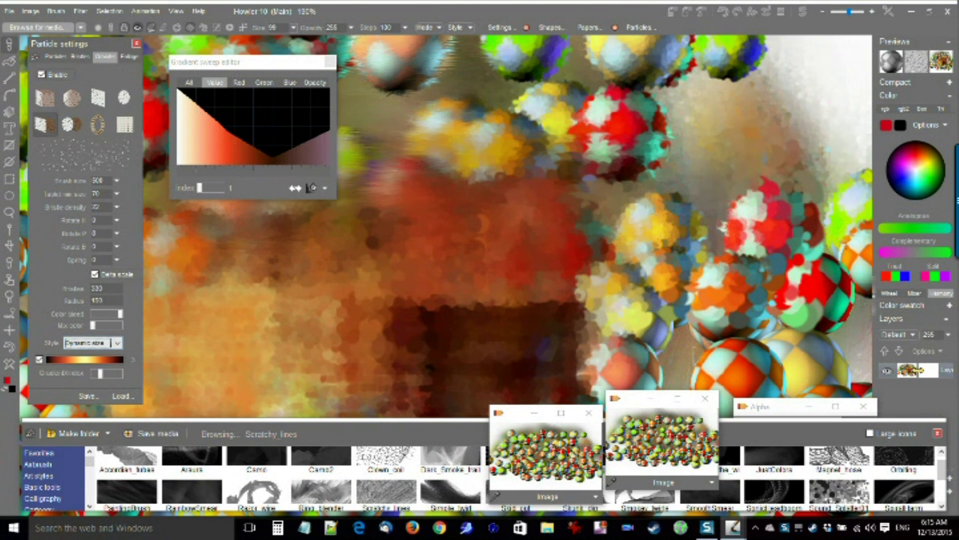
{"action": "mouse_move", "coordinate": [554, 253]}
{"action": "left_mouse_down"}
{"action": "mouse_move", "coordinate": [612, 220]}
{"action": "mouse_move", "coordinate": [406, 290]}
{"action": "mouse_move", "coordinate": [629, 250]}
{"action": "mouse_move", "coordinate": [305, 339]}
{"action": "mouse_move", "coordinate": [221, 338]}
{"action": "mouse_move", "coordinate": [339, 257]}
{"action": "mouse_move", "coordinate": [295, 344]}
{"action": "mouse_move", "coordinate": [808, 285]}
{"action": "mouse_move", "coordinate": [625, 149]}
{"action": "mouse_move", "coordinate": [547, 329]}
{"action": "left_mouse_up"}
{"action": "left_click", "coordinate": [89, 344]}
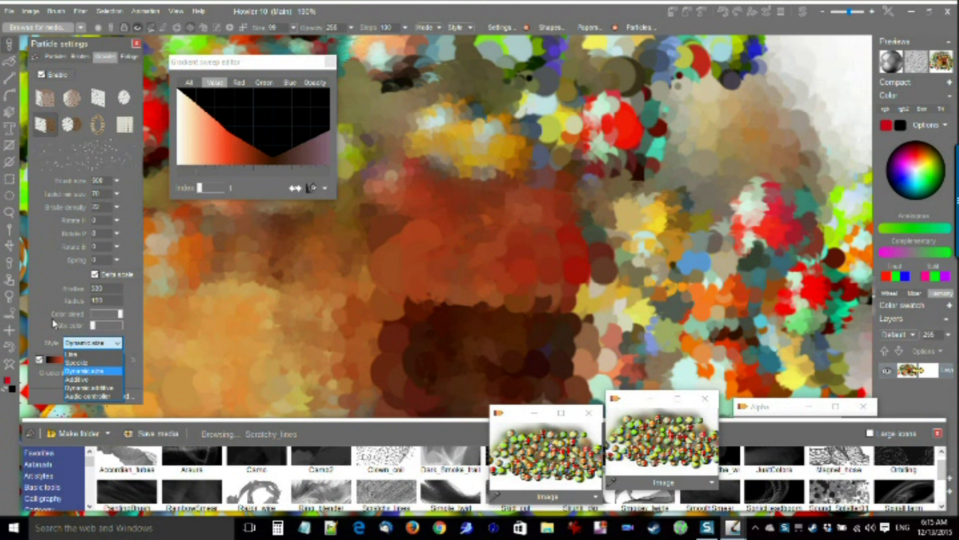
- Lower Color bleed to near minimum, raise Mix color to about midway, and paint gradient-colored patches with varying brush sizes
{"action": "left_click_drag", "start_coordinate": [120, 313], "coordinate": [103, 315]}
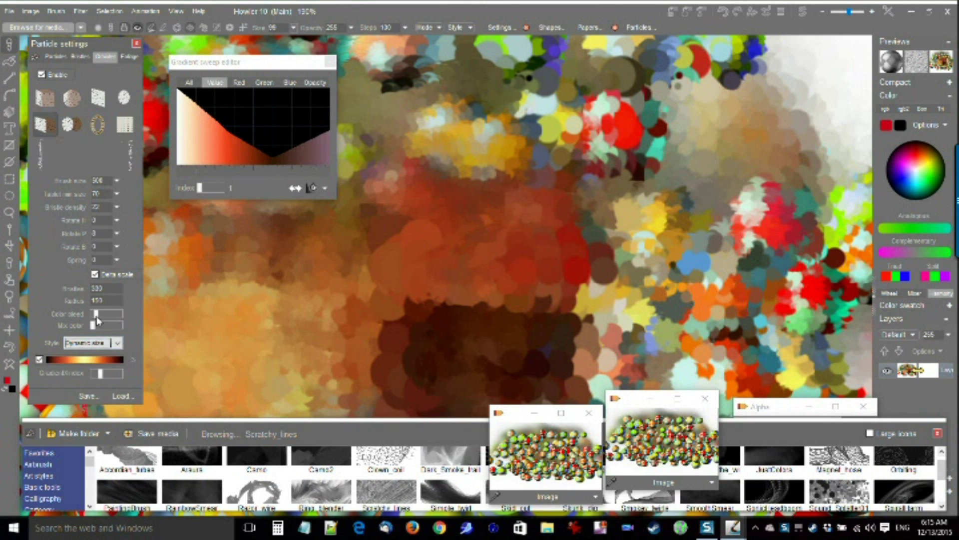
{"action": "mouse_move", "coordinate": [491, 245]}
{"action": "left_mouse_down"}
{"action": "mouse_move", "coordinate": [420, 326]}
{"action": "mouse_move", "coordinate": [416, 243]}
{"action": "left_mouse_up"}
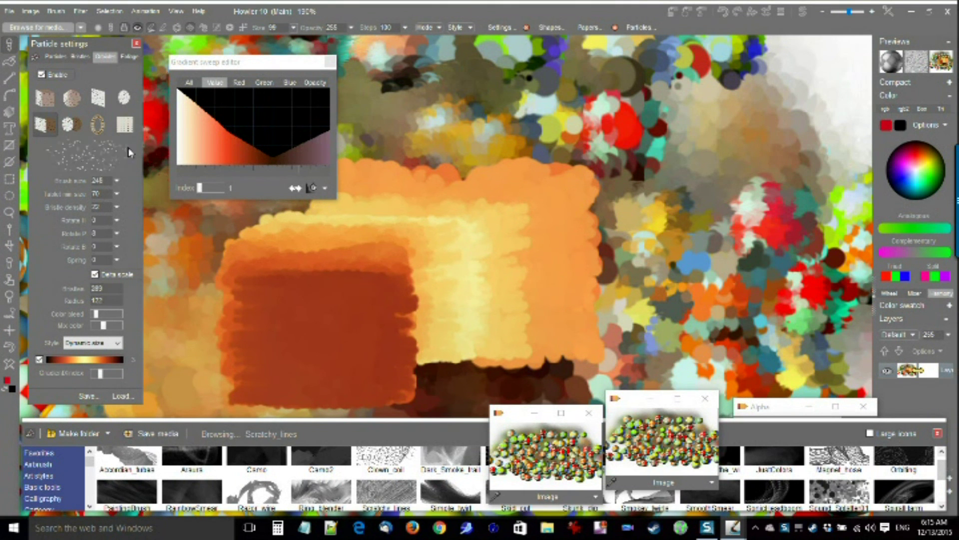
{"action": "mouse_move", "coordinate": [250, 260]}
{"action": "left_mouse_down"}
{"action": "mouse_move", "coordinate": [621, 148]}
{"action": "mouse_move", "coordinate": [151, 251]}
{"action": "left_mouse_up"}
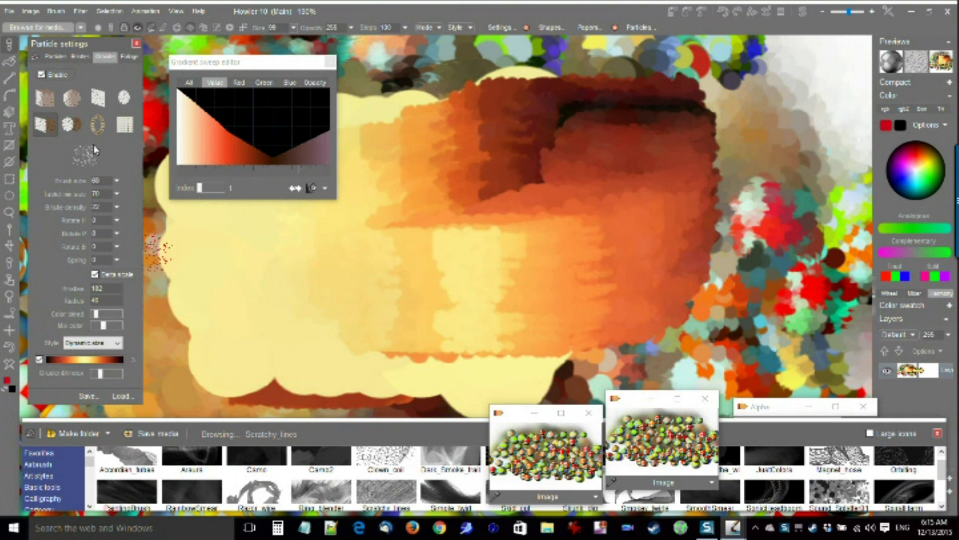
{"action": "mouse_move", "coordinate": [624, 215]}
{"action": "left_mouse_down"}
{"action": "mouse_move", "coordinate": [550, 253]}
{"action": "mouse_move", "coordinate": [549, 193]}
{"action": "left_mouse_up"}
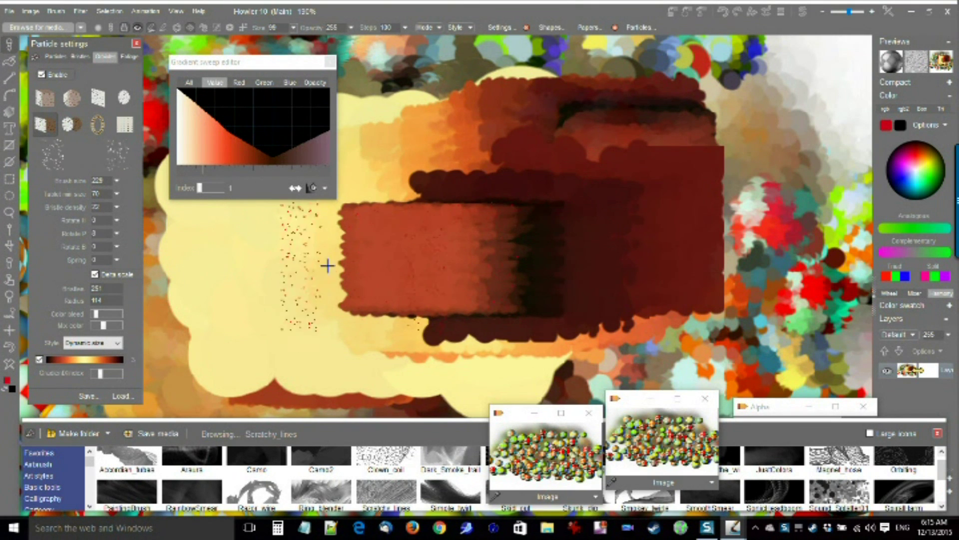
- Set the Style to Additive and paint over the image, then clear the canvas to black and paint a glowing diagonal stroke
{"action": "left_click", "coordinate": [100, 343]}
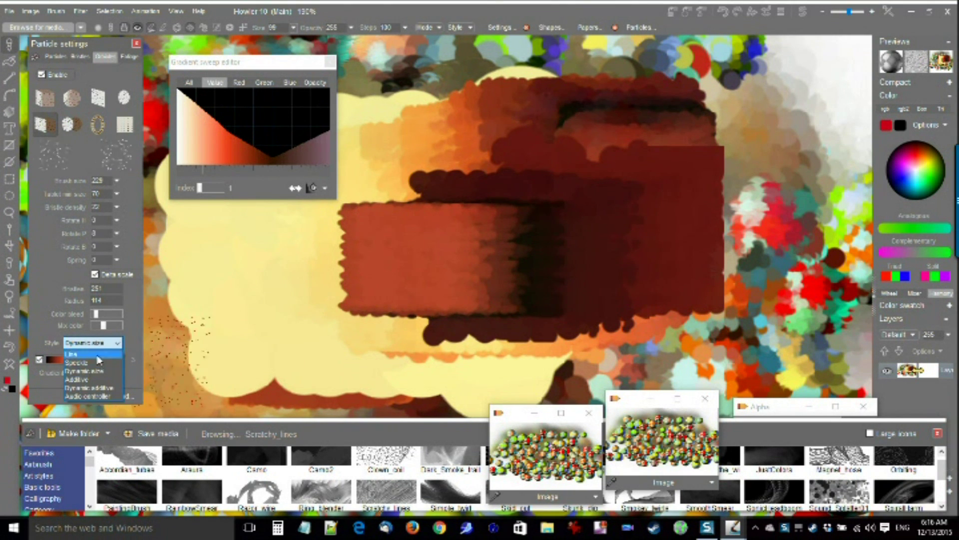
{"action": "left_click", "coordinate": [77, 379]}
{"action": "mouse_move", "coordinate": [586, 231]}
{"action": "left_mouse_down"}
{"action": "mouse_move", "coordinate": [488, 295]}
{"action": "mouse_move", "coordinate": [724, 145]}
{"action": "mouse_move", "coordinate": [724, 332]}
{"action": "mouse_move", "coordinate": [647, 322]}
{"action": "left_mouse_up"}
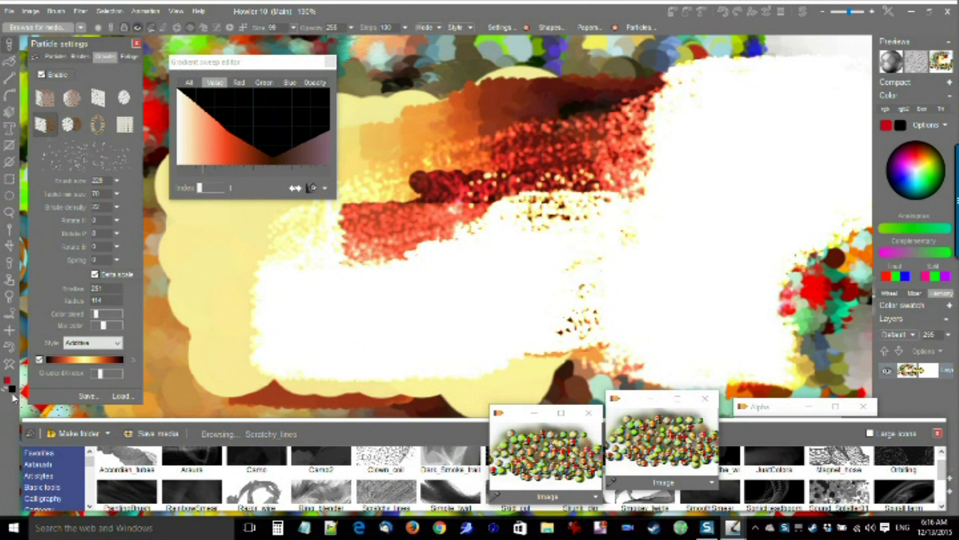
{"action": "left_click", "coordinate": [7, 368]}
{"action": "mouse_move", "coordinate": [310, 322]}
{"action": "left_mouse_down"}
{"action": "mouse_move", "coordinate": [736, 148]}
{"action": "mouse_move", "coordinate": [772, 161]}
{"action": "left_mouse_up"}
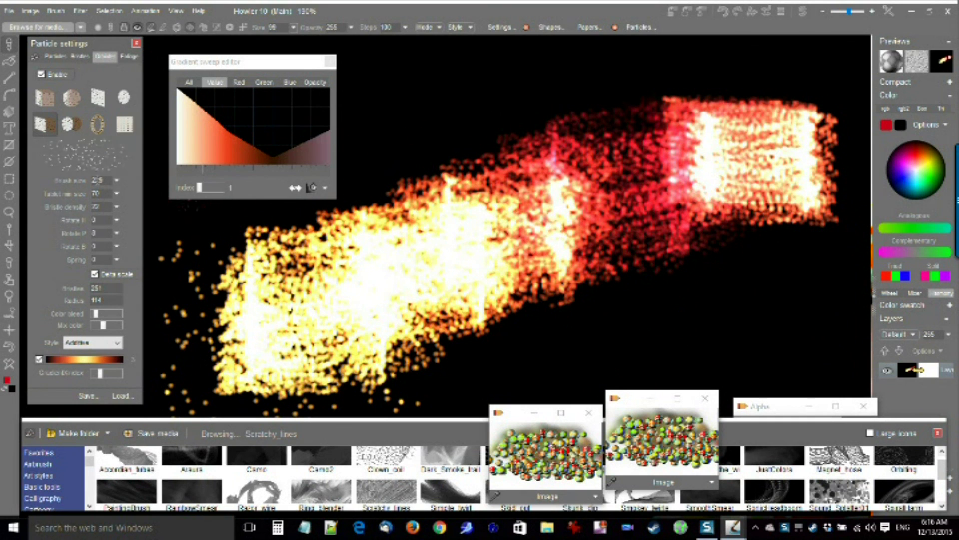
- Set the Brush size to 261, lower the Bristle density to 8, and paint an Additive stroke across the glowing band
{"action": "left_click", "coordinate": [116, 181]}
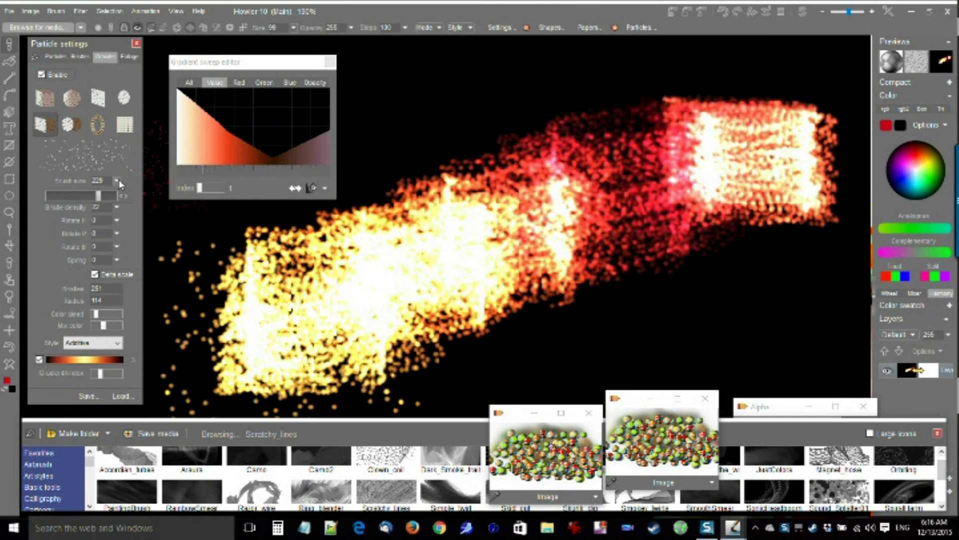
{"action": "left_click_drag", "start_coordinate": [118, 190], "coordinate": [108, 201]}
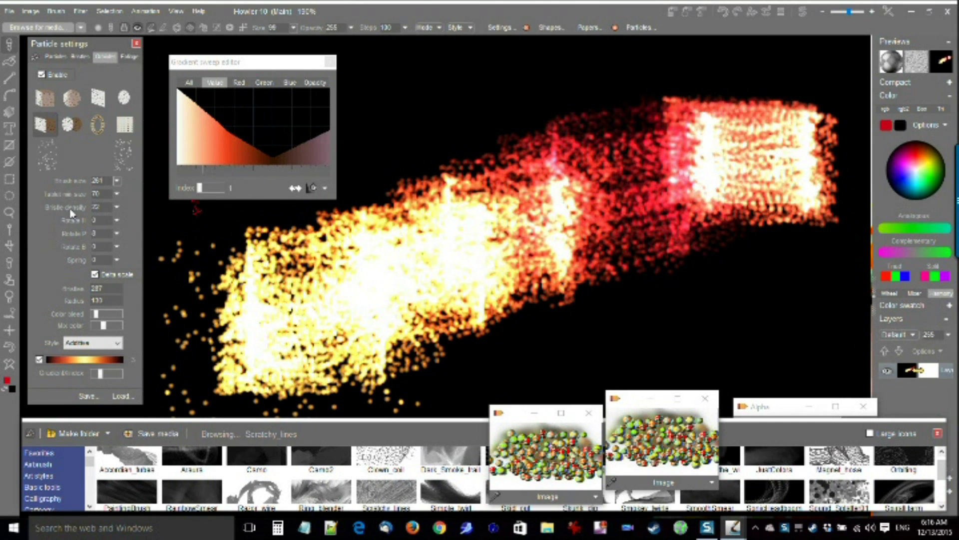
{"action": "left_click", "coordinate": [117, 207]}
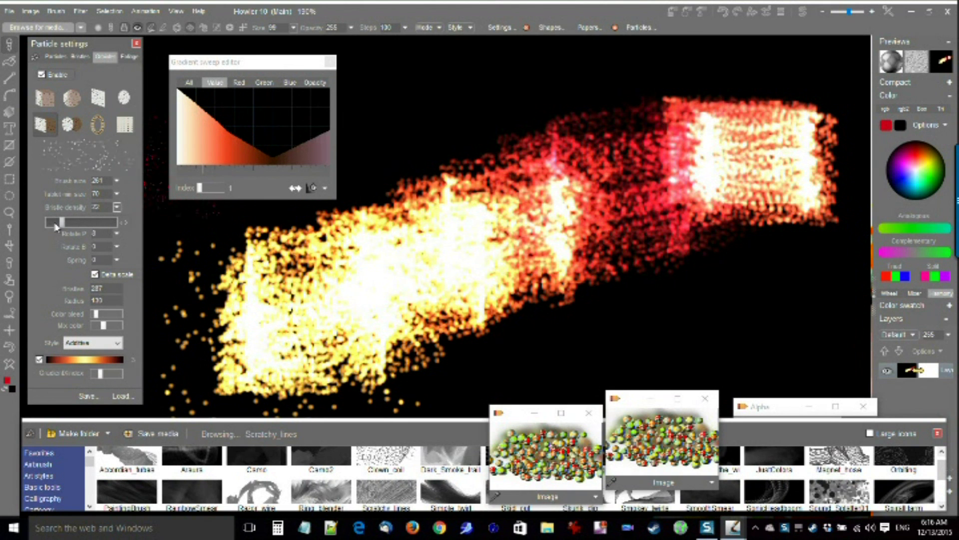
{"action": "mouse_move", "coordinate": [543, 139]}
{"action": "left_mouse_down"}
{"action": "mouse_move", "coordinate": [595, 274]}
{"action": "mouse_move", "coordinate": [682, 309]}
{"action": "left_mouse_up"}
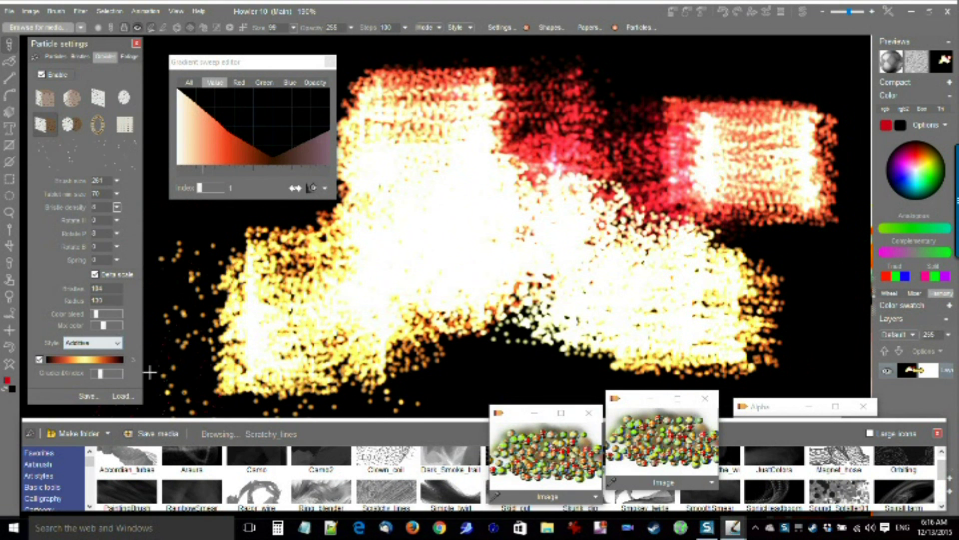
- Paint a curved C-shaped Additive stroke on the empty black area beside the glowing patch
{"action": "mouse_move", "coordinate": [644, 177]}
{"action": "left_mouse_down"}
{"action": "mouse_move", "coordinate": [648, 134]}
{"action": "mouse_move", "coordinate": [397, 348]}
{"action": "left_mouse_up"}
{"action": "left_click", "coordinate": [95, 274]}
{"action": "scroll", "coordinate": [565, 190], "scroll_direction": "down", "scroll_amount": 1}
{"action": "scroll", "coordinate": [564, 190], "scroll_direction": "up", "scroll_amount": 1}
{"action": "mouse_move", "coordinate": [289, 300]}
{"action": "left_mouse_down"}
{"action": "mouse_move", "coordinate": [636, 169]}
{"action": "mouse_move", "coordinate": [526, 232]}
{"action": "mouse_move", "coordinate": [681, 310]}
{"action": "left_mouse_up"}
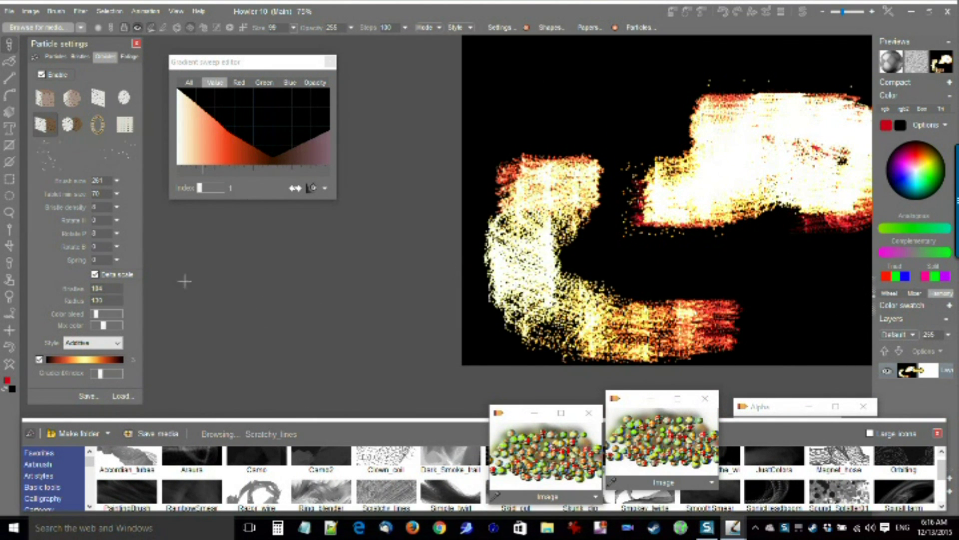
- Raise Color bleed to maximum and paint more Additive strokes across the black canvas and the glowing shapes
{"action": "left_click", "coordinate": [121, 314]}
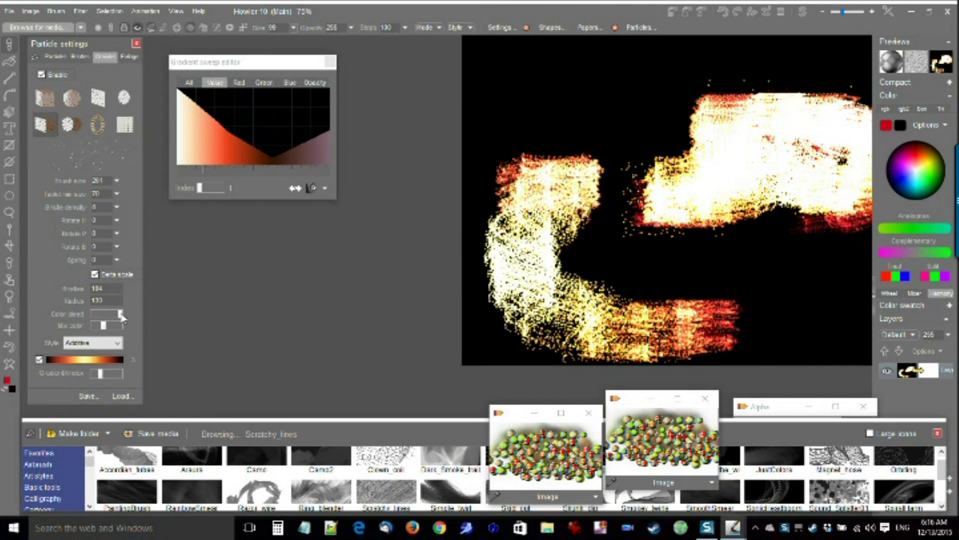
{"action": "mouse_move", "coordinate": [616, 149]}
{"action": "left_mouse_down"}
{"action": "mouse_move", "coordinate": [574, 137]}
{"action": "mouse_move", "coordinate": [539, 192]}
{"action": "mouse_move", "coordinate": [792, 313]}
{"action": "mouse_move", "coordinate": [551, 283]}
{"action": "mouse_move", "coordinate": [537, 300]}
{"action": "left_mouse_up"}
{"action": "mouse_move", "coordinate": [572, 112]}
{"action": "left_mouse_down"}
{"action": "mouse_move", "coordinate": [714, 103]}
{"action": "mouse_move", "coordinate": [664, 250]}
{"action": "mouse_move", "coordinate": [809, 250]}
{"action": "left_mouse_up"}
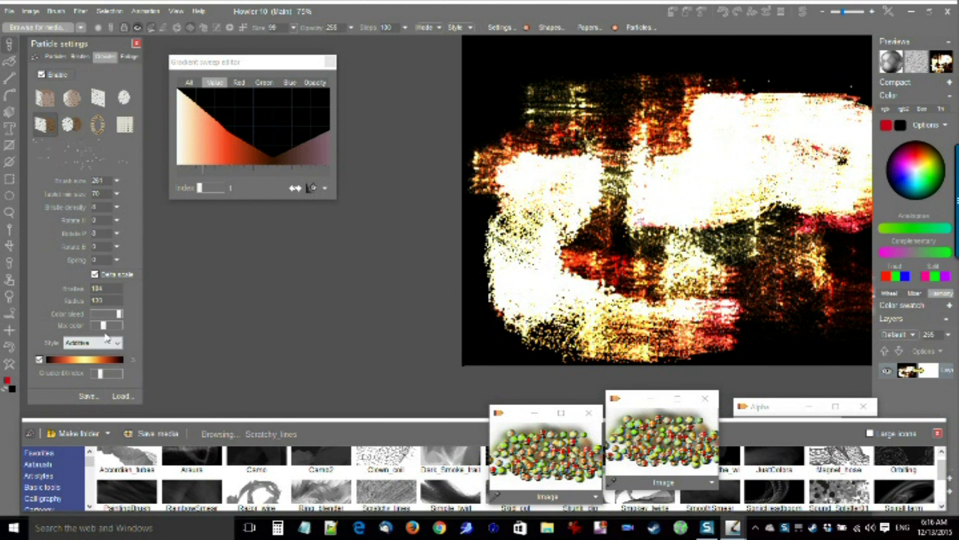
- Reduce Mix color to near minimum, clear the canvas to black, and paint faint Additive strokes across it
{"action": "left_click", "coordinate": [95, 325]}
{"action": "mouse_move", "coordinate": [600, 330]}
{"action": "left_mouse_down"}
{"action": "mouse_move", "coordinate": [478, 353]}
{"action": "mouse_move", "coordinate": [469, 276]}
{"action": "mouse_move", "coordinate": [612, 138]}
{"action": "mouse_move", "coordinate": [565, 197]}
{"action": "mouse_move", "coordinate": [765, 141]}
{"action": "mouse_move", "coordinate": [687, 226]}
{"action": "mouse_move", "coordinate": [773, 302]}
{"action": "mouse_move", "coordinate": [539, 326]}
{"action": "mouse_move", "coordinate": [806, 108]}
{"action": "mouse_move", "coordinate": [600, 245]}
{"action": "left_mouse_up"}
{"action": "left_click", "coordinate": [10, 366]}
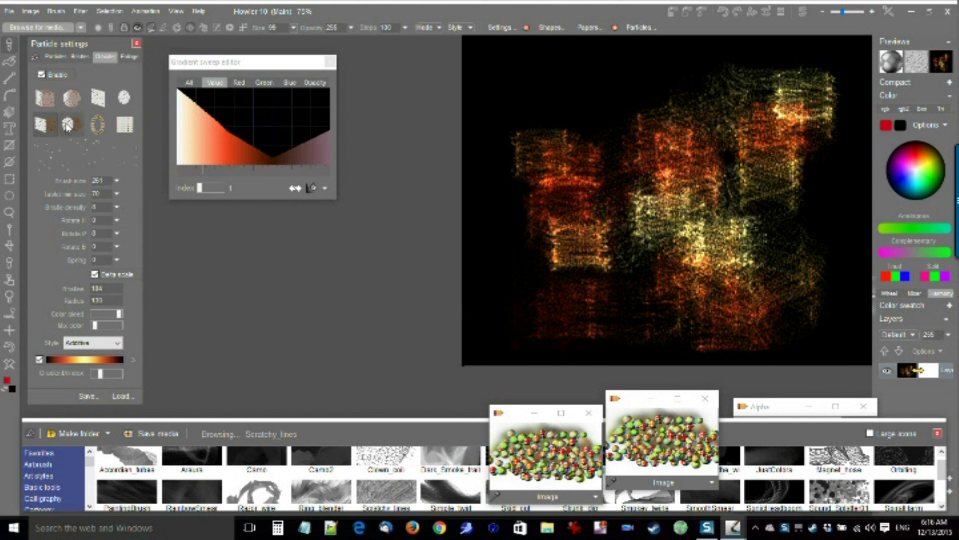
- Paint with the adjacent round brush shape, setting Rotate H to 10 and Rotate P to 19 between Additive strokes
{"action": "mouse_move", "coordinate": [518, 79]}
{"action": "left_mouse_down"}
{"action": "mouse_move", "coordinate": [590, 120]}
{"action": "mouse_move", "coordinate": [560, 300]}
{"action": "mouse_move", "coordinate": [579, 269]}
{"action": "left_mouse_up"}
{"action": "left_click", "coordinate": [117, 220]}
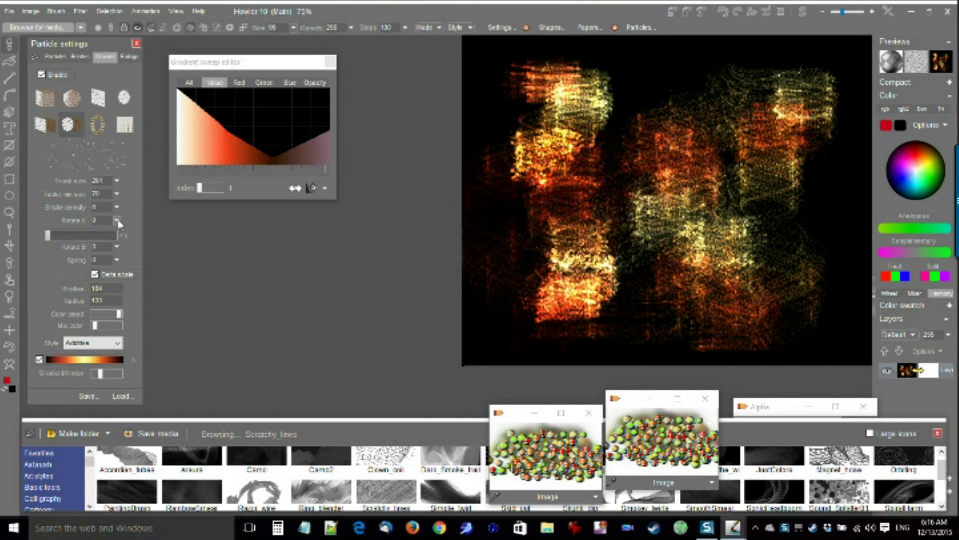
{"action": "left_click", "coordinate": [109, 207]}
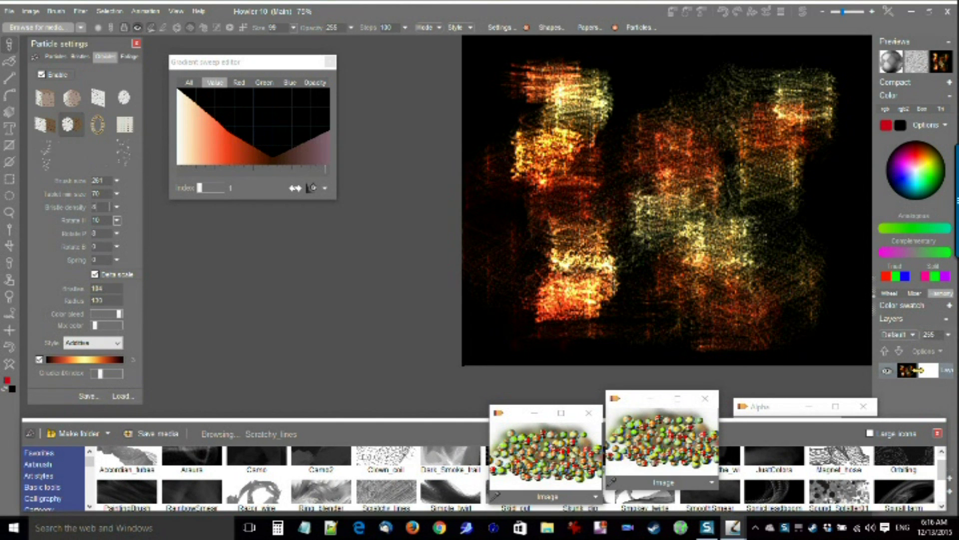
{"action": "left_click", "coordinate": [118, 235]}
{"action": "mouse_move", "coordinate": [606, 225]}
{"action": "left_mouse_down"}
{"action": "mouse_move", "coordinate": [508, 227]}
{"action": "mouse_move", "coordinate": [659, 268]}
{"action": "mouse_move", "coordinate": [542, 152]}
{"action": "left_mouse_up"}
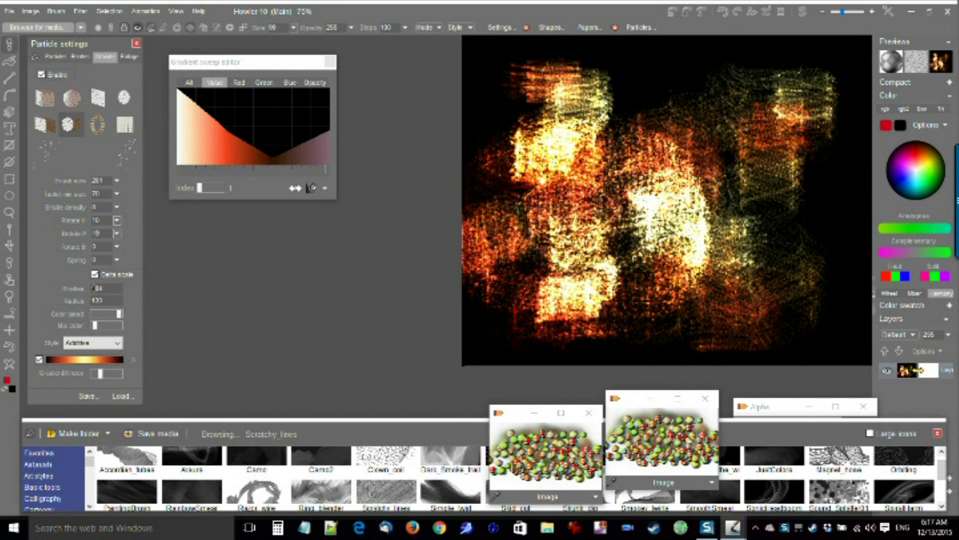
- Set Spring to 98, clear the canvas to black, and paint wispy, trailing Additive strokes
{"action": "left_click", "coordinate": [117, 261]}
{"action": "left_click_drag", "start_coordinate": [104, 275], "coordinate": [114, 274]}
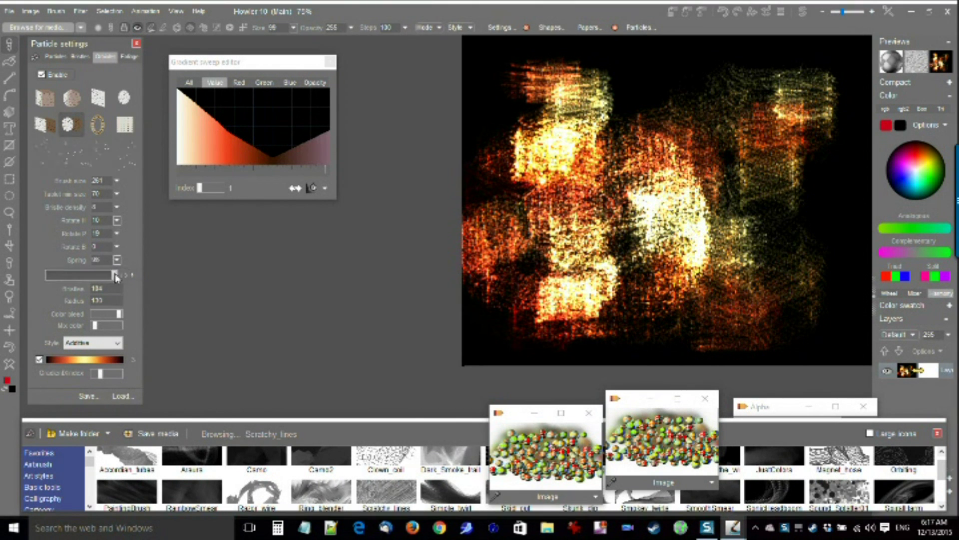
{"action": "mouse_move", "coordinate": [691, 188]}
{"action": "left_mouse_down"}
{"action": "mouse_move", "coordinate": [575, 282]}
{"action": "mouse_move", "coordinate": [741, 246]}
{"action": "mouse_move", "coordinate": [492, 193]}
{"action": "mouse_move", "coordinate": [742, 249]}
{"action": "mouse_move", "coordinate": [724, 280]}
{"action": "left_mouse_up"}
{"action": "left_click", "coordinate": [9, 365]}
{"action": "mouse_move", "coordinate": [567, 141]}
{"action": "left_mouse_down"}
{"action": "mouse_move", "coordinate": [755, 161]}
{"action": "mouse_move", "coordinate": [676, 274]}
{"action": "mouse_move", "coordinate": [606, 308]}
{"action": "mouse_move", "coordinate": [539, 122]}
{"action": "left_mouse_up"}
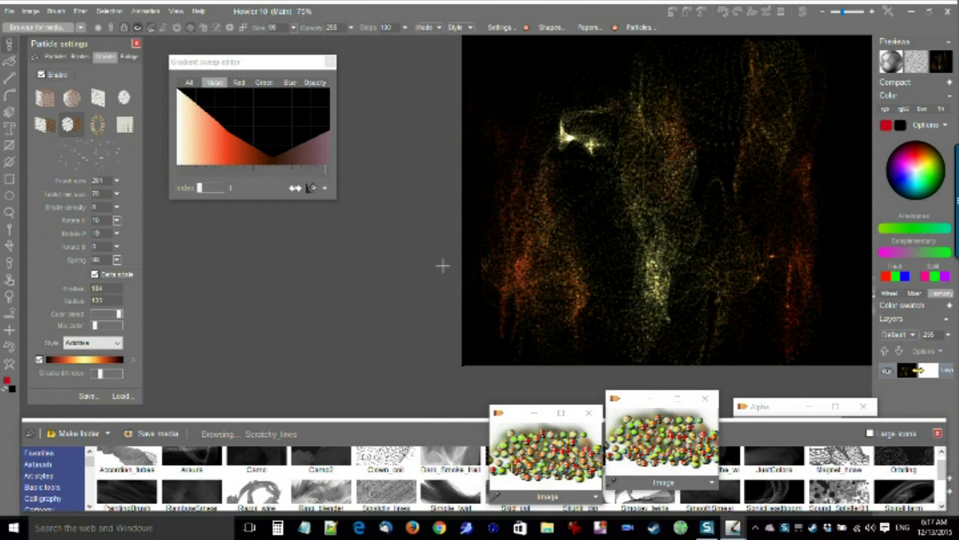
- Build up brighter springy Additive streaks on the black canvas, including a glowing loop near its right edge
{"action": "scroll", "coordinate": [740, 171], "scroll_direction": "up", "scroll_amount": 3}
{"action": "scroll", "coordinate": [549, 168], "scroll_direction": "down", "scroll_amount": 4}
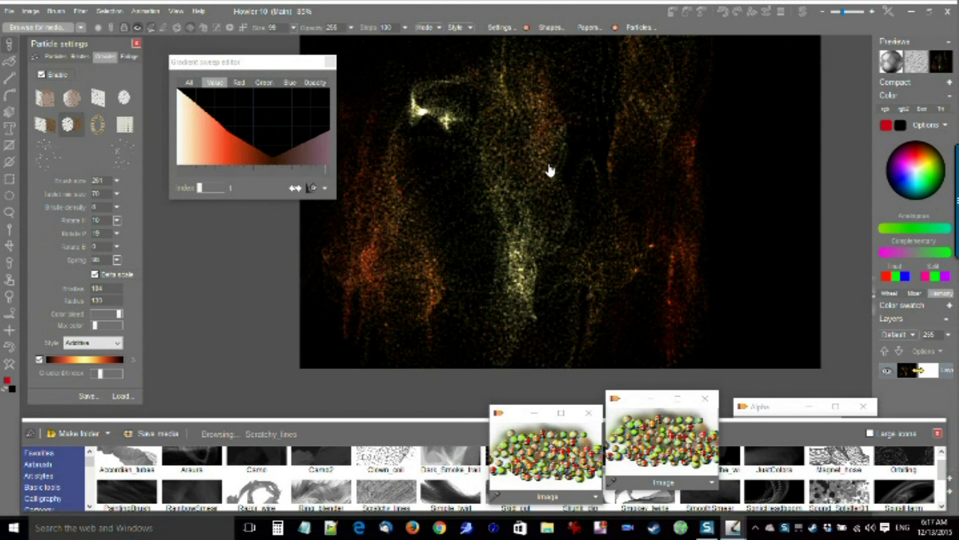
{"action": "mouse_move", "coordinate": [747, 117]}
{"action": "left_mouse_down"}
{"action": "mouse_move", "coordinate": [786, 289]}
{"action": "mouse_move", "coordinate": [761, 143]}
{"action": "left_mouse_up"}
{"action": "mouse_move", "coordinate": [402, 105]}
{"action": "left_mouse_down"}
{"action": "mouse_move", "coordinate": [572, 74]}
{"action": "mouse_move", "coordinate": [737, 89]}
{"action": "mouse_move", "coordinate": [780, 133]}
{"action": "mouse_move", "coordinate": [773, 222]}
{"action": "mouse_move", "coordinate": [619, 343]}
{"action": "mouse_move", "coordinate": [615, 293]}
{"action": "mouse_move", "coordinate": [561, 336]}
{"action": "mouse_move", "coordinate": [801, 255]}
{"action": "mouse_move", "coordinate": [681, 282]}
{"action": "mouse_move", "coordinate": [738, 212]}
{"action": "mouse_move", "coordinate": [673, 337]}
{"action": "left_mouse_up"}
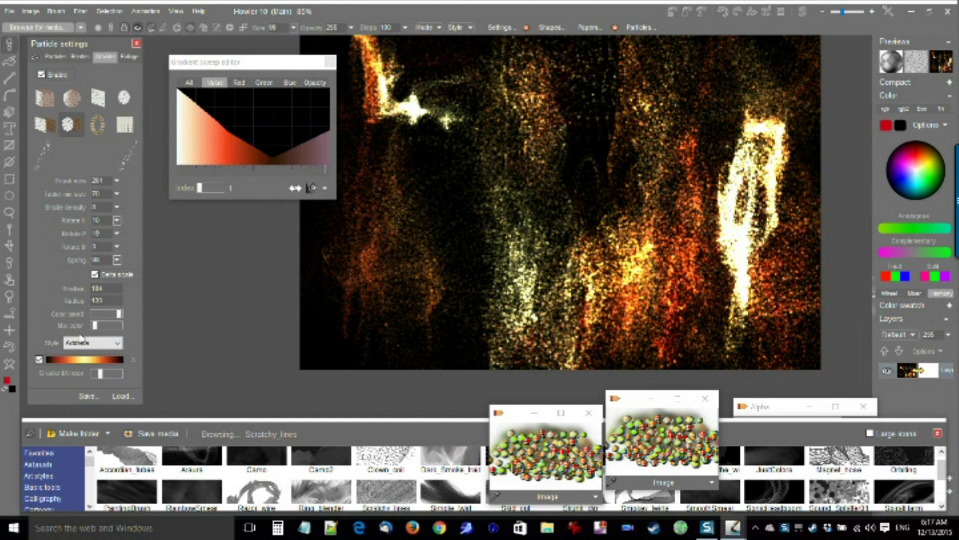
- Change the Style to Dynamic additive and paint large glowing strokes across the streaked canvas
{"action": "left_click", "coordinate": [95, 343]}
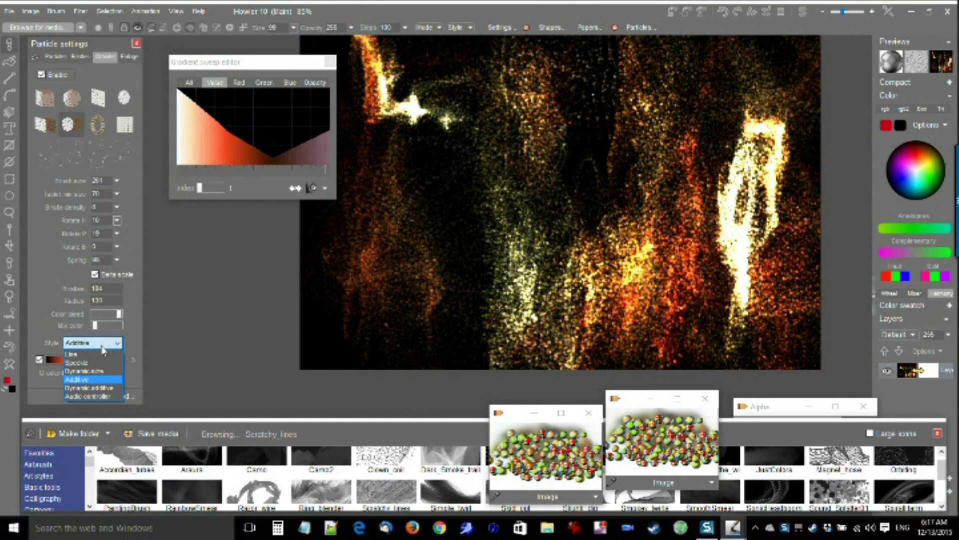
{"action": "left_click", "coordinate": [95, 388]}
{"action": "mouse_move", "coordinate": [410, 325]}
{"action": "left_mouse_down"}
{"action": "mouse_move", "coordinate": [707, 157]}
{"action": "mouse_move", "coordinate": [606, 336]}
{"action": "left_mouse_up"}
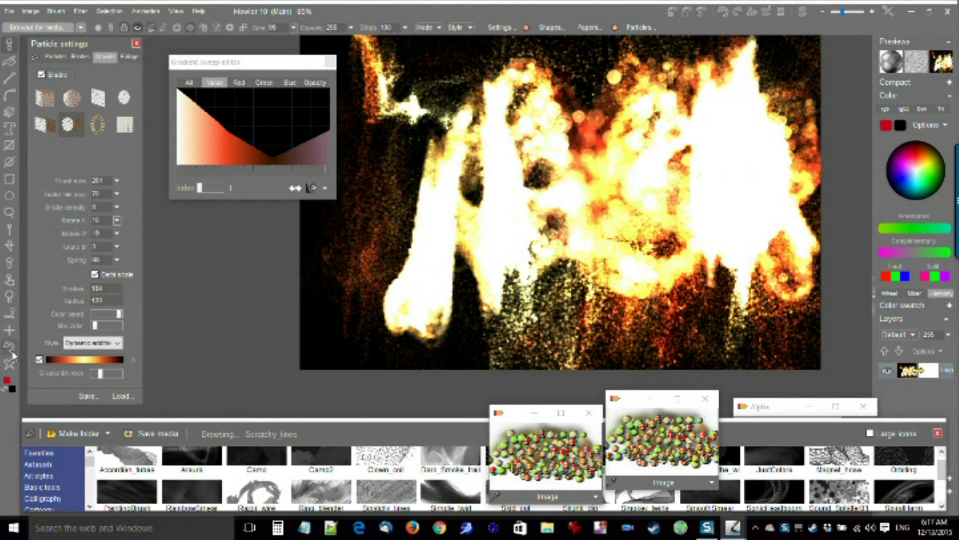
- Test a lower Color bleed with a Dynamic additive stroke, restore it near maximum, and raise Mix color to about two thirds
{"action": "left_click", "coordinate": [103, 314]}
{"action": "mouse_move", "coordinate": [367, 253]}
{"action": "left_mouse_down"}
{"action": "mouse_move", "coordinate": [680, 310]}
{"action": "mouse_move", "coordinate": [159, 358]}
{"action": "left_mouse_up"}
{"action": "left_click", "coordinate": [117, 314]}
{"action": "left_click", "coordinate": [112, 325]}
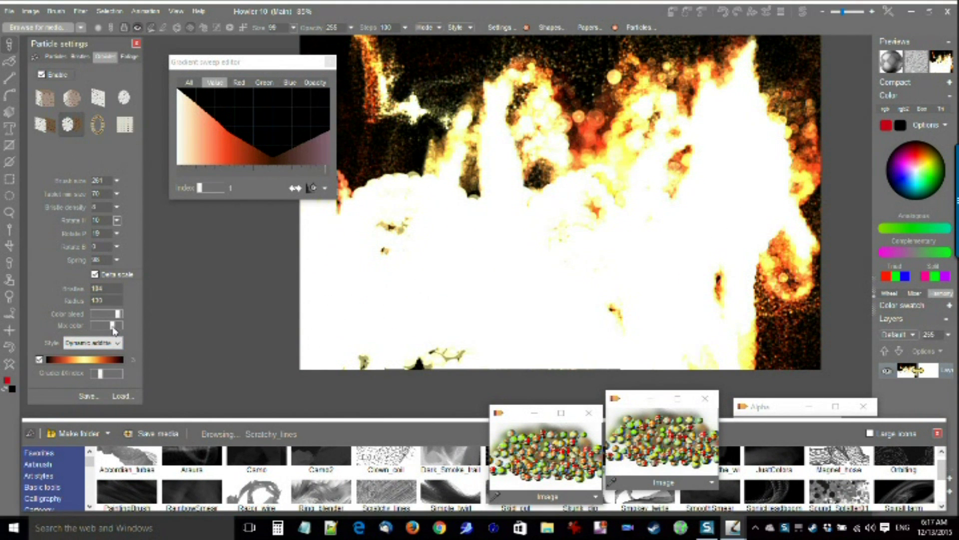
- Lower the brush Opacity to 35 and paint a Dynamic additive stroke across the canvas's upper part
{"action": "left_click", "coordinate": [351, 30]}
{"action": "left_click", "coordinate": [291, 42]}
{"action": "left_click_drag", "start_coordinate": [394, 76], "coordinate": [403, 217]}
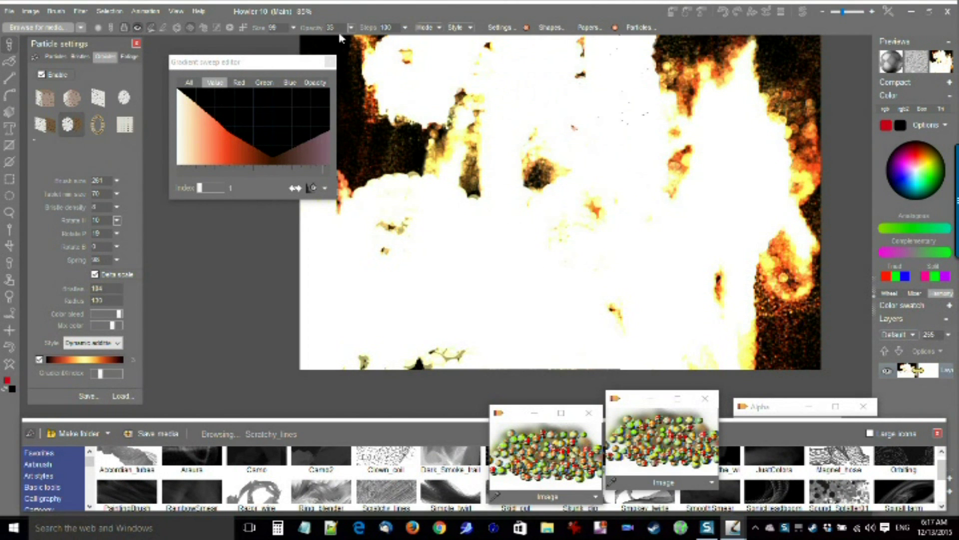
- Set Opacity to 255 and Size to 24, and paint more Dynamic additive strokes over the burnt-out canvas
{"action": "left_click", "coordinate": [352, 29]}
{"action": "left_click_drag", "start_coordinate": [332, 43], "coordinate": [355, 45]}
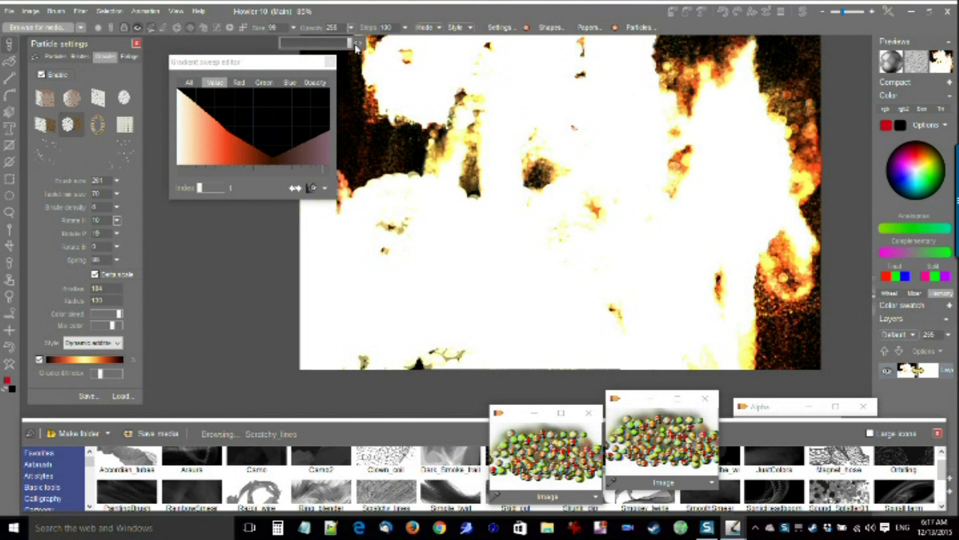
{"action": "left_click", "coordinate": [293, 29]}
{"action": "left_click_drag", "start_coordinate": [257, 42], "coordinate": [240, 44]}
{"action": "mouse_move", "coordinate": [402, 142]}
{"action": "left_mouse_down"}
{"action": "mouse_move", "coordinate": [478, 263]}
{"action": "mouse_move", "coordinate": [507, 221]}
{"action": "left_mouse_up"}
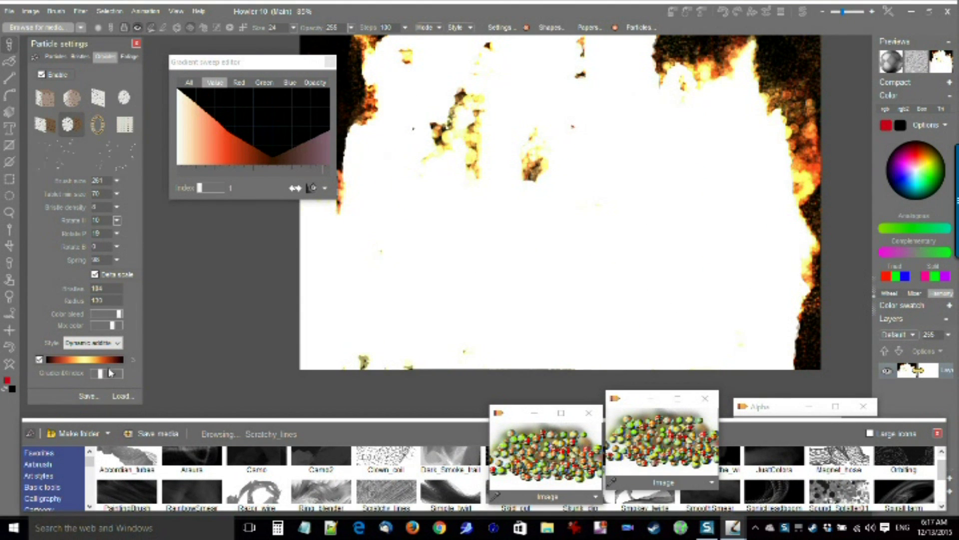
{"action": "left_click", "coordinate": [115, 346]}
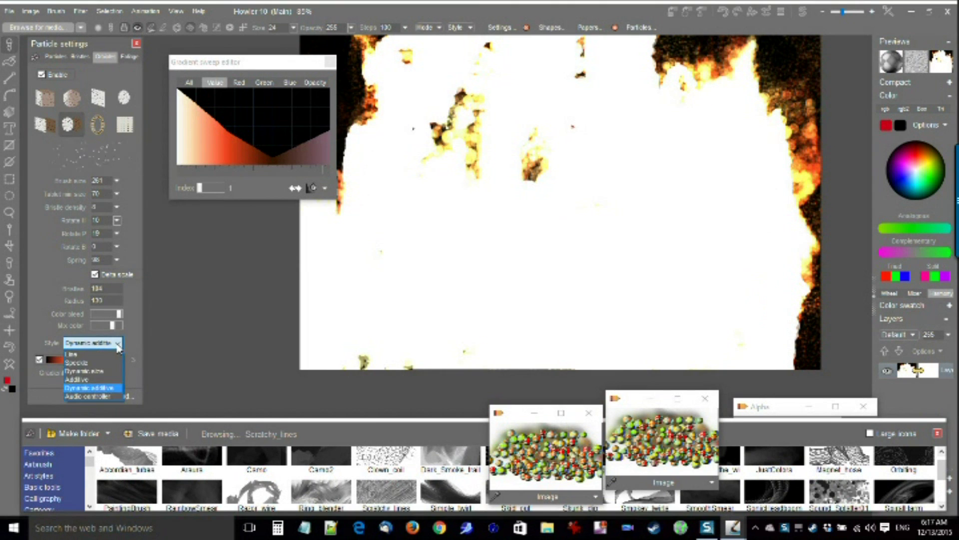
{"action": "left_click", "coordinate": [94, 388]}
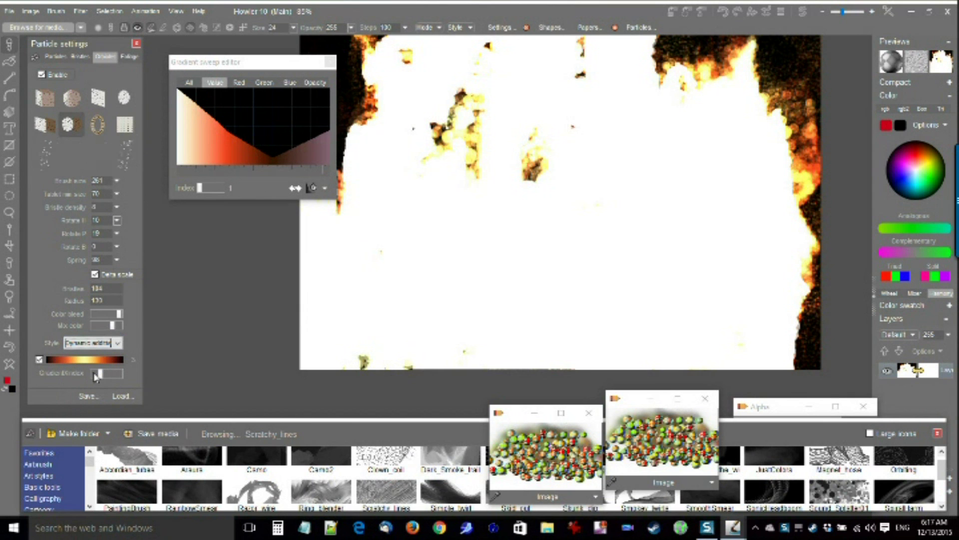
- Load the RainbowSmear preset from the enlarged media browser and paint a wide rainbow loop over the white area
{"action": "left_click", "coordinate": [469, 474]}
{"action": "left_click_drag", "start_coordinate": [413, 420], "coordinate": [414, 369]}
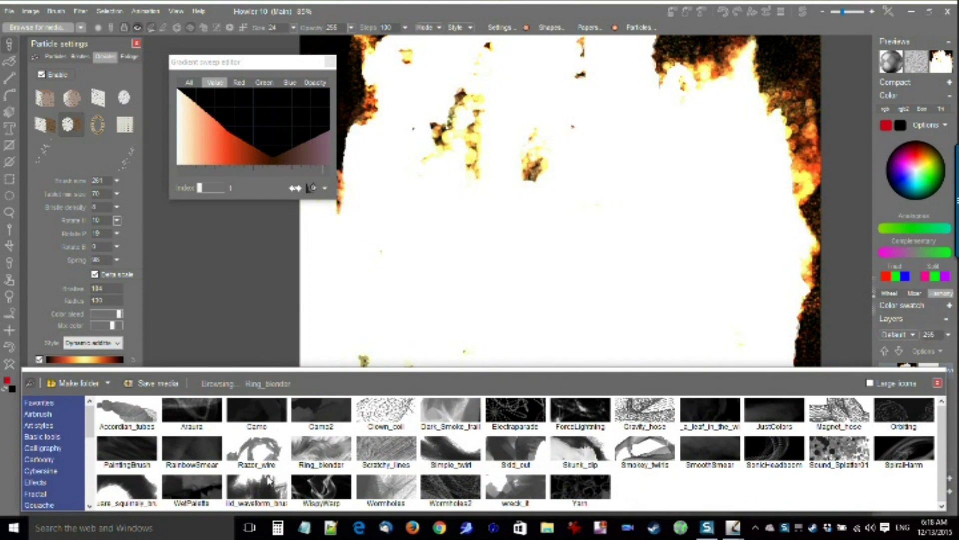
{"action": "left_click", "coordinate": [185, 455]}
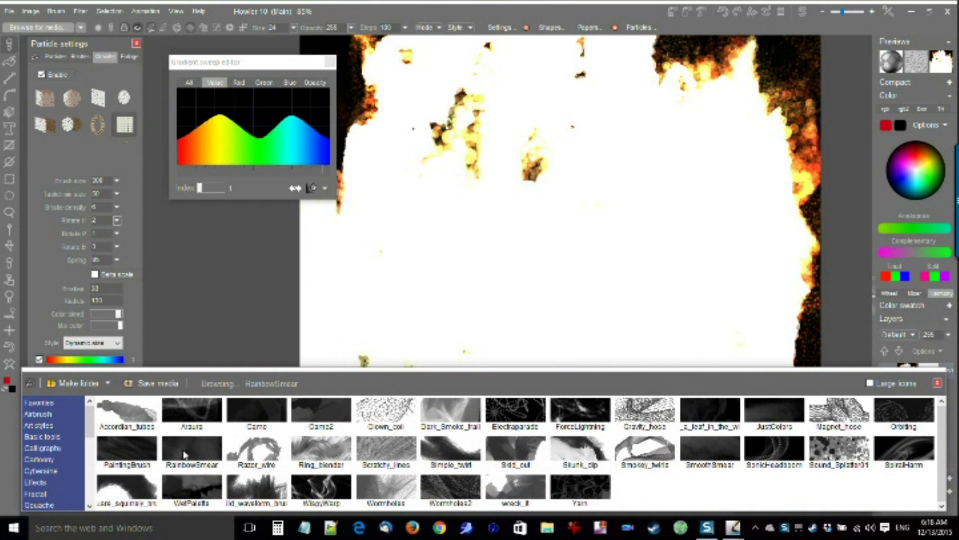
{"action": "mouse_move", "coordinate": [575, 220]}
{"action": "left_mouse_down"}
{"action": "mouse_move", "coordinate": [497, 305]}
{"action": "mouse_move", "coordinate": [760, 225]}
{"action": "mouse_move", "coordinate": [535, 175]}
{"action": "left_mouse_up"}
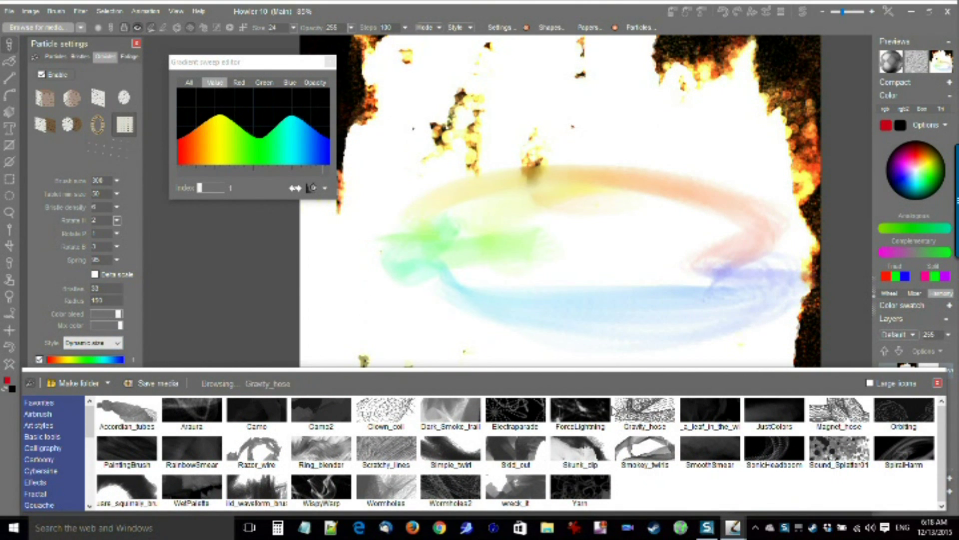
- Move the floating ball image clear of the media browser, restore the checkered balls on the canvas, and smear them with RainbowSmear
{"action": "left_click_drag", "start_coordinate": [608, 372], "coordinate": [616, 465]}
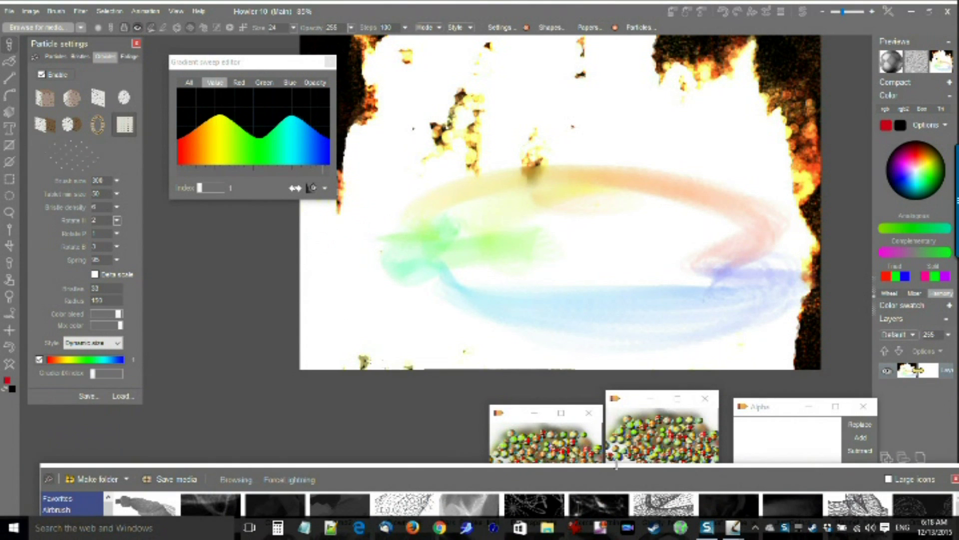
{"action": "left_click", "coordinate": [637, 399]}
{"action": "left_click_drag", "start_coordinate": [628, 405], "coordinate": [791, 38]}
{"action": "left_click_drag", "start_coordinate": [603, 466], "coordinate": [561, 382]}
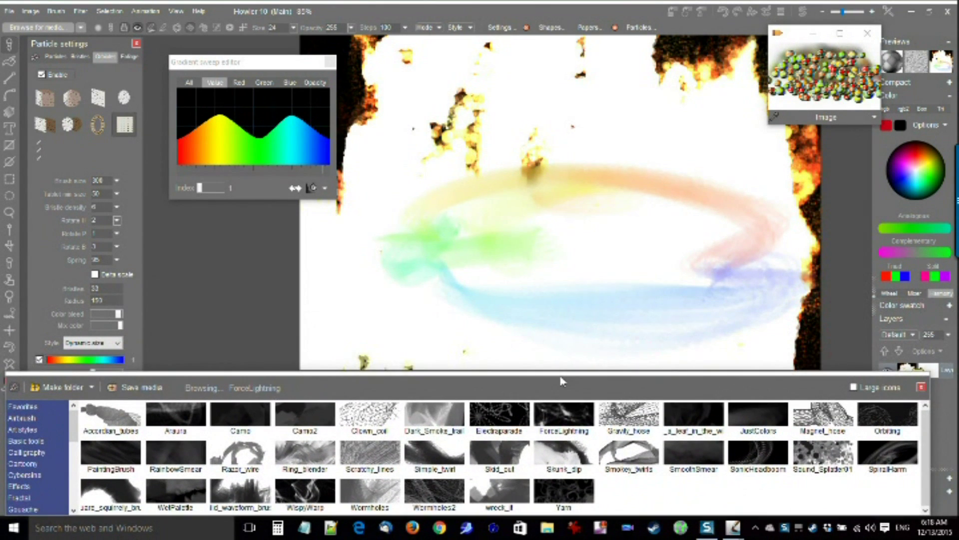
{"action": "mouse_move", "coordinate": [495, 244]}
{"action": "left_mouse_down"}
{"action": "mouse_move", "coordinate": [415, 318]}
{"action": "mouse_move", "coordinate": [598, 299]}
{"action": "mouse_move", "coordinate": [471, 293]}
{"action": "mouse_move", "coordinate": [646, 267]}
{"action": "mouse_move", "coordinate": [646, 294]}
{"action": "mouse_move", "coordinate": [475, 285]}
{"action": "left_mouse_up"}
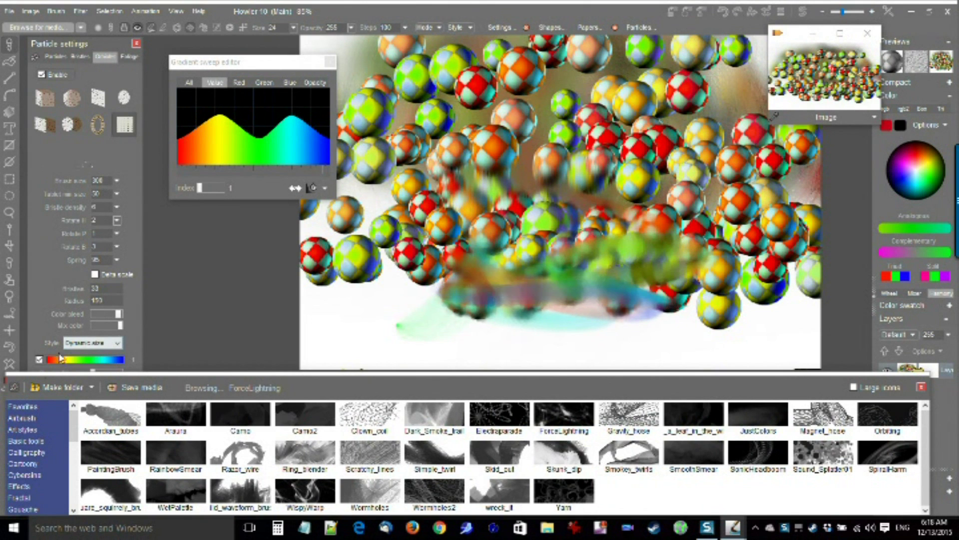
- Clear the canvas to black, paint looping RainbowSmear strokes, and smear black over the middle of them
{"action": "left_click", "coordinate": [12, 365]}
{"action": "mouse_move", "coordinate": [553, 119]}
{"action": "left_mouse_down"}
{"action": "mouse_move", "coordinate": [442, 154]}
{"action": "mouse_move", "coordinate": [517, 248]}
{"action": "mouse_move", "coordinate": [506, 166]}
{"action": "mouse_move", "coordinate": [514, 350]}
{"action": "mouse_move", "coordinate": [568, 255]}
{"action": "left_mouse_up"}
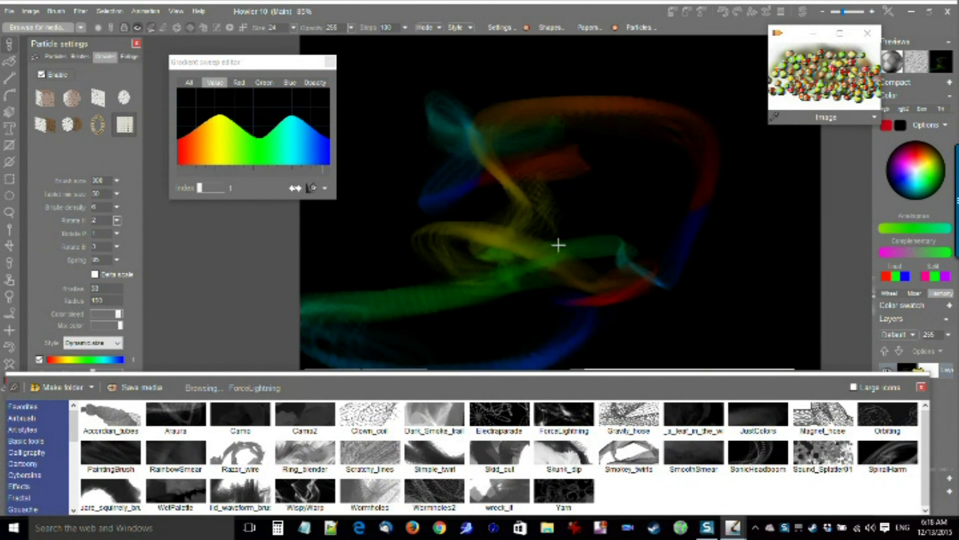
{"action": "scroll", "coordinate": [565, 234], "scroll_direction": "up", "scroll_amount": 3}
{"action": "mouse_move", "coordinate": [462, 200]}
{"action": "left_mouse_down"}
{"action": "mouse_move", "coordinate": [533, 252]}
{"action": "mouse_move", "coordinate": [464, 248]}
{"action": "mouse_move", "coordinate": [747, 177]}
{"action": "mouse_move", "coordinate": [512, 233]}
{"action": "mouse_move", "coordinate": [413, 273]}
{"action": "mouse_move", "coordinate": [372, 265]}
{"action": "mouse_move", "coordinate": [688, 230]}
{"action": "mouse_move", "coordinate": [739, 273]}
{"action": "mouse_move", "coordinate": [688, 178]}
{"action": "mouse_move", "coordinate": [586, 192]}
{"action": "mouse_move", "coordinate": [522, 249]}
{"action": "mouse_move", "coordinate": [442, 242]}
{"action": "mouse_move", "coordinate": [543, 155]}
{"action": "mouse_move", "coordinate": [367, 270]}
{"action": "mouse_move", "coordinate": [438, 258]}
{"action": "mouse_move", "coordinate": [286, 256]}
{"action": "mouse_move", "coordinate": [549, 105]}
{"action": "mouse_move", "coordinate": [688, 232]}
{"action": "mouse_move", "coordinate": [850, 310]}
{"action": "mouse_move", "coordinate": [492, 262]}
{"action": "mouse_move", "coordinate": [581, 182]}
{"action": "mouse_move", "coordinate": [451, 228]}
{"action": "mouse_move", "coordinate": [533, 206]}
{"action": "mouse_move", "coordinate": [469, 258]}
{"action": "mouse_move", "coordinate": [611, 272]}
{"action": "mouse_move", "coordinate": [393, 228]}
{"action": "mouse_move", "coordinate": [521, 152]}
{"action": "mouse_move", "coordinate": [418, 235]}
{"action": "mouse_move", "coordinate": [473, 281]}
{"action": "mouse_move", "coordinate": [400, 224]}
{"action": "mouse_move", "coordinate": [492, 207]}
{"action": "mouse_move", "coordinate": [368, 251]}
{"action": "mouse_move", "coordinate": [377, 222]}
{"action": "mouse_move", "coordinate": [254, 291]}
{"action": "mouse_move", "coordinate": [503, 246]}
{"action": "mouse_move", "coordinate": [629, 262]}
{"action": "mouse_move", "coordinate": [692, 299]}
{"action": "mouse_move", "coordinate": [543, 203]}
{"action": "mouse_move", "coordinate": [716, 279]}
{"action": "mouse_move", "coordinate": [597, 202]}
{"action": "mouse_move", "coordinate": [508, 203]}
{"action": "left_mouse_up"}
{"action": "scroll", "coordinate": [553, 180], "scroll_direction": "down", "scroll_amount": 4}
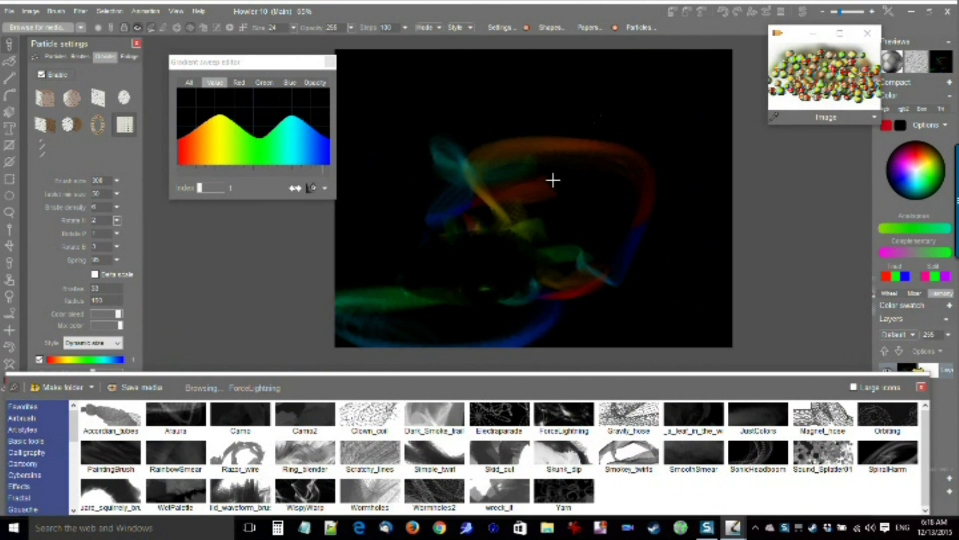
- Build up broad, overlapping RainbowSmear strokes across the black canvas
{"action": "scroll", "coordinate": [553, 181], "scroll_direction": "up", "scroll_amount": 2}
{"action": "mouse_move", "coordinate": [422, 111]}
{"action": "left_mouse_down"}
{"action": "mouse_move", "coordinate": [431, 158]}
{"action": "mouse_move", "coordinate": [413, 163]}
{"action": "mouse_move", "coordinate": [493, 137]}
{"action": "mouse_move", "coordinate": [486, 199]}
{"action": "mouse_move", "coordinate": [448, 165]}
{"action": "mouse_move", "coordinate": [479, 174]}
{"action": "mouse_move", "coordinate": [399, 144]}
{"action": "mouse_move", "coordinate": [521, 186]}
{"action": "mouse_move", "coordinate": [492, 173]}
{"action": "mouse_move", "coordinate": [498, 238]}
{"action": "mouse_move", "coordinate": [604, 186]}
{"action": "mouse_move", "coordinate": [443, 141]}
{"action": "mouse_move", "coordinate": [548, 145]}
{"action": "mouse_move", "coordinate": [575, 258]}
{"action": "mouse_move", "coordinate": [552, 182]}
{"action": "left_mouse_up"}
{"action": "mouse_move", "coordinate": [580, 239]}
{"action": "left_mouse_down"}
{"action": "mouse_move", "coordinate": [646, 257]}
{"action": "mouse_move", "coordinate": [663, 288]}
{"action": "left_mouse_up"}
{"action": "mouse_move", "coordinate": [466, 272]}
{"action": "left_mouse_down"}
{"action": "mouse_move", "coordinate": [557, 212]}
{"action": "mouse_move", "coordinate": [481, 249]}
{"action": "mouse_move", "coordinate": [403, 107]}
{"action": "mouse_move", "coordinate": [597, 260]}
{"action": "mouse_move", "coordinate": [414, 250]}
{"action": "mouse_move", "coordinate": [459, 163]}
{"action": "left_mouse_up"}
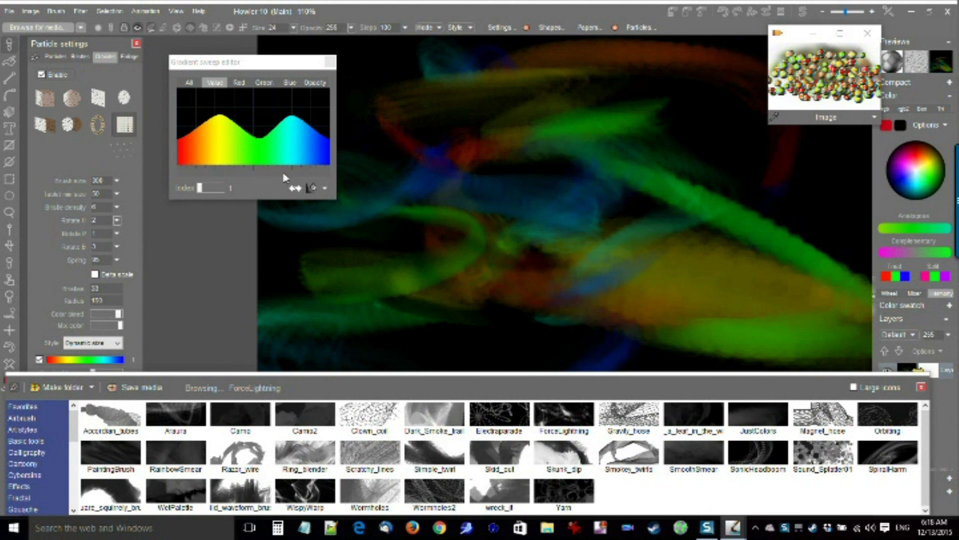
- Close the gradient sweep editor, load the Araura preset, and paint woven rainbow strokes on a canvas cleared to black
{"action": "left_click", "coordinate": [329, 62]}
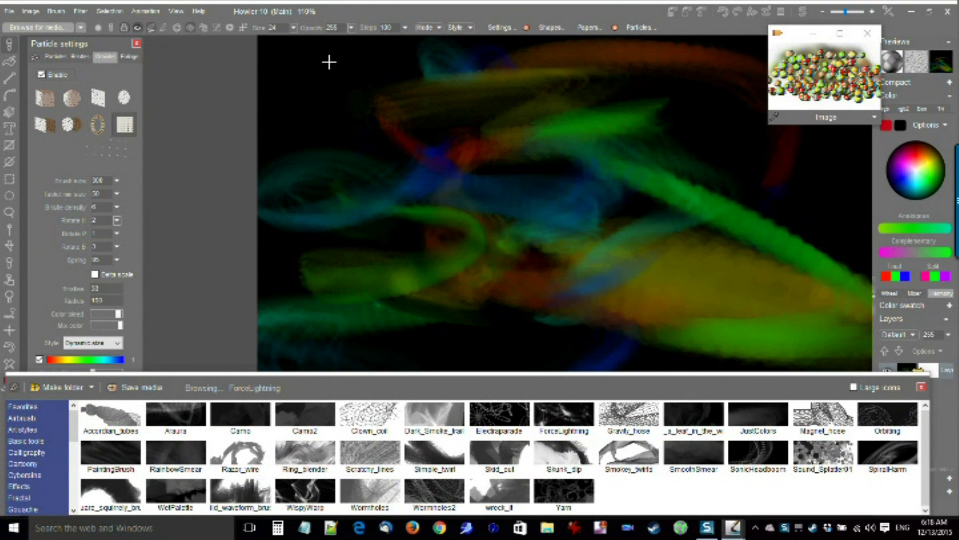
{"action": "left_click", "coordinate": [178, 420]}
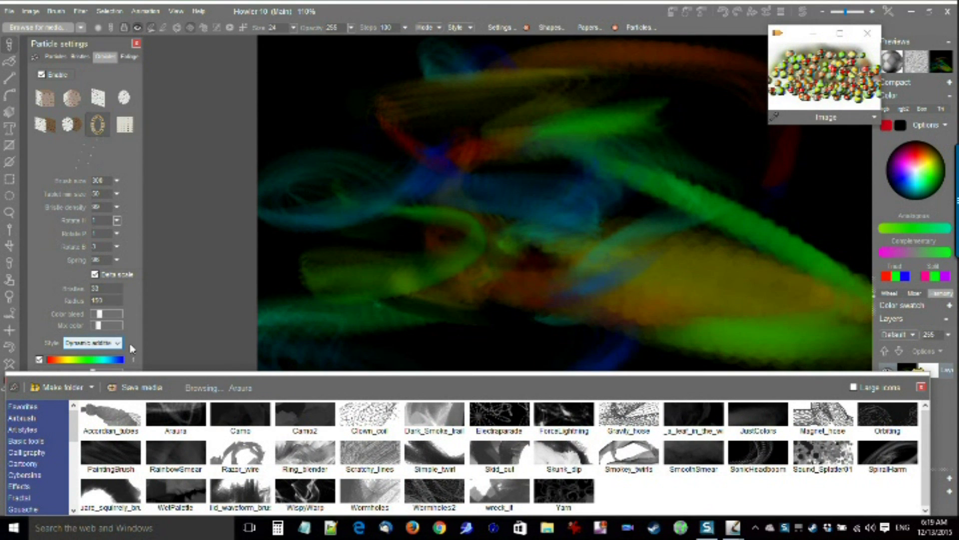
{"action": "mouse_move", "coordinate": [338, 143]}
{"action": "left_mouse_down"}
{"action": "mouse_move", "coordinate": [422, 253]}
{"action": "mouse_move", "coordinate": [576, 103]}
{"action": "mouse_move", "coordinate": [460, 293]}
{"action": "left_mouse_up"}
{"action": "left_click", "coordinate": [10, 364]}
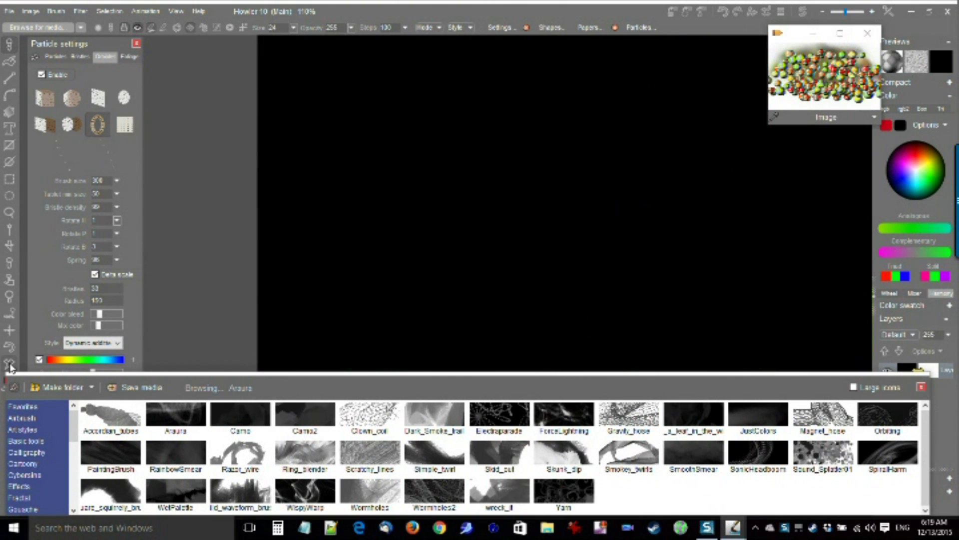
{"action": "mouse_move", "coordinate": [311, 109]}
{"action": "left_mouse_down"}
{"action": "mouse_move", "coordinate": [362, 165]}
{"action": "mouse_move", "coordinate": [611, 111]}
{"action": "mouse_move", "coordinate": [775, 278]}
{"action": "mouse_move", "coordinate": [538, 366]}
{"action": "mouse_move", "coordinate": [499, 204]}
{"action": "left_mouse_up"}
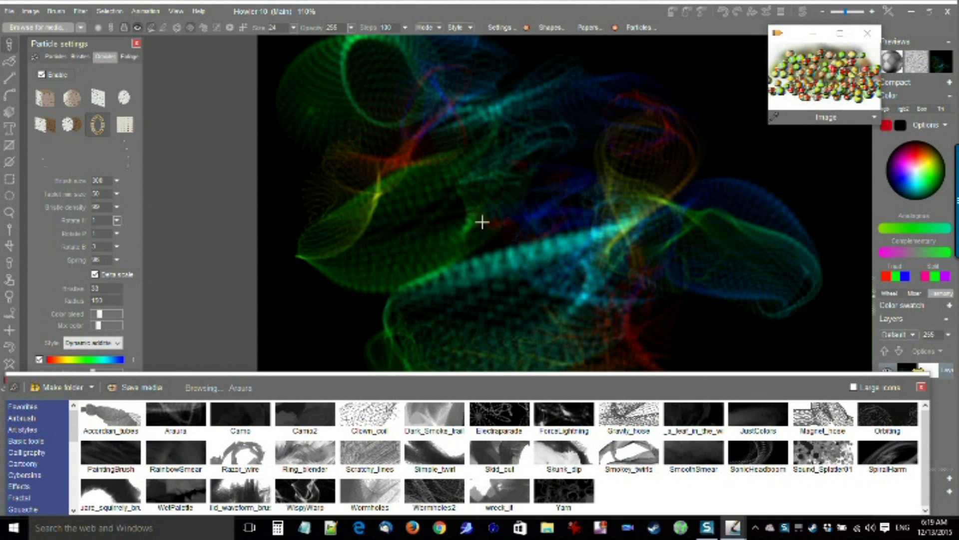
- Set Spring to 100, clear the canvas to black, and place test dabs with the Araura brush
{"action": "left_click", "coordinate": [117, 260]}
{"action": "left_click_drag", "start_coordinate": [109, 275], "coordinate": [124, 277]}
{"action": "left_click", "coordinate": [9, 364]}
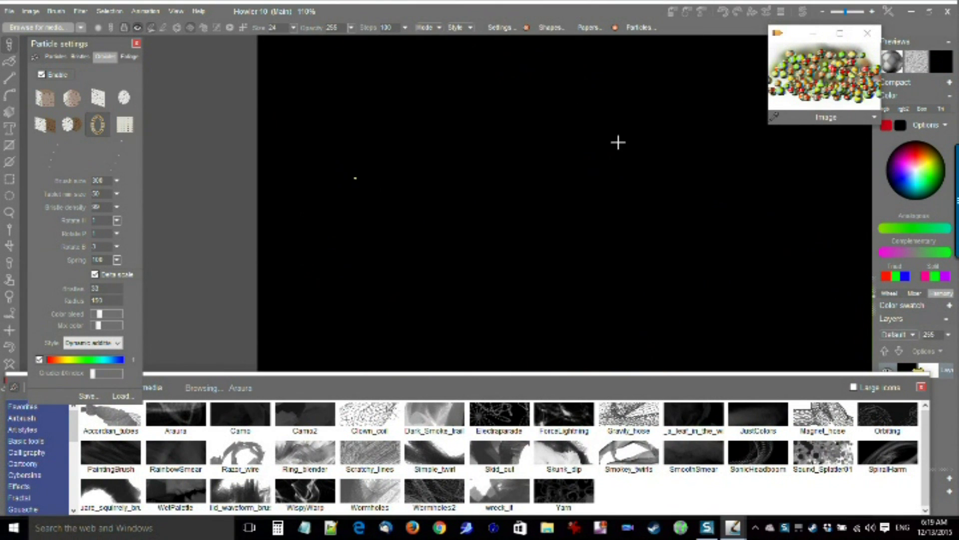
{"action": "left_click", "coordinate": [476, 252]}
- Set Spring to 99 and paint large, bright multicolored Araura strokes across the canvas
{"action": "left_click", "coordinate": [116, 260]}
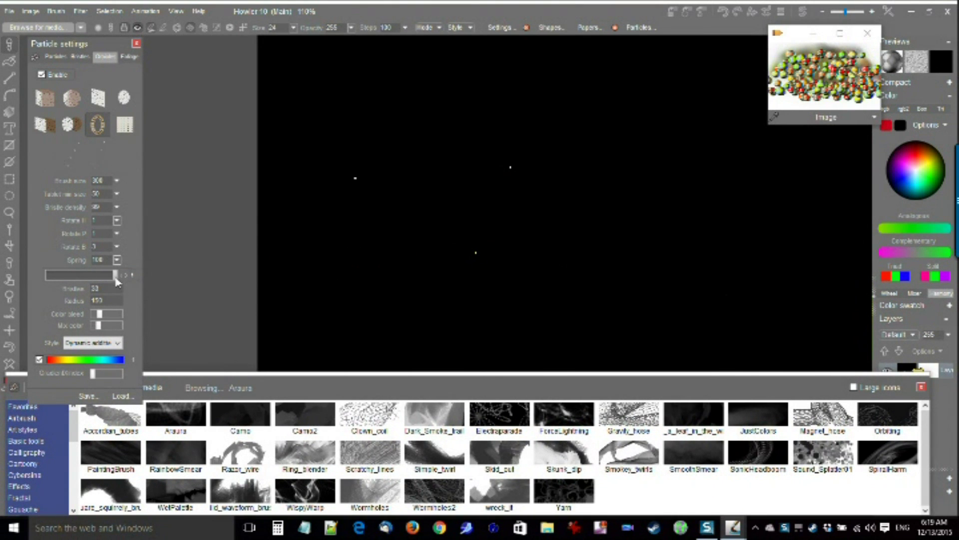
{"action": "mouse_move", "coordinate": [351, 204]}
{"action": "left_mouse_down"}
{"action": "mouse_move", "coordinate": [398, 254]}
{"action": "mouse_move", "coordinate": [703, 229]}
{"action": "mouse_move", "coordinate": [595, 108]}
{"action": "mouse_move", "coordinate": [571, 148]}
{"action": "mouse_move", "coordinate": [719, 258]}
{"action": "left_mouse_up"}
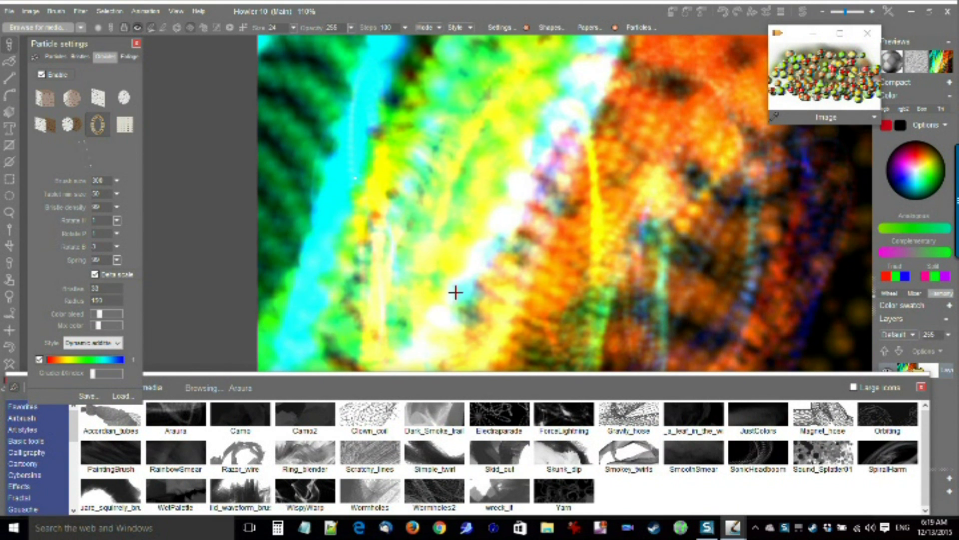
{"action": "left_click_drag", "start_coordinate": [431, 243], "coordinate": [694, 241]}
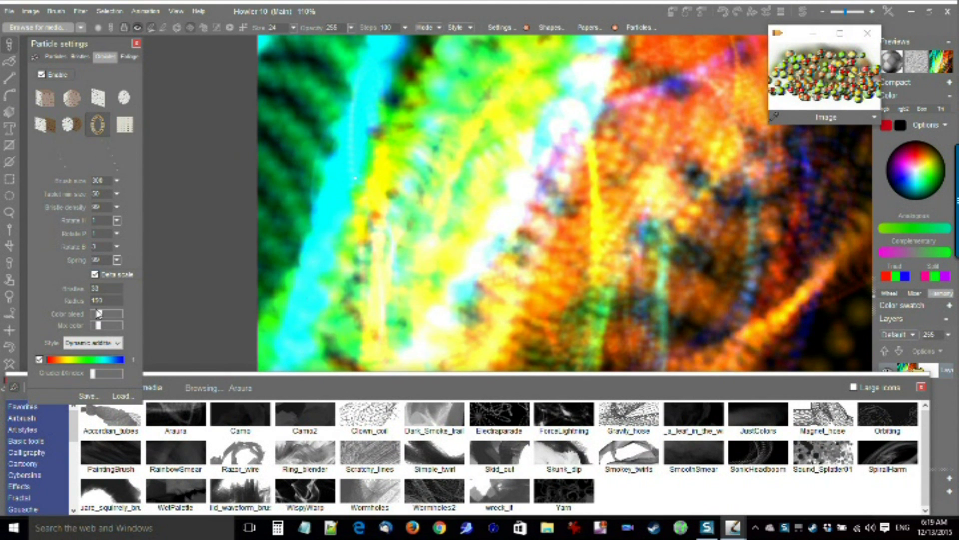
- Set Spring to 97, test it with an Araura stroke, and clear the canvas to black
{"action": "left_click", "coordinate": [117, 260]}
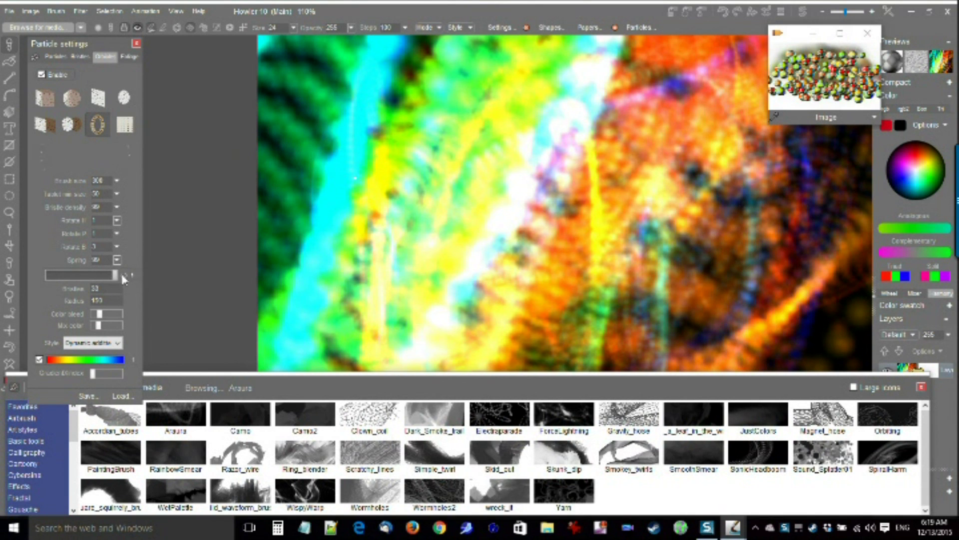
{"action": "left_click_drag", "start_coordinate": [121, 274], "coordinate": [121, 275]}
{"action": "left_click_drag", "start_coordinate": [482, 198], "coordinate": [177, 305]}
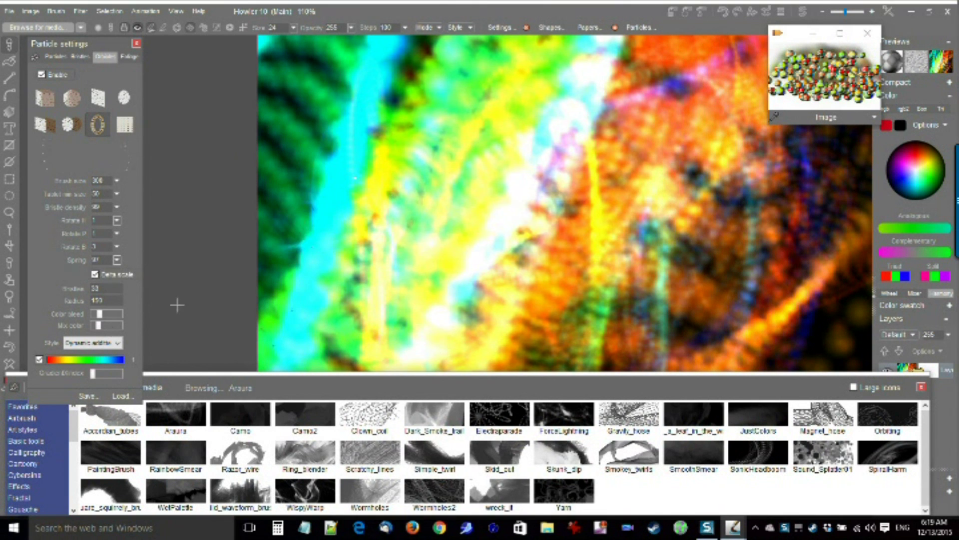
{"action": "left_click", "coordinate": [8, 363]}
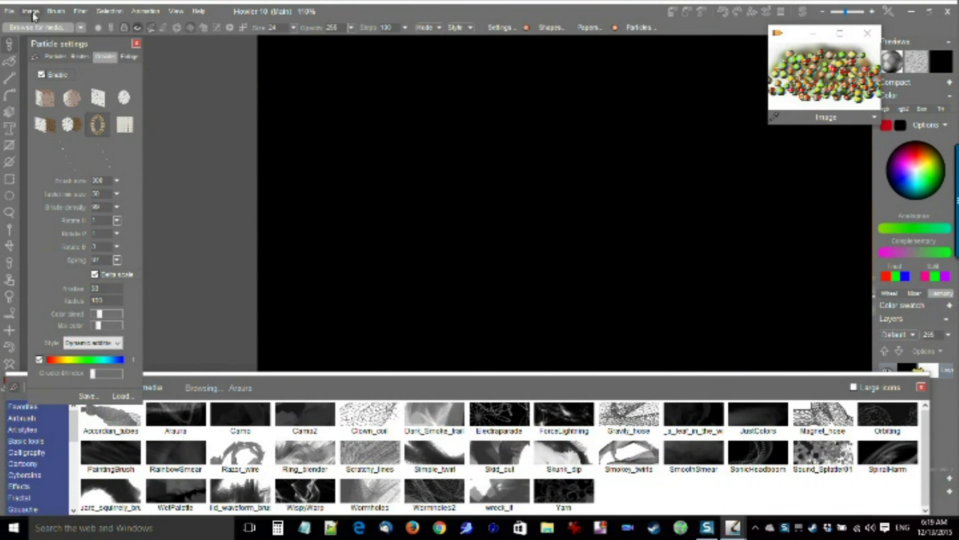
- Close the current document and create a new black one, doubling the default size to 2048 by 1536
{"action": "left_click", "coordinate": [12, 14]}
{"action": "left_click", "coordinate": [18, 18]}
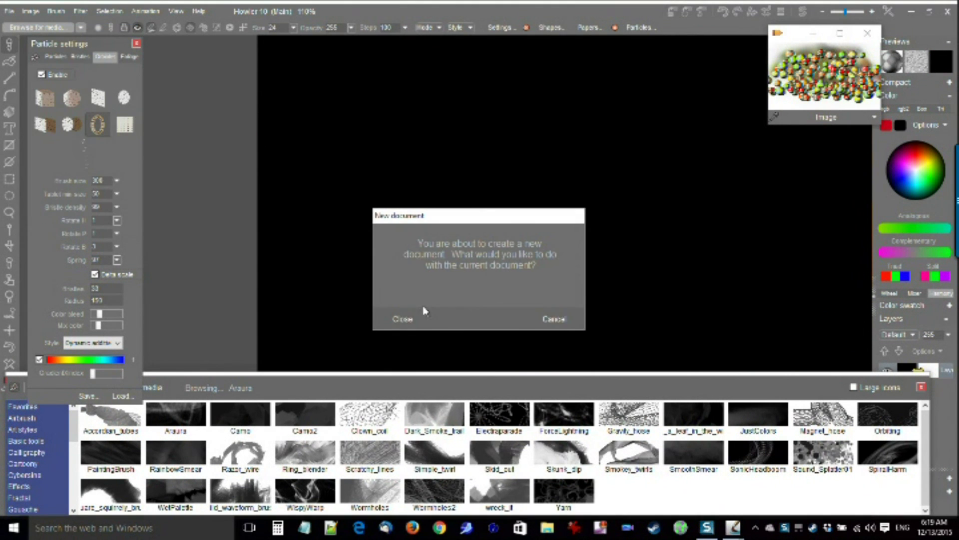
{"action": "left_click", "coordinate": [404, 319]}
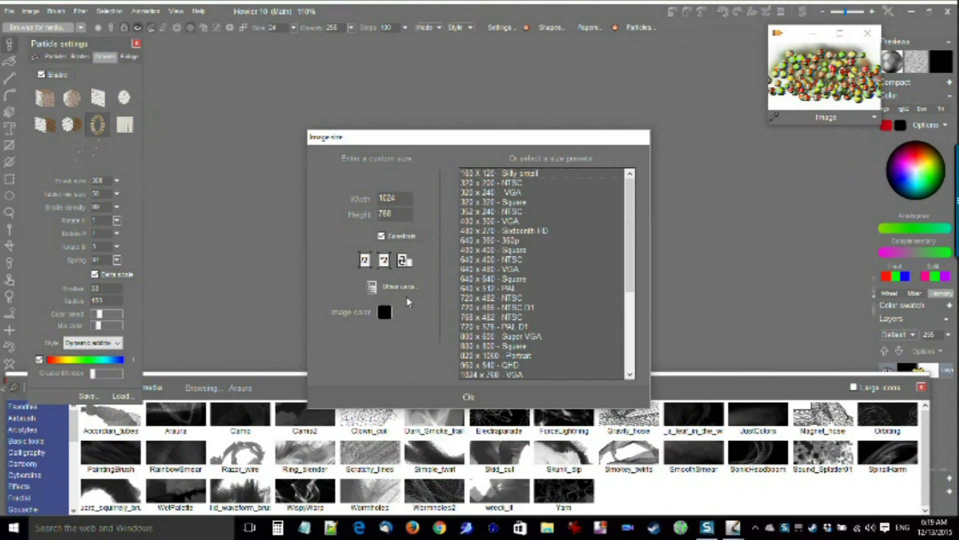
{"action": "left_click_drag", "start_coordinate": [415, 159], "coordinate": [357, 75]}
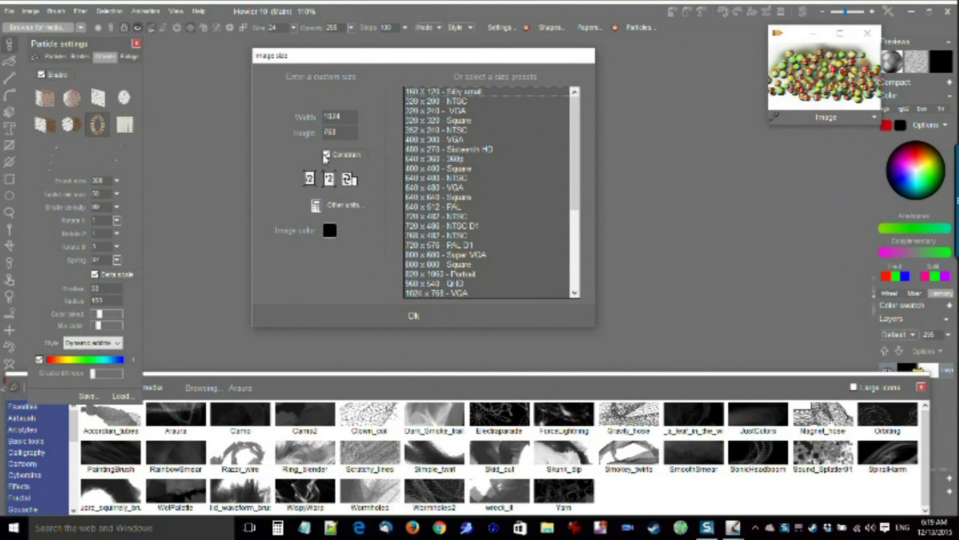
{"action": "left_click", "coordinate": [331, 181]}
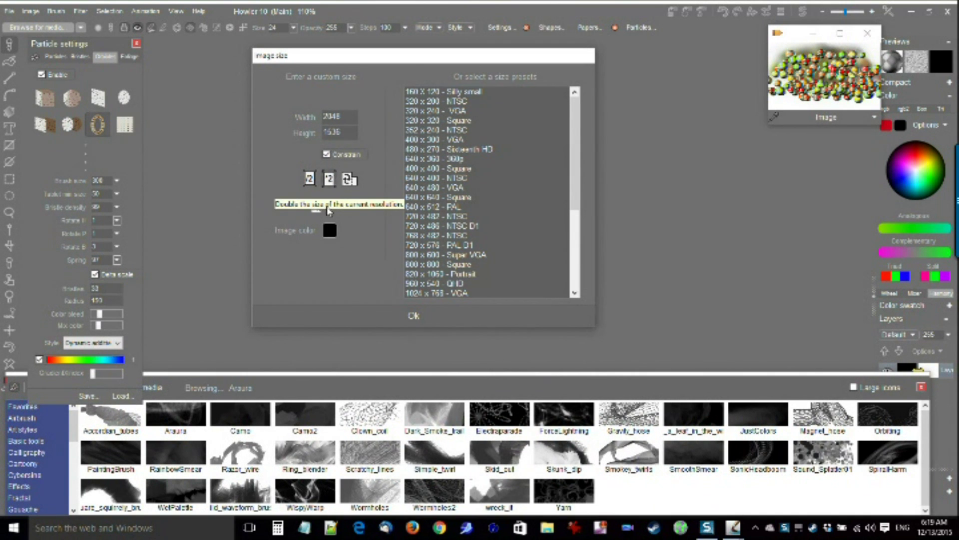
{"action": "left_click", "coordinate": [413, 316]}
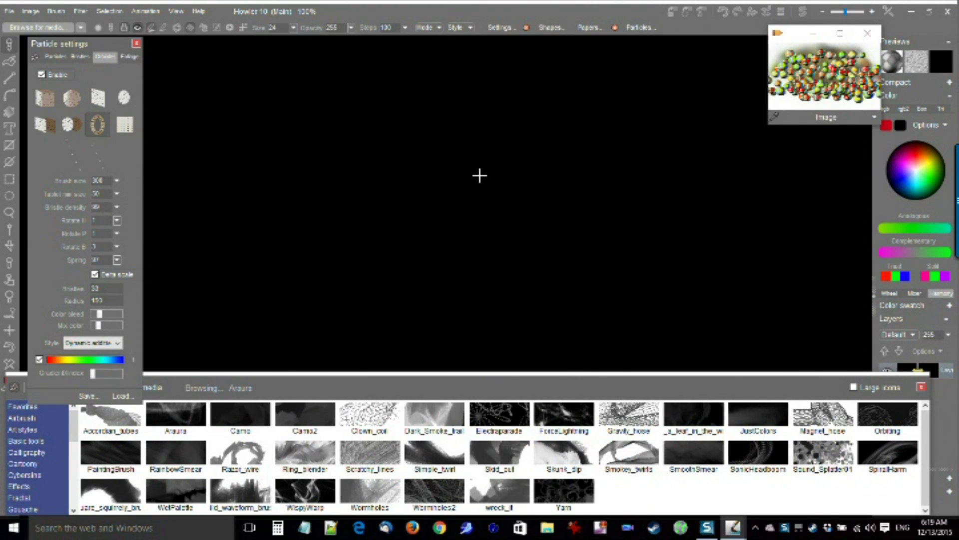
{"action": "scroll", "coordinate": [480, 175], "scroll_direction": "down", "scroll_amount": 4}
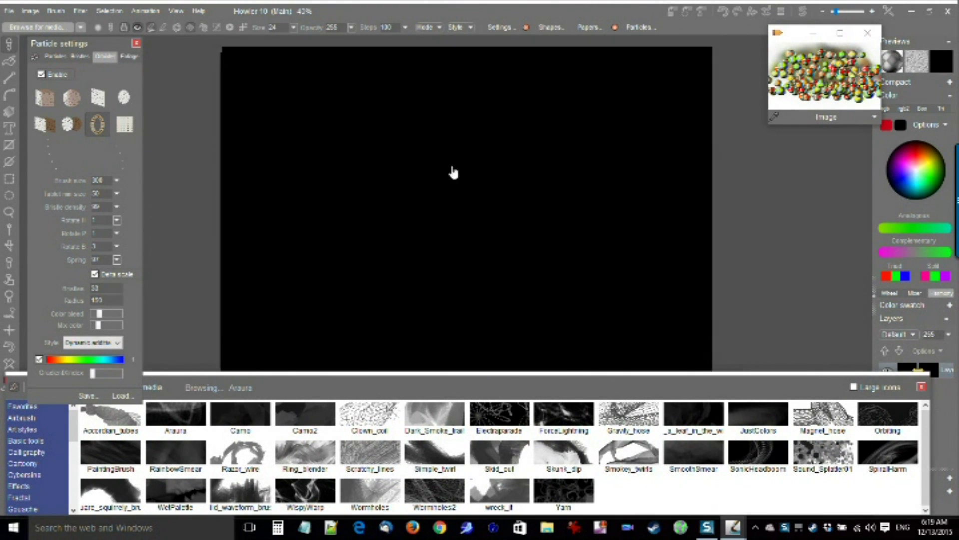
{"action": "scroll", "coordinate": [488, 154], "scroll_direction": "down", "scroll_amount": 3}
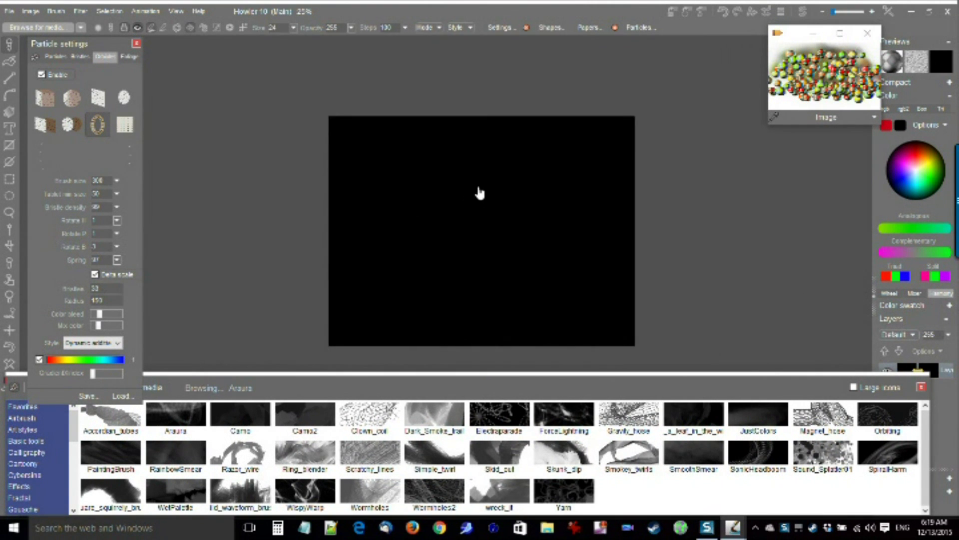
{"action": "scroll", "coordinate": [475, 195], "scroll_direction": "up", "scroll_amount": 3}
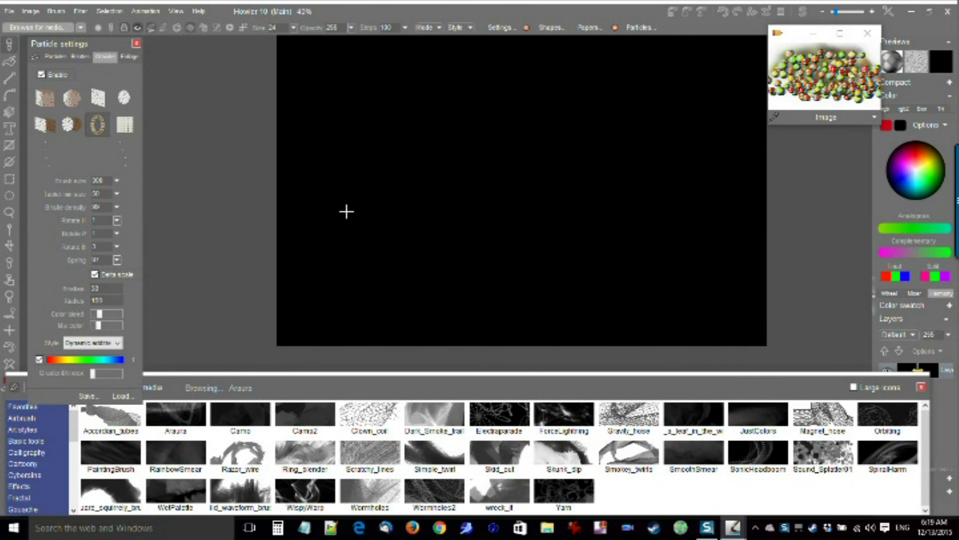
{"action": "left_click_drag", "start_coordinate": [369, 196], "coordinate": [407, 228]}
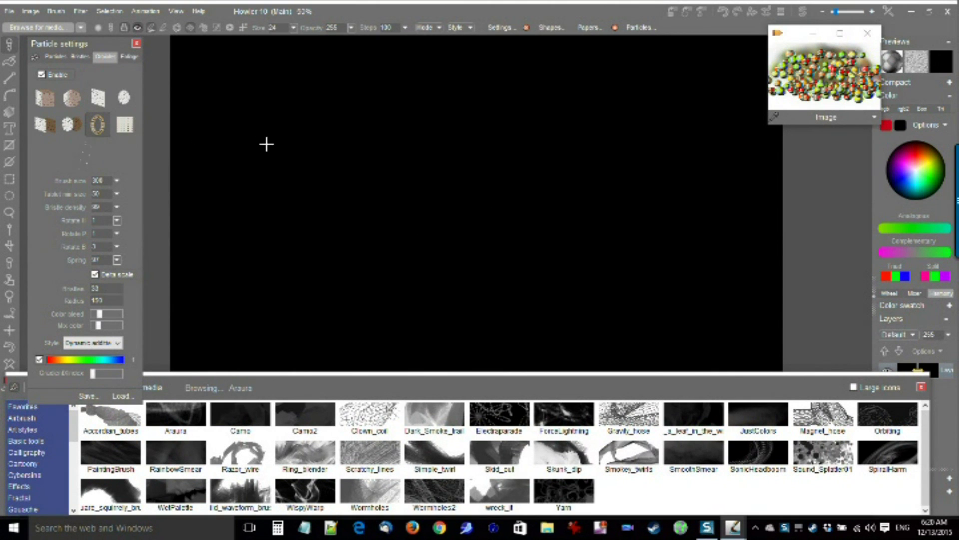
- Paint looping multicolored Araura strokes across the new 2048 by 1536 canvas with Spring at 97
{"action": "left_click", "coordinate": [7, 313]}
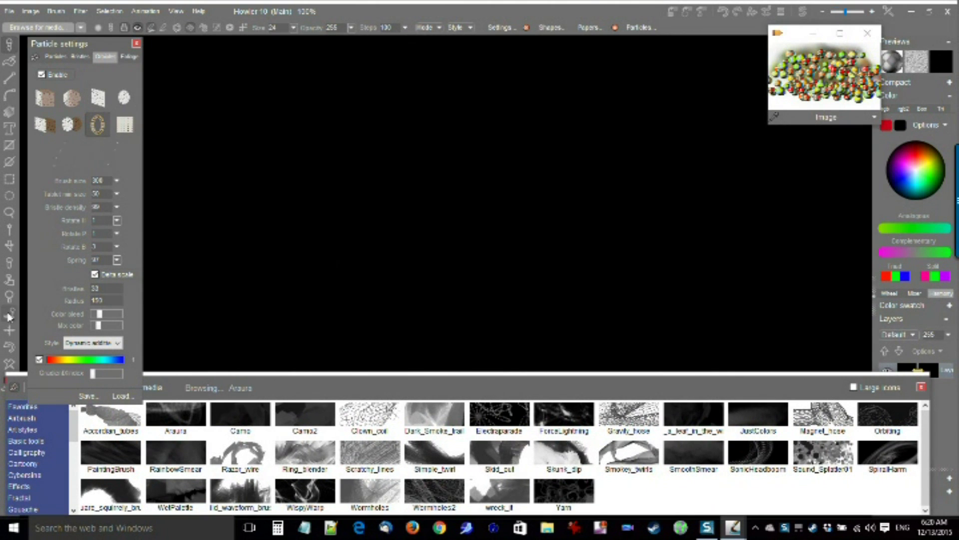
{"action": "left_click_drag", "start_coordinate": [569, 272], "coordinate": [377, 272]}
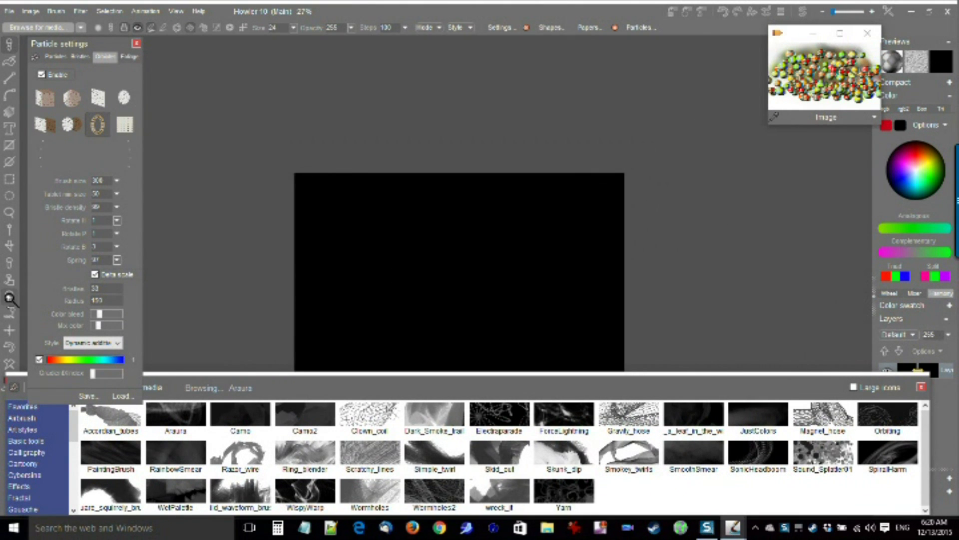
{"action": "left_click", "coordinate": [10, 283]}
{"action": "left_click_drag", "start_coordinate": [462, 295], "coordinate": [496, 199]}
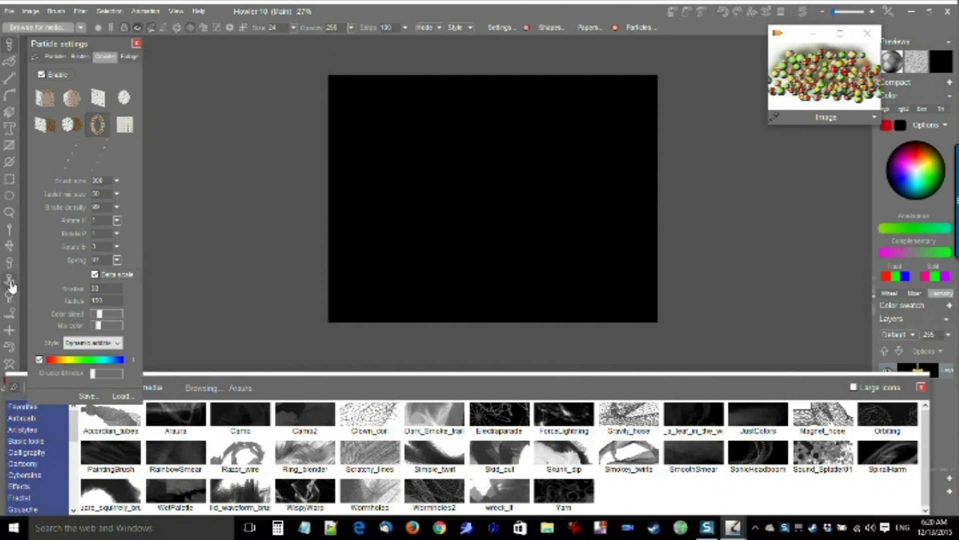
{"action": "mouse_move", "coordinate": [445, 273]}
{"action": "left_mouse_down"}
{"action": "mouse_move", "coordinate": [452, 265]}
{"action": "mouse_move", "coordinate": [459, 284]}
{"action": "left_mouse_up"}
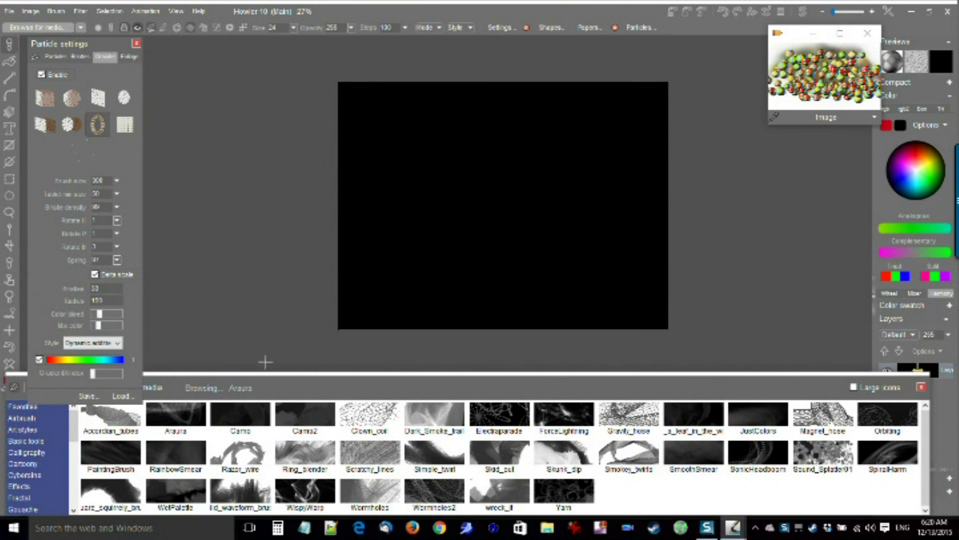
{"action": "left_click_drag", "start_coordinate": [524, 205], "coordinate": [479, 231]}
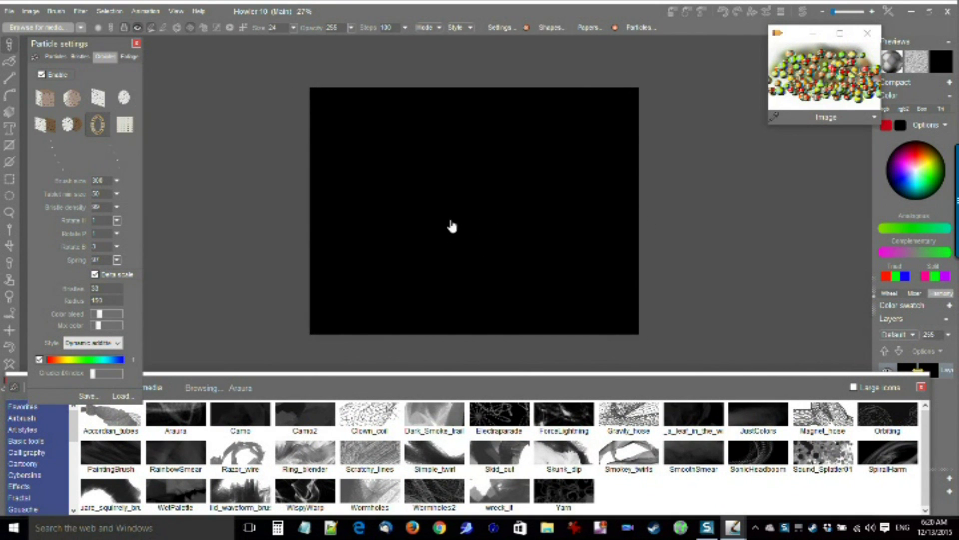
{"action": "scroll", "coordinate": [452, 226], "scroll_direction": "up", "scroll_amount": 1}
{"action": "scroll", "coordinate": [466, 227], "scroll_direction": "down", "scroll_amount": 1}
{"action": "scroll", "coordinate": [456, 229], "scroll_direction": "up", "scroll_amount": 1}
{"action": "mouse_move", "coordinate": [395, 219]}
{"action": "left_mouse_down"}
{"action": "mouse_move", "coordinate": [364, 212]}
{"action": "mouse_move", "coordinate": [538, 218]}
{"action": "mouse_move", "coordinate": [606, 122]}
{"action": "mouse_move", "coordinate": [651, 310]}
{"action": "mouse_move", "coordinate": [334, 319]}
{"action": "left_mouse_up"}
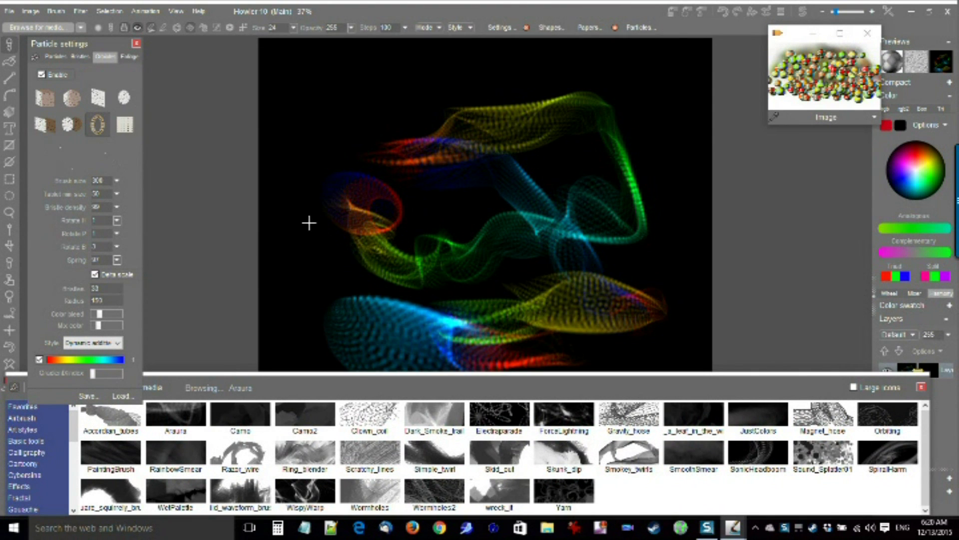
- Build up a dense, bright Araura stroke along the canvas's left half, and clear the canvas to black
{"action": "mouse_move", "coordinate": [309, 223]}
{"action": "left_mouse_down"}
{"action": "mouse_move", "coordinate": [416, 142]}
{"action": "mouse_move", "coordinate": [332, 215]}
{"action": "mouse_move", "coordinate": [392, 140]}
{"action": "mouse_move", "coordinate": [345, 199]}
{"action": "mouse_move", "coordinate": [338, 254]}
{"action": "mouse_move", "coordinate": [374, 157]}
{"action": "mouse_move", "coordinate": [338, 276]}
{"action": "mouse_move", "coordinate": [386, 163]}
{"action": "mouse_move", "coordinate": [455, 105]}
{"action": "mouse_move", "coordinate": [379, 125]}
{"action": "mouse_move", "coordinate": [310, 283]}
{"action": "mouse_move", "coordinate": [414, 127]}
{"action": "mouse_move", "coordinate": [344, 190]}
{"action": "mouse_move", "coordinate": [343, 309]}
{"action": "mouse_move", "coordinate": [391, 123]}
{"action": "mouse_move", "coordinate": [405, 114]}
{"action": "mouse_move", "coordinate": [359, 221]}
{"action": "mouse_move", "coordinate": [383, 337]}
{"action": "mouse_move", "coordinate": [344, 195]}
{"action": "left_mouse_up"}
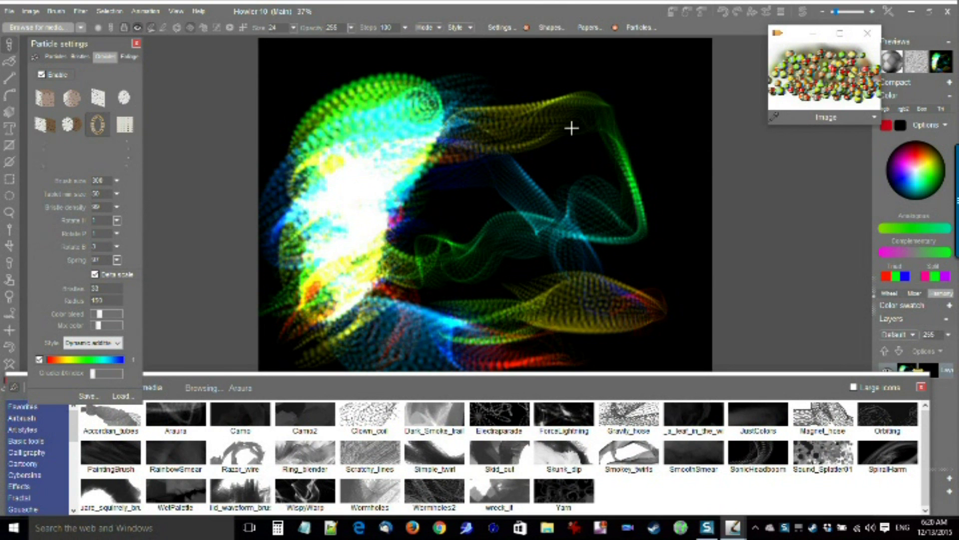
{"action": "scroll", "coordinate": [492, 190], "scroll_direction": "up", "scroll_amount": 3}
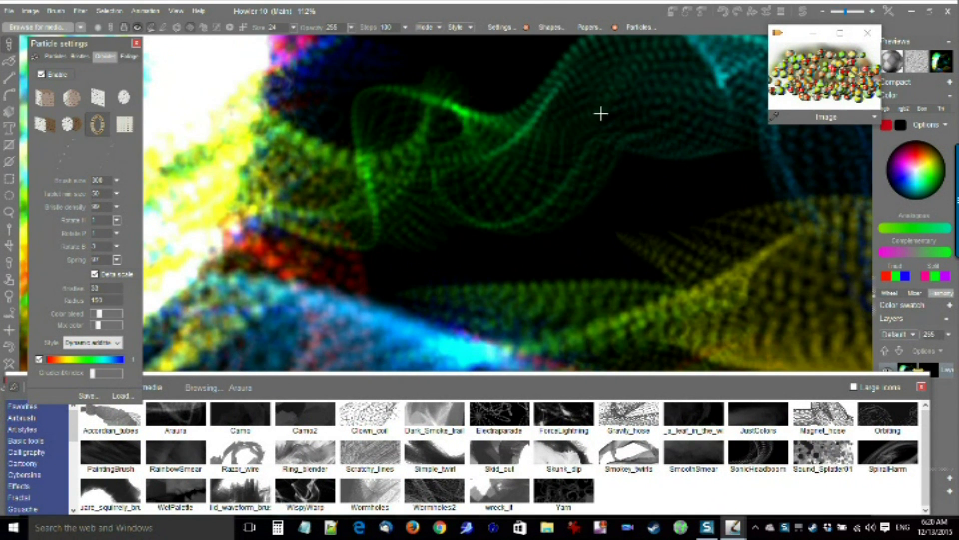
{"action": "scroll", "coordinate": [601, 114], "scroll_direction": "down", "scroll_amount": 3}
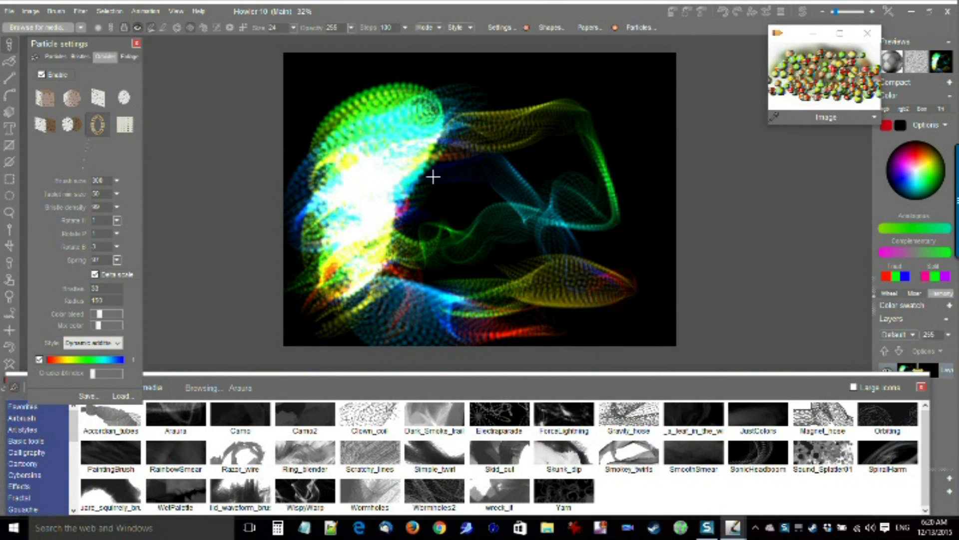
{"action": "left_click", "coordinate": [11, 367]}
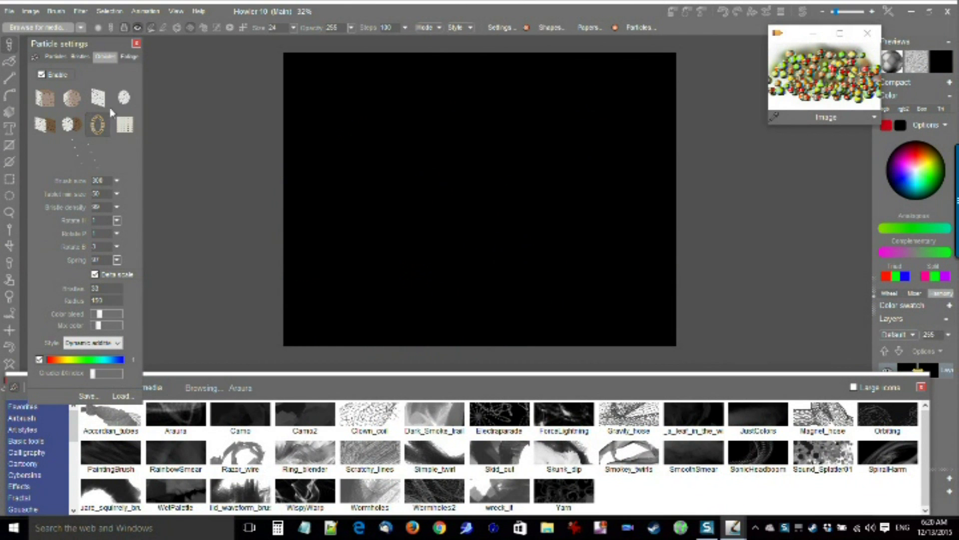
- Close the current document and create a new black one of 4096 by 3072
{"action": "left_click", "coordinate": [12, 11]}
{"action": "left_click", "coordinate": [40, 18]}
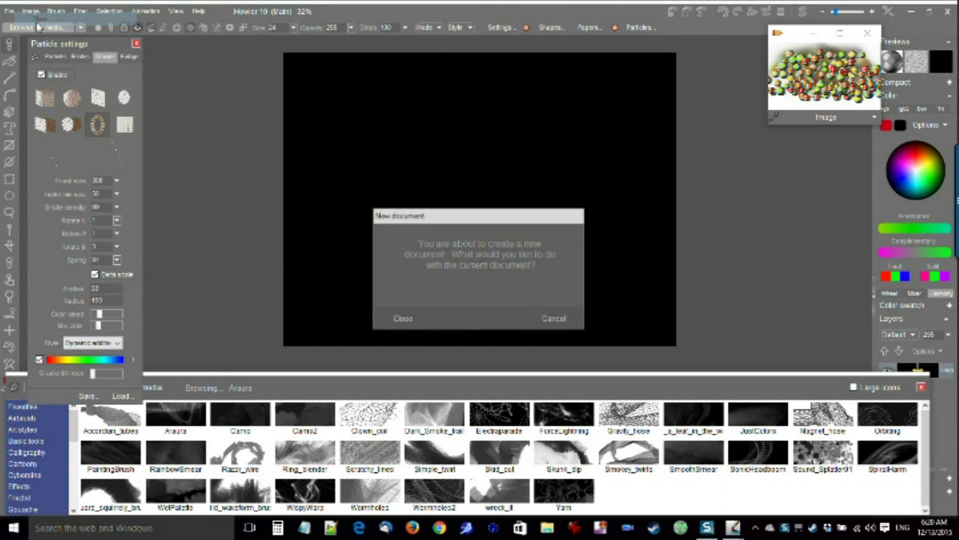
{"action": "left_click", "coordinate": [398, 319]}
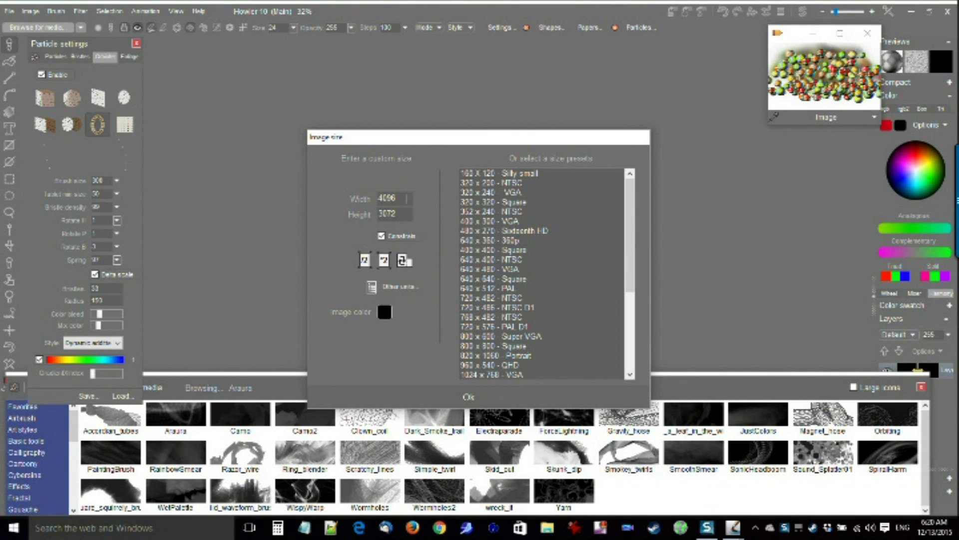
{"action": "left_click_drag", "start_coordinate": [606, 141], "coordinate": [535, 66]}
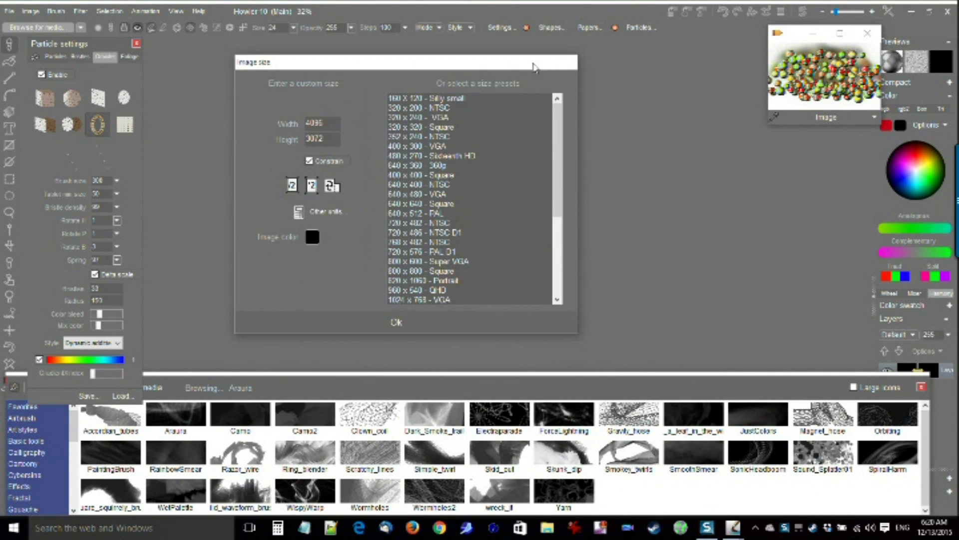
{"action": "left_click", "coordinate": [399, 322]}
- Paint a small orange Araura mark and large cyan and yellow strokes across the 4096 by 3072 canvas
{"action": "mouse_move", "coordinate": [371, 222]}
{"action": "left_mouse_down"}
{"action": "mouse_move", "coordinate": [287, 273]}
{"action": "mouse_move", "coordinate": [378, 297]}
{"action": "mouse_move", "coordinate": [589, 223]}
{"action": "left_mouse_up"}
{"action": "scroll", "coordinate": [543, 196], "scroll_direction": "down", "scroll_amount": 3}
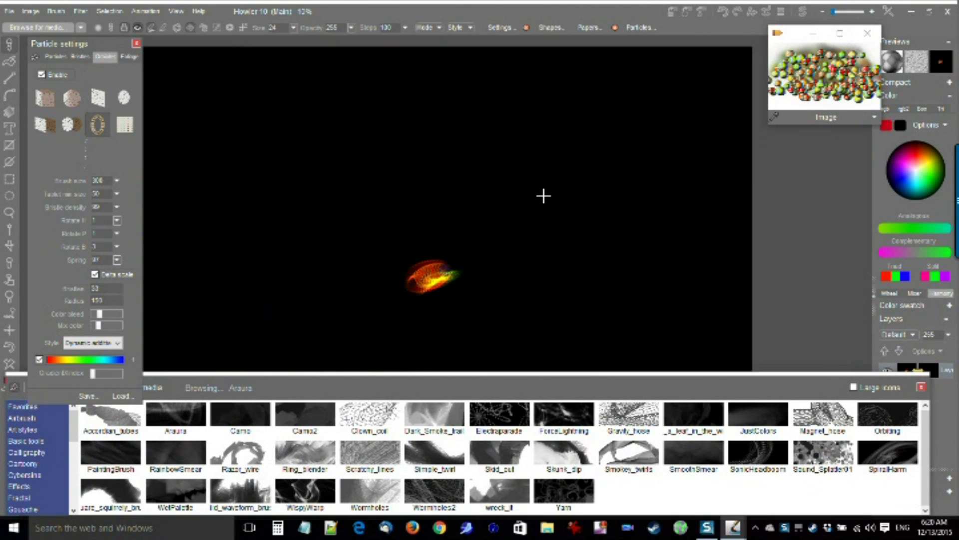
{"action": "mouse_move", "coordinate": [335, 239]}
{"action": "left_mouse_down"}
{"action": "mouse_move", "coordinate": [492, 210]}
{"action": "mouse_move", "coordinate": [382, 345]}
{"action": "mouse_move", "coordinate": [527, 299]}
{"action": "mouse_move", "coordinate": [591, 249]}
{"action": "left_mouse_up"}
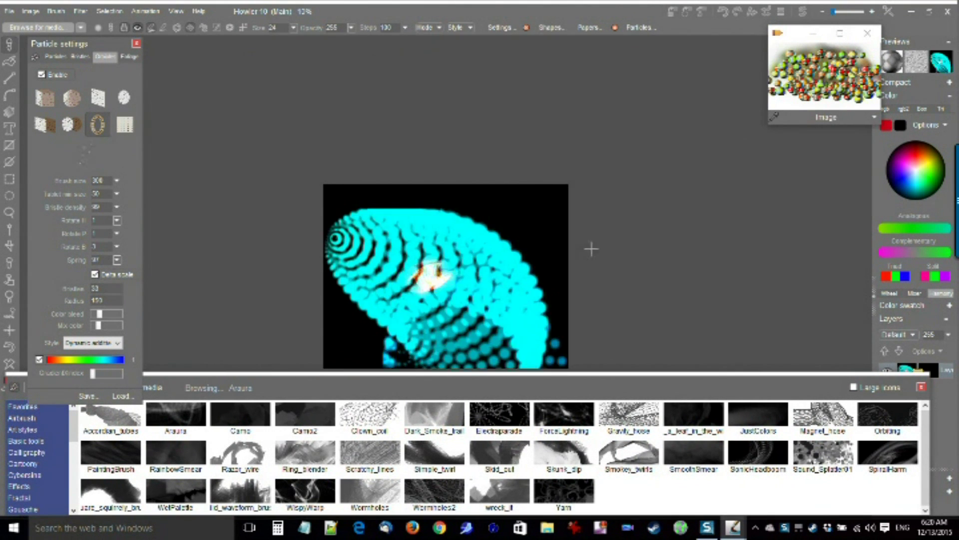
{"action": "left_click_drag", "start_coordinate": [519, 231], "coordinate": [361, 319]}
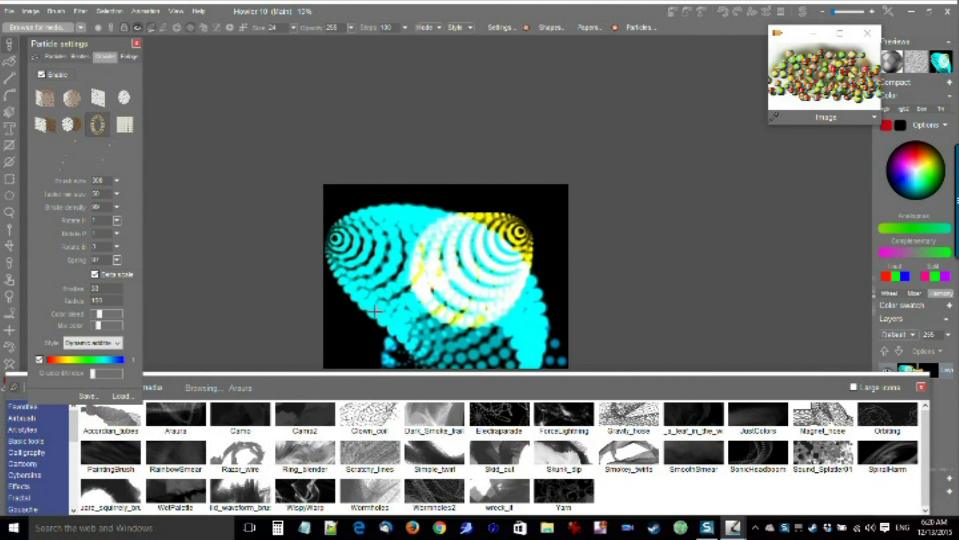
- Clear the canvas to black and paint overlapping orange-yellow and teal Araura strokes
{"action": "scroll", "coordinate": [392, 288], "scroll_direction": "up", "scroll_amount": 3}
{"action": "scroll", "coordinate": [497, 241], "scroll_direction": "down", "scroll_amount": 3}
{"action": "scroll", "coordinate": [265, 289], "scroll_direction": "up", "scroll_amount": 3}
{"action": "left_click", "coordinate": [10, 364]}
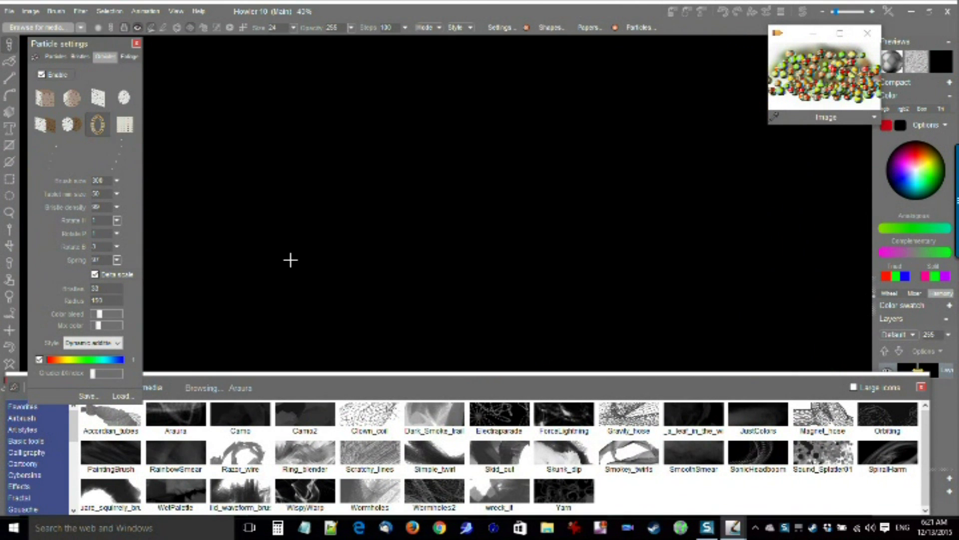
{"action": "left_click_drag", "start_coordinate": [388, 207], "coordinate": [603, 178]}
{"action": "left_click_drag", "start_coordinate": [681, 266], "coordinate": [354, 330]}
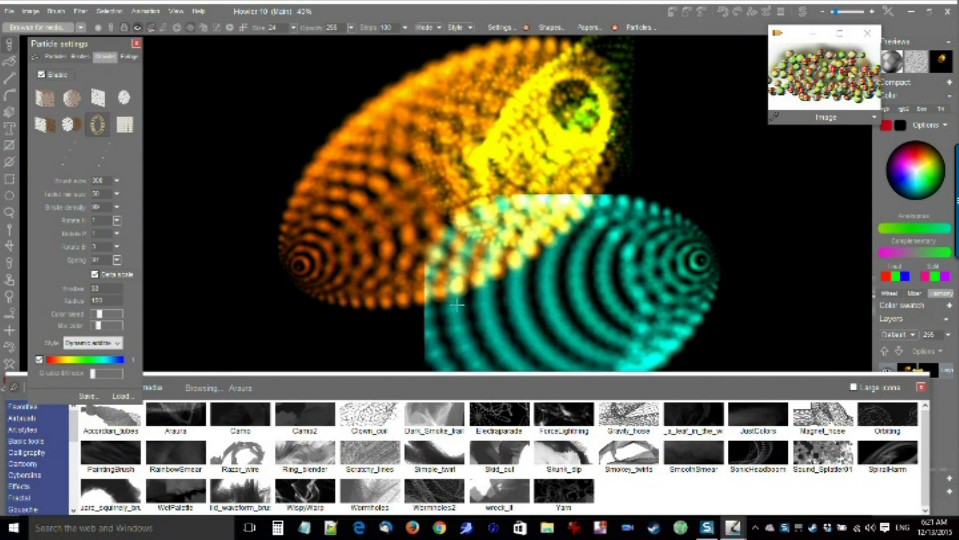
- Close the current document and create a new black one using the 1366 x 768 WXGA size preset
{"action": "left_click", "coordinate": [9, 12]}
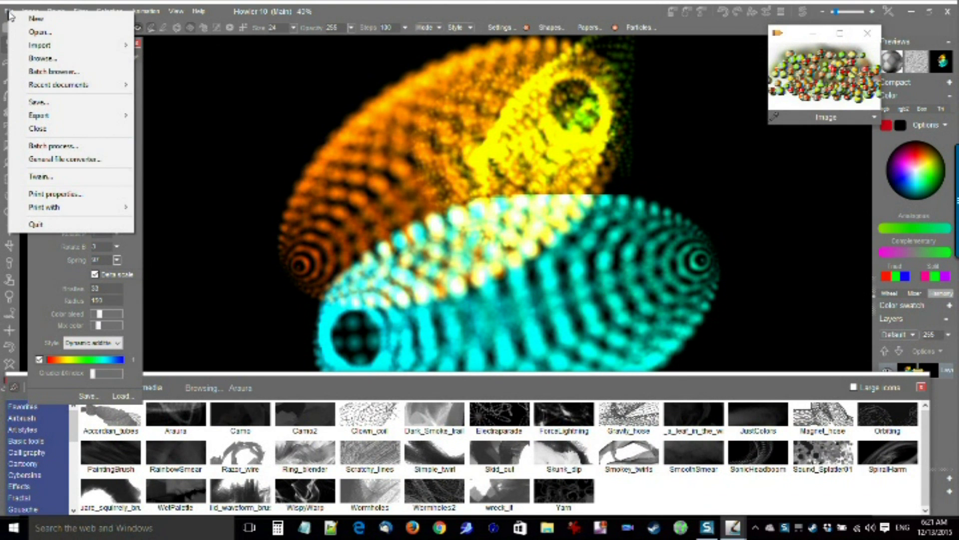
{"action": "left_click", "coordinate": [55, 23]}
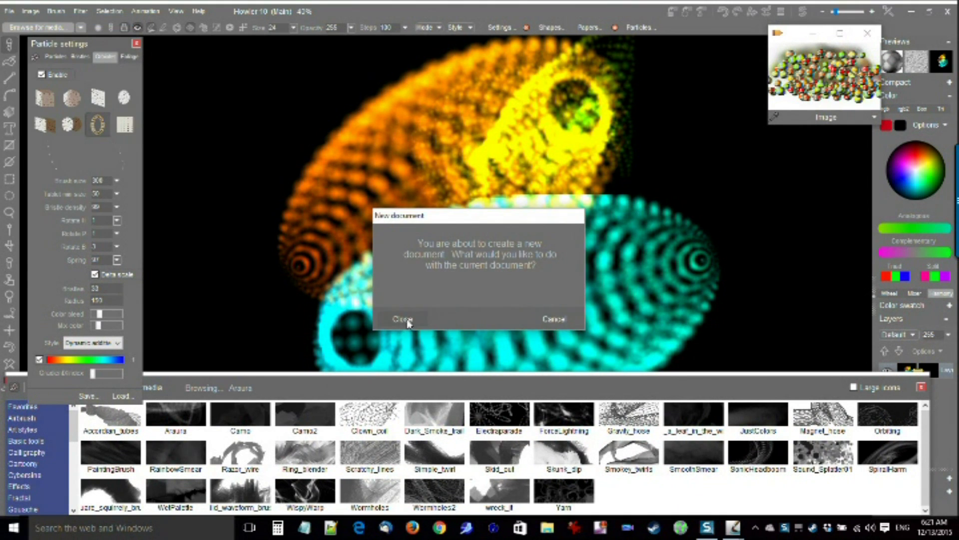
{"action": "left_click", "coordinate": [404, 320]}
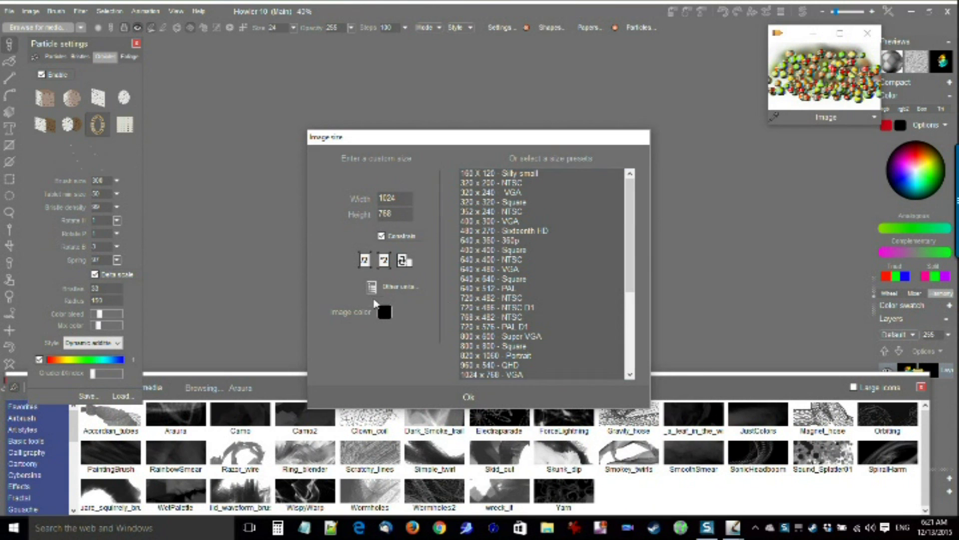
{"action": "scroll", "coordinate": [539, 300], "scroll_direction": "down", "scroll_amount": 5}
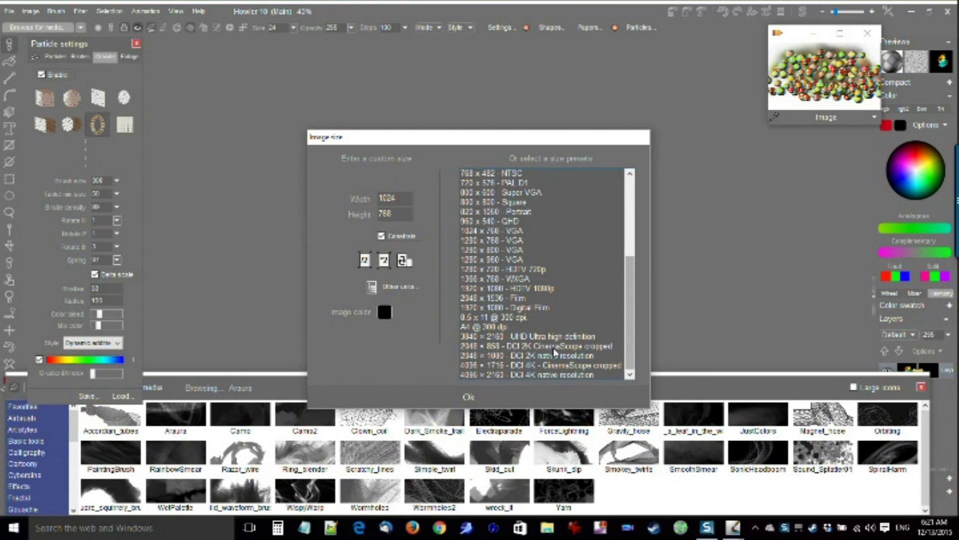
{"action": "left_click", "coordinate": [479, 279]}
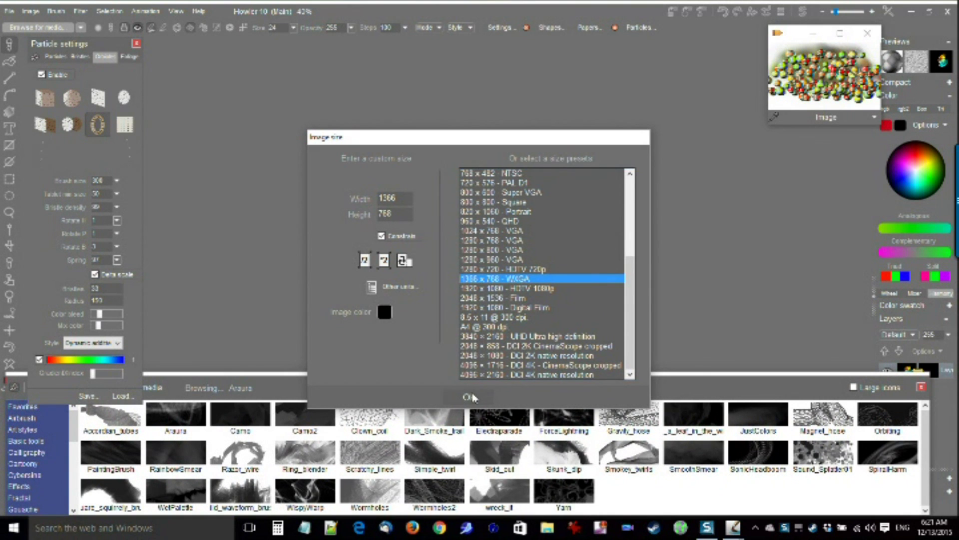
{"action": "left_click", "coordinate": [469, 397]}
- Place the picture of checkered spheres on the left part of the new canvas
{"action": "left_click_drag", "start_coordinate": [296, 146], "coordinate": [345, 146]}
{"action": "left_click_drag", "start_coordinate": [430, 158], "coordinate": [403, 173]}
{"action": "scroll", "coordinate": [395, 175], "scroll_direction": "down", "scroll_amount": 5}
{"action": "scroll", "coordinate": [390, 175], "scroll_direction": "up", "scroll_amount": 3}
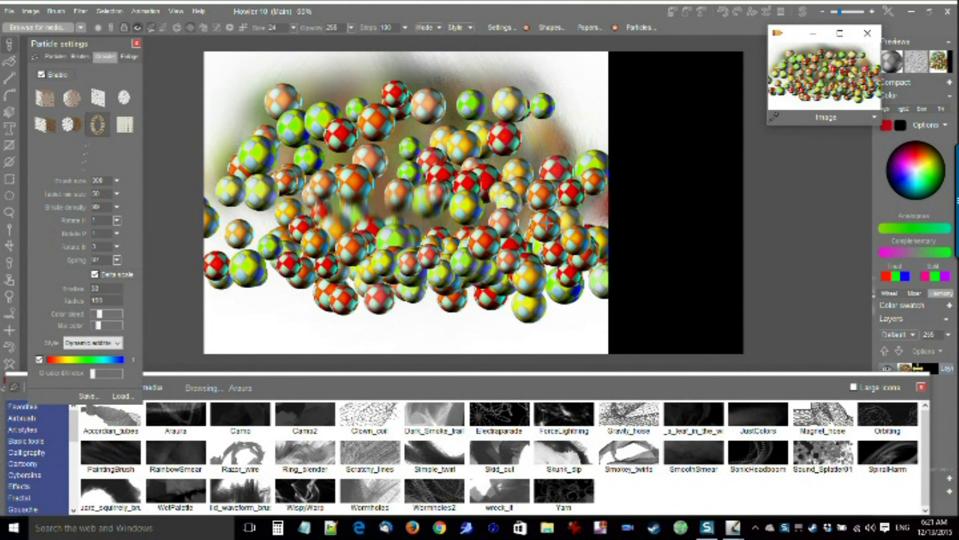
- Test the checkered-sphere image brush over the picture, clear the canvas to black, and paint rows of spheres
{"action": "right_click", "coordinate": [518, 191]}
{"action": "left_click", "coordinate": [462, 263]}
{"action": "mouse_move", "coordinate": [660, 86]}
{"action": "left_mouse_down"}
{"action": "mouse_move", "coordinate": [540, 192]}
{"action": "mouse_move", "coordinate": [589, 312]}
{"action": "mouse_move", "coordinate": [730, 332]}
{"action": "left_mouse_up"}
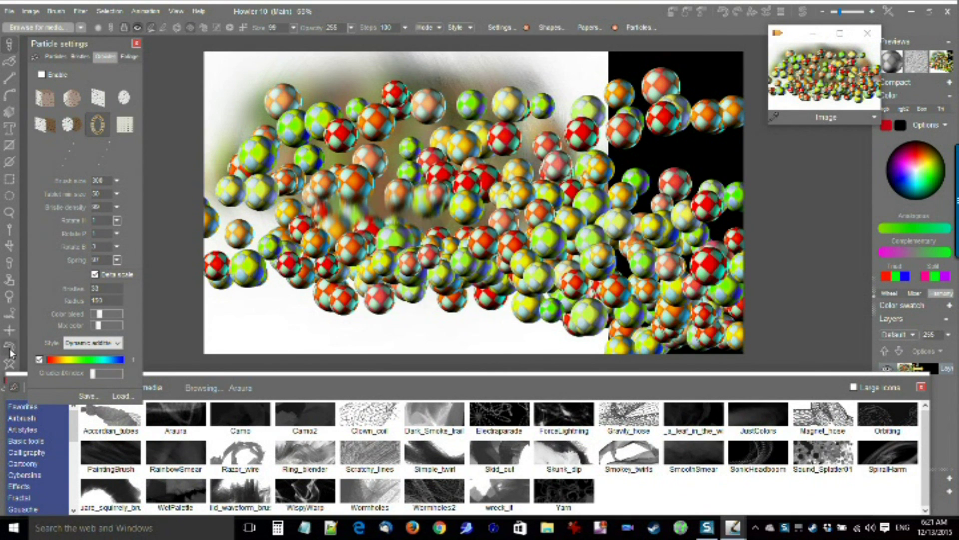
{"action": "left_click", "coordinate": [9, 366]}
{"action": "mouse_move", "coordinate": [311, 332]}
{"action": "left_mouse_down"}
{"action": "mouse_move", "coordinate": [533, 329]}
{"action": "mouse_move", "coordinate": [531, 224]}
{"action": "mouse_move", "coordinate": [316, 185]}
{"action": "mouse_move", "coordinate": [574, 160]}
{"action": "mouse_move", "coordinate": [208, 298]}
{"action": "mouse_move", "coordinate": [207, 368]}
{"action": "left_mouse_up"}
- Load the Araura preset, paint a glowing stroke over the spheres, and clear the canvas to black
{"action": "left_click", "coordinate": [159, 424]}
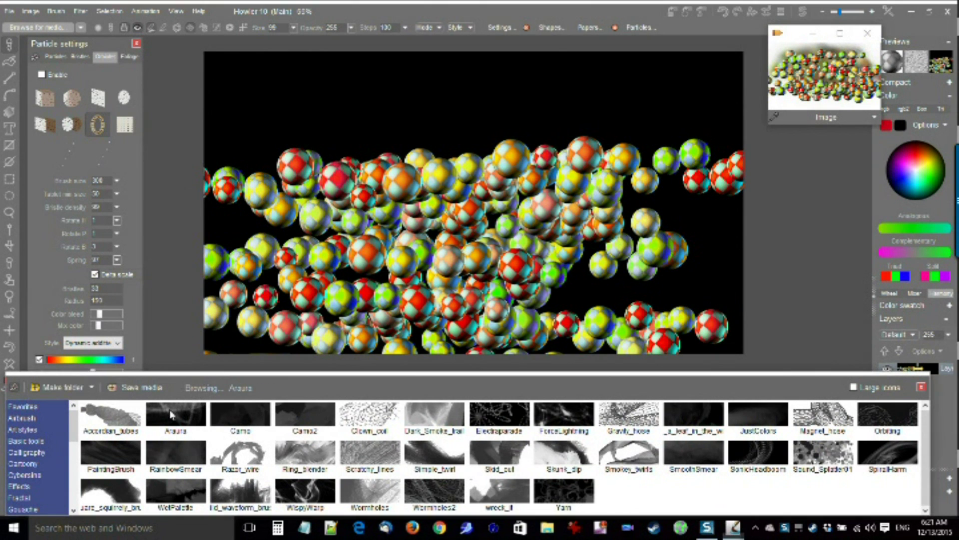
{"action": "left_click_drag", "start_coordinate": [214, 235], "coordinate": [585, 111]}
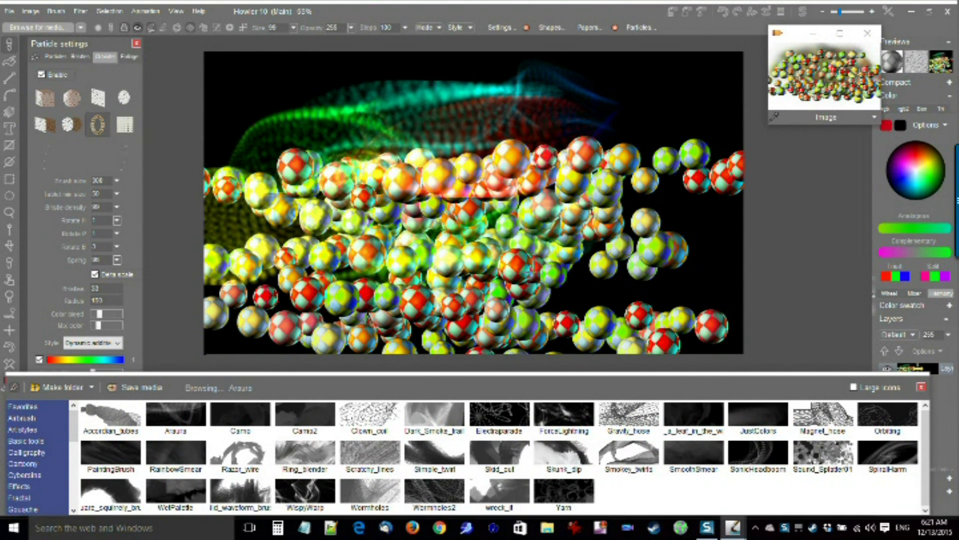
{"action": "left_click", "coordinate": [12, 364]}
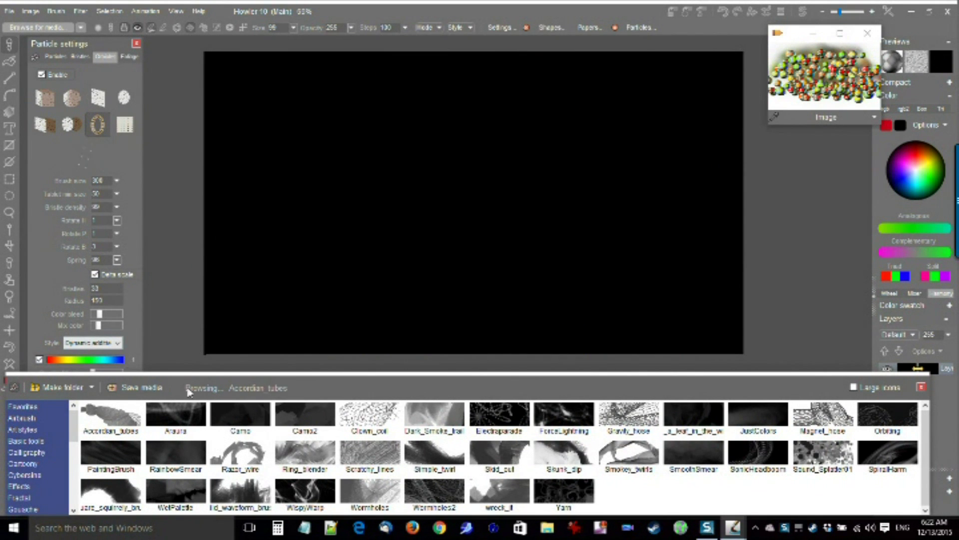
- Move the media browser lower, and set the particle brush size to 194 and radius to 97 with many more bristles
{"action": "left_click_drag", "start_coordinate": [191, 371], "coordinate": [191, 406]}
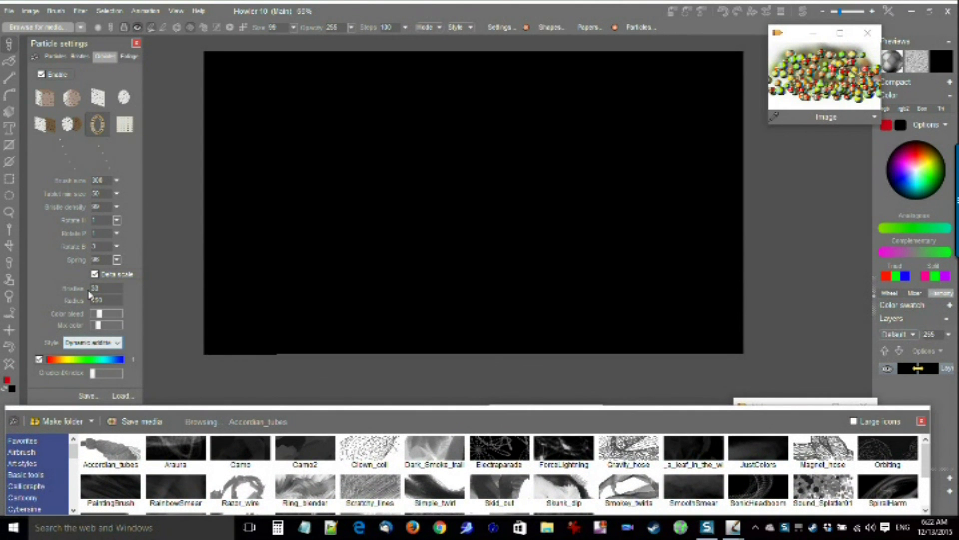
{"action": "left_click", "coordinate": [87, 162]}
{"action": "left_click_drag", "start_coordinate": [123, 147], "coordinate": [115, 159]}
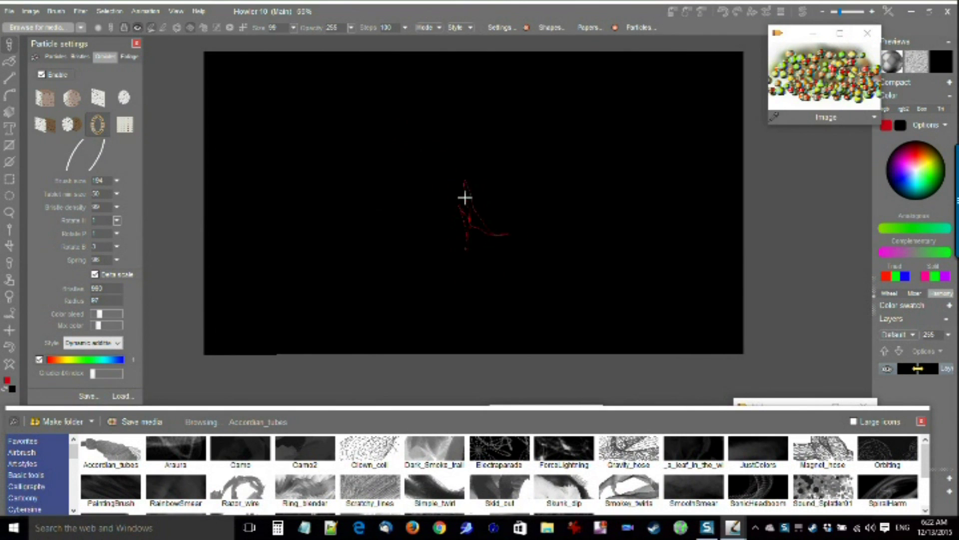
- Paint thick, winding tube strokes in yellow, green, red and cyan across the black canvas
{"action": "mouse_move", "coordinate": [380, 199]}
{"action": "left_mouse_down"}
{"action": "mouse_move", "coordinate": [349, 223]}
{"action": "mouse_move", "coordinate": [409, 141]}
{"action": "mouse_move", "coordinate": [558, 137]}
{"action": "mouse_move", "coordinate": [634, 150]}
{"action": "mouse_move", "coordinate": [579, 260]}
{"action": "left_mouse_up"}
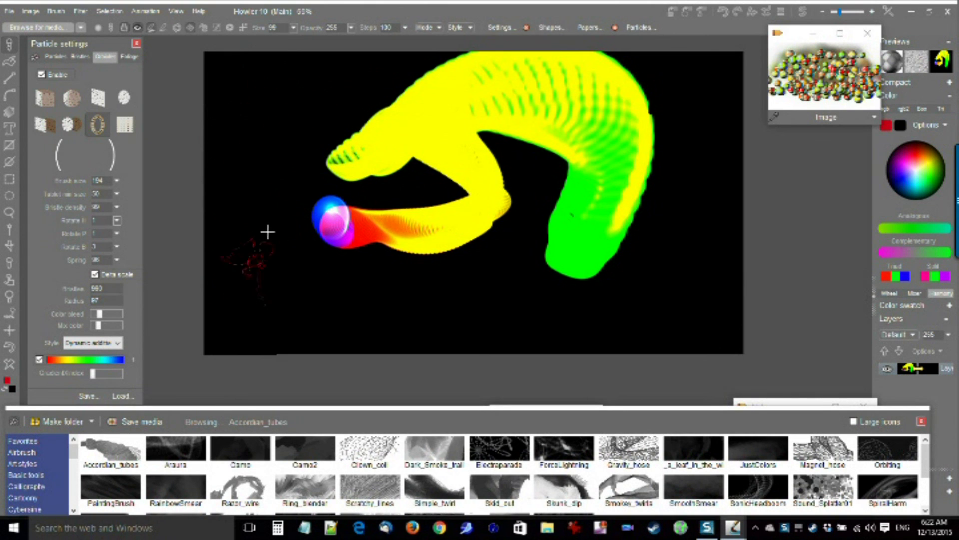
{"action": "mouse_move", "coordinate": [497, 234]}
{"action": "left_mouse_down"}
{"action": "mouse_move", "coordinate": [446, 257]}
{"action": "mouse_move", "coordinate": [315, 270]}
{"action": "mouse_move", "coordinate": [286, 152]}
{"action": "mouse_move", "coordinate": [192, 189]}
{"action": "left_mouse_up"}
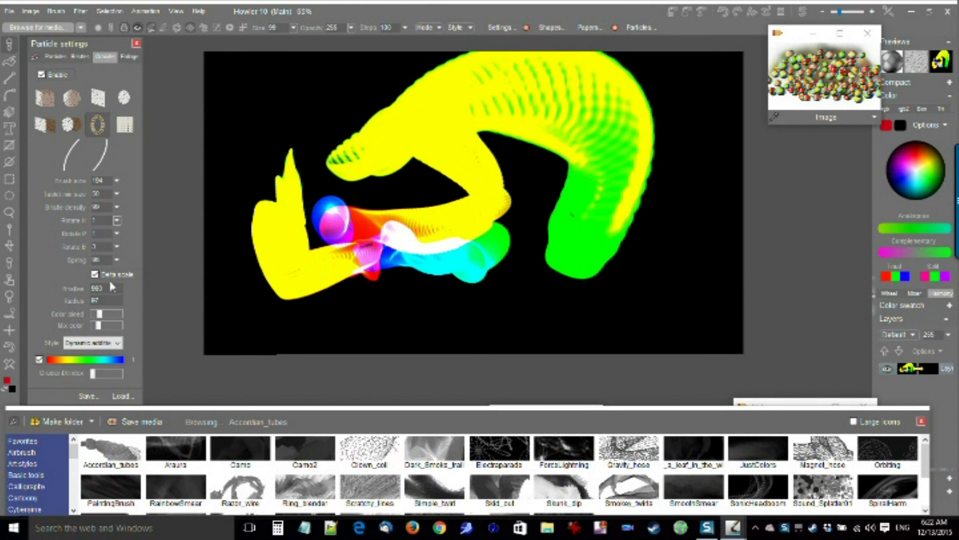
{"action": "scroll", "coordinate": [445, 275], "scroll_direction": "up", "scroll_amount": 3}
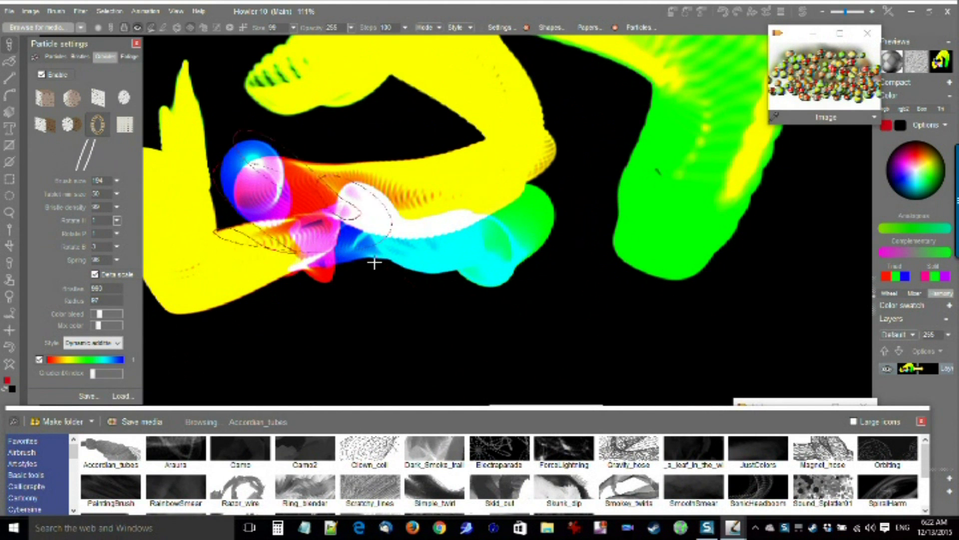
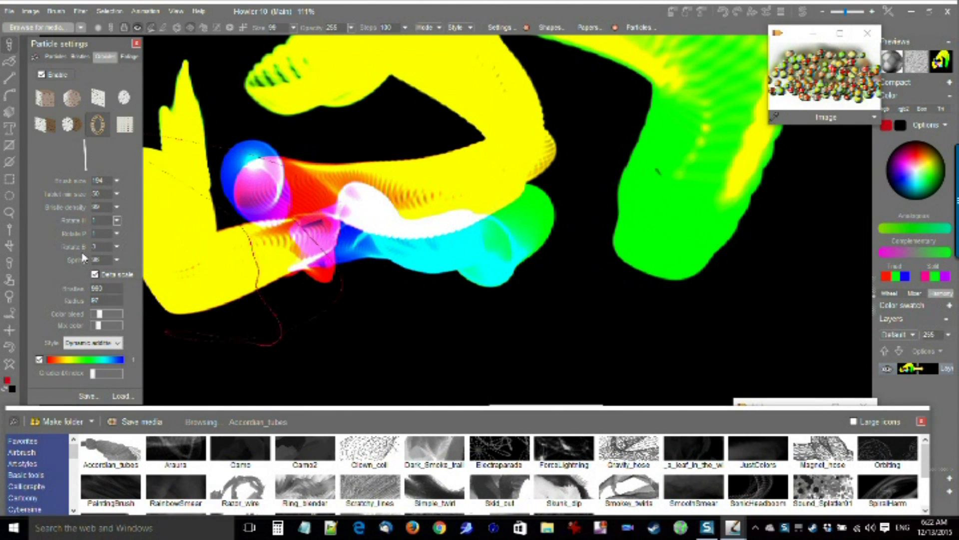
- Set the particle brush's Rotate H to 6
{"action": "left_click", "coordinate": [117, 220]}
{"action": "left_click_drag", "start_coordinate": [48, 236], "coordinate": [52, 236]}
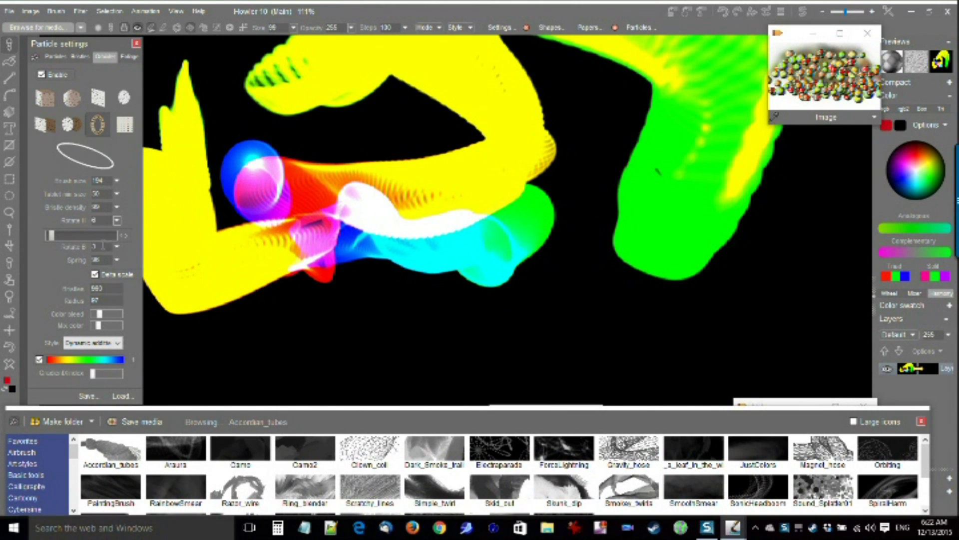
- Set the particle brush's Rotate H to 41, size to 216 and Spring to 15, and paint a wide stroke through the middle tubes
{"action": "left_click", "coordinate": [116, 222]}
{"action": "left_click", "coordinate": [117, 221]}
{"action": "left_click_drag", "start_coordinate": [52, 236], "coordinate": [76, 236]}
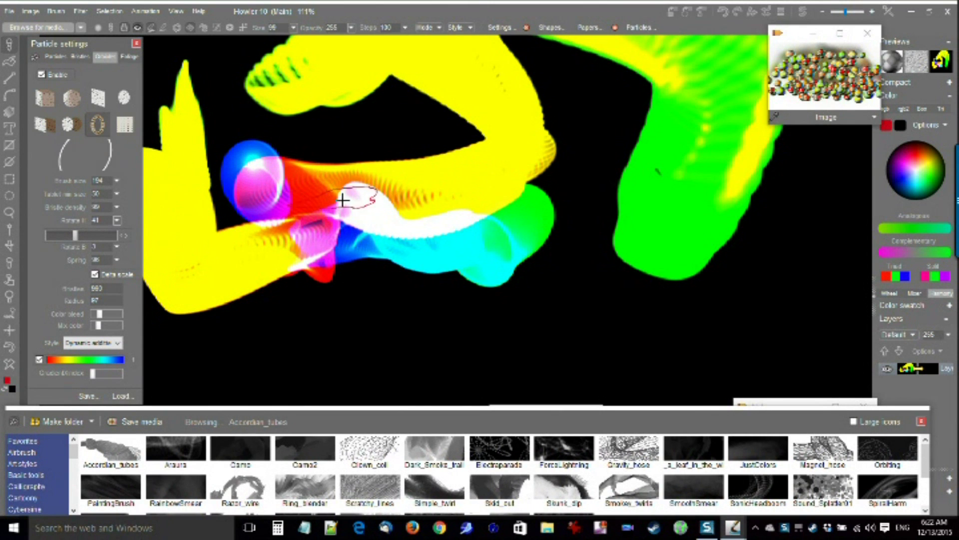
{"action": "left_click", "coordinate": [85, 158]}
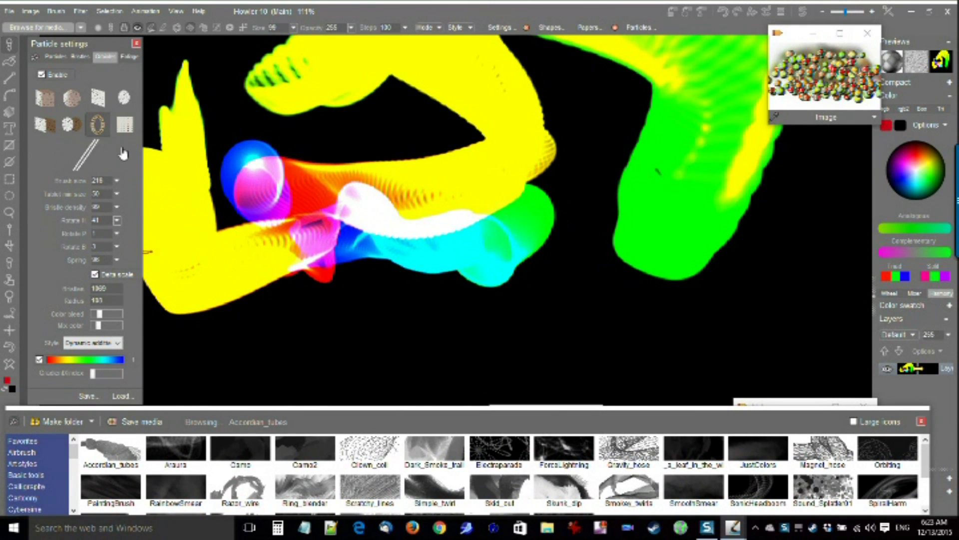
{"action": "left_click", "coordinate": [118, 260]}
{"action": "left_click", "coordinate": [59, 276]}
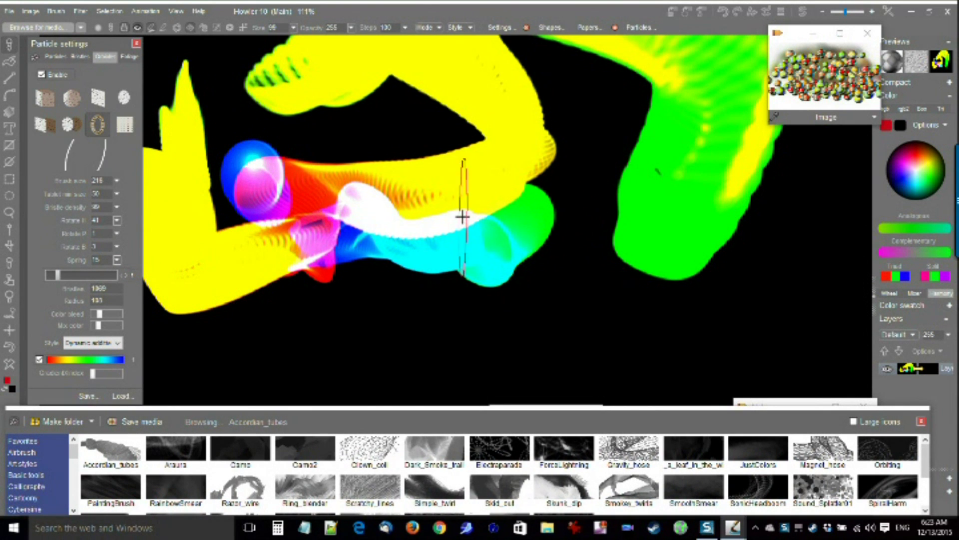
{"action": "mouse_move", "coordinate": [422, 214]}
{"action": "left_mouse_down"}
{"action": "mouse_move", "coordinate": [418, 185]}
{"action": "mouse_move", "coordinate": [598, 209]}
{"action": "mouse_move", "coordinate": [573, 238]}
{"action": "left_mouse_up"}
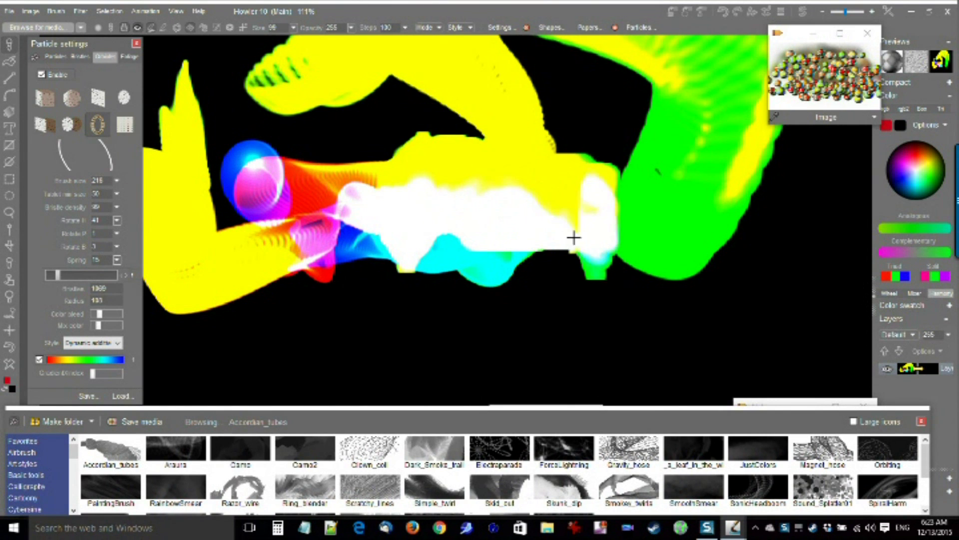
- Switch the brush to thin looping bristles and paint multicoloured coils across the existing tube strokes
{"action": "left_click", "coordinate": [108, 344]}
{"action": "left_click", "coordinate": [83, 362]}
{"action": "mouse_move", "coordinate": [326, 223]}
{"action": "left_mouse_down"}
{"action": "mouse_move", "coordinate": [653, 239]}
{"action": "mouse_move", "coordinate": [501, 188]}
{"action": "mouse_move", "coordinate": [514, 98]}
{"action": "mouse_move", "coordinate": [728, 249]}
{"action": "left_mouse_up"}
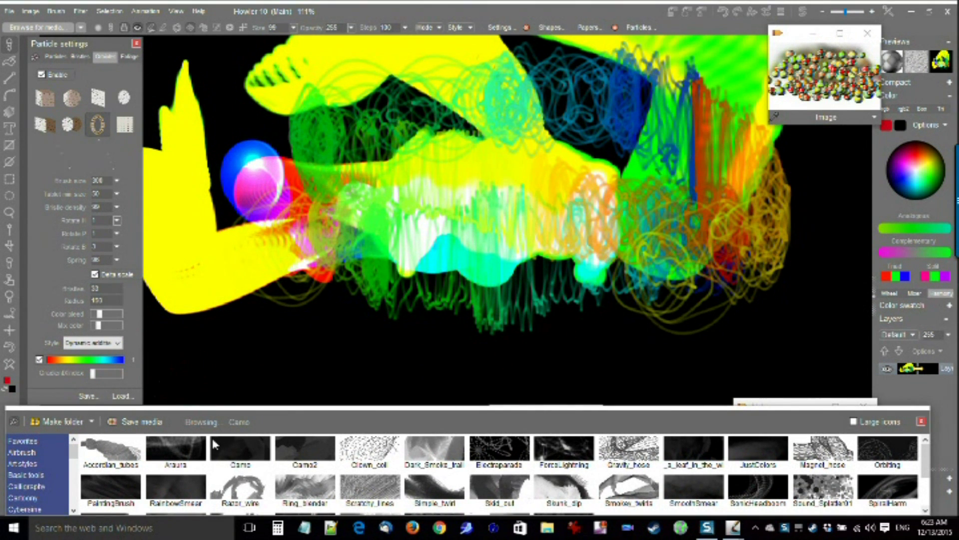
- Use the Camo preset, place the stored checkered spheres image on the canvas, and smear its lower area into translucent shards
{"action": "mouse_move", "coordinate": [306, 300]}
{"action": "left_mouse_down"}
{"action": "mouse_move", "coordinate": [546, 178]}
{"action": "mouse_move", "coordinate": [632, 304]}
{"action": "mouse_move", "coordinate": [449, 260]}
{"action": "mouse_move", "coordinate": [280, 307]}
{"action": "mouse_move", "coordinate": [377, 323]}
{"action": "mouse_move", "coordinate": [625, 330]}
{"action": "mouse_move", "coordinate": [500, 214]}
{"action": "left_mouse_up"}
{"action": "left_click", "coordinate": [860, 72]}
{"action": "mouse_move", "coordinate": [452, 182]}
{"action": "left_mouse_down"}
{"action": "mouse_move", "coordinate": [620, 217]}
{"action": "mouse_move", "coordinate": [618, 166]}
{"action": "mouse_move", "coordinate": [450, 210]}
{"action": "mouse_move", "coordinate": [399, 260]}
{"action": "mouse_move", "coordinate": [553, 283]}
{"action": "mouse_move", "coordinate": [669, 231]}
{"action": "mouse_move", "coordinate": [450, 295]}
{"action": "mouse_move", "coordinate": [474, 360]}
{"action": "mouse_move", "coordinate": [349, 225]}
{"action": "mouse_move", "coordinate": [696, 315]}
{"action": "mouse_move", "coordinate": [570, 325]}
{"action": "left_mouse_up"}
- Load the Camo2 preset and paint opaque green and brown camouflage patches over the lower half of the spheres
{"action": "left_click", "coordinate": [300, 447]}
{"action": "mouse_move", "coordinate": [331, 317]}
{"action": "left_mouse_down"}
{"action": "mouse_move", "coordinate": [358, 324]}
{"action": "mouse_move", "coordinate": [447, 342]}
{"action": "mouse_move", "coordinate": [384, 333]}
{"action": "mouse_move", "coordinate": [387, 280]}
{"action": "left_mouse_up"}
{"action": "mouse_move", "coordinate": [427, 274]}
{"action": "left_mouse_down"}
{"action": "mouse_move", "coordinate": [508, 315]}
{"action": "mouse_move", "coordinate": [555, 275]}
{"action": "mouse_move", "coordinate": [418, 215]}
{"action": "mouse_move", "coordinate": [334, 205]}
{"action": "mouse_move", "coordinate": [612, 255]}
{"action": "mouse_move", "coordinate": [603, 295]}
{"action": "left_mouse_up"}
- Load the Clown_coil preset and paint thin red mesh strokes over the camouflage patches
{"action": "left_click", "coordinate": [378, 456]}
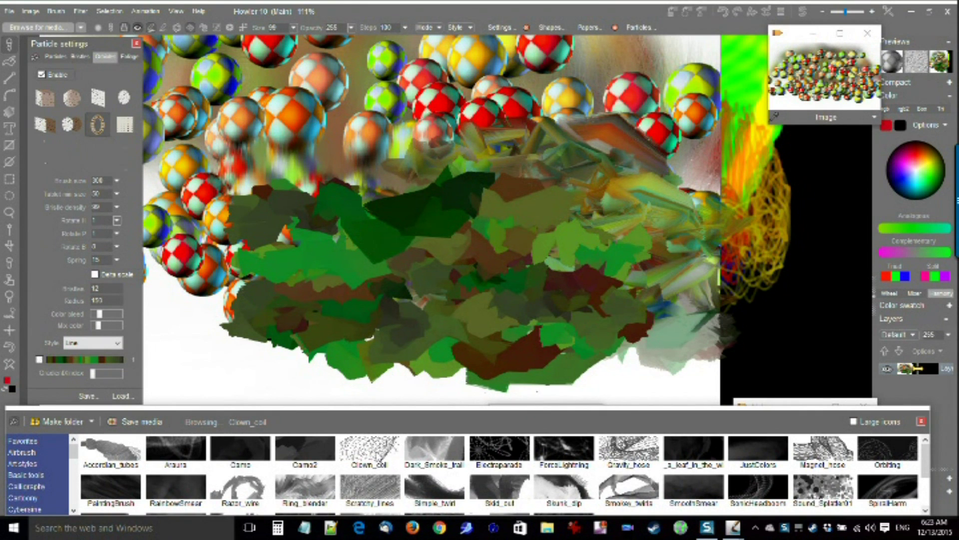
{"action": "mouse_move", "coordinate": [452, 159]}
{"action": "left_mouse_down"}
{"action": "mouse_move", "coordinate": [313, 319]}
{"action": "mouse_move", "coordinate": [414, 282]}
{"action": "left_mouse_up"}
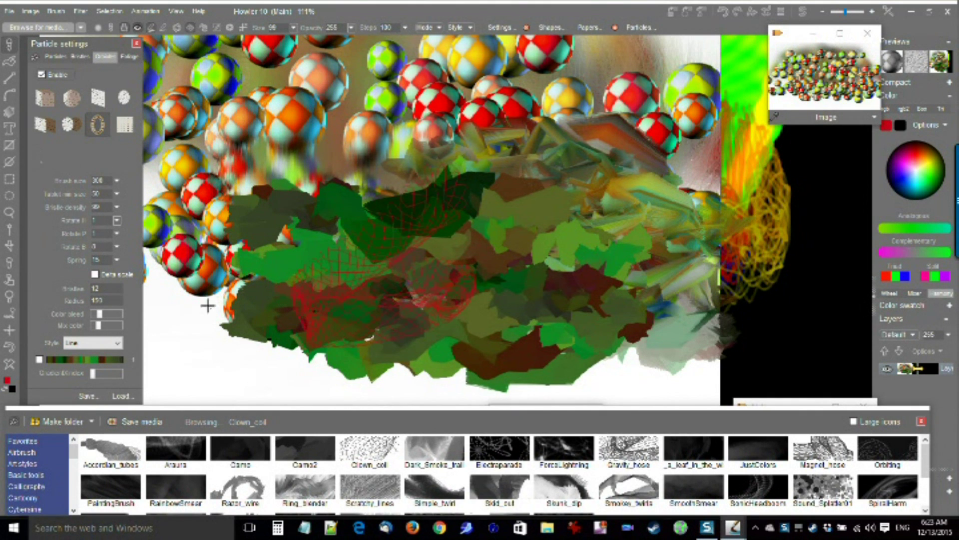
- Clear the canvas and paint winding red wireframe coils across it, wiping it once more to paint a fresh set
{"action": "left_click", "coordinate": [10, 366]}
{"action": "mouse_move", "coordinate": [202, 185]}
{"action": "left_mouse_down"}
{"action": "mouse_move", "coordinate": [514, 97]}
{"action": "mouse_move", "coordinate": [245, 274]}
{"action": "mouse_move", "coordinate": [751, 225]}
{"action": "mouse_move", "coordinate": [745, 240]}
{"action": "left_mouse_up"}
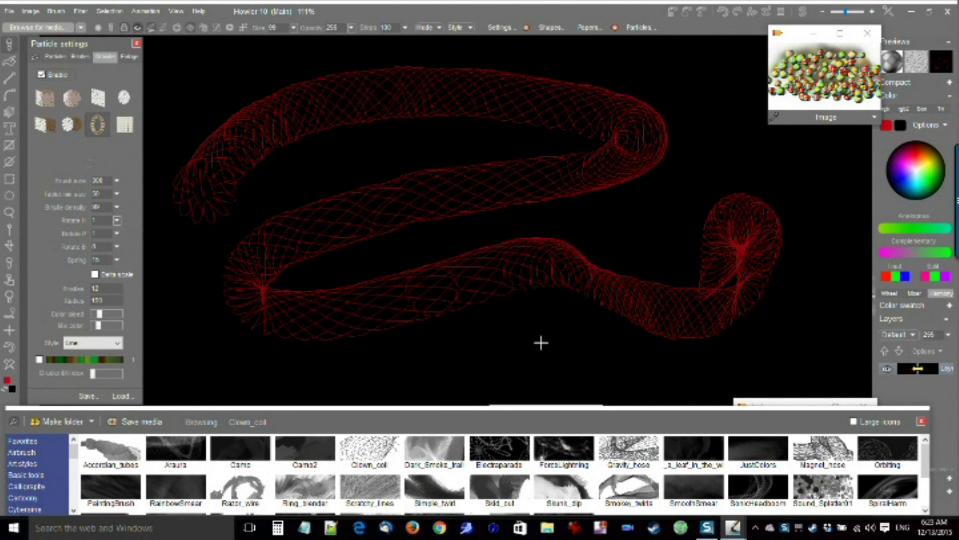
{"action": "mouse_move", "coordinate": [352, 125]}
{"action": "left_mouse_down"}
{"action": "mouse_move", "coordinate": [642, 304]}
{"action": "mouse_move", "coordinate": [754, 195]}
{"action": "mouse_move", "coordinate": [860, 321]}
{"action": "mouse_move", "coordinate": [688, 97]}
{"action": "left_mouse_up"}
{"action": "mouse_move", "coordinate": [208, 81]}
{"action": "left_mouse_down"}
{"action": "mouse_move", "coordinate": [240, 285]}
{"action": "mouse_move", "coordinate": [476, 131]}
{"action": "left_mouse_up"}
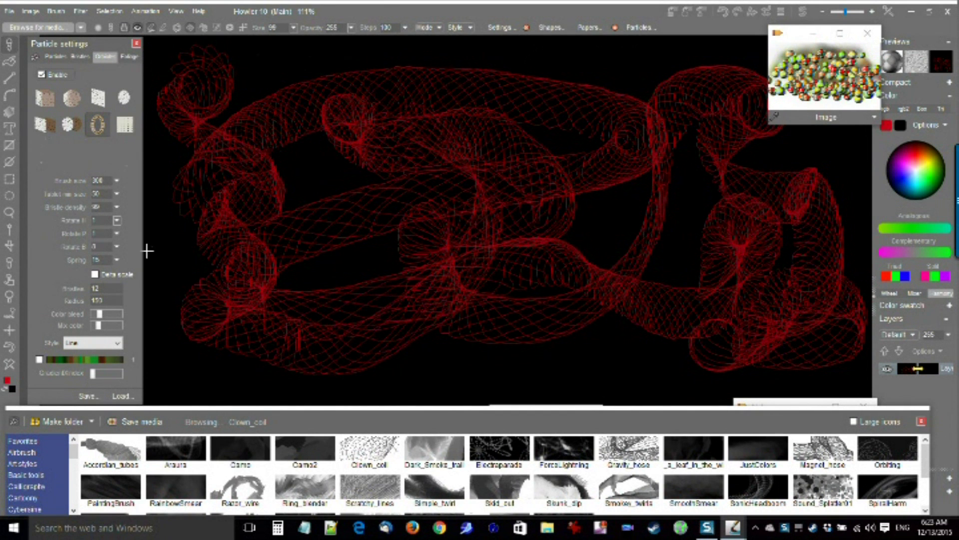
{"action": "left_click", "coordinate": [13, 362]}
{"action": "mouse_move", "coordinate": [234, 105]}
{"action": "left_mouse_down"}
{"action": "mouse_move", "coordinate": [219, 289]}
{"action": "mouse_move", "coordinate": [325, 125]}
{"action": "mouse_move", "coordinate": [475, 307]}
{"action": "mouse_move", "coordinate": [692, 258]}
{"action": "mouse_move", "coordinate": [748, 270]}
{"action": "left_mouse_up"}
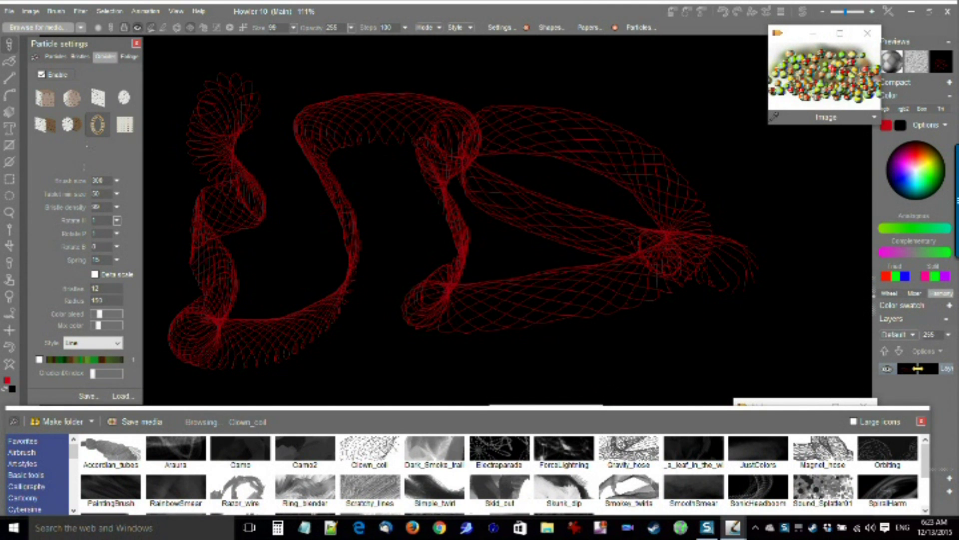
- Paint sample strokes over the red coils with the Dark_Smoke_trail and Electraparade brush presets
{"action": "left_click", "coordinate": [441, 452]}
{"action": "mouse_move", "coordinate": [377, 304]}
{"action": "left_mouse_down"}
{"action": "mouse_move", "coordinate": [669, 172]}
{"action": "mouse_move", "coordinate": [613, 325]}
{"action": "mouse_move", "coordinate": [610, 390]}
{"action": "left_mouse_up"}
{"action": "left_click", "coordinate": [490, 450]}
{"action": "left_click", "coordinate": [564, 450]}
{"action": "mouse_move", "coordinate": [636, 210]}
{"action": "left_mouse_down"}
{"action": "mouse_move", "coordinate": [372, 194]}
{"action": "mouse_move", "coordinate": [281, 294]}
{"action": "mouse_move", "coordinate": [773, 320]}
{"action": "left_mouse_up"}
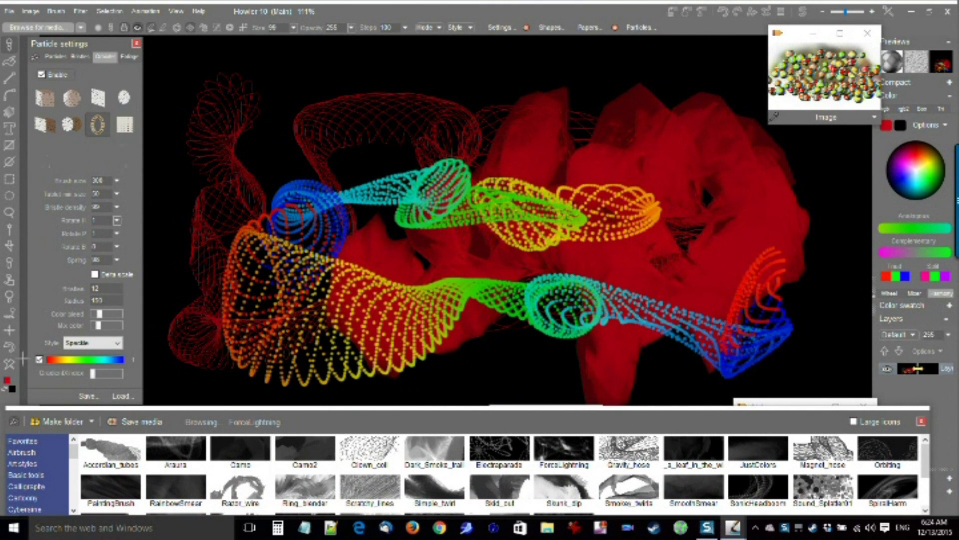
- Clear the canvas, paint long dotted rainbow strokes across it, and wipe it clean again
{"action": "left_click", "coordinate": [11, 364]}
{"action": "mouse_move", "coordinate": [201, 163]}
{"action": "left_mouse_down"}
{"action": "mouse_move", "coordinate": [689, 188]}
{"action": "mouse_move", "coordinate": [473, 377]}
{"action": "mouse_move", "coordinate": [788, 291]}
{"action": "left_mouse_up"}
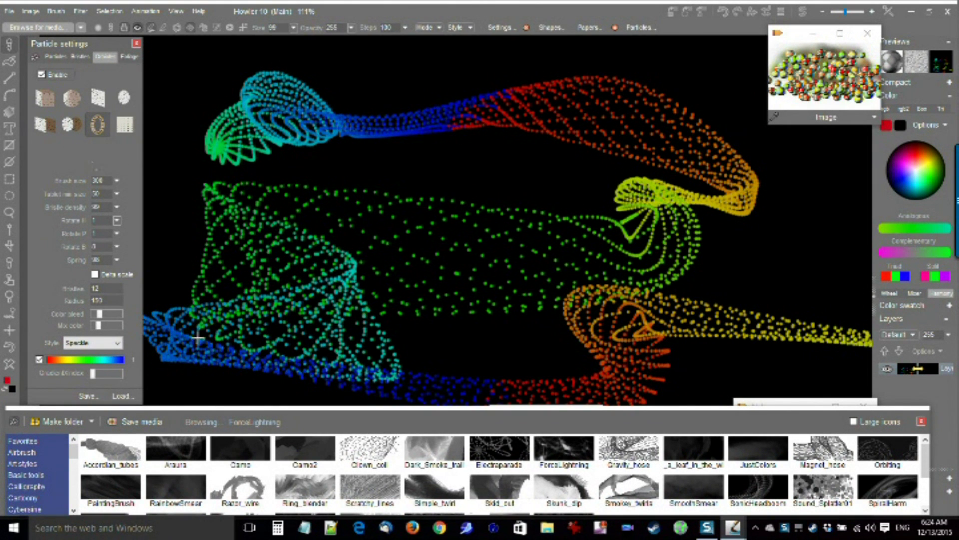
{"action": "left_click", "coordinate": [9, 364]}
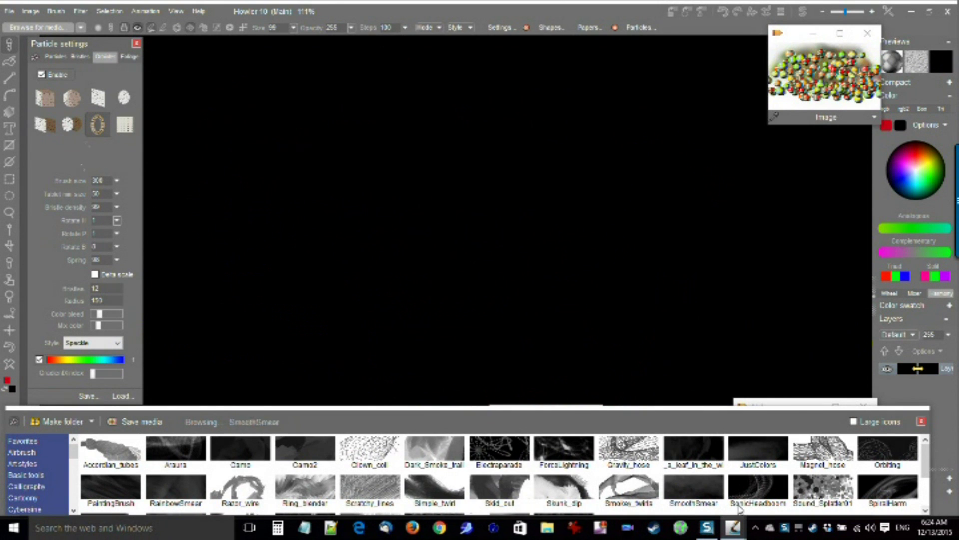
- Load the ForceLightning brush preset and paint glowing blue strokes on the black canvas
{"action": "left_click", "coordinate": [563, 450]}
{"action": "mouse_move", "coordinate": [580, 107]}
{"action": "left_mouse_down"}
{"action": "mouse_move", "coordinate": [293, 266]}
{"action": "mouse_move", "coordinate": [776, 258]}
{"action": "left_mouse_up"}
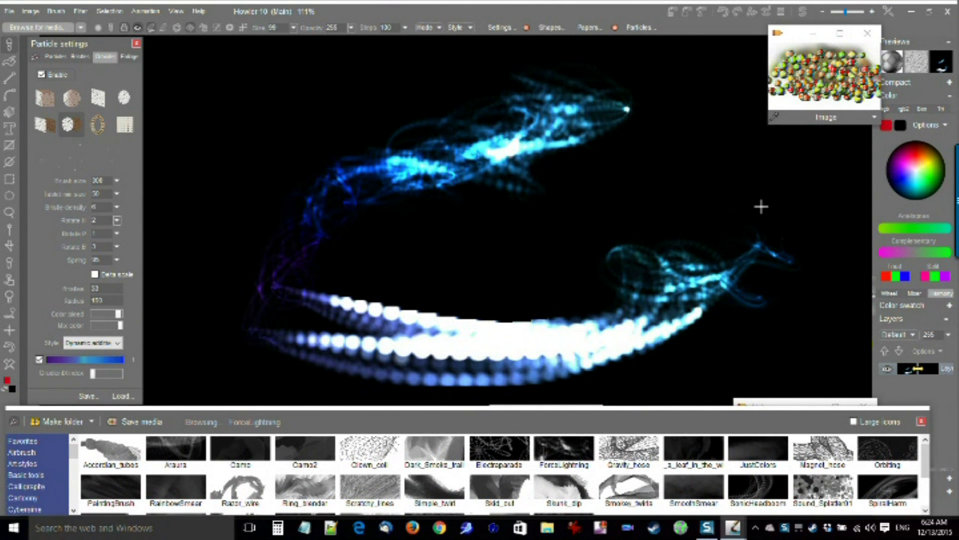
{"action": "left_click_drag", "start_coordinate": [761, 207], "coordinate": [165, 95]}
- Clear the canvas and paint a diagonal lightning stroke plus a dense white-blue band across the lower part
{"action": "left_click", "coordinate": [9, 365]}
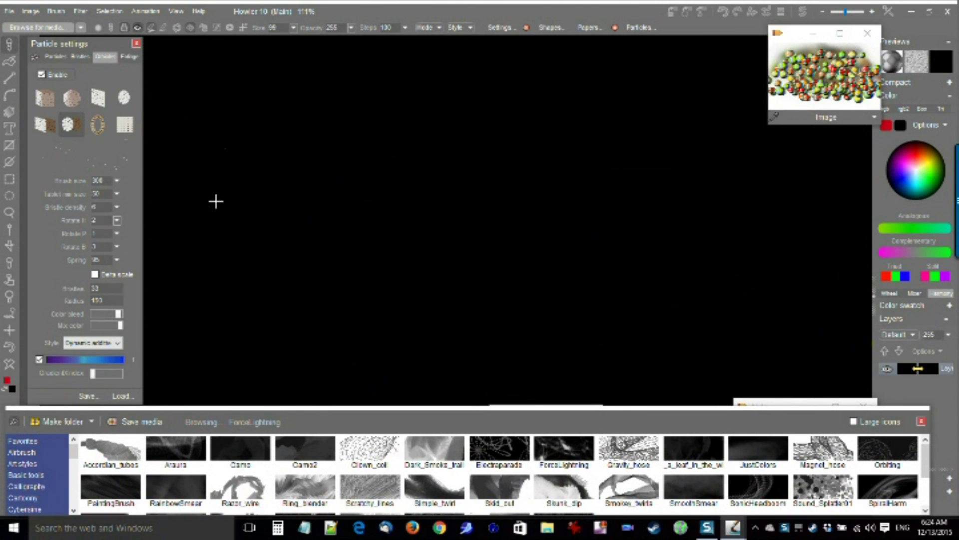
{"action": "mouse_move", "coordinate": [214, 80]}
{"action": "left_mouse_down"}
{"action": "mouse_move", "coordinate": [332, 164]}
{"action": "mouse_move", "coordinate": [775, 346]}
{"action": "left_mouse_up"}
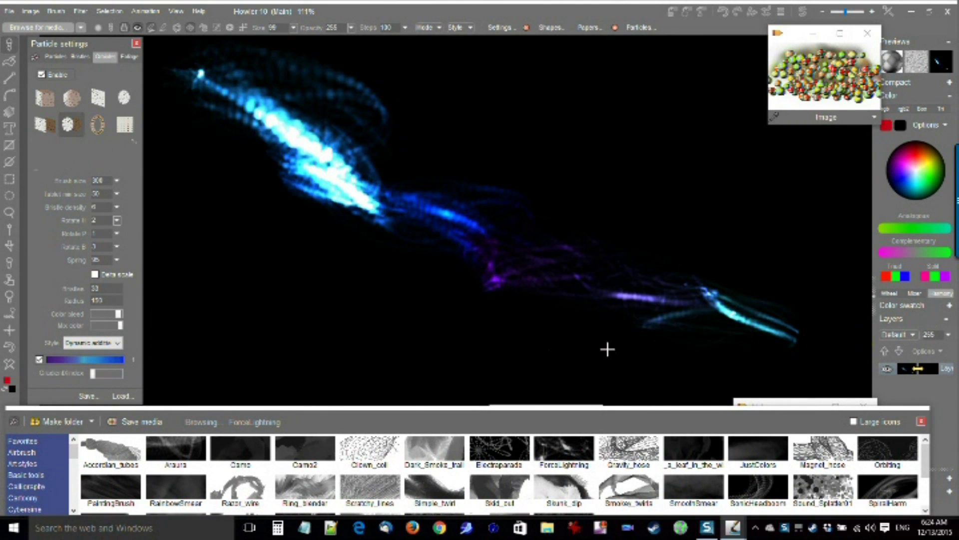
{"action": "scroll", "coordinate": [597, 123], "scroll_direction": "down", "scroll_amount": 3}
{"action": "scroll", "coordinate": [597, 123], "scroll_direction": "up", "scroll_amount": 2}
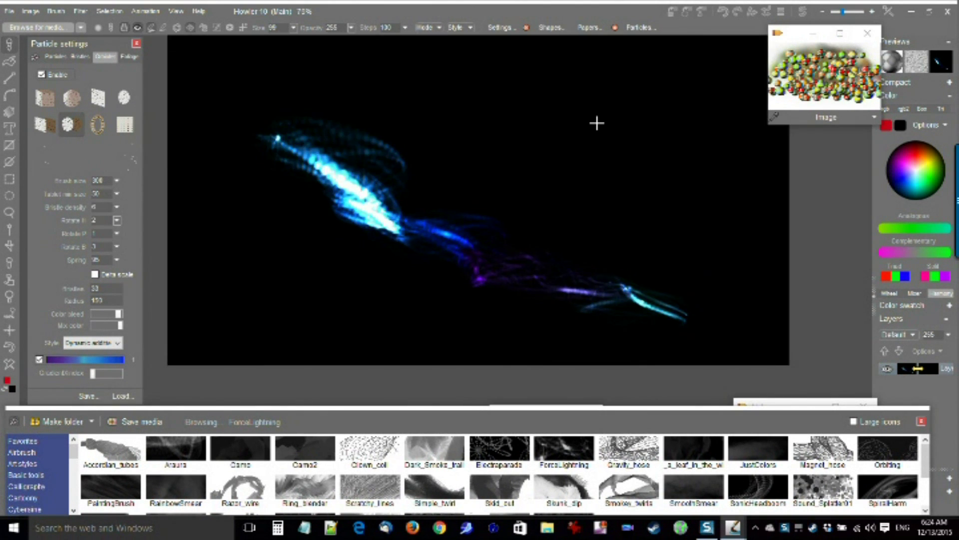
{"action": "mouse_move", "coordinate": [182, 319]}
{"action": "left_mouse_down"}
{"action": "mouse_move", "coordinate": [204, 285]}
{"action": "mouse_move", "coordinate": [175, 225]}
{"action": "mouse_move", "coordinate": [500, 325]}
{"action": "mouse_move", "coordinate": [443, 386]}
{"action": "left_mouse_up"}
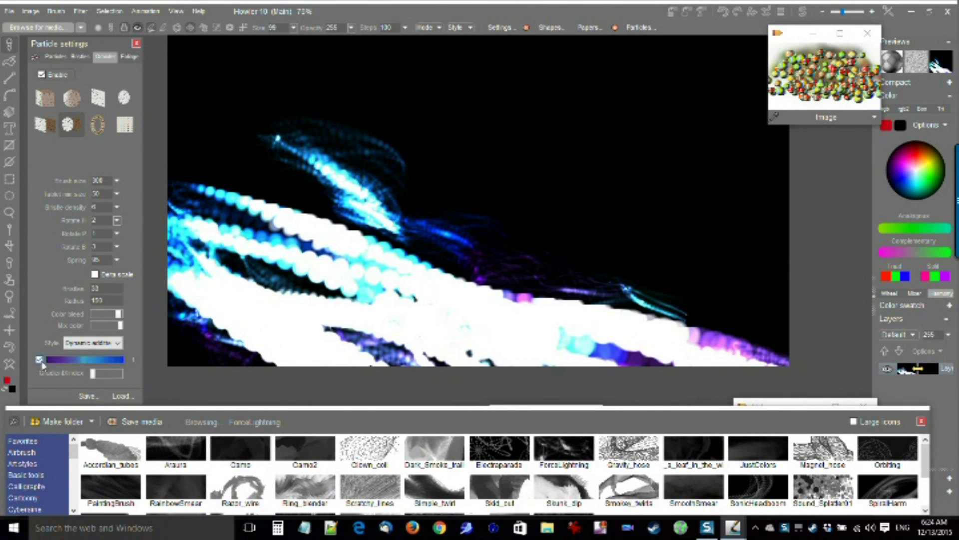
- Apply a Zoom blur with a high factor to turn the lightning strokes into streaking rays
{"action": "left_click", "coordinate": [83, 12]}
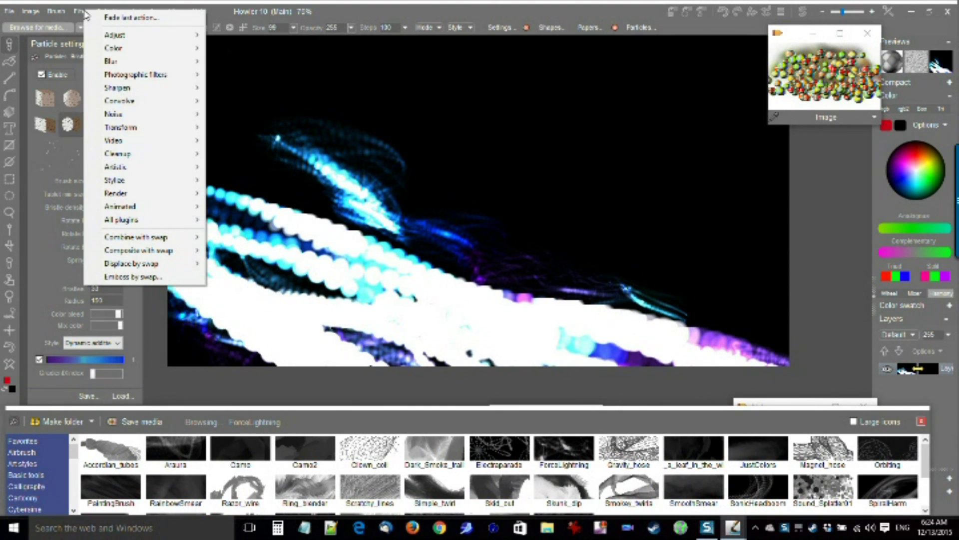
{"action": "mouse_move", "coordinate": [143, 66]}
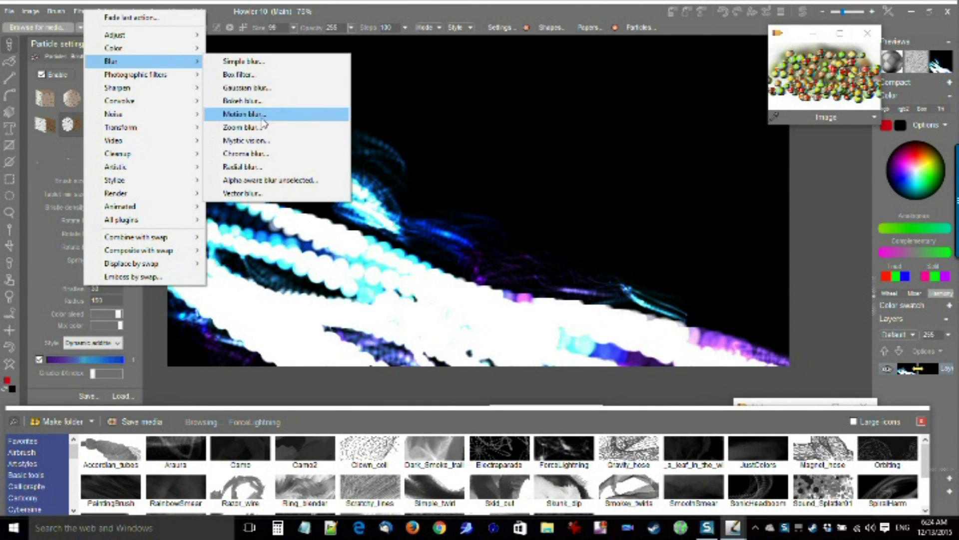
{"action": "left_click", "coordinate": [242, 127]}
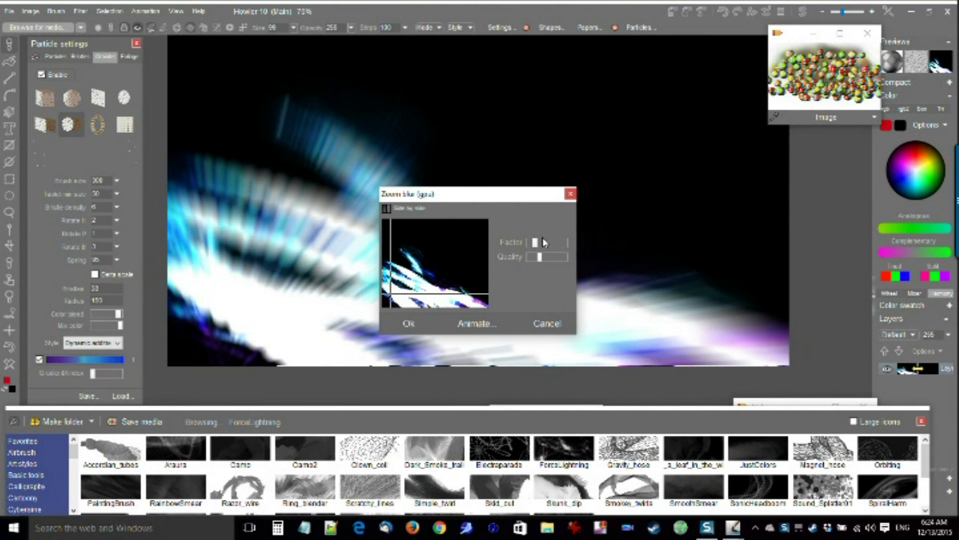
{"action": "left_click_drag", "start_coordinate": [535, 243], "coordinate": [557, 248]}
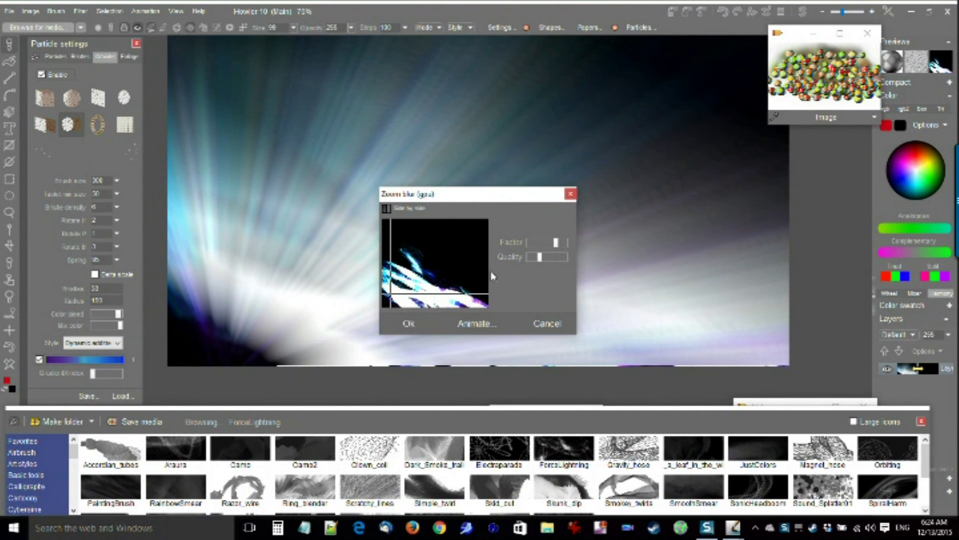
{"action": "left_click", "coordinate": [409, 325]}
- Add a short lightning stroke in the canvas's lower-left corner and soften the image with a Box filter at level 31
{"action": "mouse_move", "coordinate": [257, 343]}
{"action": "left_mouse_down"}
{"action": "mouse_move", "coordinate": [171, 317]}
{"action": "mouse_move", "coordinate": [300, 350]}
{"action": "mouse_move", "coordinate": [274, 342]}
{"action": "left_mouse_up"}
{"action": "left_click", "coordinate": [80, 11]}
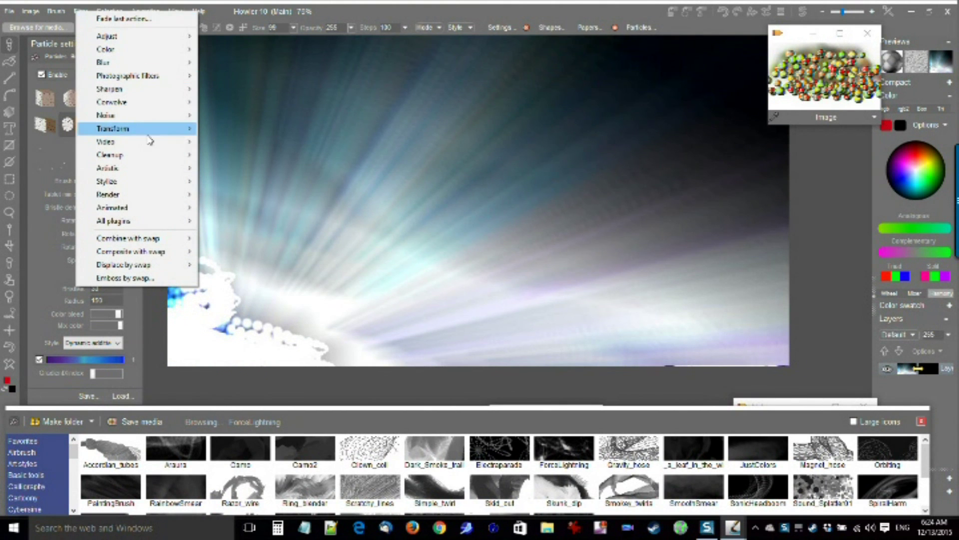
{"action": "mouse_move", "coordinate": [133, 64]}
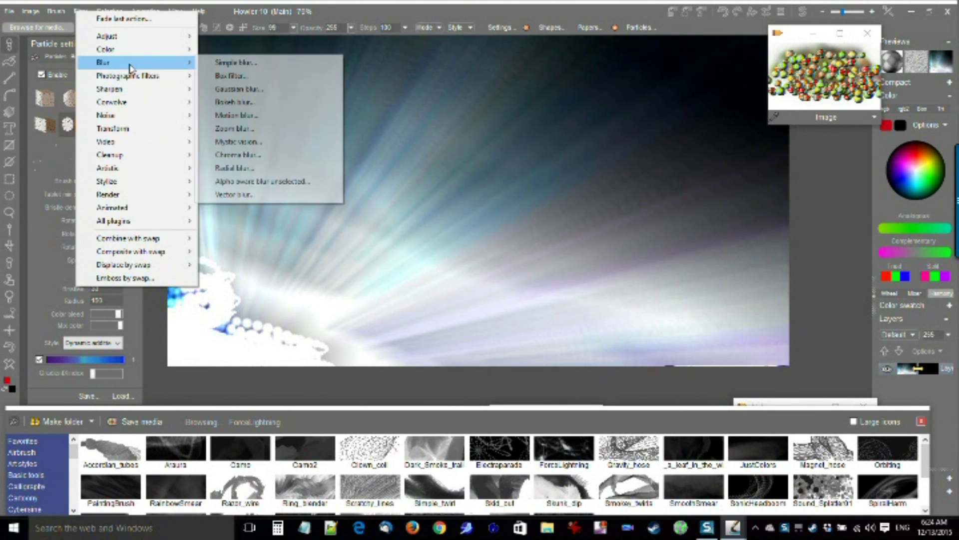
{"action": "left_click", "coordinate": [232, 75]}
{"action": "mouse_move", "coordinate": [466, 272]}
{"action": "left_mouse_down"}
{"action": "mouse_move", "coordinate": [480, 273]}
{"action": "mouse_move", "coordinate": [449, 274]}
{"action": "left_mouse_up"}
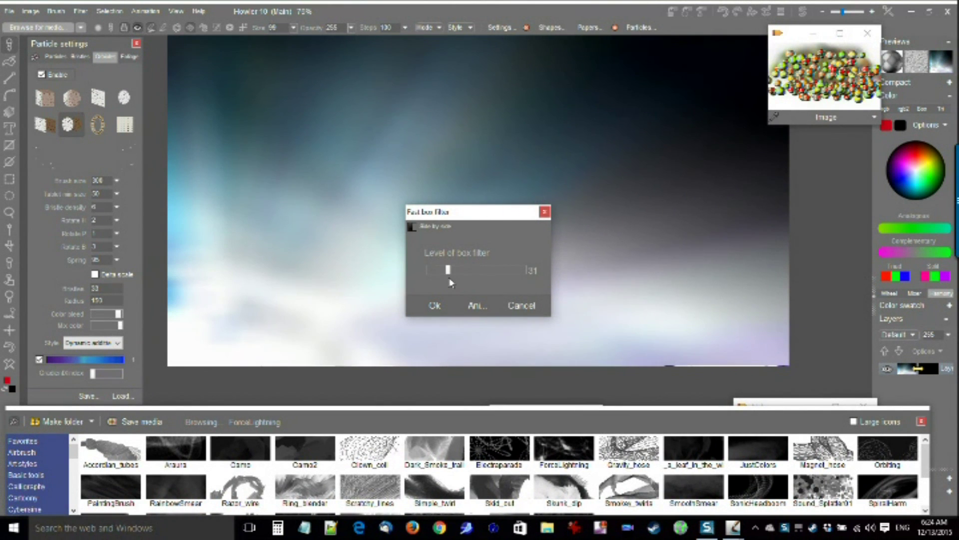
{"action": "left_click", "coordinate": [434, 305]}
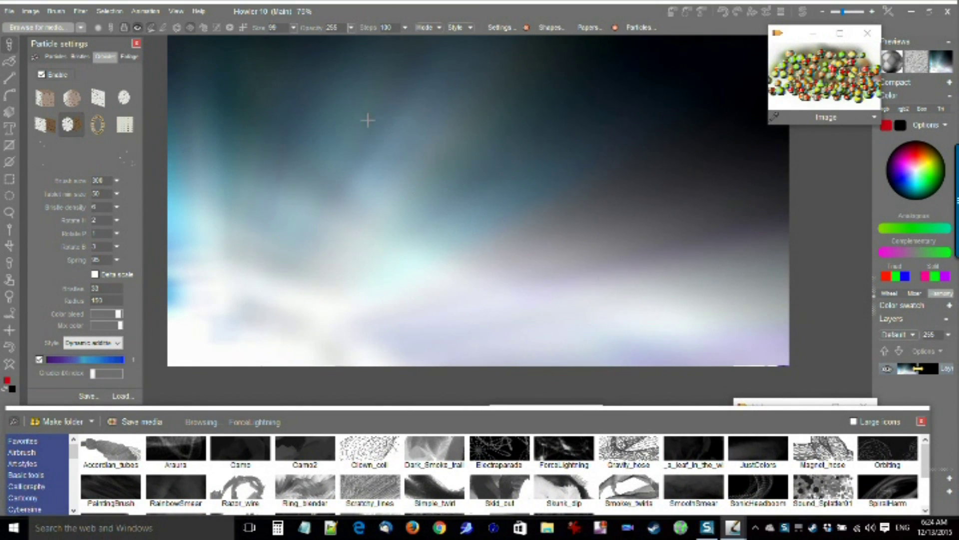
- Switch to the particle brush with the Shrinking lines style and paint blue branching growths across the blurred background
{"action": "scroll", "coordinate": [529, 155], "scroll_direction": "up", "scroll_amount": 1}
{"action": "scroll", "coordinate": [529, 154], "scroll_direction": "down", "scroll_amount": 4}
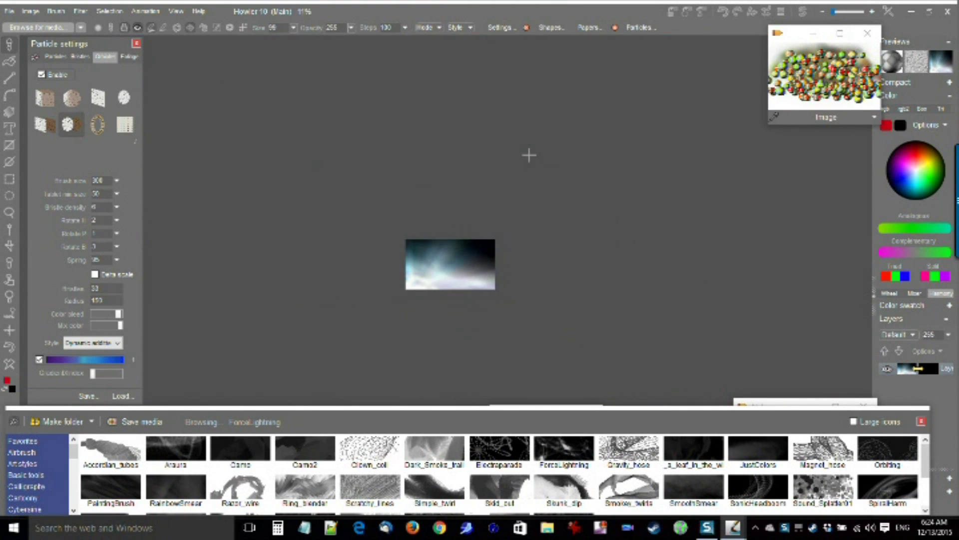
{"action": "scroll", "coordinate": [529, 155], "scroll_direction": "up", "scroll_amount": 2}
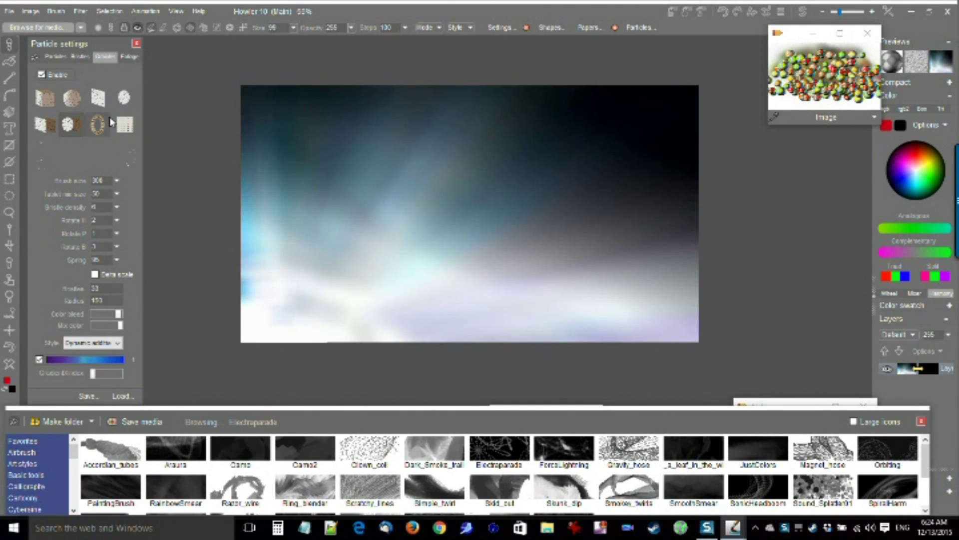
{"action": "left_click", "coordinate": [56, 57]}
{"action": "mouse_move", "coordinate": [417, 301]}
{"action": "left_mouse_down"}
{"action": "mouse_move", "coordinate": [430, 210]}
{"action": "mouse_move", "coordinate": [589, 220]}
{"action": "mouse_move", "coordinate": [325, 280]}
{"action": "mouse_move", "coordinate": [649, 299]}
{"action": "left_mouse_up"}
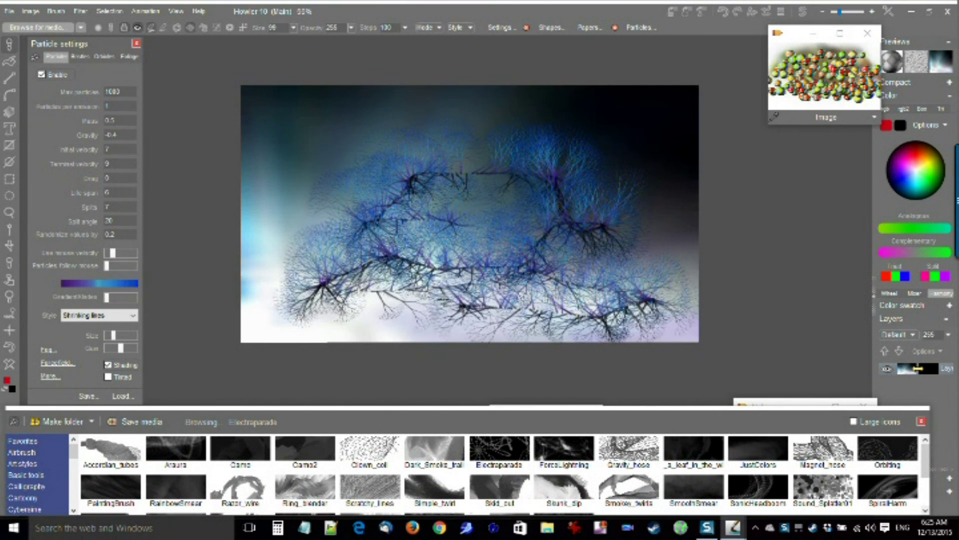
{"action": "left_click_drag", "start_coordinate": [463, 306], "coordinate": [410, 287]}
- Enable the bristle brush, pick the fan brush and the second stroke style, and cover the picture with broad red strokes
{"action": "left_click", "coordinate": [82, 56]}
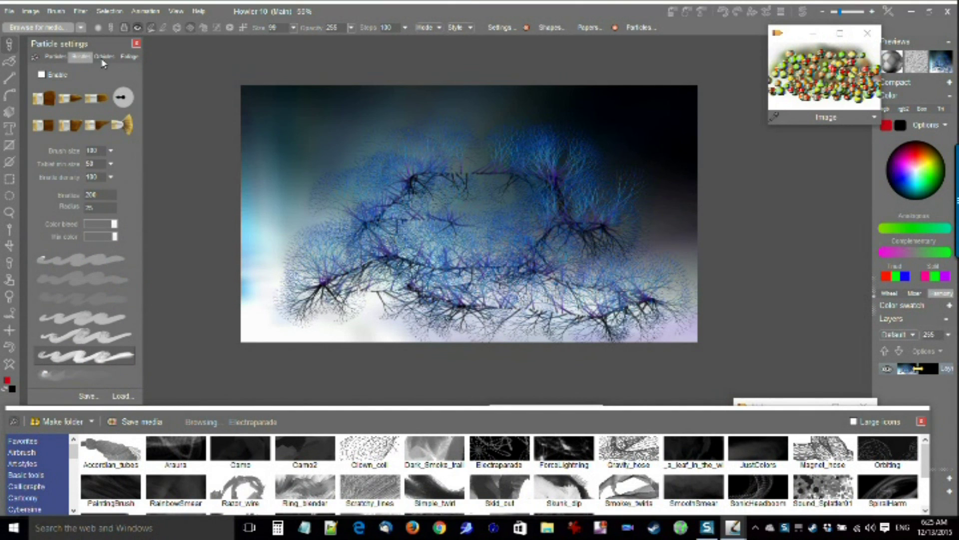
{"action": "mouse_move", "coordinate": [350, 205]}
{"action": "left_mouse_down"}
{"action": "mouse_move", "coordinate": [519, 316]}
{"action": "mouse_move", "coordinate": [638, 203]}
{"action": "mouse_move", "coordinate": [580, 135]}
{"action": "mouse_move", "coordinate": [389, 161]}
{"action": "mouse_move", "coordinate": [266, 212]}
{"action": "left_mouse_up"}
{"action": "left_click_drag", "start_coordinate": [124, 103], "coordinate": [129, 92]}
{"action": "mouse_move", "coordinate": [459, 220]}
{"action": "left_mouse_down"}
{"action": "mouse_move", "coordinate": [294, 187]}
{"action": "mouse_move", "coordinate": [284, 241]}
{"action": "mouse_move", "coordinate": [380, 291]}
{"action": "left_mouse_up"}
{"action": "left_click", "coordinate": [96, 278]}
{"action": "mouse_move", "coordinate": [310, 284]}
{"action": "left_mouse_down"}
{"action": "mouse_move", "coordinate": [440, 330]}
{"action": "mouse_move", "coordinate": [410, 238]}
{"action": "mouse_move", "coordinate": [482, 148]}
{"action": "mouse_move", "coordinate": [470, 322]}
{"action": "left_mouse_up"}
{"action": "scroll", "coordinate": [472, 238], "scroll_direction": "up", "scroll_amount": 2}
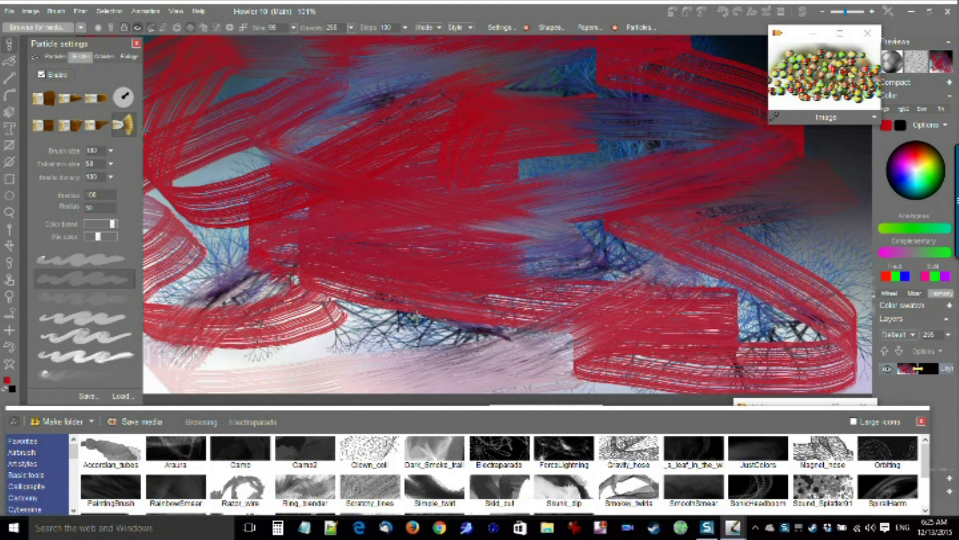
- Switch to the foliage brush and grow three thin branches over the red strokes
{"action": "left_click", "coordinate": [103, 56]}
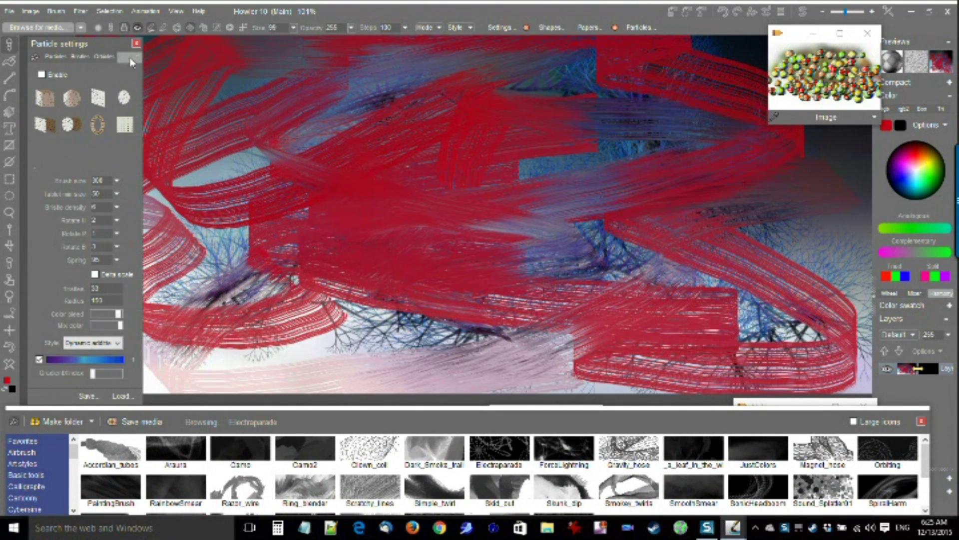
{"action": "left_click", "coordinate": [129, 56]}
{"action": "left_click_drag", "start_coordinate": [294, 274], "coordinate": [400, 223]}
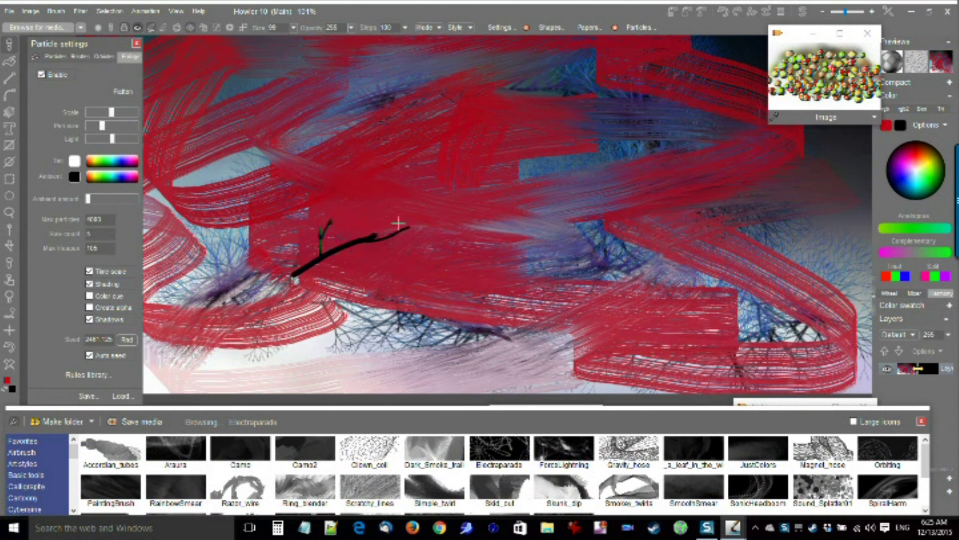
{"action": "left_click_drag", "start_coordinate": [721, 300], "coordinate": [675, 250]}
{"action": "left_click_drag", "start_coordinate": [569, 328], "coordinate": [480, 235]}
- Look at the rule selector and rule parameters in the foliage rules library, then close it
{"action": "left_click", "coordinate": [88, 374]}
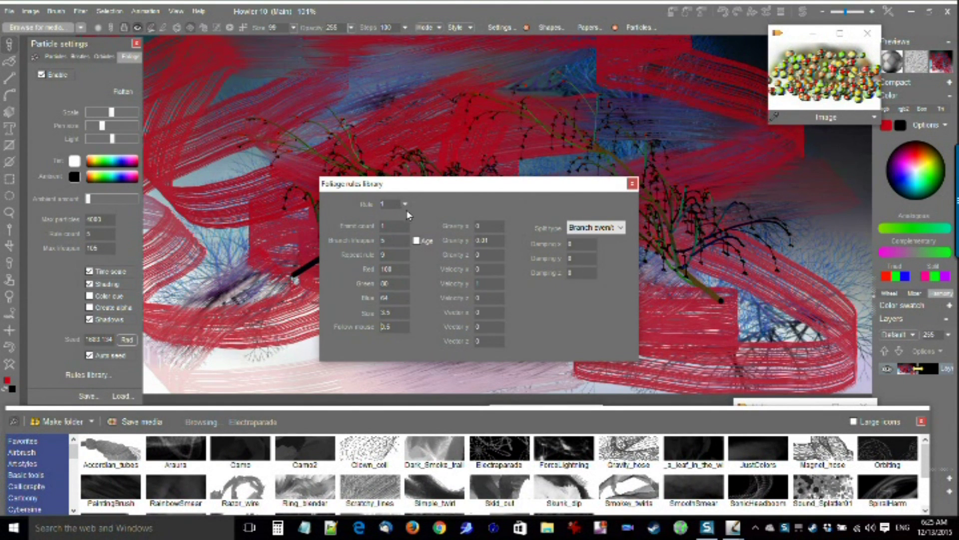
{"action": "left_click", "coordinate": [406, 205]}
{"action": "left_click", "coordinate": [393, 220]}
{"action": "left_click_drag", "start_coordinate": [385, 222], "coordinate": [335, 221]}
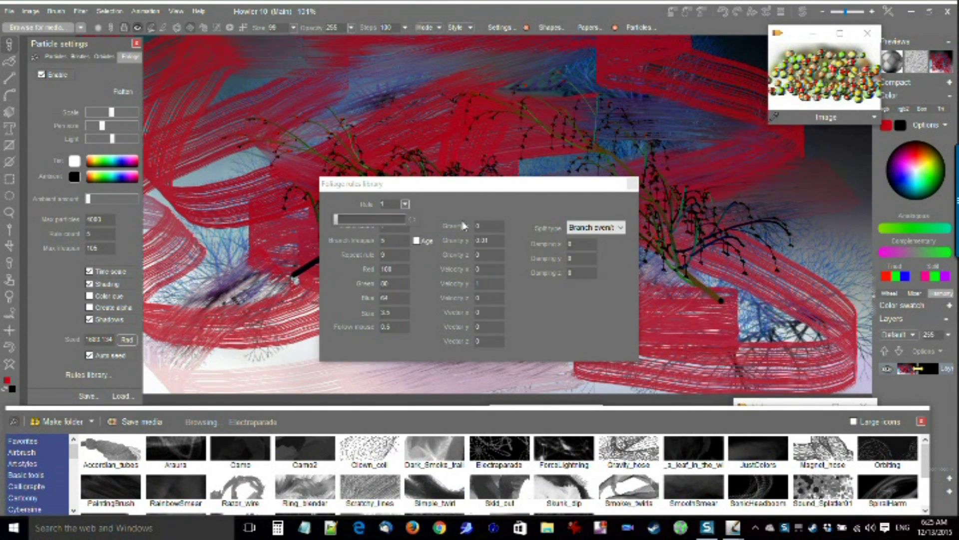
{"action": "left_click", "coordinate": [632, 184]}
- Load a leafy branch foliage preset and grow a large branch from the canvas's lower left toward the upper edge
{"action": "left_click", "coordinate": [120, 396]}
{"action": "left_click", "coordinate": [64, 241]}
{"action": "mouse_move", "coordinate": [307, 343]}
{"action": "left_mouse_down"}
{"action": "mouse_move", "coordinate": [466, 96]}
{"action": "mouse_move", "coordinate": [600, 64]}
{"action": "left_mouse_up"}
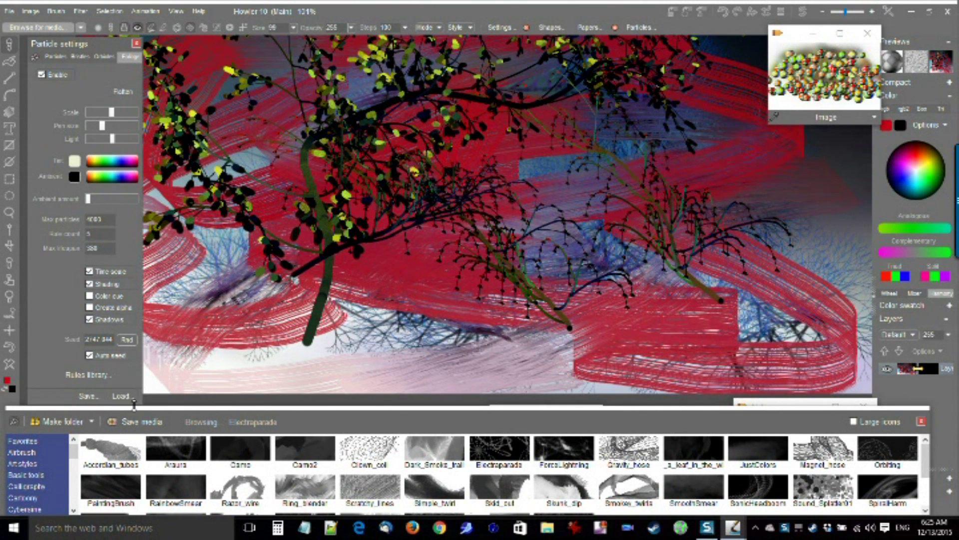
- Load the Branch 04 foliage preset and grow a densely leaved branch on the right half of the canvas
{"action": "left_click", "coordinate": [121, 396]}
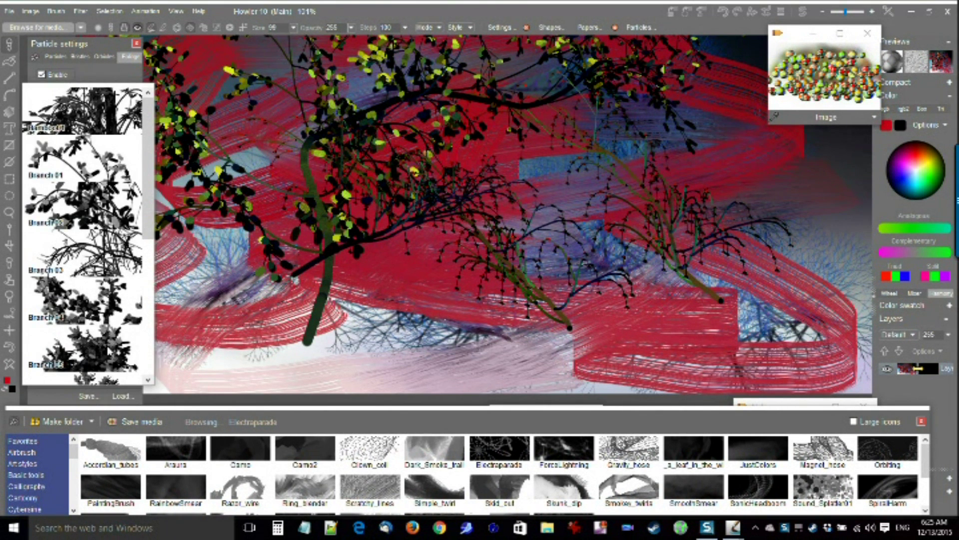
{"action": "left_click", "coordinate": [83, 301]}
{"action": "mouse_move", "coordinate": [586, 357]}
{"action": "left_mouse_down"}
{"action": "mouse_move", "coordinate": [693, 302]}
{"action": "mouse_move", "coordinate": [725, 209]}
{"action": "left_mouse_up"}
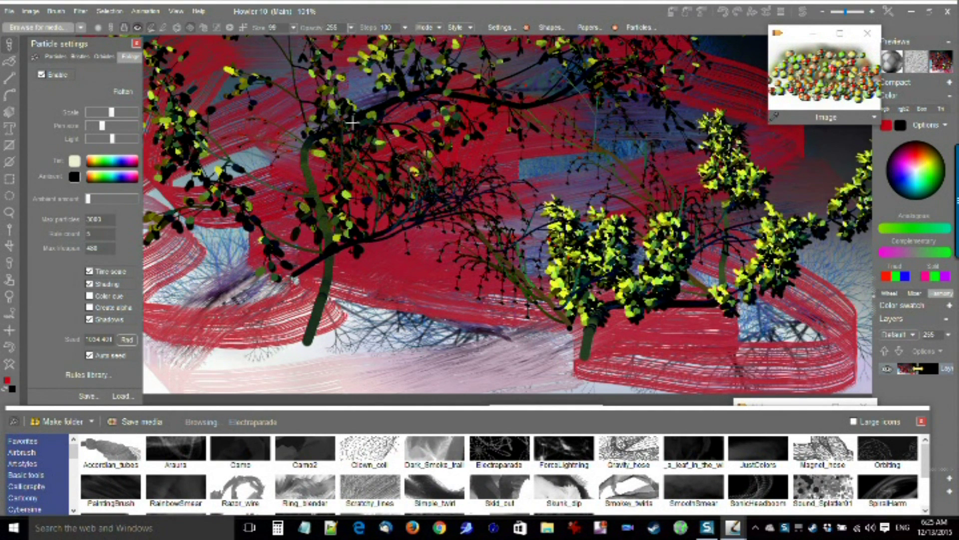
- Browse the foliage presets, load a leafy branch preset, and grow another branch from the canvas's lower middle
{"action": "left_click", "coordinate": [121, 396]}
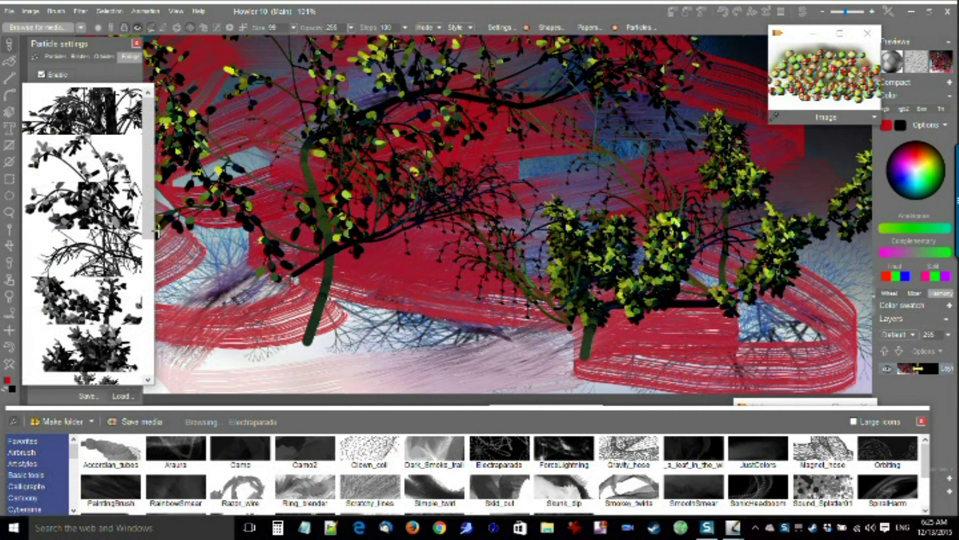
{"action": "left_click_drag", "start_coordinate": [150, 247], "coordinate": [149, 274]}
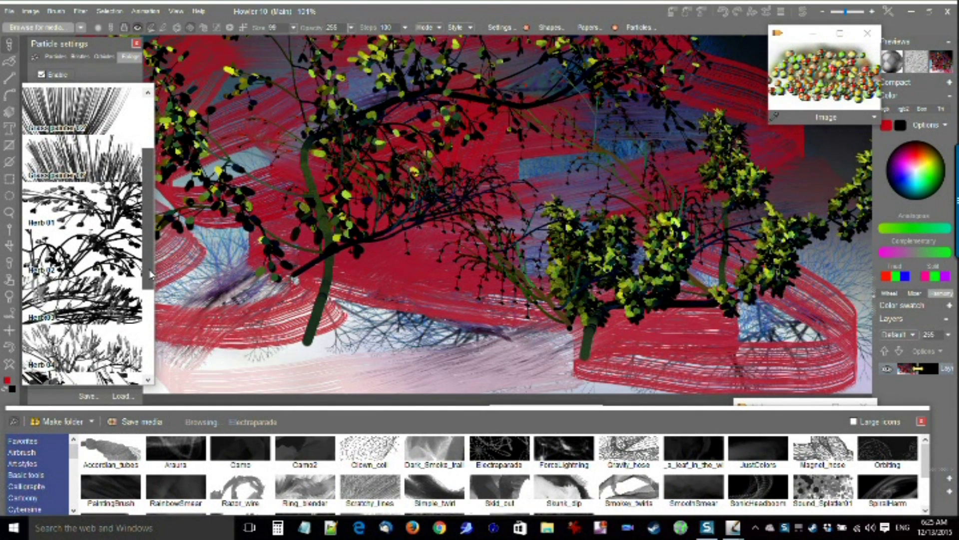
{"action": "scroll", "coordinate": [150, 274], "scroll_direction": "up", "scroll_amount": 2}
{"action": "left_click_drag", "start_coordinate": [151, 273], "coordinate": [144, 222]}
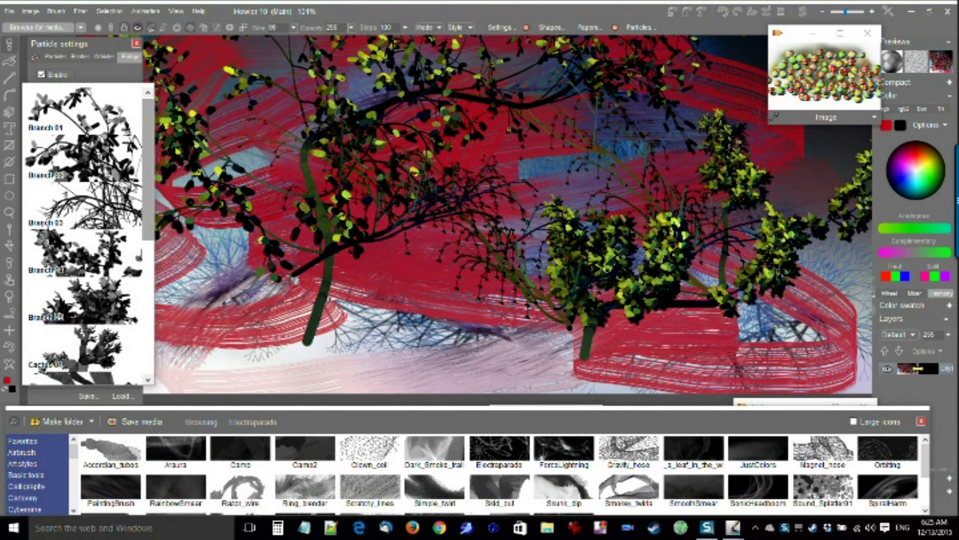
{"action": "left_click", "coordinate": [94, 137]}
{"action": "left_click", "coordinate": [482, 345]}
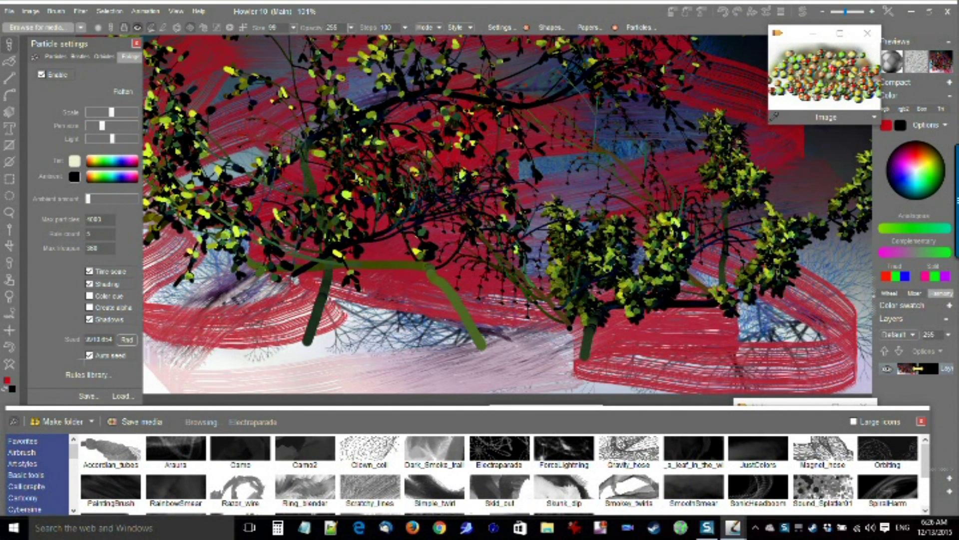
- Clear the canvas and load the Weed painter 01 preset from the foliage category
{"action": "left_click", "coordinate": [11, 364]}
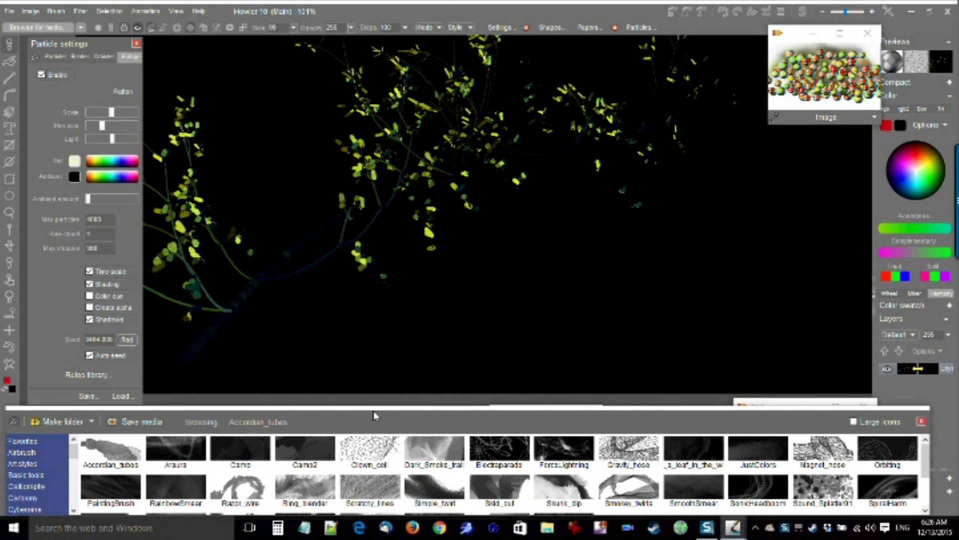
{"action": "left_click_drag", "start_coordinate": [373, 407], "coordinate": [373, 258]}
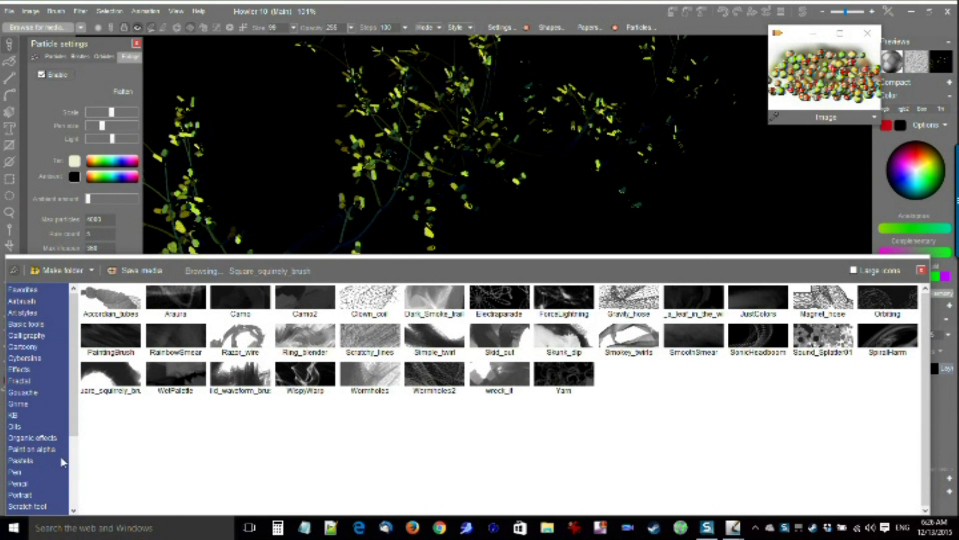
{"action": "scroll", "coordinate": [76, 470], "scroll_direction": "down", "scroll_amount": 4}
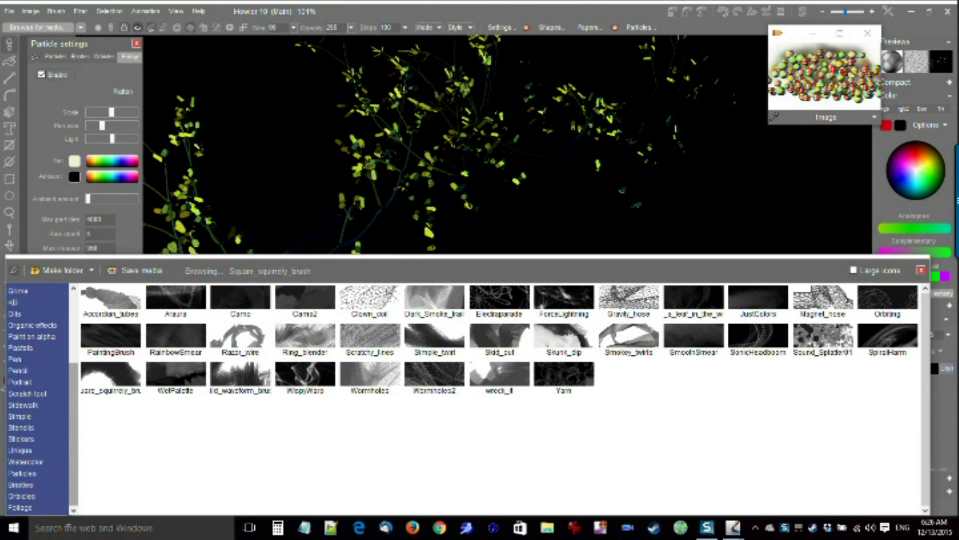
{"action": "left_click", "coordinate": [22, 508]}
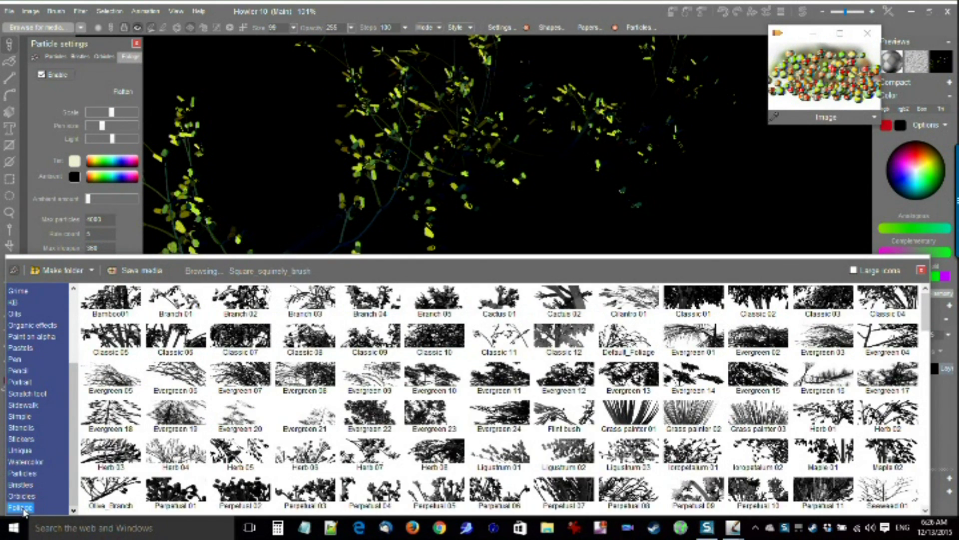
{"action": "left_click_drag", "start_coordinate": [925, 311], "coordinate": [938, 506]}
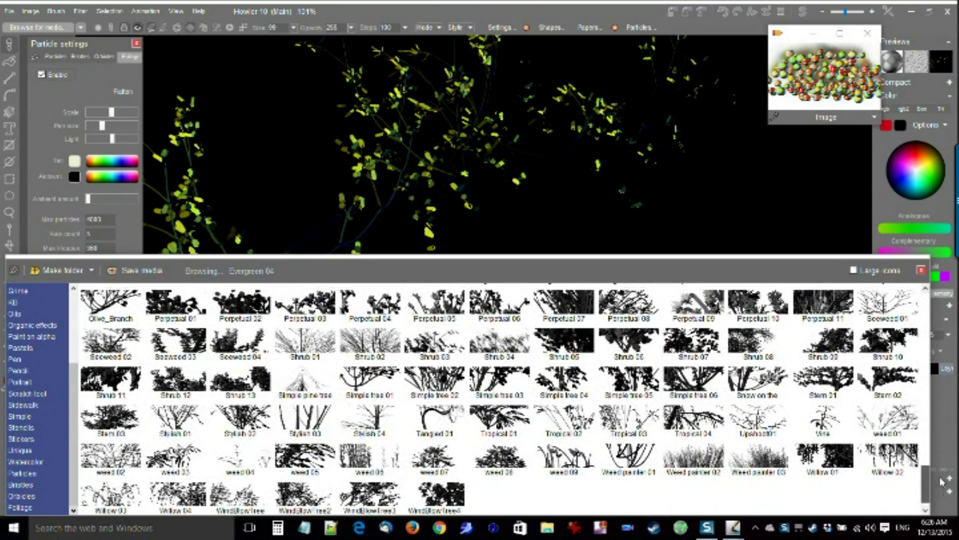
{"action": "left_click", "coordinate": [629, 458]}
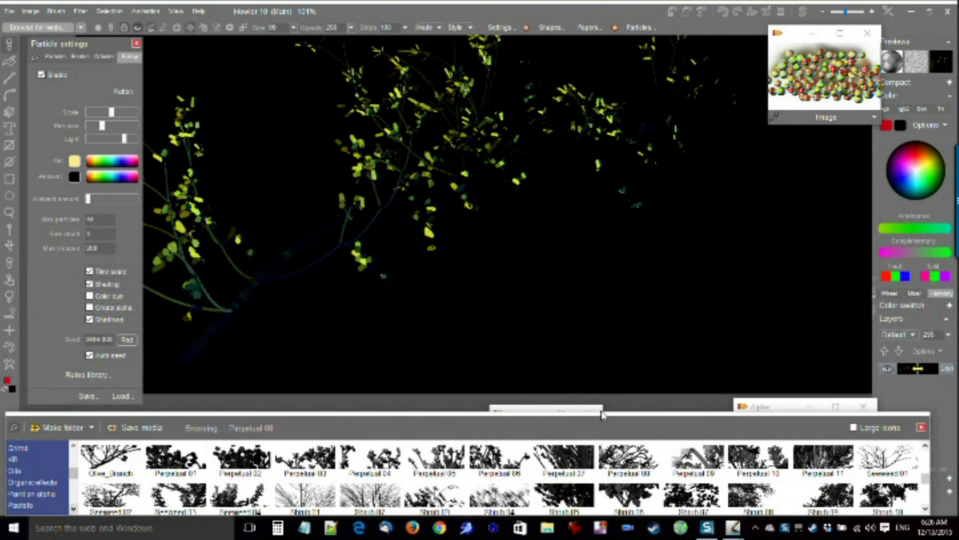
- Try a few foliage clumps, clear the canvas, and grow a yellow-flowered weed clump on its left half
{"action": "left_click", "coordinate": [580, 300]}
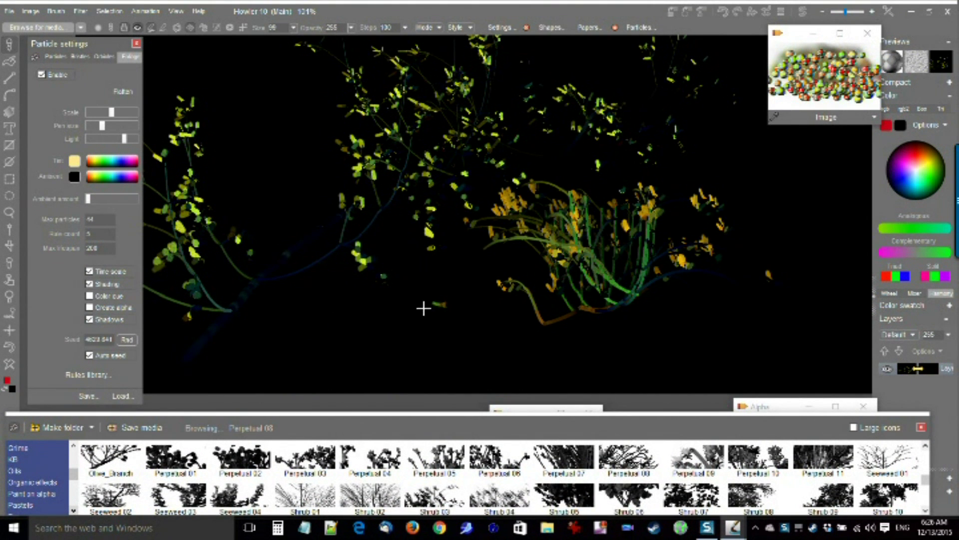
{"action": "left_click", "coordinate": [423, 308]}
{"action": "left_click", "coordinate": [10, 366]}
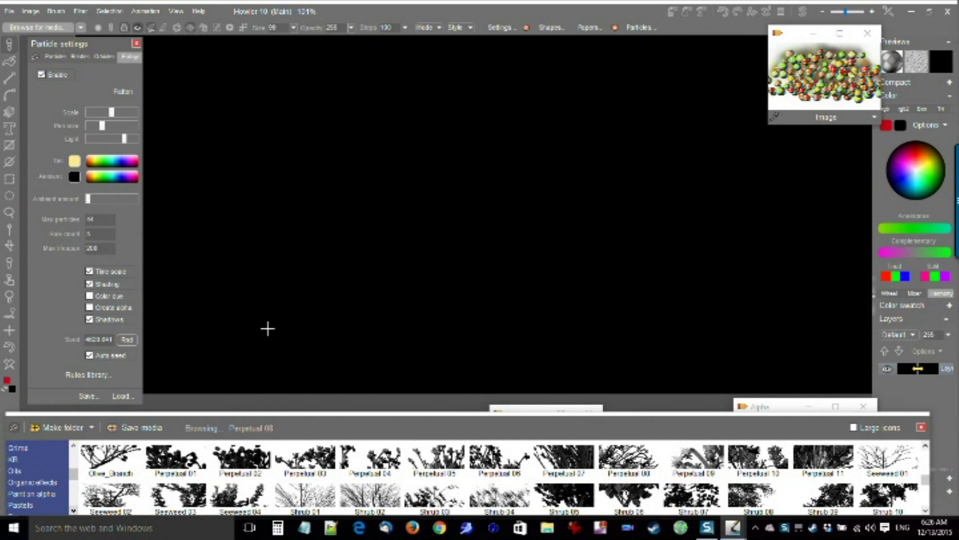
{"action": "left_click_drag", "start_coordinate": [275, 318], "coordinate": [372, 273]}
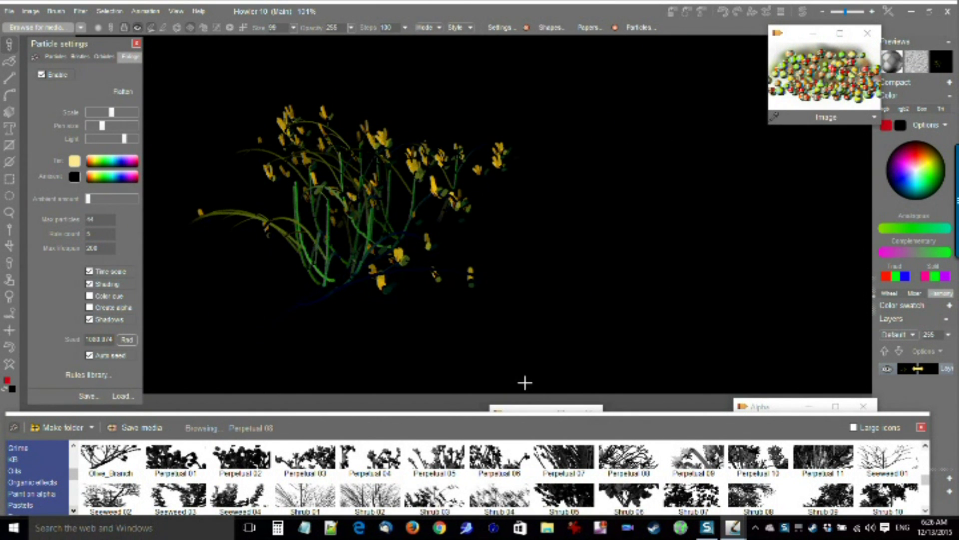
- Enable the orbital brush, load the a_leaf_in_the_wind preset, and paint grassy strokes across the canvas's lower half
{"action": "left_click", "coordinate": [105, 56]}
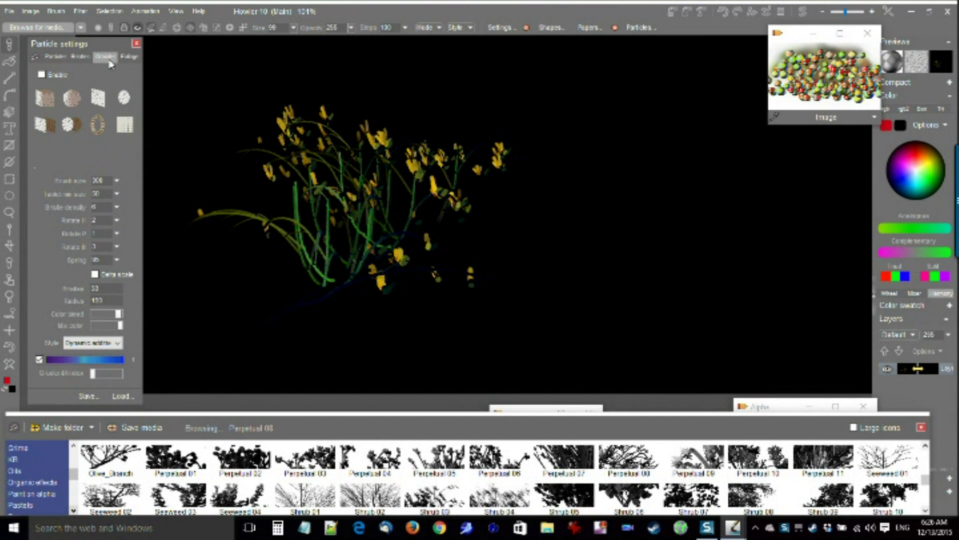
{"action": "left_click", "coordinate": [59, 75]}
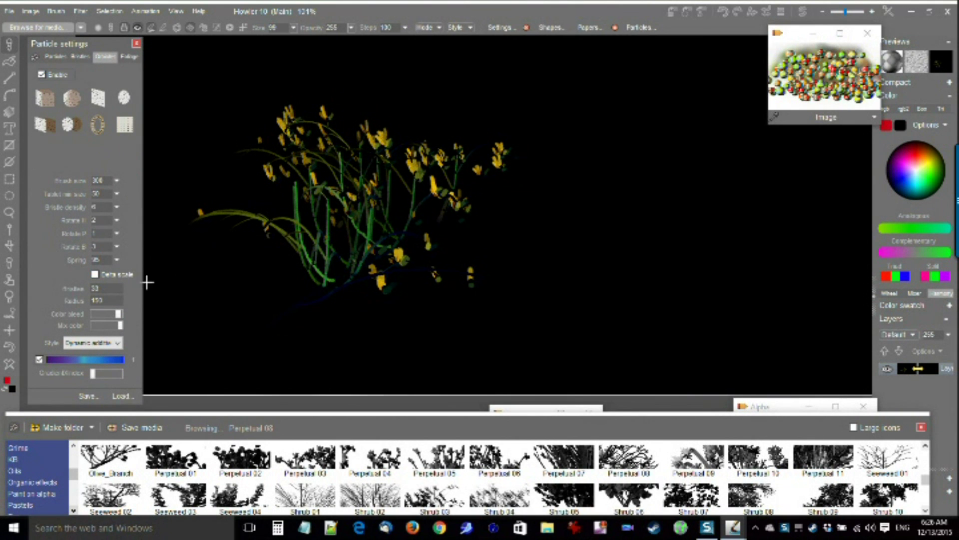
{"action": "left_click", "coordinate": [25, 509]}
{"action": "scroll", "coordinate": [33, 495], "scroll_direction": "down", "scroll_amount": 2}
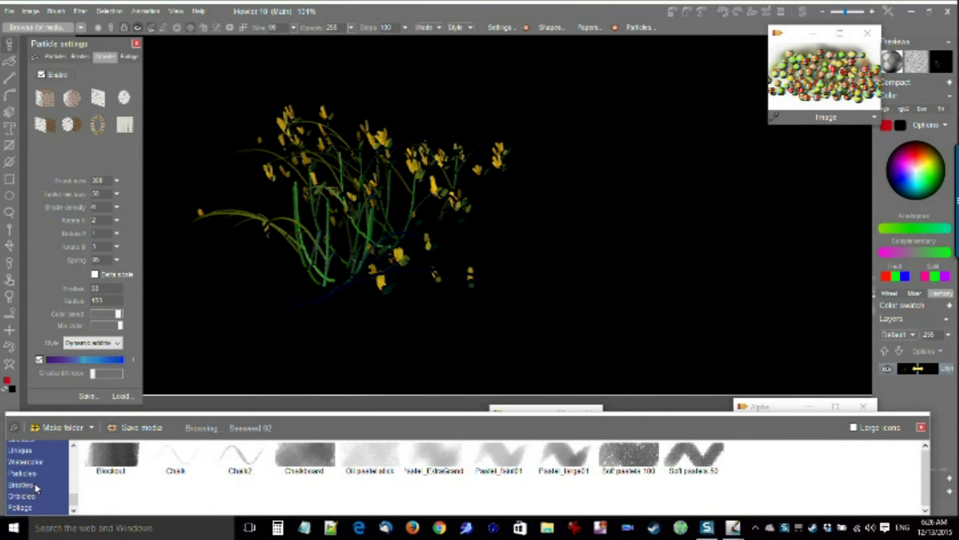
{"action": "left_click", "coordinate": [23, 495]}
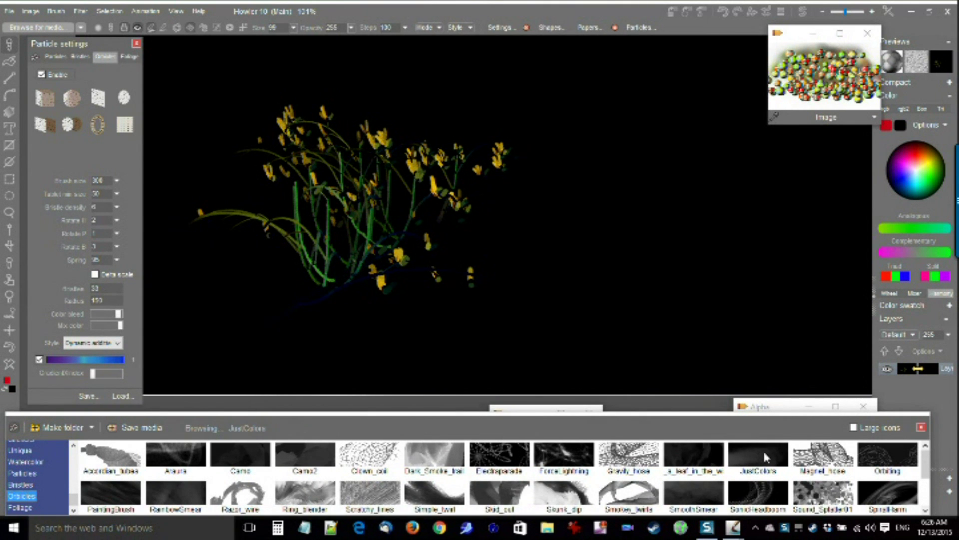
{"action": "left_click", "coordinate": [692, 455]}
{"action": "mouse_move", "coordinate": [787, 250]}
{"action": "left_mouse_down"}
{"action": "mouse_move", "coordinate": [576, 270]}
{"action": "mouse_move", "coordinate": [451, 215]}
{"action": "mouse_move", "coordinate": [507, 268]}
{"action": "mouse_move", "coordinate": [599, 284]}
{"action": "mouse_move", "coordinate": [234, 324]}
{"action": "mouse_move", "coordinate": [540, 311]}
{"action": "mouse_move", "coordinate": [786, 353]}
{"action": "mouse_move", "coordinate": [779, 390]}
{"action": "left_mouse_up"}
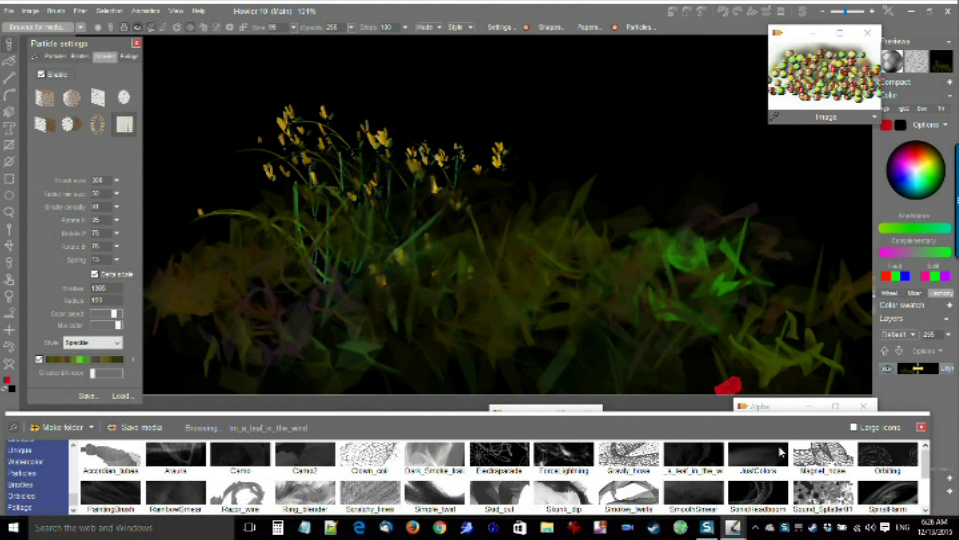
- Load the Gravity_hose orbital preset, clear the canvas, and paint winding red mesh tubes across it
{"action": "left_click", "coordinate": [629, 456]}
{"action": "mouse_move", "coordinate": [740, 152]}
{"action": "left_mouse_down"}
{"action": "mouse_move", "coordinate": [580, 137]}
{"action": "mouse_move", "coordinate": [383, 170]}
{"action": "mouse_move", "coordinate": [498, 254]}
{"action": "mouse_move", "coordinate": [573, 292]}
{"action": "mouse_move", "coordinate": [320, 229]}
{"action": "left_mouse_up"}
{"action": "left_click", "coordinate": [10, 365]}
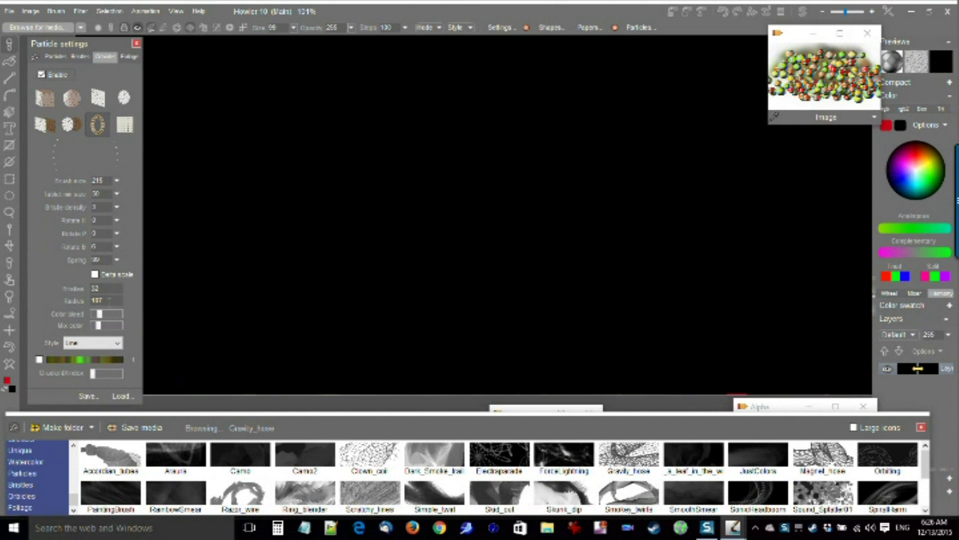
{"action": "mouse_move", "coordinate": [220, 321]}
{"action": "left_mouse_down"}
{"action": "mouse_move", "coordinate": [435, 223]}
{"action": "mouse_move", "coordinate": [552, 145]}
{"action": "mouse_move", "coordinate": [229, 255]}
{"action": "mouse_move", "coordinate": [724, 332]}
{"action": "mouse_move", "coordinate": [619, 321]}
{"action": "left_mouse_up"}
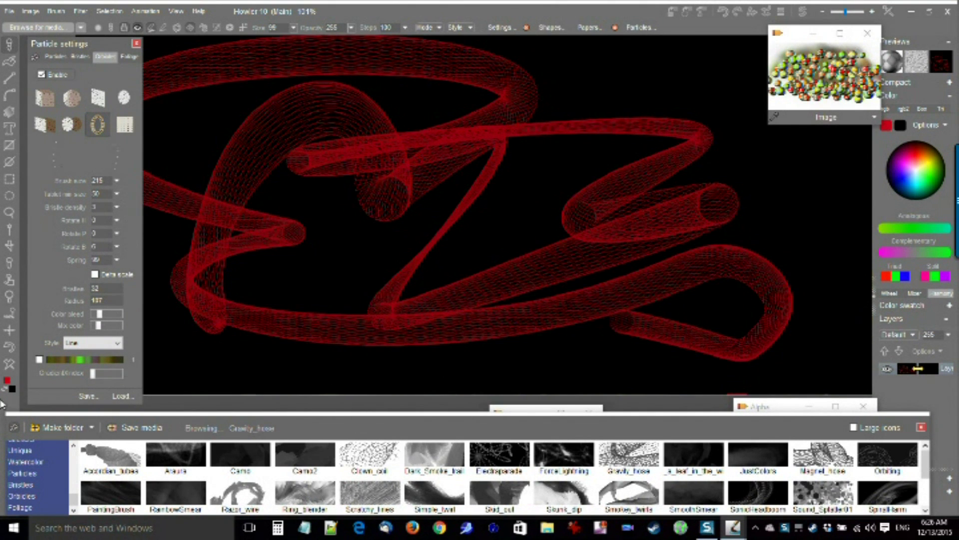
- Turn on gradient colouring, paint green mesh tubes, and paint more tubes using the black-to-orange-to-pale-yellow gradient
{"action": "left_click", "coordinate": [39, 359]}
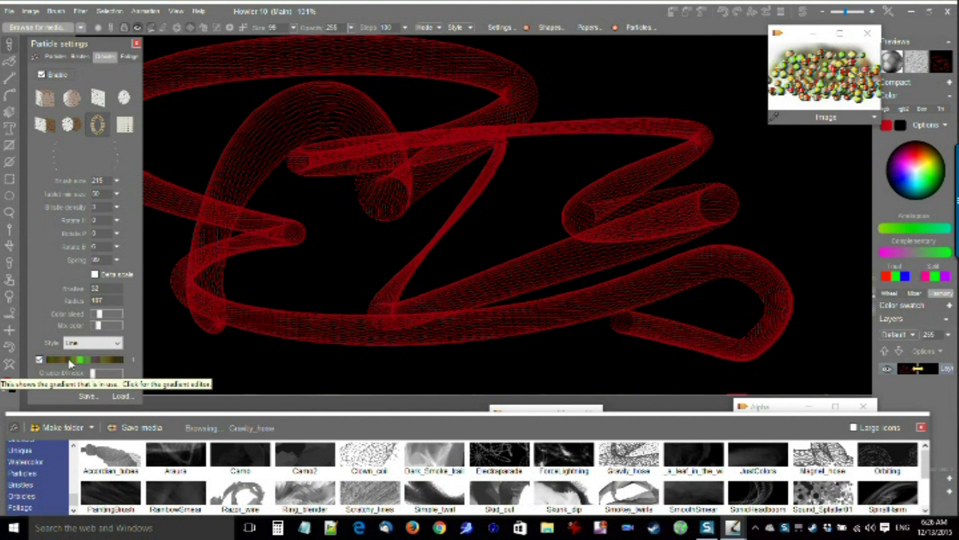
{"action": "mouse_move", "coordinate": [450, 173]}
{"action": "left_mouse_down"}
{"action": "mouse_move", "coordinate": [728, 245]}
{"action": "mouse_move", "coordinate": [316, 281]}
{"action": "mouse_move", "coordinate": [366, 159]}
{"action": "mouse_move", "coordinate": [485, 203]}
{"action": "left_mouse_up"}
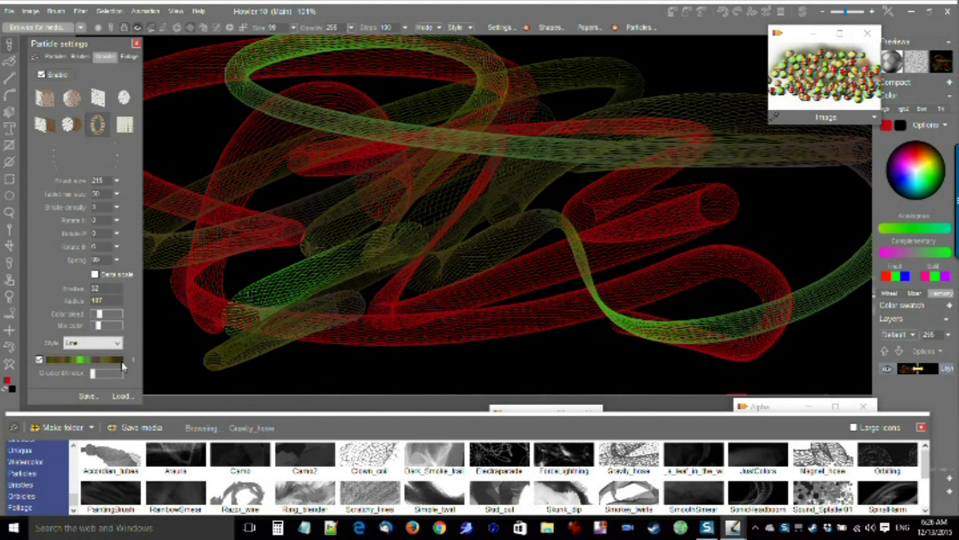
{"action": "left_click_drag", "start_coordinate": [99, 374], "coordinate": [107, 374]}
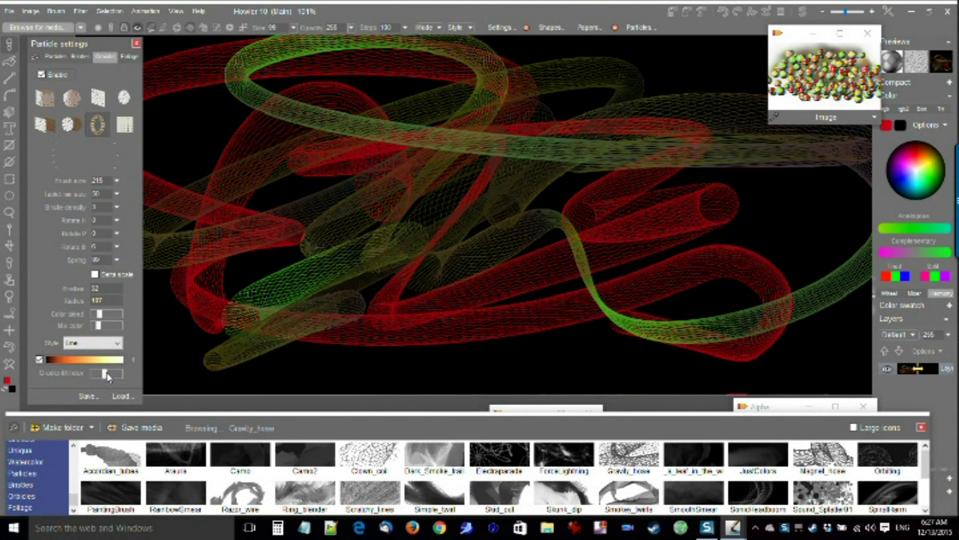
{"action": "mouse_move", "coordinate": [262, 277]}
{"action": "left_mouse_down"}
{"action": "mouse_move", "coordinate": [466, 329]}
{"action": "mouse_move", "coordinate": [601, 137]}
{"action": "mouse_move", "coordinate": [153, 300]}
{"action": "left_mouse_up"}
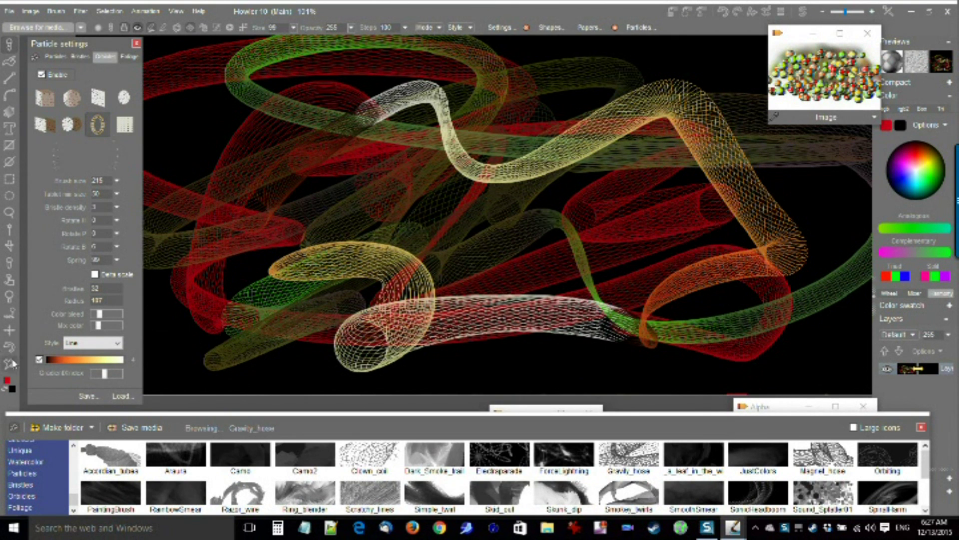
- Clear the canvas and paint large looping mesh tubes in the orange and yellow gradient
{"action": "key", "text": "Delete"}
{"action": "mouse_move", "coordinate": [205, 180]}
{"action": "left_mouse_down"}
{"action": "mouse_move", "coordinate": [198, 239]}
{"action": "mouse_move", "coordinate": [462, 271]}
{"action": "mouse_move", "coordinate": [393, 156]}
{"action": "mouse_move", "coordinate": [744, 118]}
{"action": "mouse_move", "coordinate": [695, 229]}
{"action": "mouse_move", "coordinate": [434, 165]}
{"action": "mouse_move", "coordinate": [304, 152]}
{"action": "mouse_move", "coordinate": [267, 185]}
{"action": "mouse_move", "coordinate": [365, 264]}
{"action": "mouse_move", "coordinate": [616, 317]}
{"action": "mouse_move", "coordinate": [651, 352]}
{"action": "mouse_move", "coordinate": [562, 376]}
{"action": "left_mouse_up"}
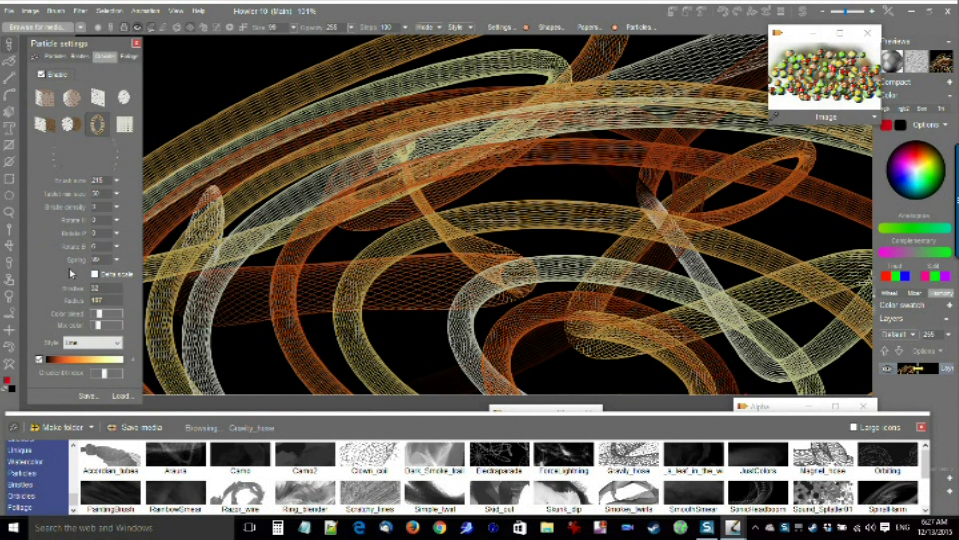
- Adjust the orbital brush's spring, ending at 99, and cover the canvas with overlapping looping tubes
{"action": "left_click_drag", "start_coordinate": [117, 259], "coordinate": [113, 277]}
{"action": "left_click", "coordinate": [117, 259]}
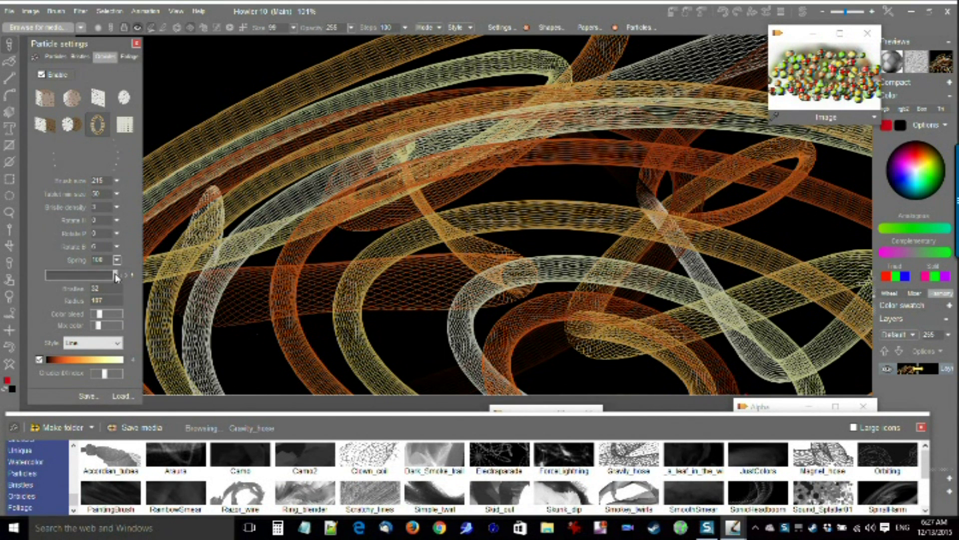
{"action": "mouse_move", "coordinate": [278, 253]}
{"action": "left_mouse_down"}
{"action": "mouse_move", "coordinate": [323, 340]}
{"action": "mouse_move", "coordinate": [452, 213]}
{"action": "mouse_move", "coordinate": [457, 241]}
{"action": "mouse_move", "coordinate": [643, 232]}
{"action": "mouse_move", "coordinate": [535, 170]}
{"action": "mouse_move", "coordinate": [439, 201]}
{"action": "mouse_move", "coordinate": [525, 253]}
{"action": "mouse_move", "coordinate": [553, 236]}
{"action": "mouse_move", "coordinate": [449, 280]}
{"action": "mouse_move", "coordinate": [353, 262]}
{"action": "mouse_move", "coordinate": [387, 239]}
{"action": "mouse_move", "coordinate": [534, 206]}
{"action": "mouse_move", "coordinate": [546, 267]}
{"action": "mouse_move", "coordinate": [496, 288]}
{"action": "mouse_move", "coordinate": [412, 298]}
{"action": "mouse_move", "coordinate": [339, 260]}
{"action": "mouse_move", "coordinate": [336, 231]}
{"action": "mouse_move", "coordinate": [363, 203]}
{"action": "mouse_move", "coordinate": [415, 189]}
{"action": "mouse_move", "coordinate": [490, 193]}
{"action": "mouse_move", "coordinate": [526, 217]}
{"action": "mouse_move", "coordinate": [538, 254]}
{"action": "mouse_move", "coordinate": [522, 280]}
{"action": "left_mouse_up"}
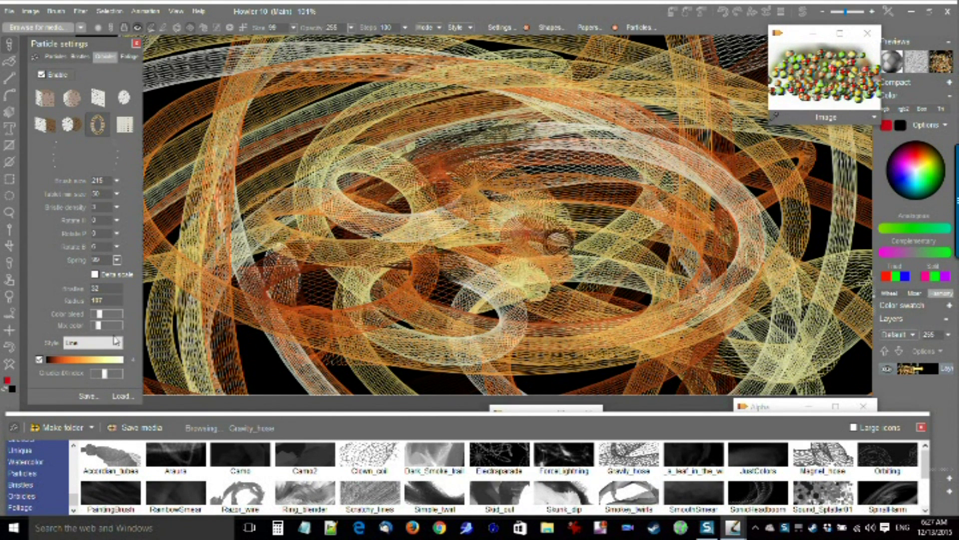
- Clear the canvas and paint new gradient tubes with tight coils and zigzags on both sides
{"action": "left_click", "coordinate": [7, 368]}
{"action": "mouse_move", "coordinate": [246, 276]}
{"action": "left_mouse_down"}
{"action": "mouse_move", "coordinate": [358, 197]}
{"action": "mouse_move", "coordinate": [540, 177]}
{"action": "mouse_move", "coordinate": [553, 220]}
{"action": "mouse_move", "coordinate": [799, 310]}
{"action": "mouse_move", "coordinate": [725, 340]}
{"action": "mouse_move", "coordinate": [674, 341]}
{"action": "mouse_move", "coordinate": [724, 365]}
{"action": "mouse_move", "coordinate": [555, 345]}
{"action": "mouse_move", "coordinate": [261, 100]}
{"action": "mouse_move", "coordinate": [247, 200]}
{"action": "mouse_move", "coordinate": [259, 252]}
{"action": "left_mouse_up"}
{"action": "mouse_move", "coordinate": [233, 212]}
{"action": "left_mouse_down"}
{"action": "mouse_move", "coordinate": [207, 173]}
{"action": "mouse_move", "coordinate": [189, 164]}
{"action": "mouse_move", "coordinate": [202, 155]}
{"action": "mouse_move", "coordinate": [187, 160]}
{"action": "mouse_move", "coordinate": [619, 83]}
{"action": "mouse_move", "coordinate": [681, 106]}
{"action": "mouse_move", "coordinate": [788, 202]}
{"action": "mouse_move", "coordinate": [769, 168]}
{"action": "mouse_move", "coordinate": [510, 259]}
{"action": "mouse_move", "coordinate": [342, 369]}
{"action": "mouse_move", "coordinate": [342, 360]}
{"action": "mouse_move", "coordinate": [371, 367]}
{"action": "mouse_move", "coordinate": [338, 360]}
{"action": "left_mouse_up"}
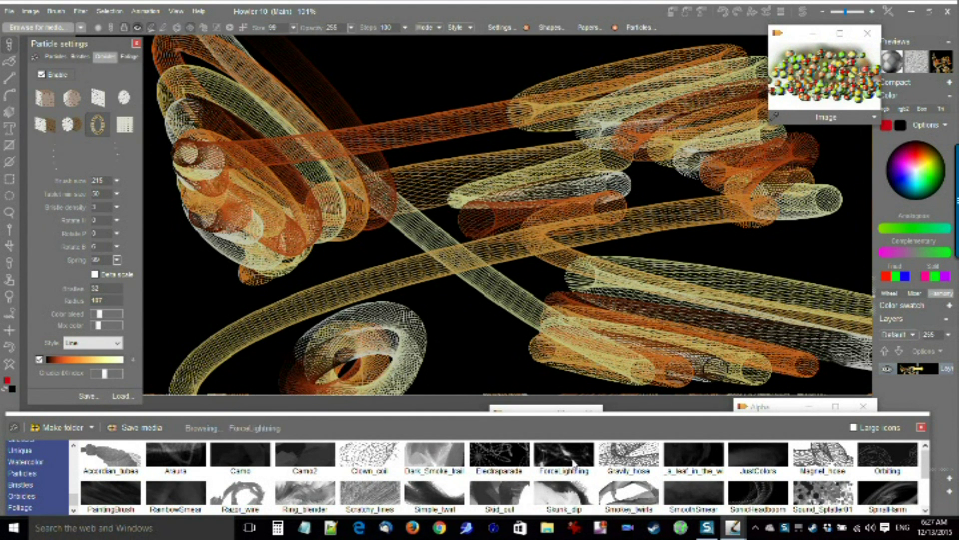
- Paint a_leaf_in_the_wind foliage at the canvas's lower left and multicoloured JustColors strokes along its lower right
{"action": "left_click", "coordinate": [689, 456]}
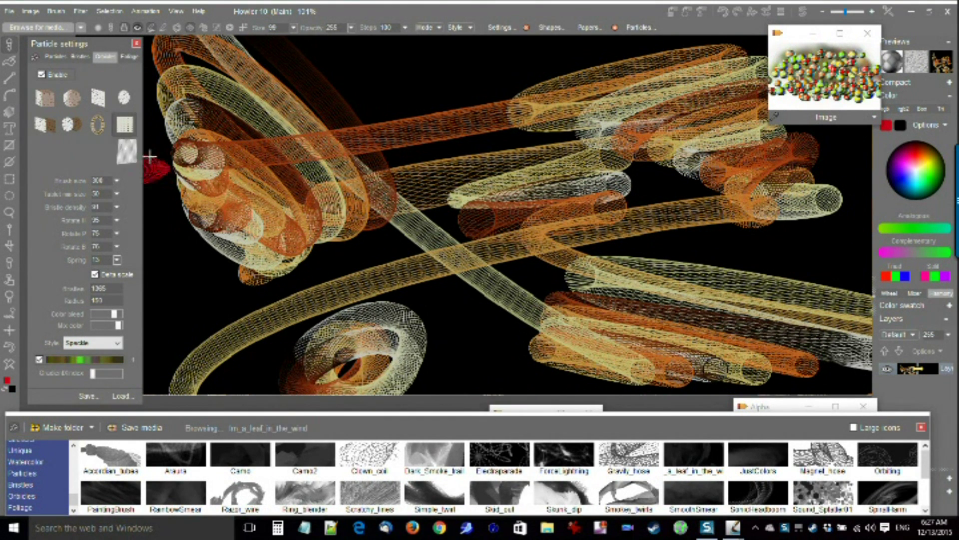
{"action": "mouse_move", "coordinate": [218, 306]}
{"action": "left_mouse_down"}
{"action": "mouse_move", "coordinate": [341, 347]}
{"action": "mouse_move", "coordinate": [190, 334]}
{"action": "mouse_move", "coordinate": [305, 292]}
{"action": "left_mouse_up"}
{"action": "left_click", "coordinate": [758, 458]}
{"action": "mouse_move", "coordinate": [437, 307]}
{"action": "left_mouse_down"}
{"action": "mouse_move", "coordinate": [524, 350]}
{"action": "mouse_move", "coordinate": [570, 321]}
{"action": "mouse_move", "coordinate": [837, 386]}
{"action": "mouse_move", "coordinate": [749, 372]}
{"action": "mouse_move", "coordinate": [665, 334]}
{"action": "mouse_move", "coordinate": [707, 276]}
{"action": "mouse_move", "coordinate": [802, 374]}
{"action": "left_mouse_up"}
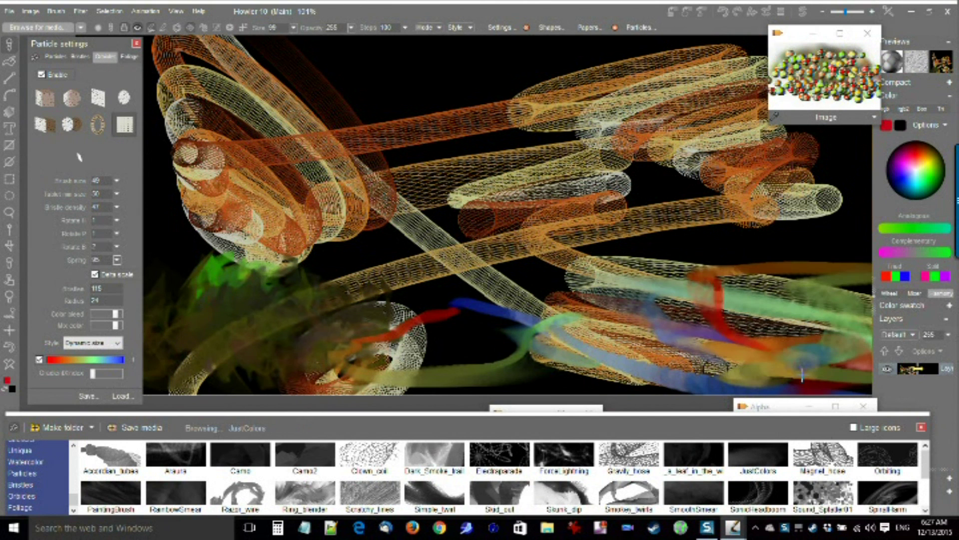
- Load the Orbiting preset, paint a stroke across the canvas, and clear the canvas
{"action": "left_click", "coordinate": [901, 455]}
{"action": "mouse_move", "coordinate": [693, 234]}
{"action": "left_mouse_down"}
{"action": "mouse_move", "coordinate": [763, 222]}
{"action": "mouse_move", "coordinate": [609, 252]}
{"action": "mouse_move", "coordinate": [644, 304]}
{"action": "mouse_move", "coordinate": [433, 306]}
{"action": "left_mouse_up"}
{"action": "left_click", "coordinate": [11, 362]}
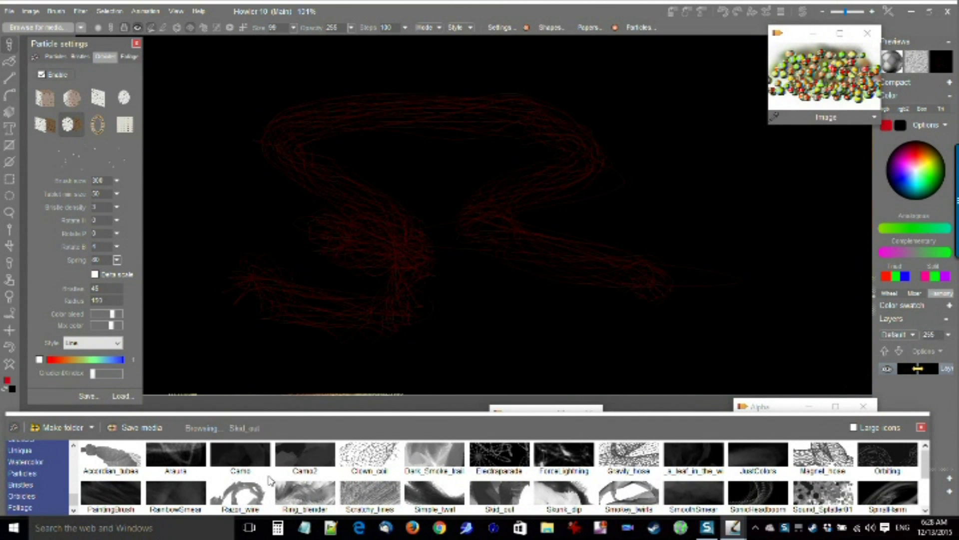
- Paint soft red strokes with the PaintingBrush preset and rainbow-coloured strokes with the RainbowSmear preset
{"action": "scroll", "coordinate": [204, 449], "scroll_direction": "down", "scroll_amount": 1}
{"action": "left_click", "coordinate": [111, 456]}
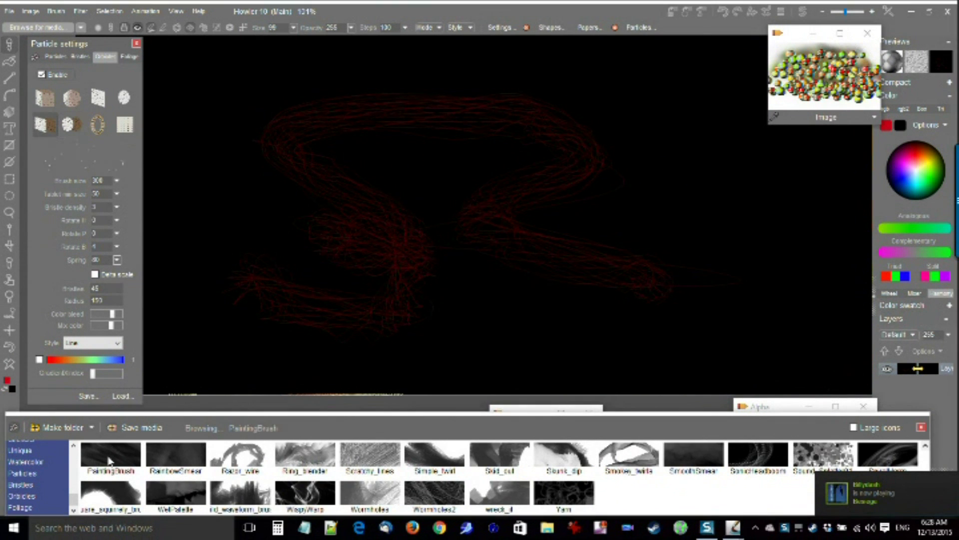
{"action": "mouse_move", "coordinate": [420, 239]}
{"action": "left_mouse_down"}
{"action": "mouse_move", "coordinate": [370, 345]}
{"action": "mouse_move", "coordinate": [550, 315]}
{"action": "left_mouse_up"}
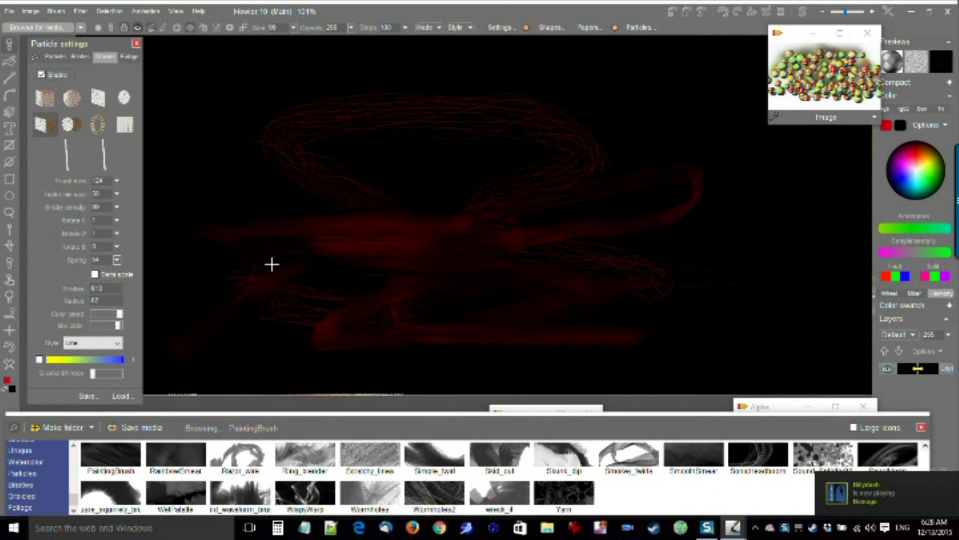
{"action": "left_click", "coordinate": [176, 456]}
{"action": "mouse_move", "coordinate": [300, 240]}
{"action": "left_mouse_down"}
{"action": "mouse_move", "coordinate": [403, 163]}
{"action": "mouse_move", "coordinate": [264, 179]}
{"action": "mouse_move", "coordinate": [340, 375]}
{"action": "left_mouse_up"}
- Pick another orbital preset, paint a stroke across the canvas, and clear the canvas
{"action": "left_click", "coordinate": [254, 450]}
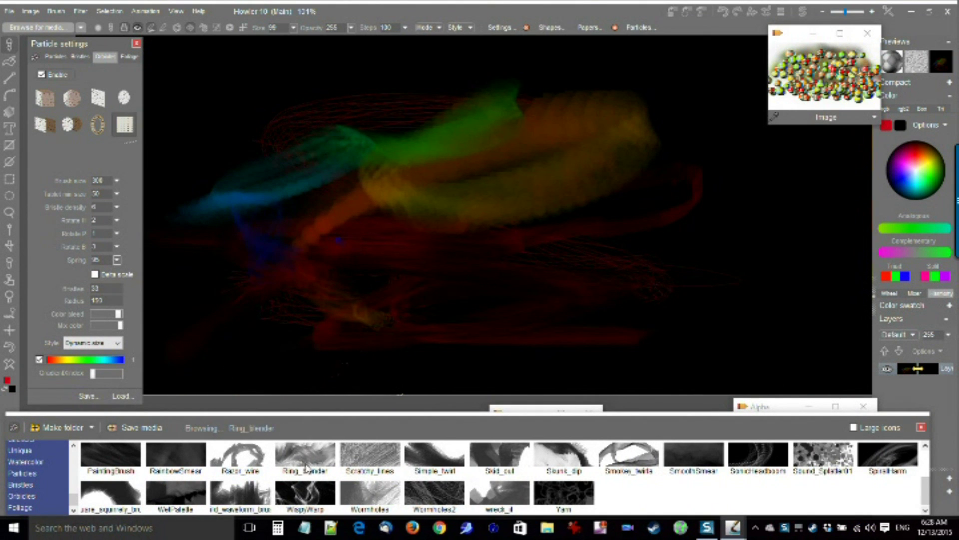
{"action": "mouse_move", "coordinate": [280, 235]}
{"action": "left_mouse_down"}
{"action": "mouse_move", "coordinate": [586, 103]}
{"action": "mouse_move", "coordinate": [784, 253]}
{"action": "mouse_move", "coordinate": [805, 300]}
{"action": "left_mouse_up"}
{"action": "left_click", "coordinate": [15, 363]}
- Paint glowing blue, purple and cyan strokes across the canvas with the WispyWarp preset
{"action": "mouse_move", "coordinate": [205, 169]}
{"action": "left_mouse_down"}
{"action": "mouse_move", "coordinate": [437, 67]}
{"action": "mouse_move", "coordinate": [623, 31]}
{"action": "mouse_move", "coordinate": [774, 40]}
{"action": "left_mouse_up"}
{"action": "left_click_drag", "start_coordinate": [703, 138], "coordinate": [188, 285]}
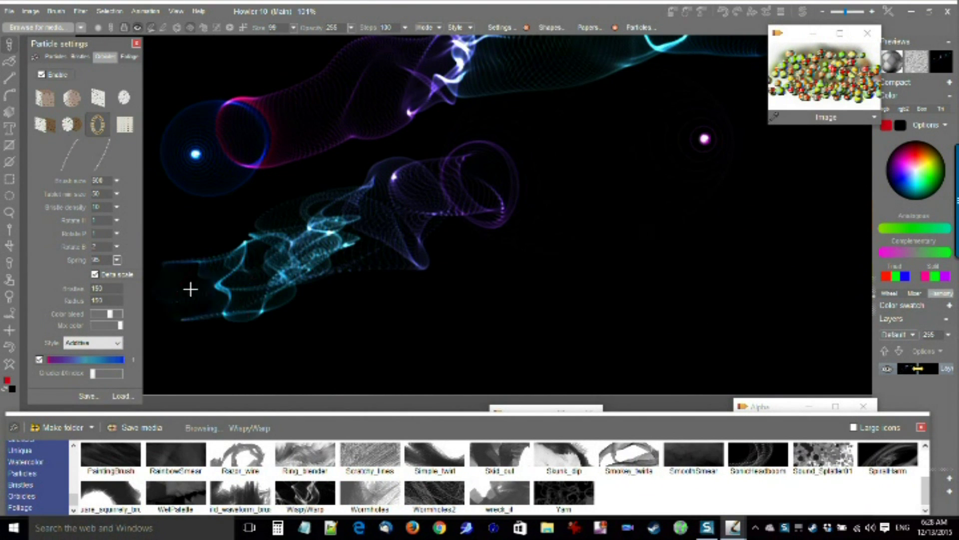
{"action": "mouse_move", "coordinate": [748, 221]}
{"action": "left_mouse_down"}
{"action": "mouse_move", "coordinate": [673, 164]}
{"action": "mouse_move", "coordinate": [545, 134]}
{"action": "mouse_move", "coordinate": [312, 139]}
{"action": "mouse_move", "coordinate": [200, 120]}
{"action": "left_mouse_up"}
- Clear the canvas and build up dense glowing WispyWarp strokes over its lower right area
{"action": "left_click", "coordinate": [10, 363]}
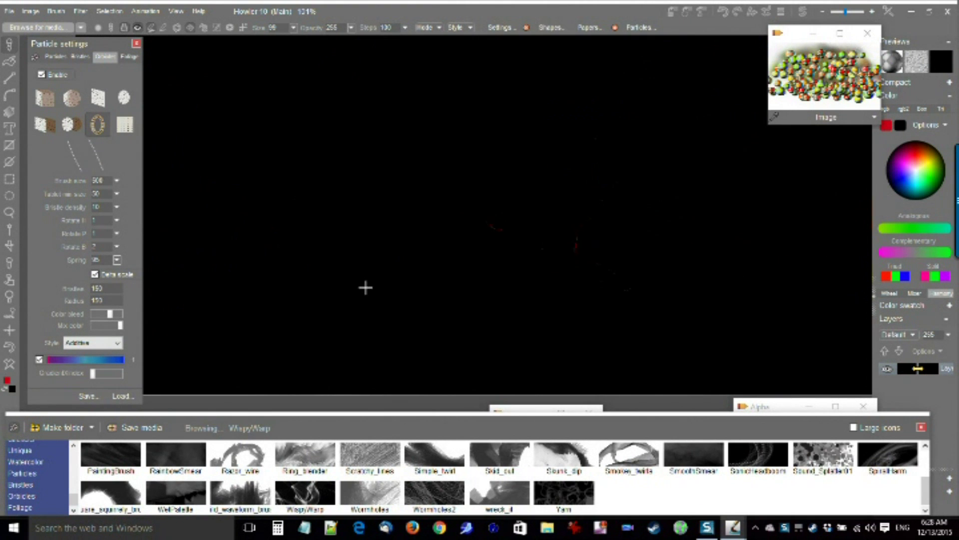
{"action": "mouse_move", "coordinate": [233, 354]}
{"action": "left_mouse_down"}
{"action": "mouse_move", "coordinate": [803, 144]}
{"action": "mouse_move", "coordinate": [553, 315]}
{"action": "mouse_move", "coordinate": [580, 210]}
{"action": "left_mouse_up"}
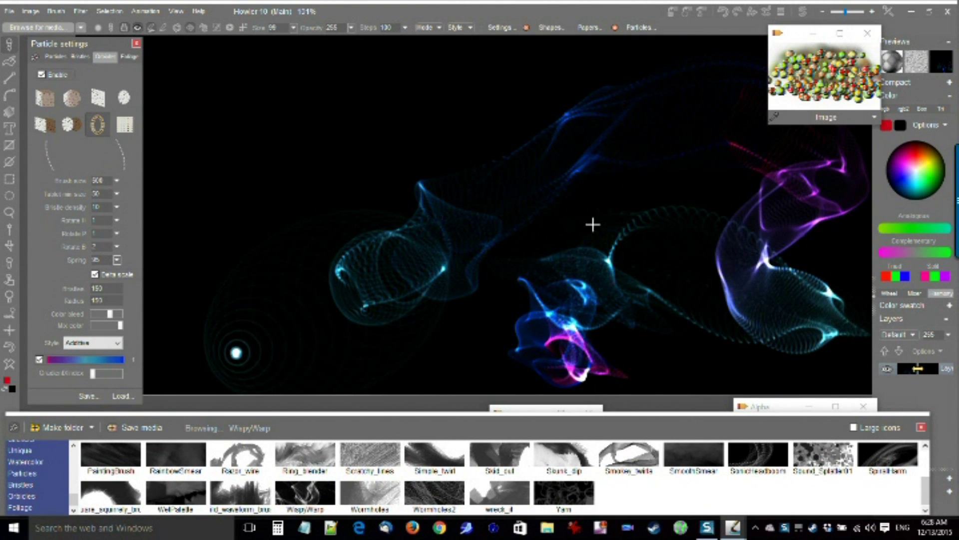
{"action": "scroll", "coordinate": [451, 206], "scroll_direction": "down", "scroll_amount": 5}
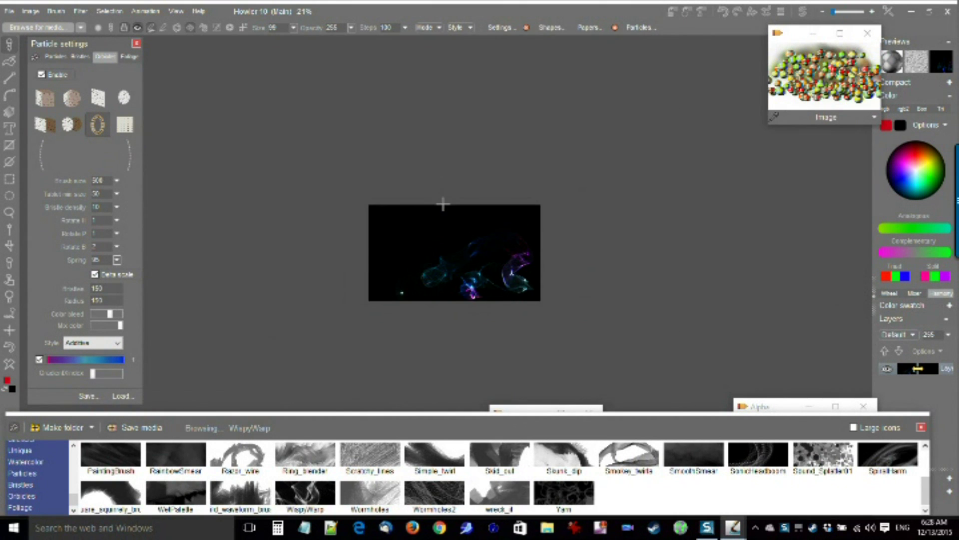
{"action": "mouse_move", "coordinate": [546, 308]}
{"action": "left_mouse_down"}
{"action": "mouse_move", "coordinate": [599, 270]}
{"action": "mouse_move", "coordinate": [598, 300]}
{"action": "mouse_move", "coordinate": [514, 316]}
{"action": "mouse_move", "coordinate": [502, 291]}
{"action": "mouse_move", "coordinate": [573, 248]}
{"action": "mouse_move", "coordinate": [474, 261]}
{"action": "mouse_move", "coordinate": [525, 274]}
{"action": "left_mouse_up"}
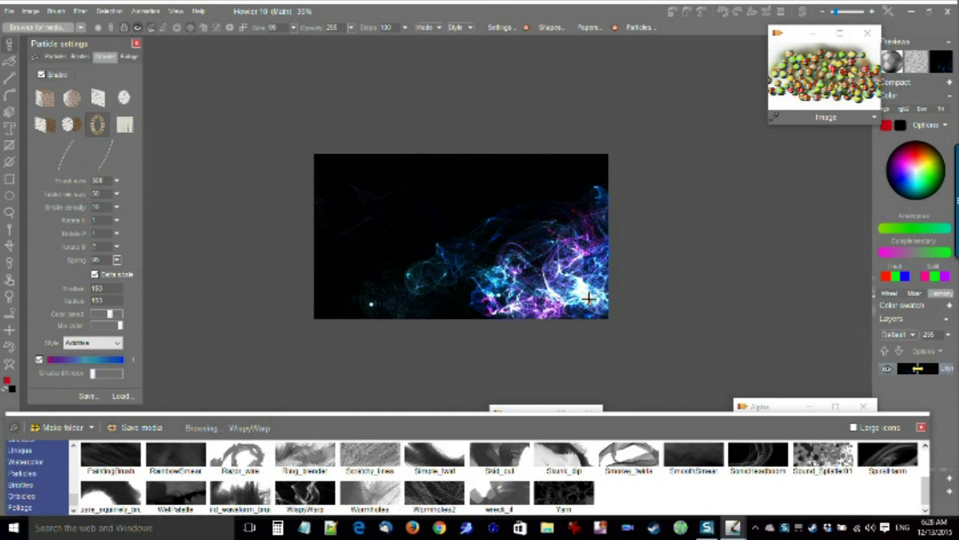
- Paint more glowing WispyWarp strokes across the lower right part of the canvas and inspect the result up close
{"action": "left_click_drag", "start_coordinate": [465, 301], "coordinate": [566, 281]}
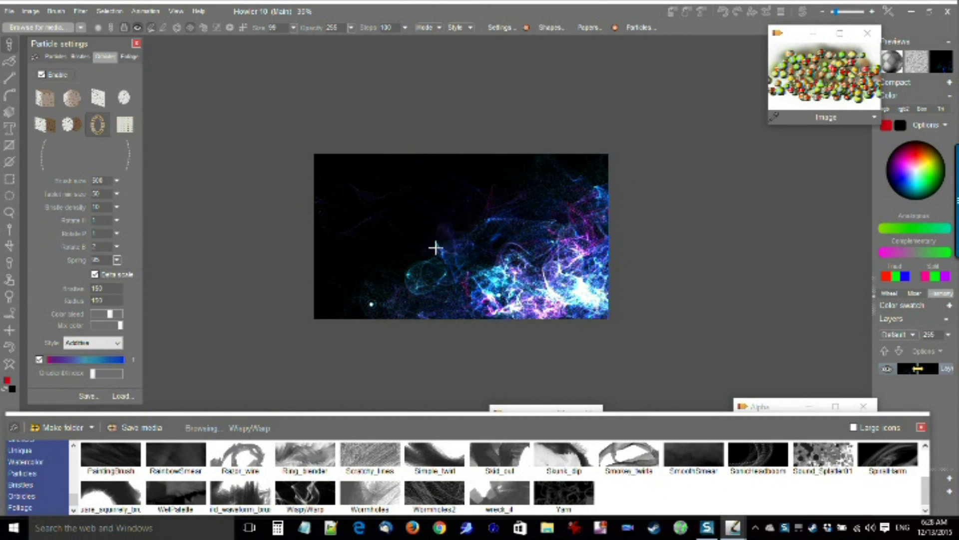
{"action": "scroll", "coordinate": [502, 240], "scroll_direction": "up", "scroll_amount": 3}
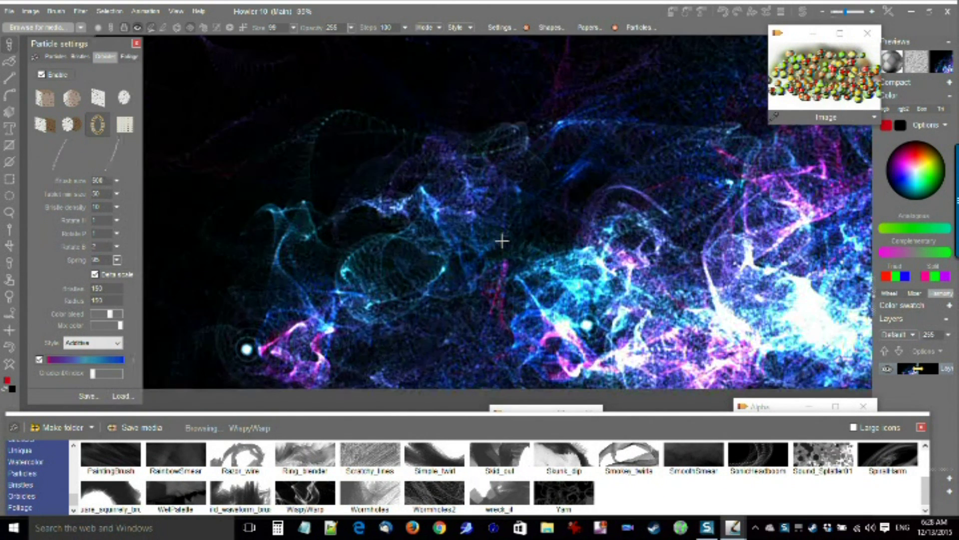
{"action": "scroll", "coordinate": [501, 241], "scroll_direction": "down", "scroll_amount": 2}
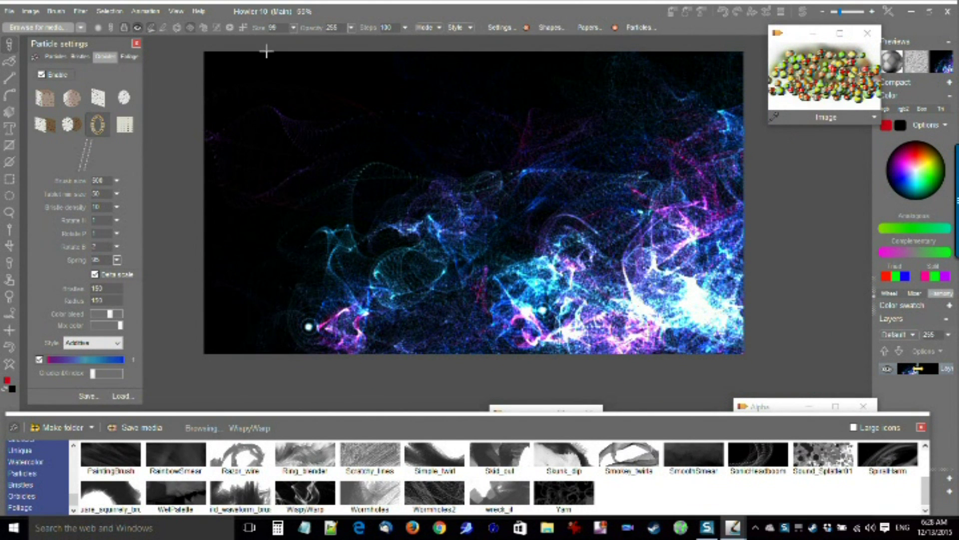
- Store a copy of the glowing WispyWarp painting and place its thumbnail window below the existing stored image
{"action": "left_click", "coordinate": [33, 12]}
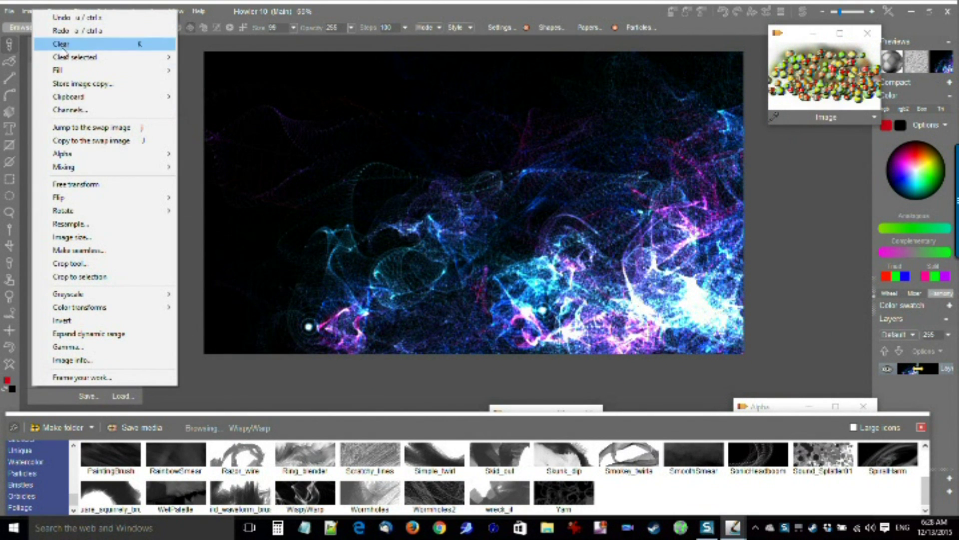
{"action": "left_click", "coordinate": [97, 86]}
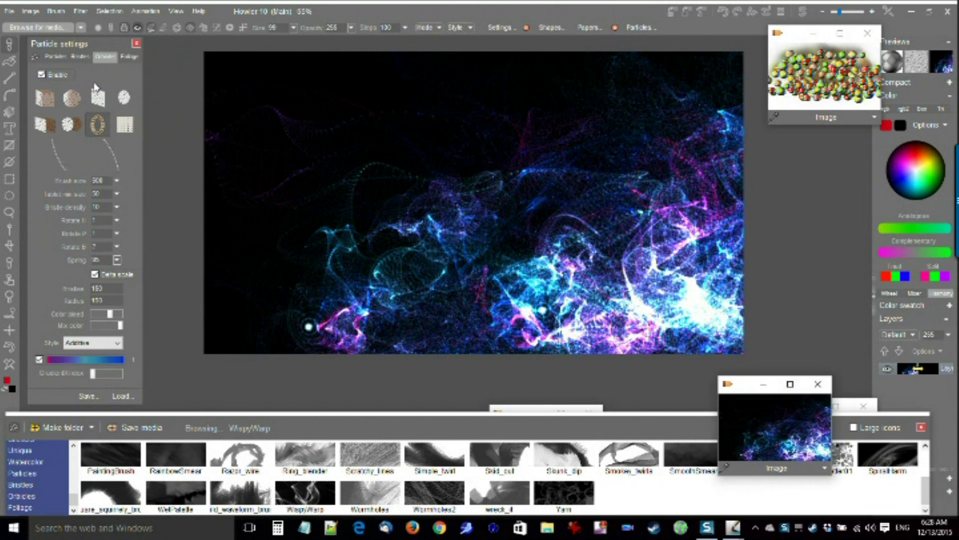
{"action": "left_click_drag", "start_coordinate": [744, 390], "coordinate": [811, 136]}
- Apply a Zoom blur centred near the image's lower right corner, with a raised Factor
{"action": "left_click", "coordinate": [80, 12]}
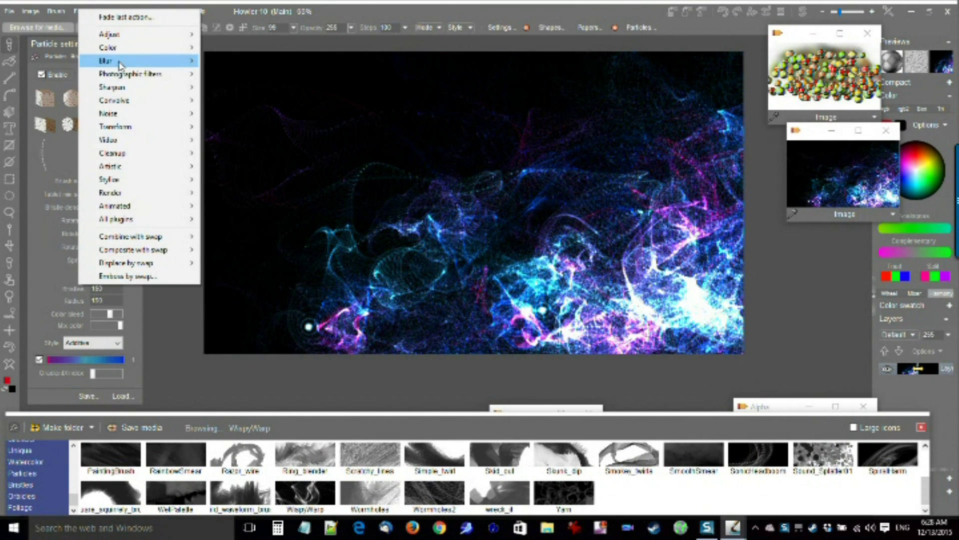
{"action": "mouse_move", "coordinate": [150, 60]}
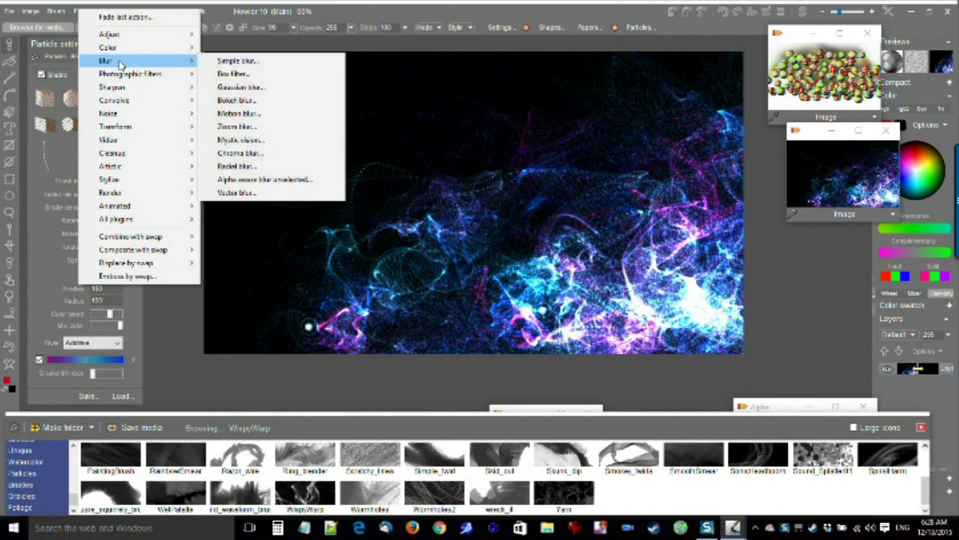
{"action": "left_click", "coordinate": [253, 127]}
{"action": "left_click_drag", "start_coordinate": [415, 272], "coordinate": [485, 299]}
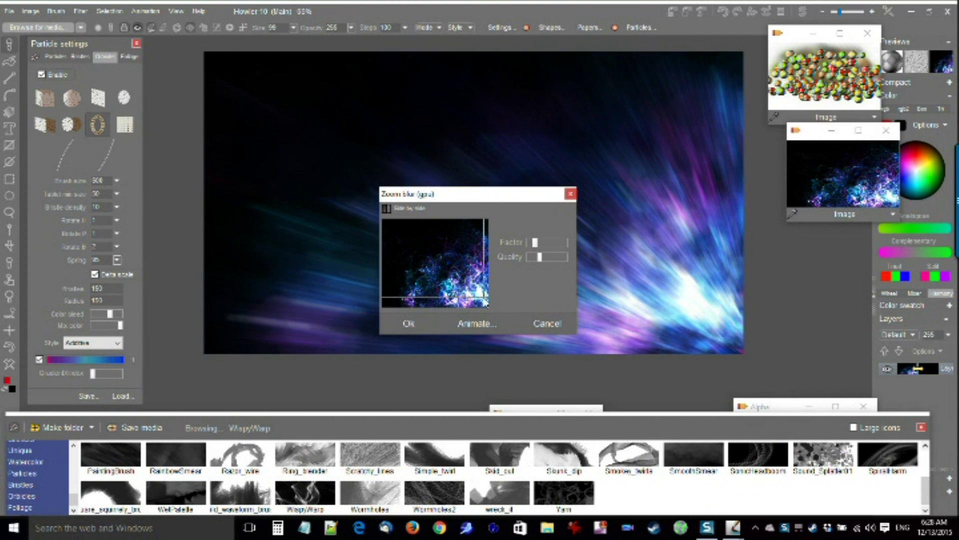
{"action": "left_click_drag", "start_coordinate": [535, 243], "coordinate": [547, 252]}
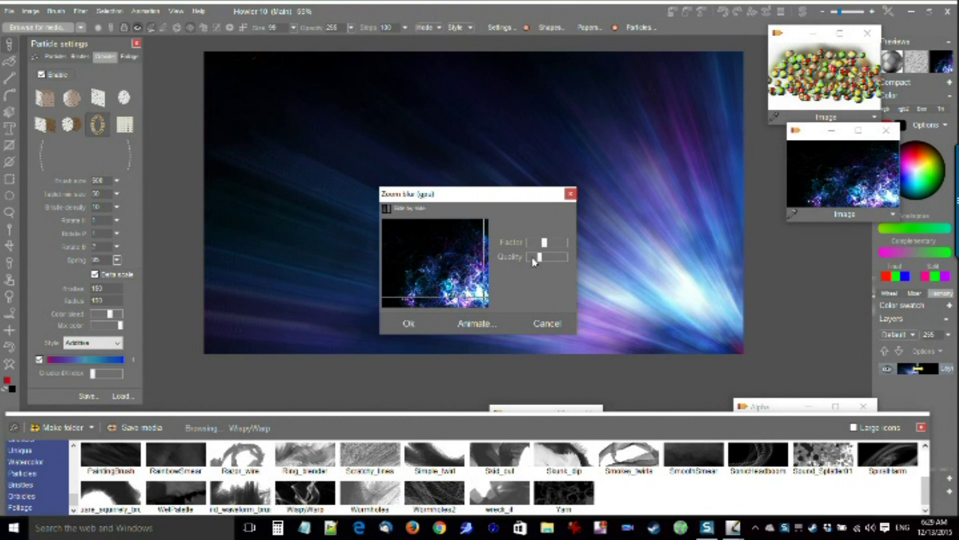
{"action": "left_click", "coordinate": [408, 323]}
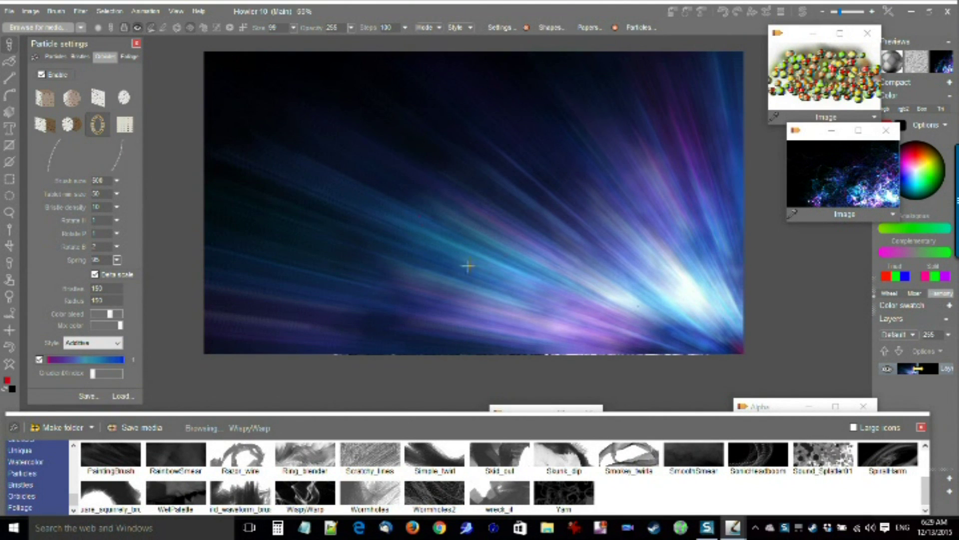
- Partly undo the zoom blur with Interactive undo so the original wisps blend into the light rays
{"action": "left_click", "coordinate": [769, 12]}
{"action": "mouse_move", "coordinate": [793, 45]}
{"action": "left_mouse_down"}
{"action": "mouse_move", "coordinate": [645, 54]}
{"action": "mouse_move", "coordinate": [779, 47]}
{"action": "mouse_move", "coordinate": [735, 49]}
{"action": "mouse_move", "coordinate": [786, 61]}
{"action": "left_mouse_up"}
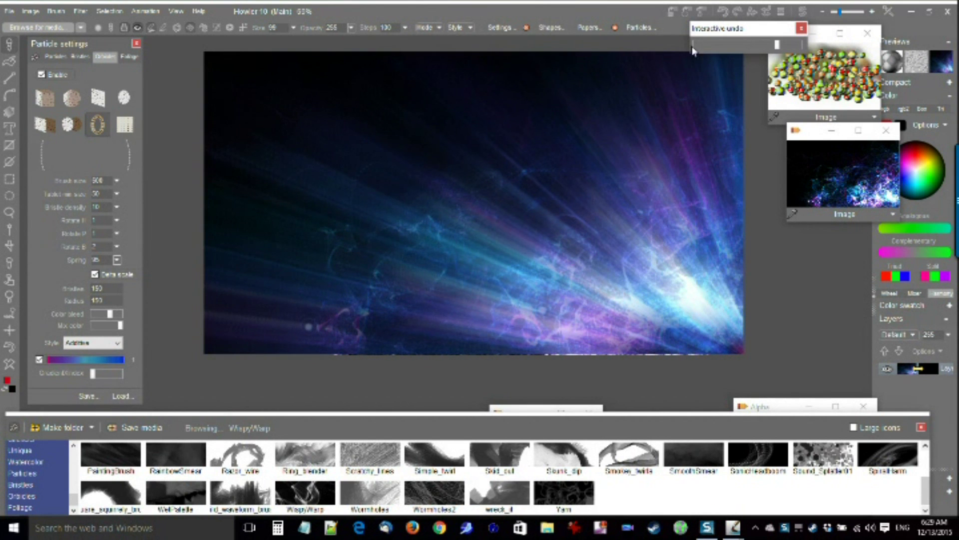
{"action": "left_click", "coordinate": [533, 5]}
- Store a copy of the blended zoom-blur image and place its thumbnail window below the previous stored copy
{"action": "left_click", "coordinate": [24, 11]}
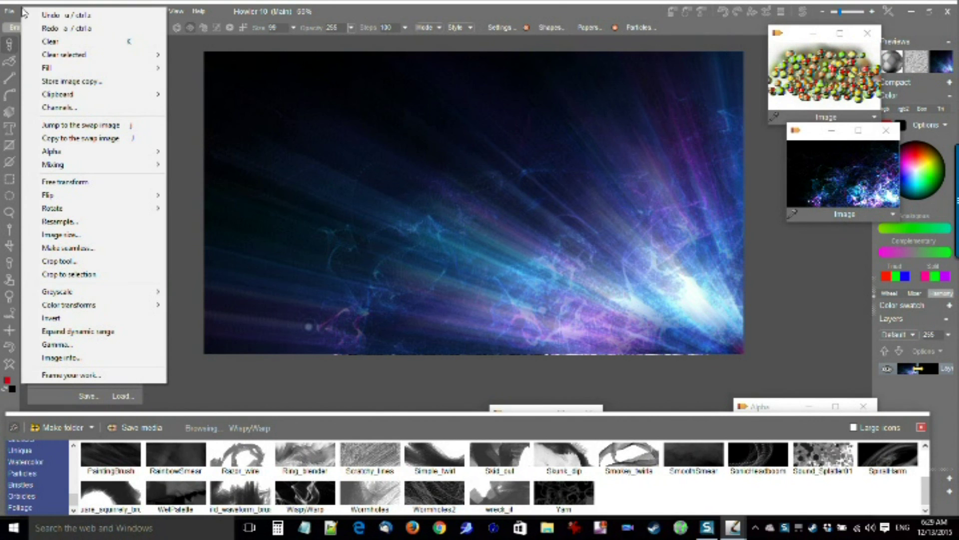
{"action": "left_click", "coordinate": [87, 82]}
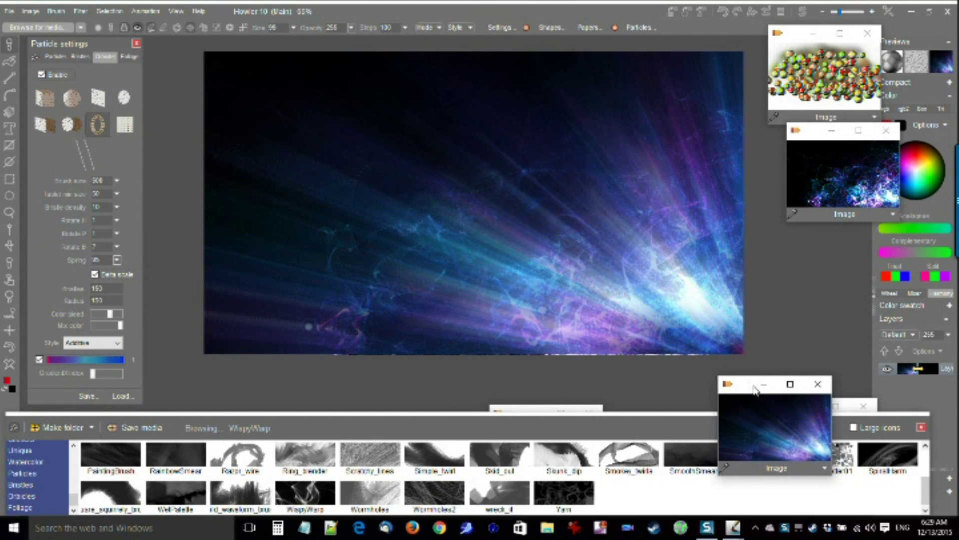
{"action": "left_click_drag", "start_coordinate": [740, 391], "coordinate": [821, 194]}
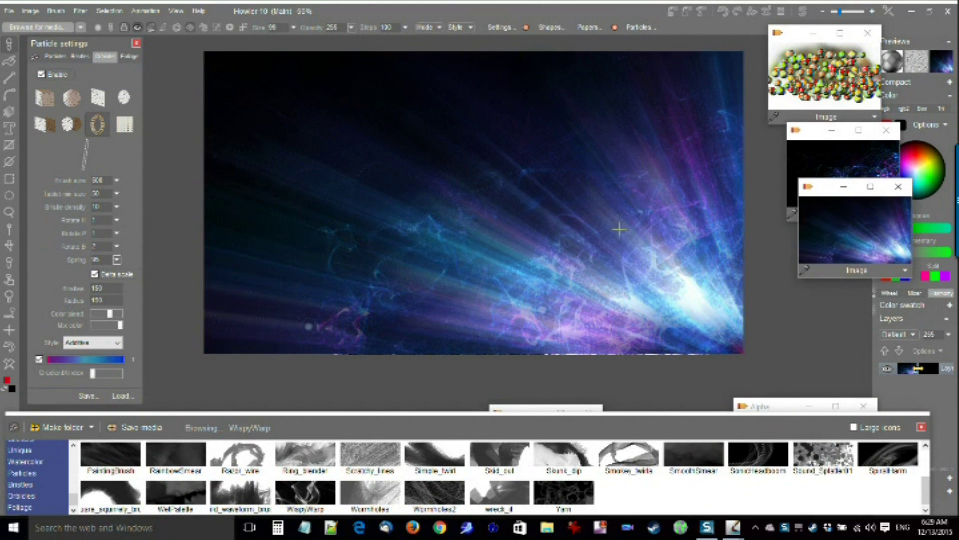
- Convert the image to greyscale with Expose through lens, using a blue lens colour
{"action": "left_click", "coordinate": [31, 12]}
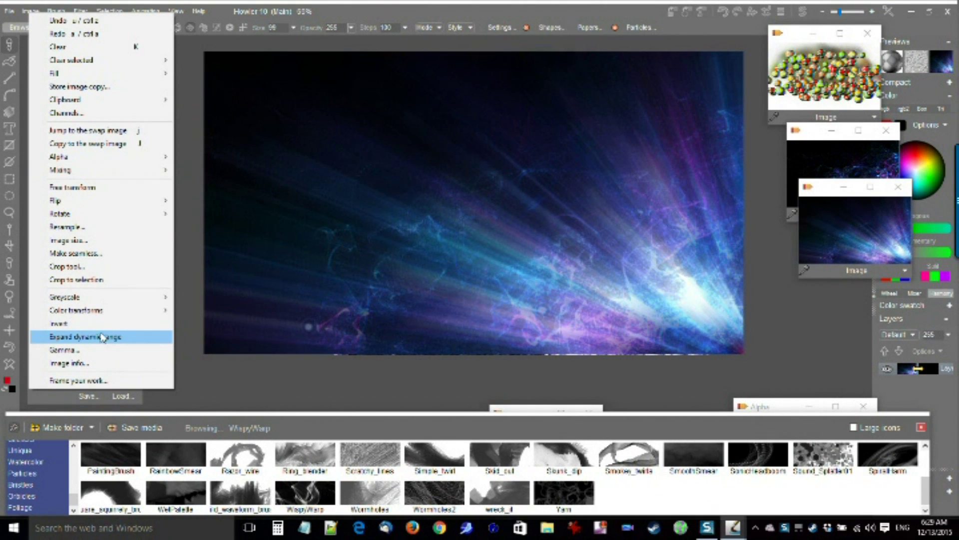
{"action": "mouse_move", "coordinate": [109, 300]}
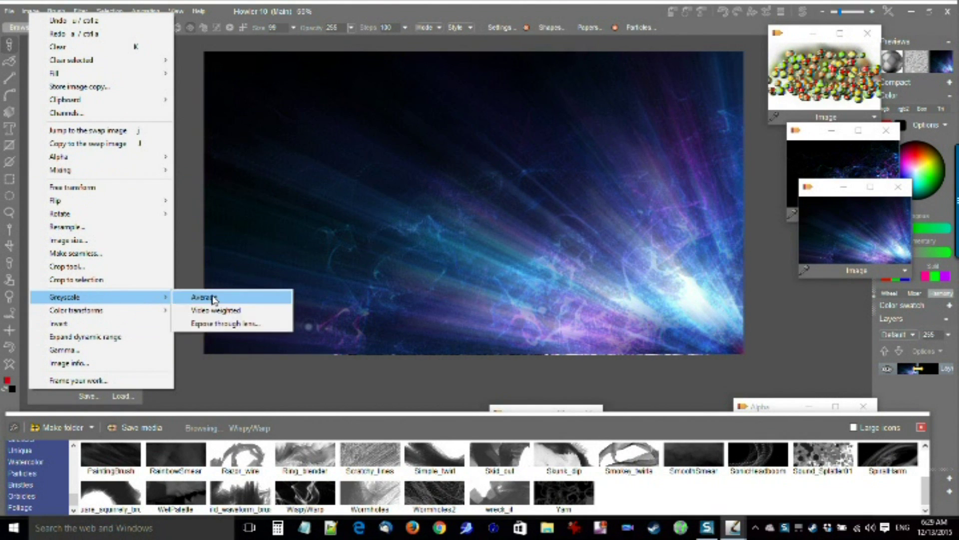
{"action": "left_click", "coordinate": [216, 324]}
{"action": "left_click", "coordinate": [450, 292]}
{"action": "left_click", "coordinate": [499, 298]}
{"action": "mouse_move", "coordinate": [498, 298]}
{"action": "left_mouse_down"}
{"action": "mouse_move", "coordinate": [461, 277]}
{"action": "mouse_move", "coordinate": [458, 302]}
{"action": "mouse_move", "coordinate": [487, 310]}
{"action": "mouse_move", "coordinate": [500, 294]}
{"action": "left_mouse_up"}
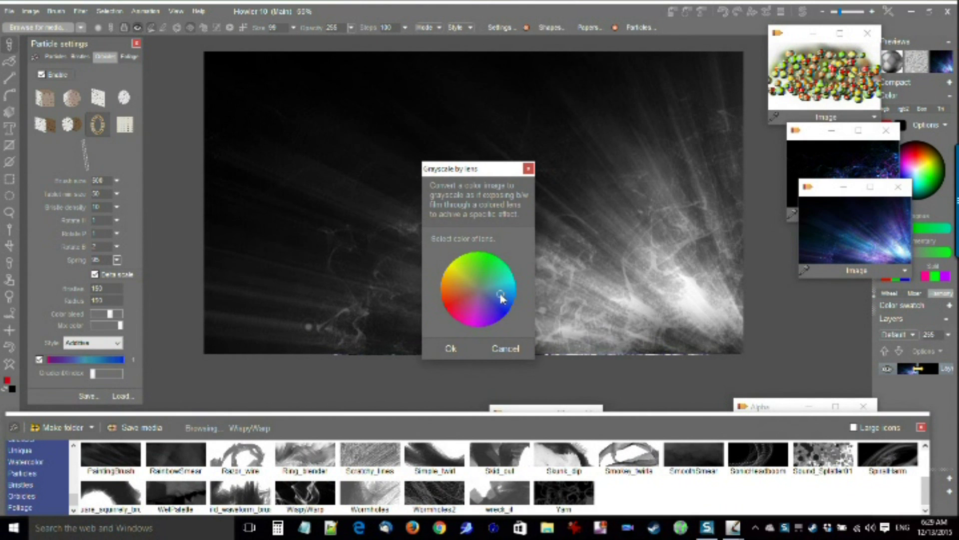
{"action": "left_click", "coordinate": [450, 348]}
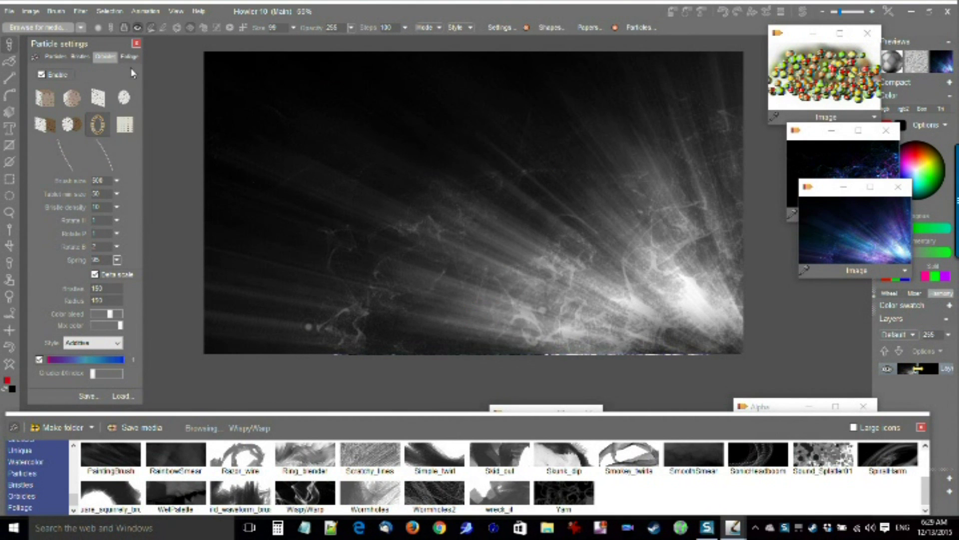
- Turn the greyscale image into a terrain with 3D Designer, taking the colour source from the image and lowering the Pitch
{"action": "left_click", "coordinate": [79, 11]}
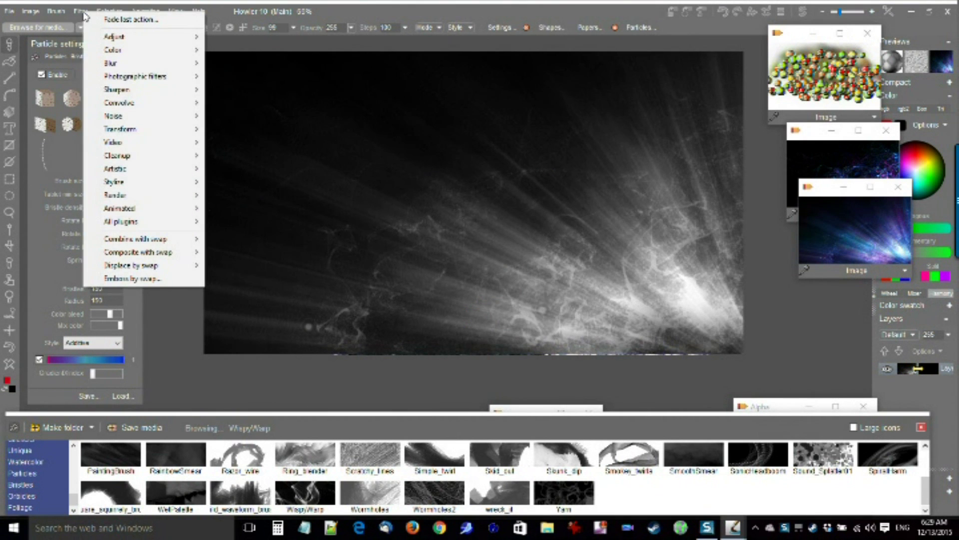
{"action": "mouse_move", "coordinate": [165, 135]}
{"action": "mouse_move", "coordinate": [278, 198]}
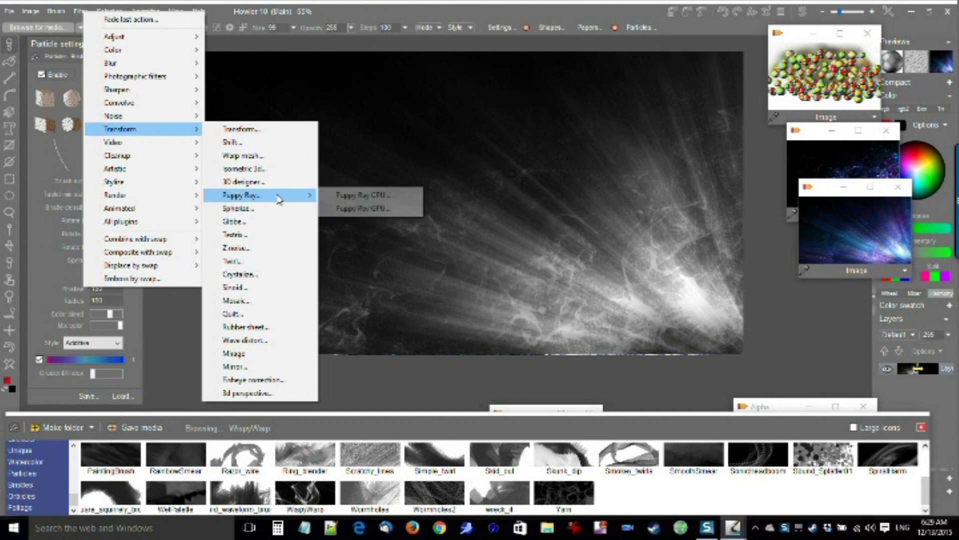
{"action": "left_click", "coordinate": [270, 182]}
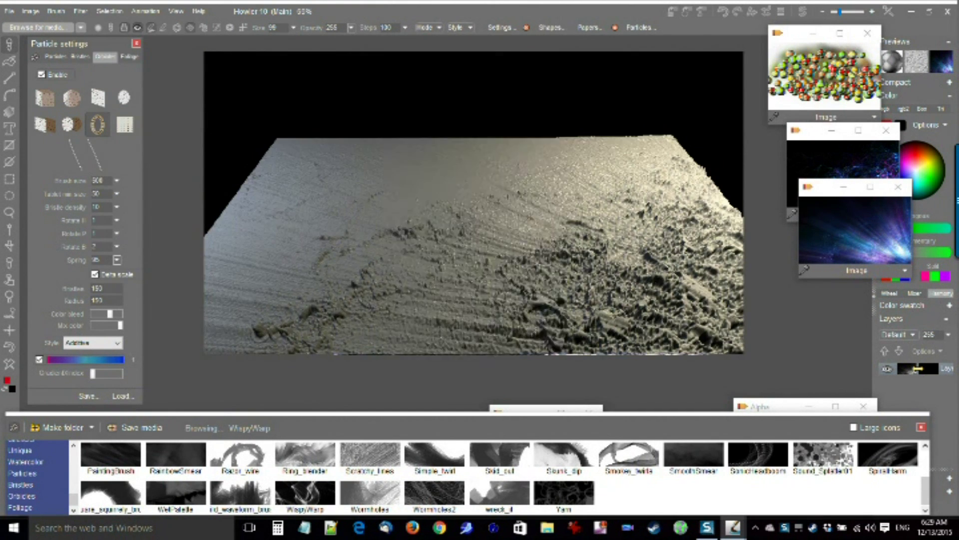
{"action": "left_click_drag", "start_coordinate": [498, 91], "coordinate": [193, 79]}
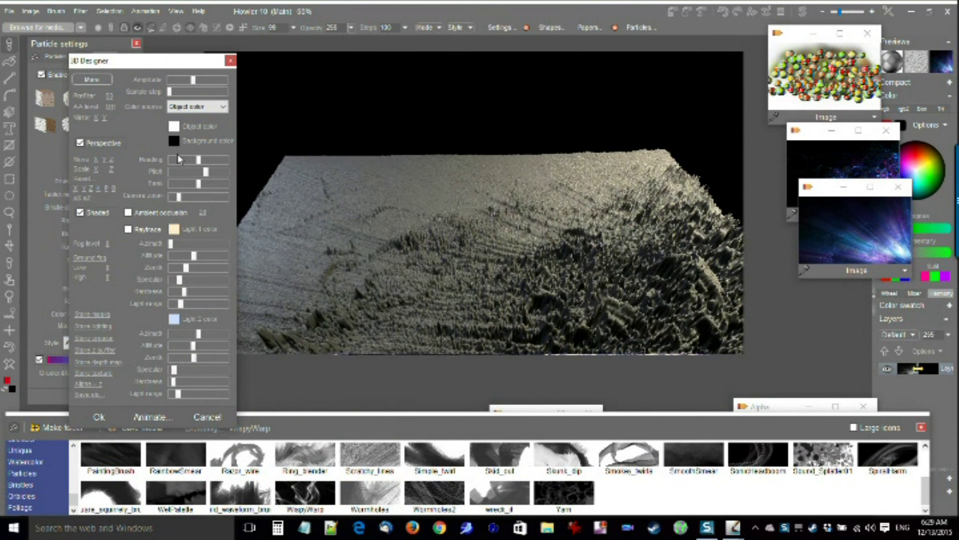
{"action": "mouse_move", "coordinate": [199, 159]}
{"action": "left_mouse_down"}
{"action": "mouse_move", "coordinate": [180, 160]}
{"action": "mouse_move", "coordinate": [213, 167]}
{"action": "mouse_move", "coordinate": [198, 159]}
{"action": "left_mouse_up"}
{"action": "left_click", "coordinate": [192, 108]}
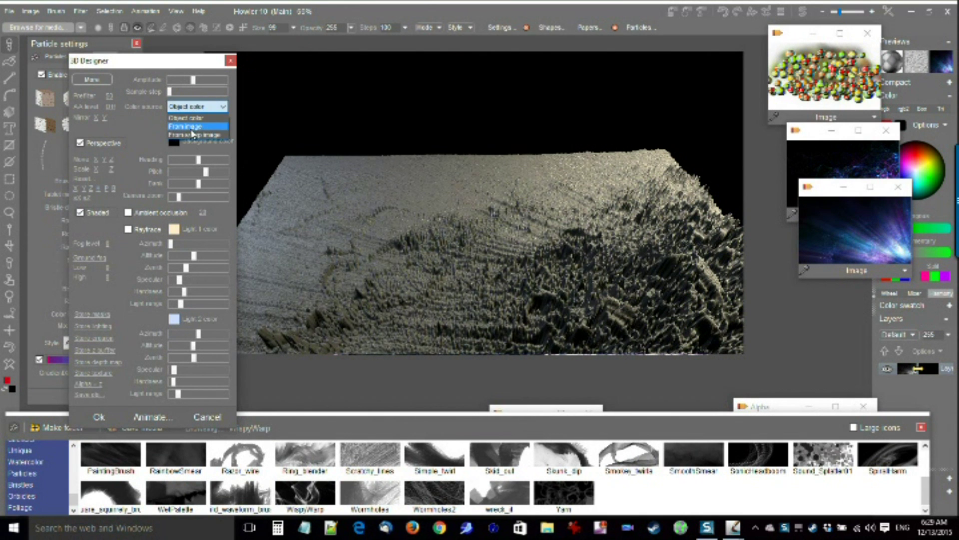
{"action": "left_click", "coordinate": [193, 132]}
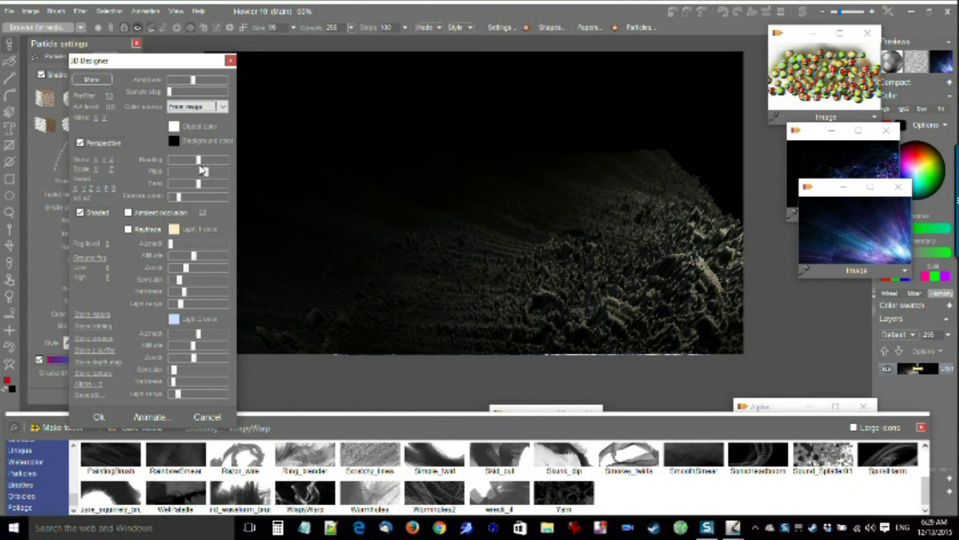
{"action": "left_click_drag", "start_coordinate": [207, 171], "coordinate": [203, 184]}
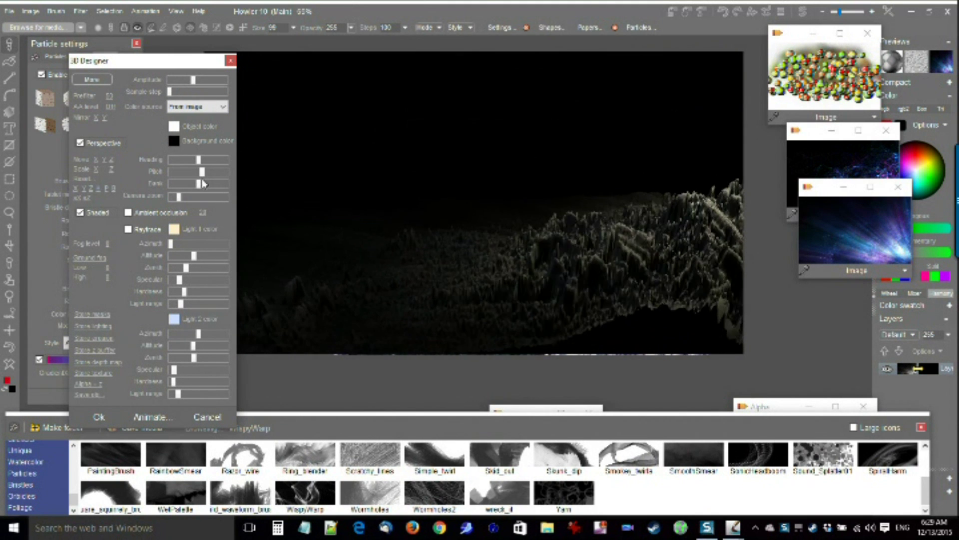
- Light the terrain with a higher Light 2 range, Soft raytracing, and increased azimuth, zenith and range for Light 1
{"action": "left_click_drag", "start_coordinate": [189, 394], "coordinate": [188, 395]}
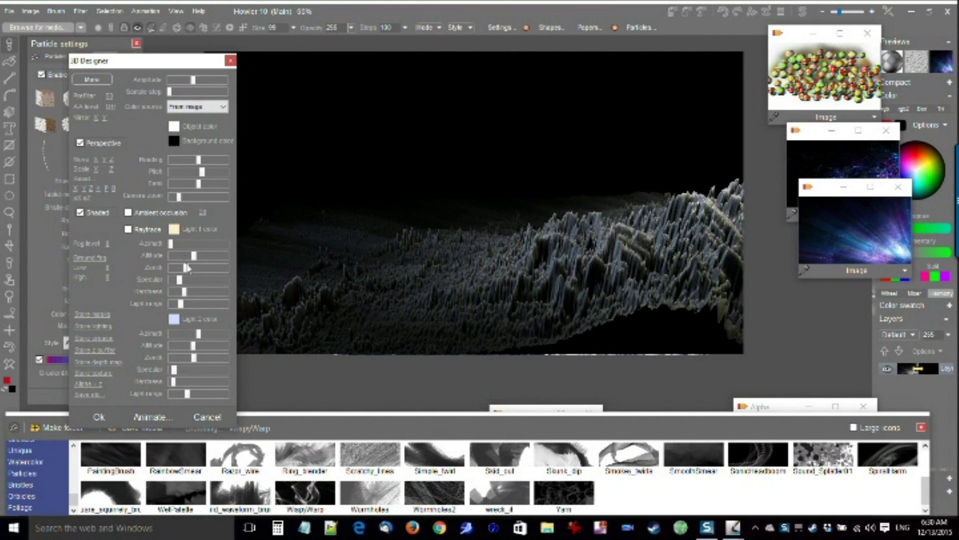
{"action": "left_click", "coordinate": [134, 231]}
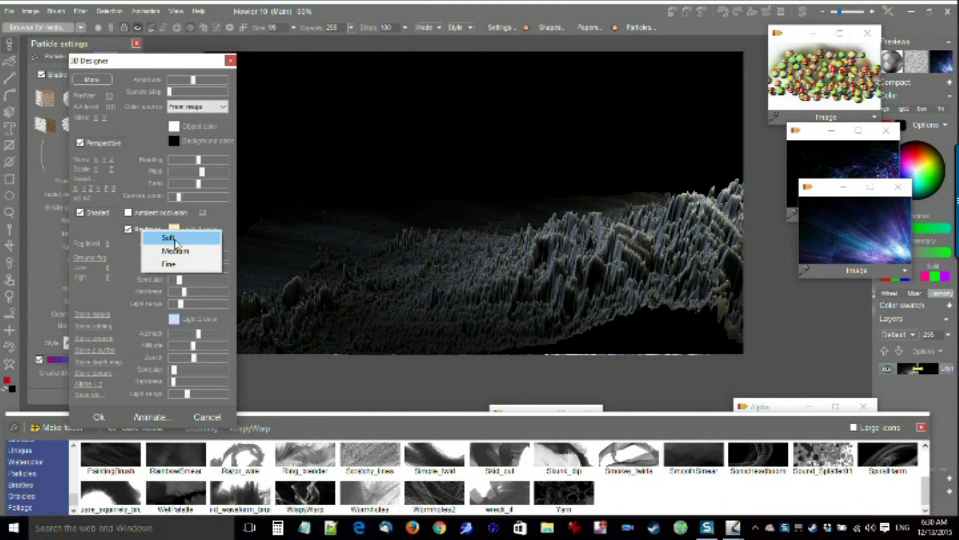
{"action": "left_click", "coordinate": [175, 238]}
{"action": "left_click_drag", "start_coordinate": [180, 244], "coordinate": [216, 267]}
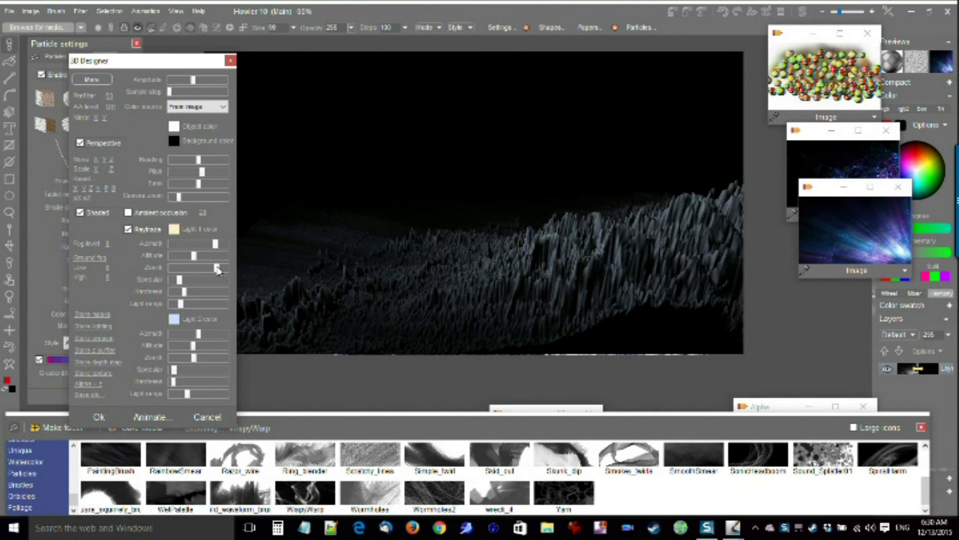
{"action": "left_click_drag", "start_coordinate": [181, 303], "coordinate": [215, 303]}
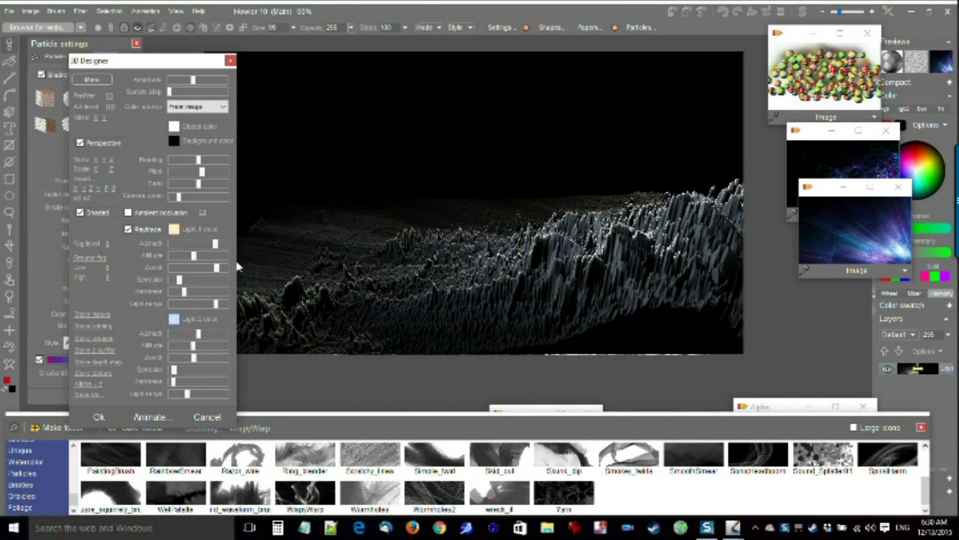
- Reframe the terrain by reducing its Heading, stretching its scale and raising the camera zoom to maximum
{"action": "left_click_drag", "start_coordinate": [199, 160], "coordinate": [184, 160]}
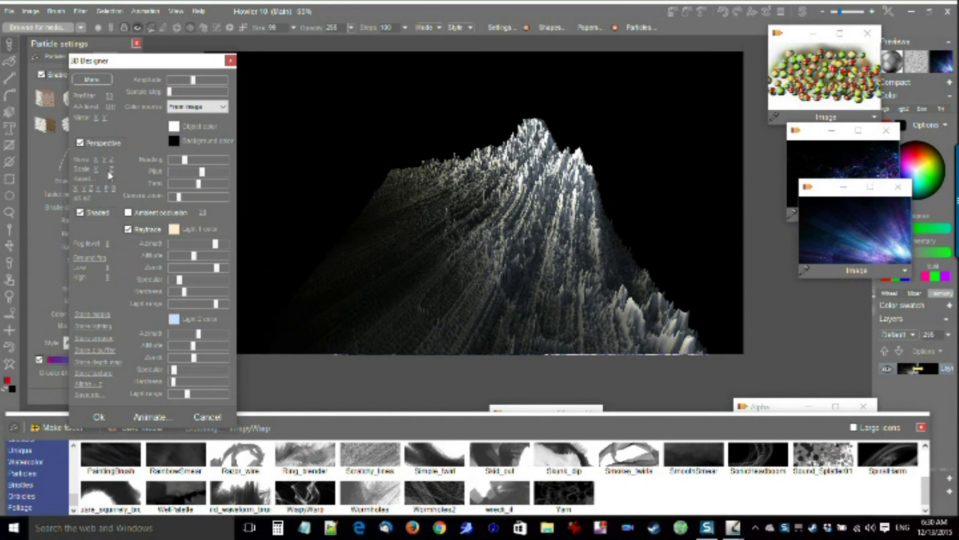
{"action": "left_click_drag", "start_coordinate": [111, 169], "coordinate": [167, 173]}
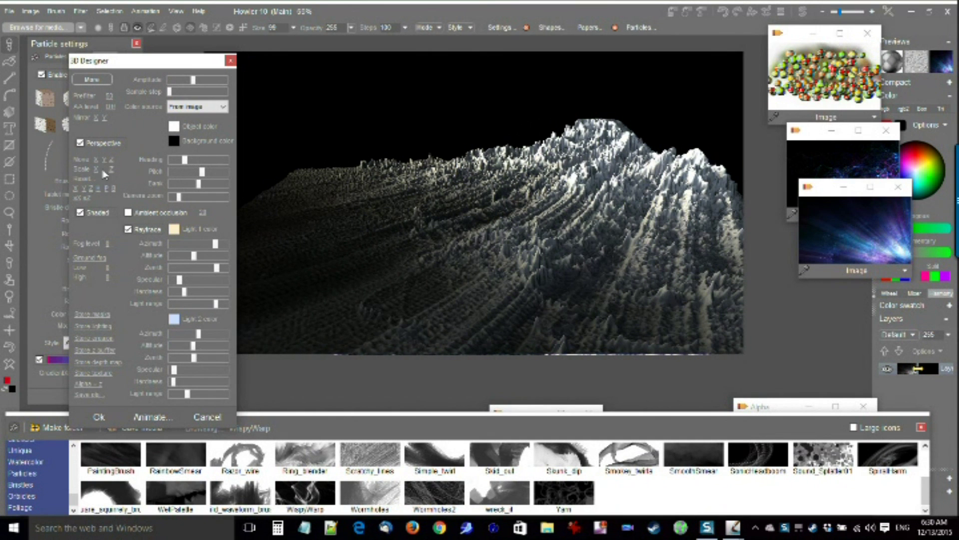
{"action": "left_click_drag", "start_coordinate": [204, 164], "coordinate": [293, 199]}
{"action": "left_click_drag", "start_coordinate": [189, 197], "coordinate": [248, 202]}
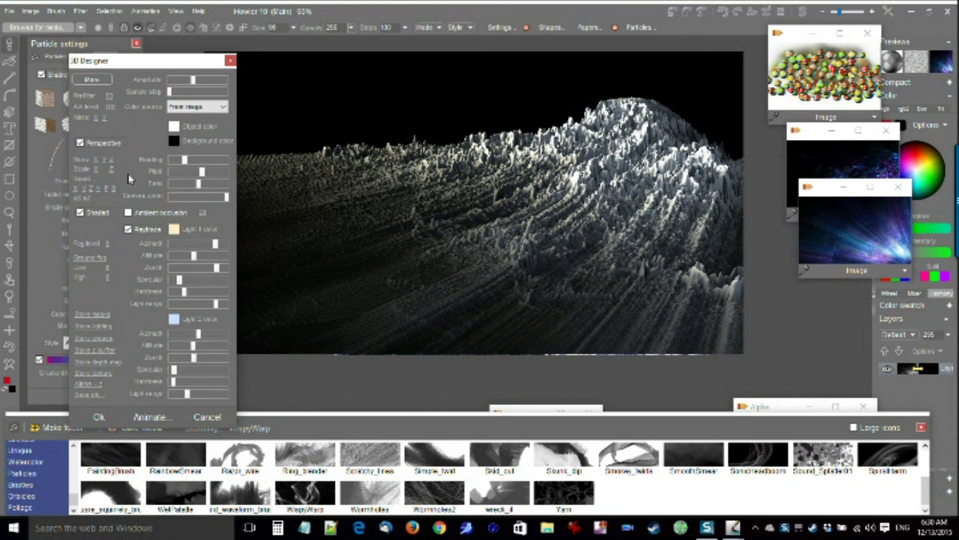
{"action": "left_click_drag", "start_coordinate": [185, 160], "coordinate": [184, 166]}
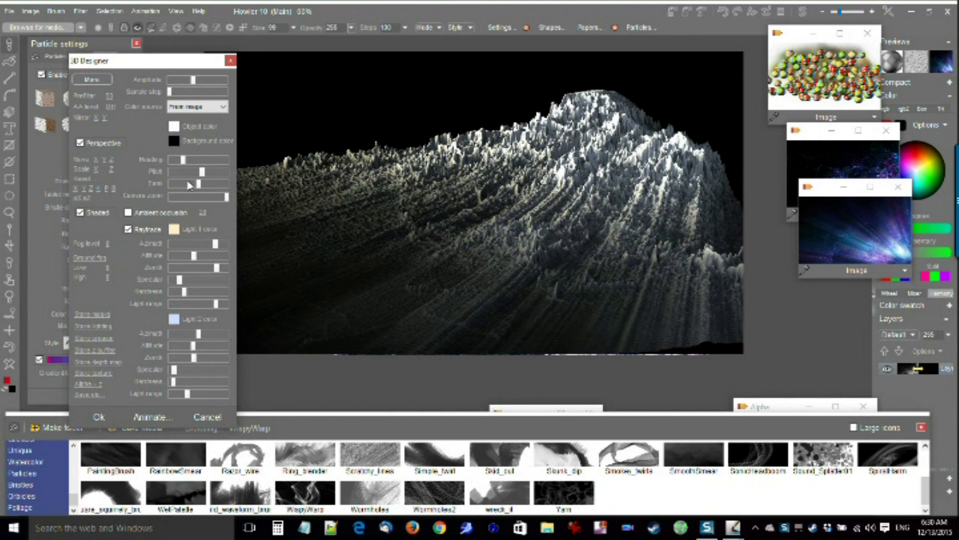
- Show the additional 3D Designer options and raise the terrain's Erosion and Sediment to near maximum
{"action": "left_click", "coordinate": [99, 81]}
{"action": "left_click_drag", "start_coordinate": [129, 67], "coordinate": [78, 81]}
{"action": "left_click_drag", "start_coordinate": [223, 194], "coordinate": [274, 194]}
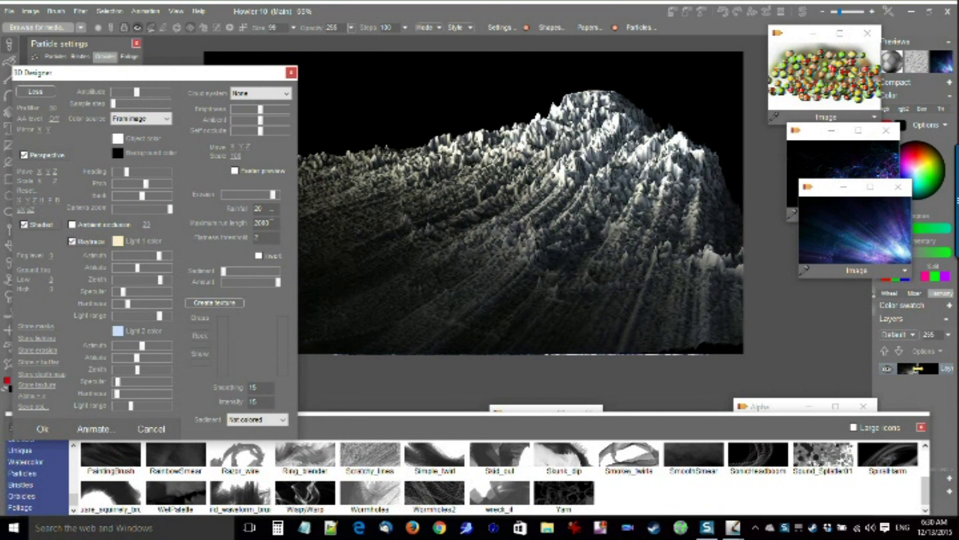
{"action": "left_click_drag", "start_coordinate": [245, 271], "coordinate": [274, 272]}
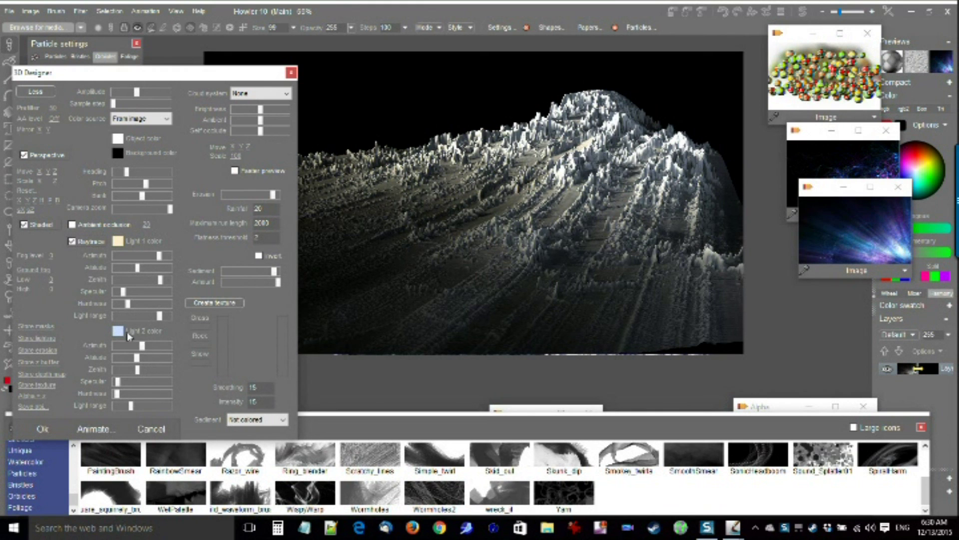
- Create a grass, rock and snow texture in the swap image, extending the snow line lower and reducing the grass coverage
{"action": "left_click_drag", "start_coordinate": [42, 181], "coordinate": [80, 210]}
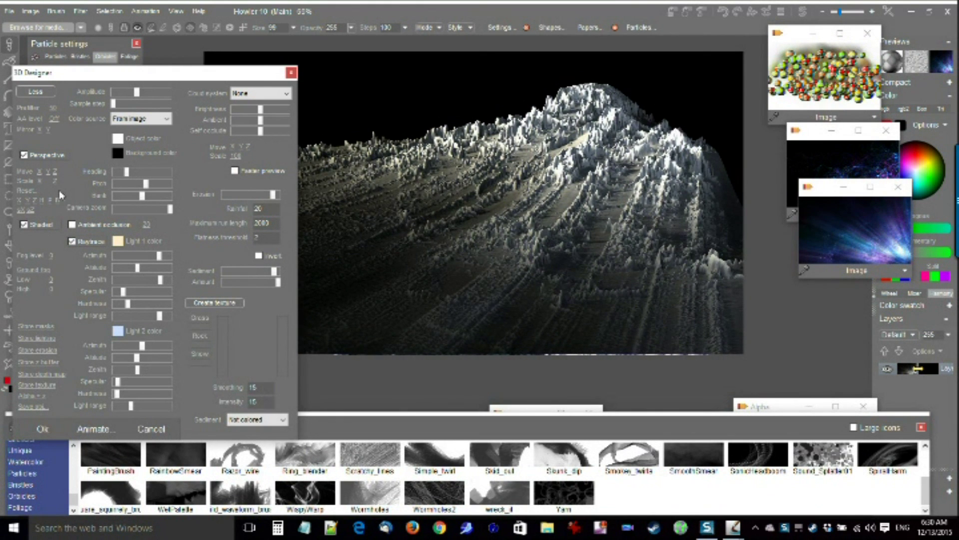
{"action": "left_click", "coordinate": [231, 303]}
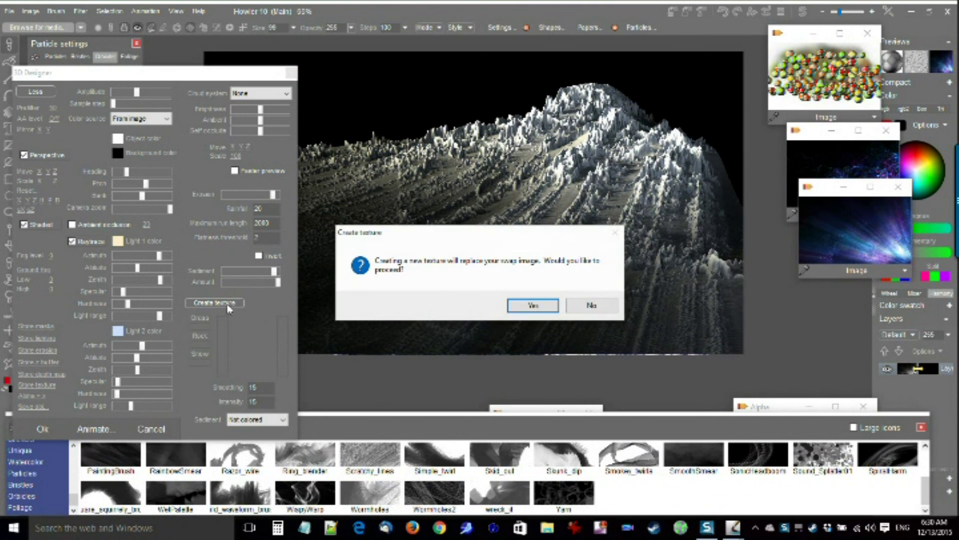
{"action": "left_click", "coordinate": [556, 299]}
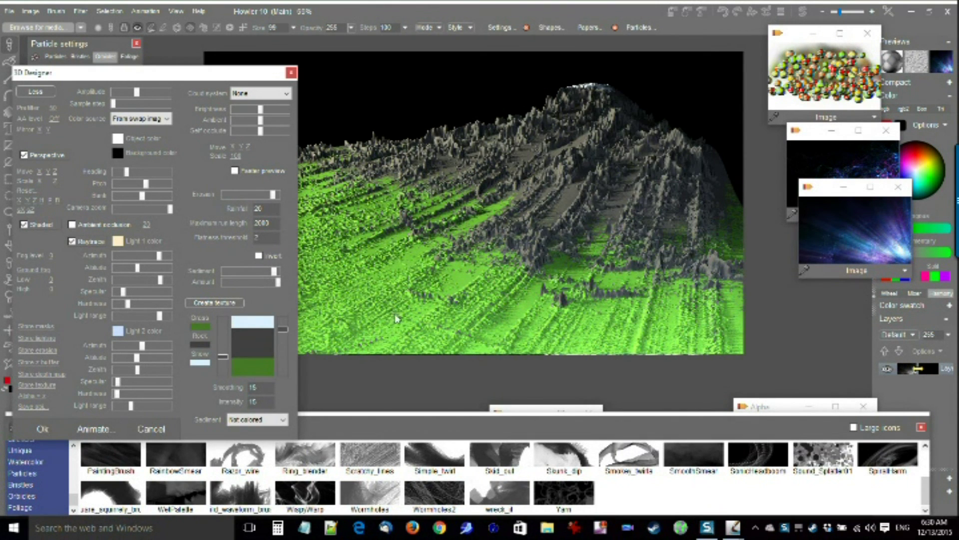
{"action": "left_click_drag", "start_coordinate": [284, 331], "coordinate": [280, 373]}
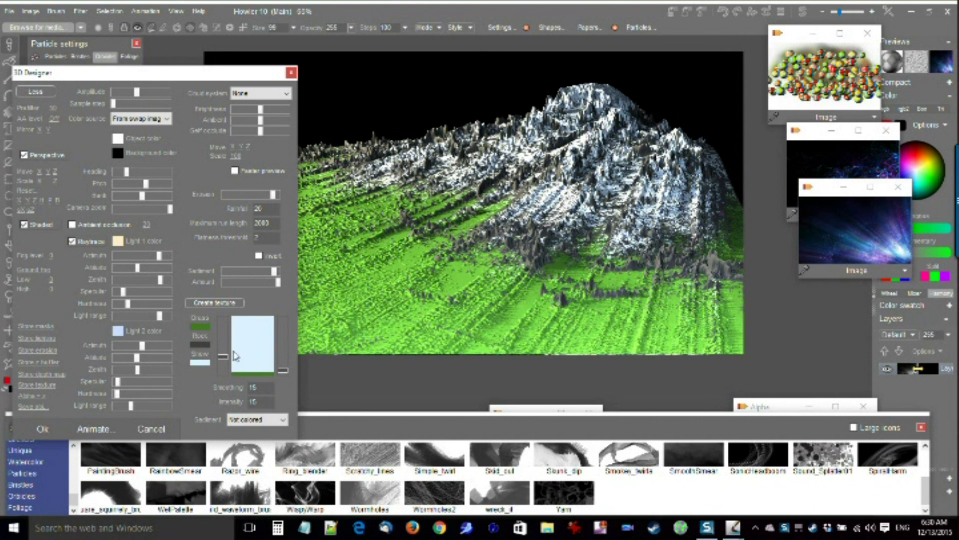
{"action": "mouse_move", "coordinate": [222, 356]}
{"action": "left_mouse_down"}
{"action": "mouse_move", "coordinate": [221, 378]}
{"action": "mouse_move", "coordinate": [226, 364]}
{"action": "left_mouse_up"}
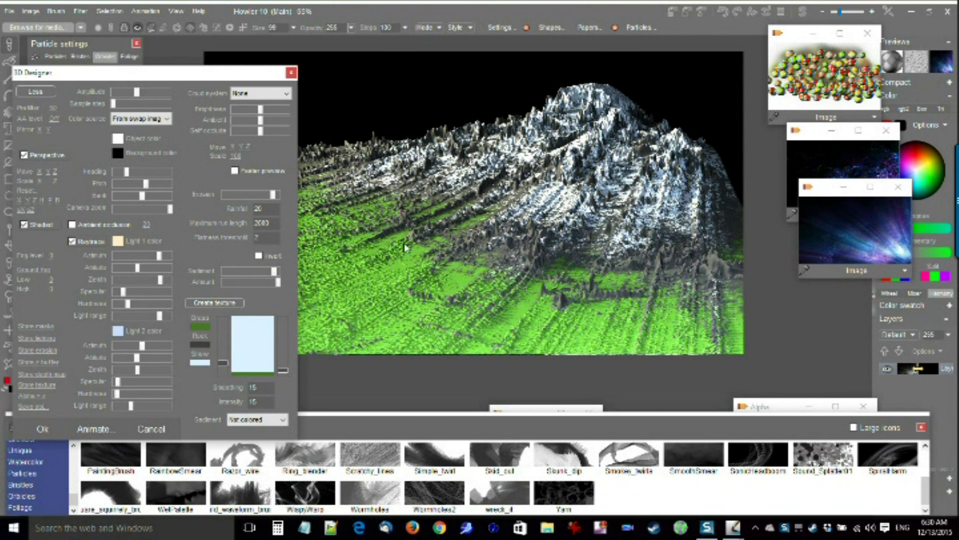
- Raise the terrain's prefilter to smooth its spikes and turn on the AA level
{"action": "left_click_drag", "start_coordinate": [58, 117], "coordinate": [292, 146]}
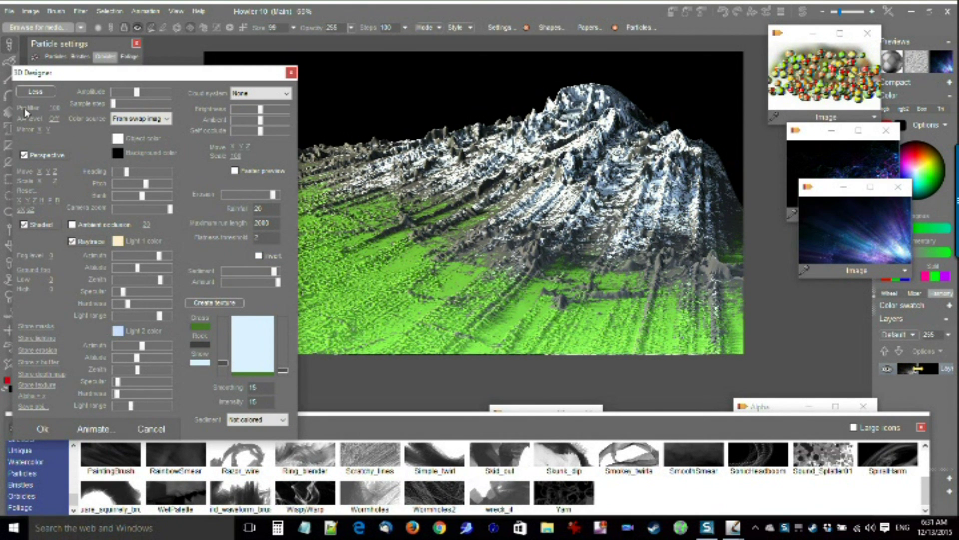
{"action": "left_click_drag", "start_coordinate": [52, 107], "coordinate": [143, 111]}
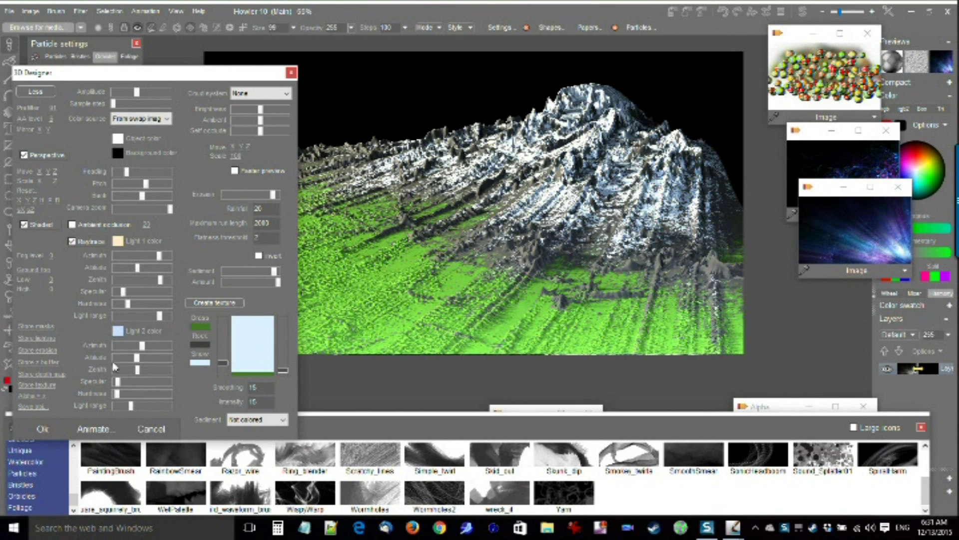
{"action": "mouse_move", "coordinate": [135, 77]}
{"action": "left_mouse_down"}
{"action": "mouse_move", "coordinate": [148, 81]}
{"action": "mouse_move", "coordinate": [140, 69]}
{"action": "left_mouse_up"}
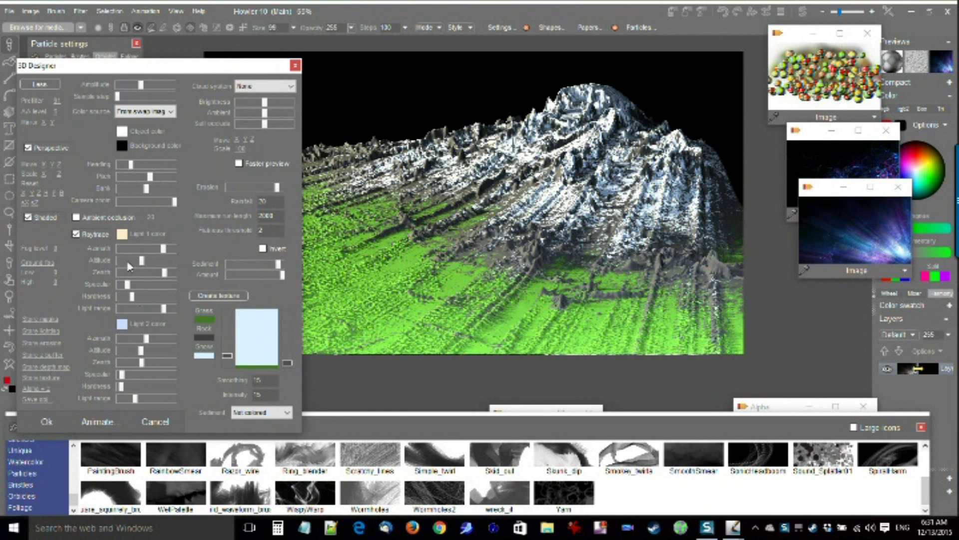
- Reduce Light 2's range and reshape Light 1 with lower altitude and hardness and higher azimuth, zenith, specular and range
{"action": "left_click_drag", "start_coordinate": [122, 398], "coordinate": [129, 398]}
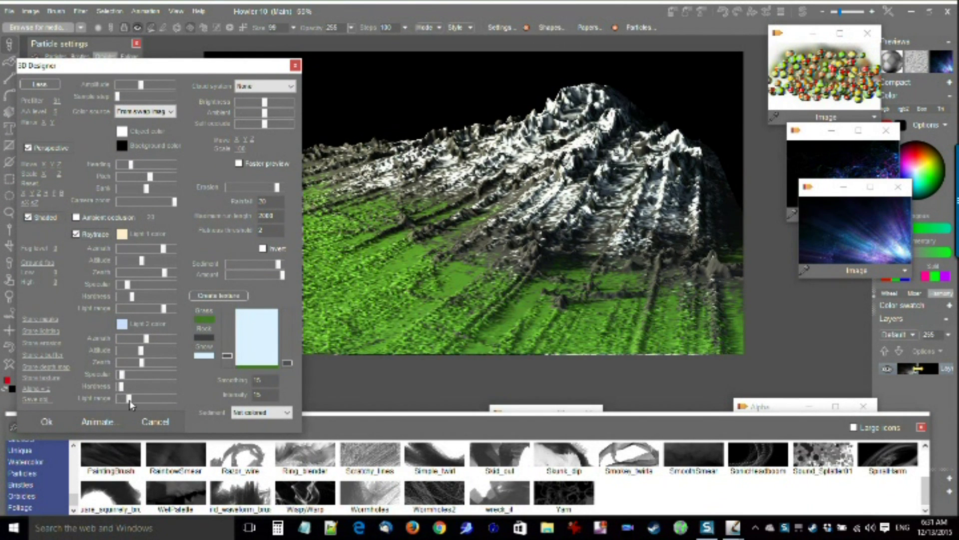
{"action": "left_click_drag", "start_coordinate": [145, 264], "coordinate": [173, 249]}
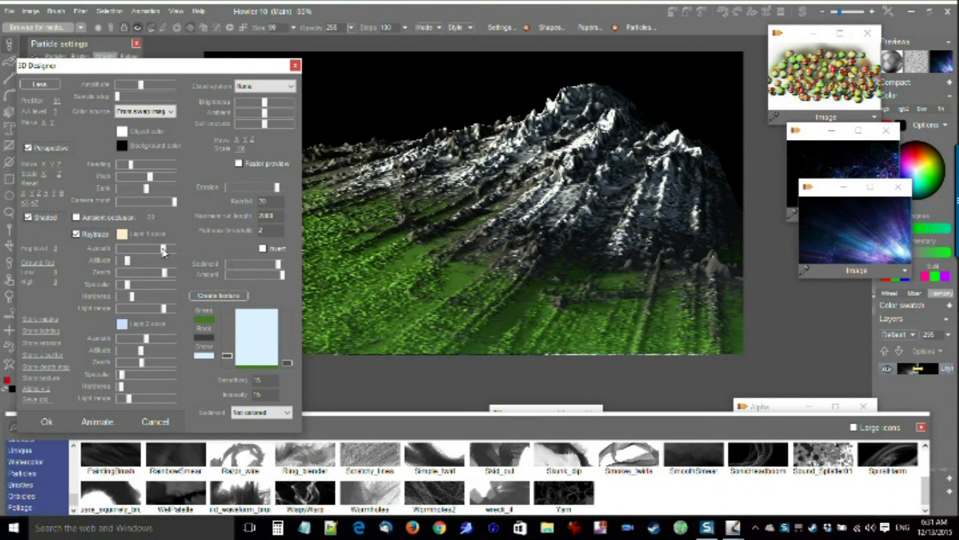
{"action": "mouse_move", "coordinate": [173, 248]}
{"action": "left_mouse_down"}
{"action": "mouse_move", "coordinate": [128, 259]}
{"action": "mouse_move", "coordinate": [187, 265]}
{"action": "mouse_move", "coordinate": [171, 267]}
{"action": "left_mouse_up"}
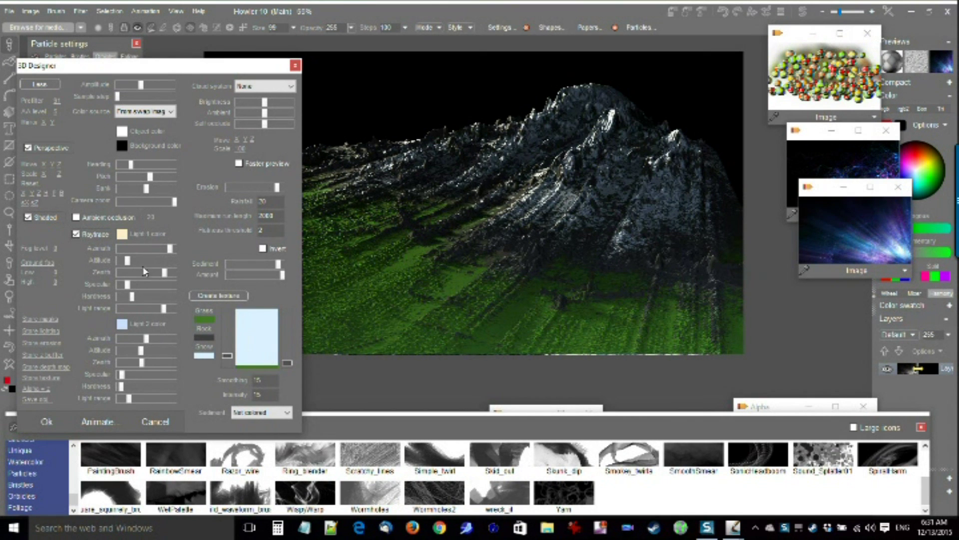
{"action": "left_click_drag", "start_coordinate": [127, 264], "coordinate": [124, 265]}
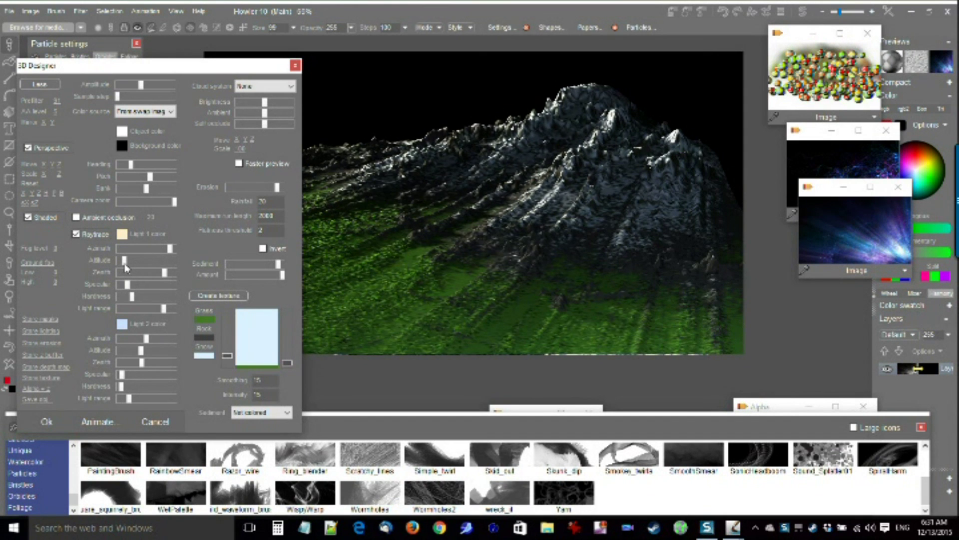
{"action": "mouse_move", "coordinate": [165, 272]}
{"action": "left_mouse_down"}
{"action": "mouse_move", "coordinate": [147, 272]}
{"action": "mouse_move", "coordinate": [169, 270]}
{"action": "left_mouse_up"}
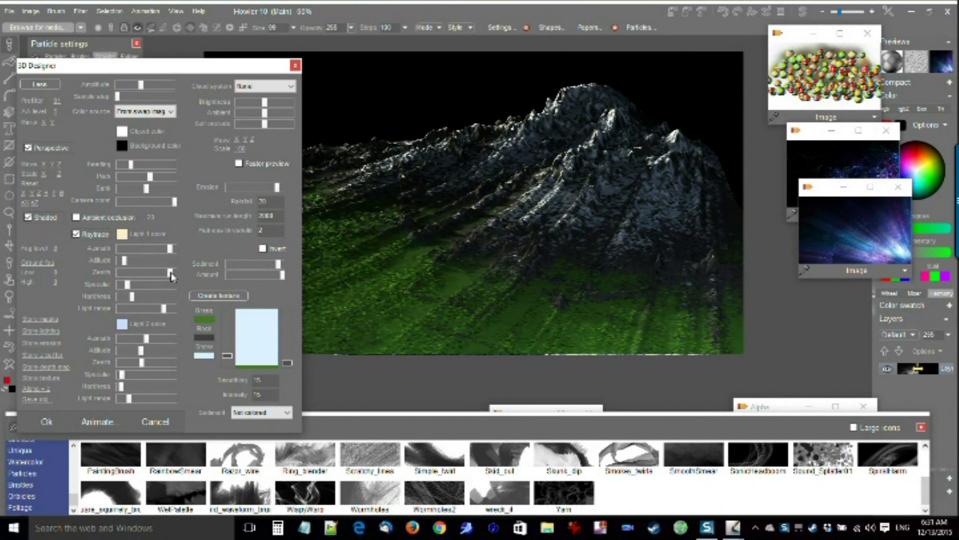
{"action": "left_click_drag", "start_coordinate": [168, 307], "coordinate": [173, 307]}
{"action": "mouse_move", "coordinate": [127, 285]}
{"action": "left_mouse_down"}
{"action": "mouse_move", "coordinate": [167, 285]}
{"action": "mouse_move", "coordinate": [120, 299]}
{"action": "left_mouse_up"}
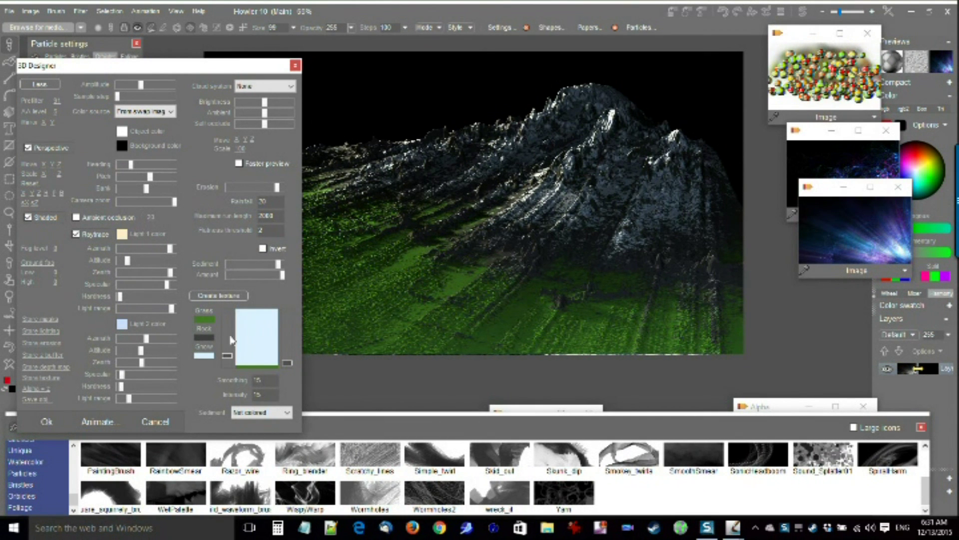
- Lower the terrain's prefilter and set the background colour to sky blue (#5794E6)
{"action": "left_click_drag", "start_coordinate": [27, 100], "coordinate": [5, 106]}
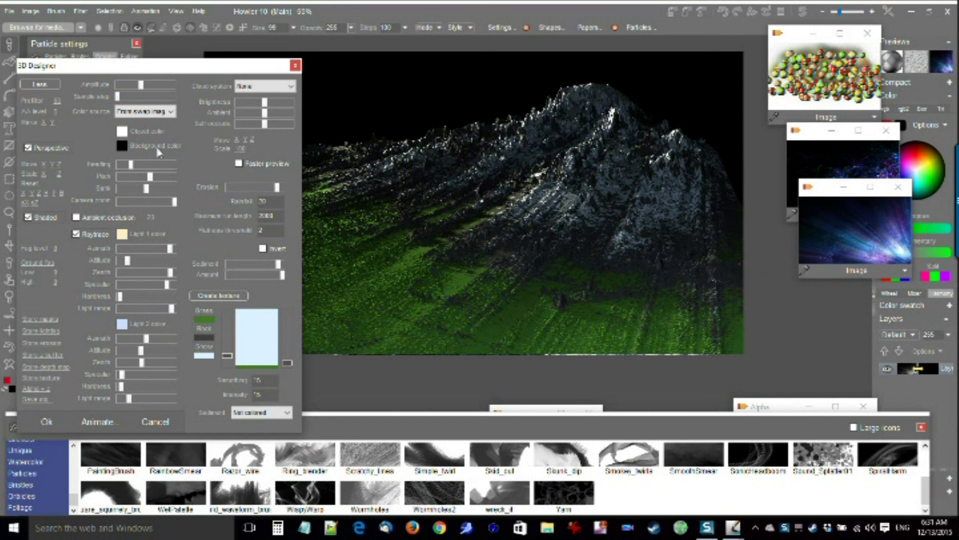
{"action": "left_click", "coordinate": [122, 146]}
{"action": "left_click_drag", "start_coordinate": [206, 265], "coordinate": [206, 274]}
{"action": "left_click", "coordinate": [131, 315]}
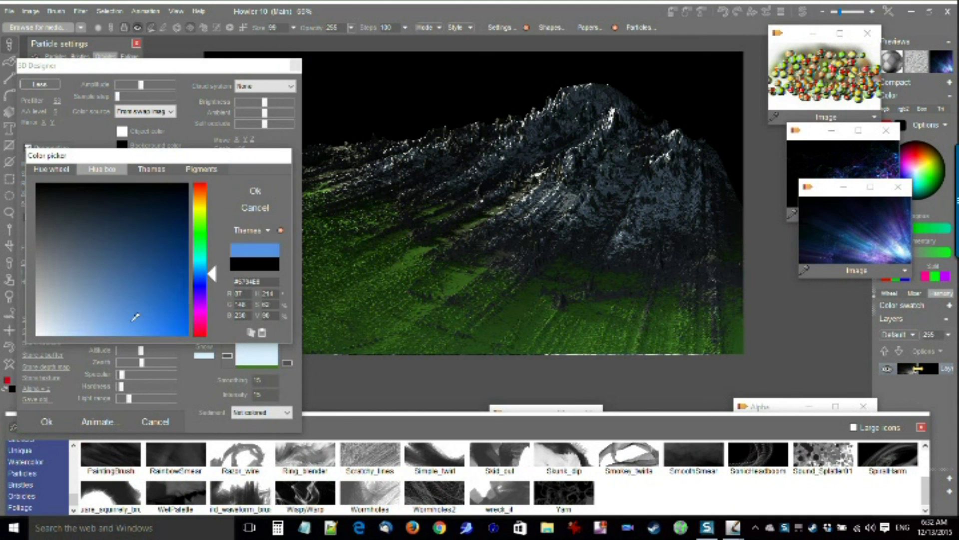
{"action": "left_click", "coordinate": [270, 195]}
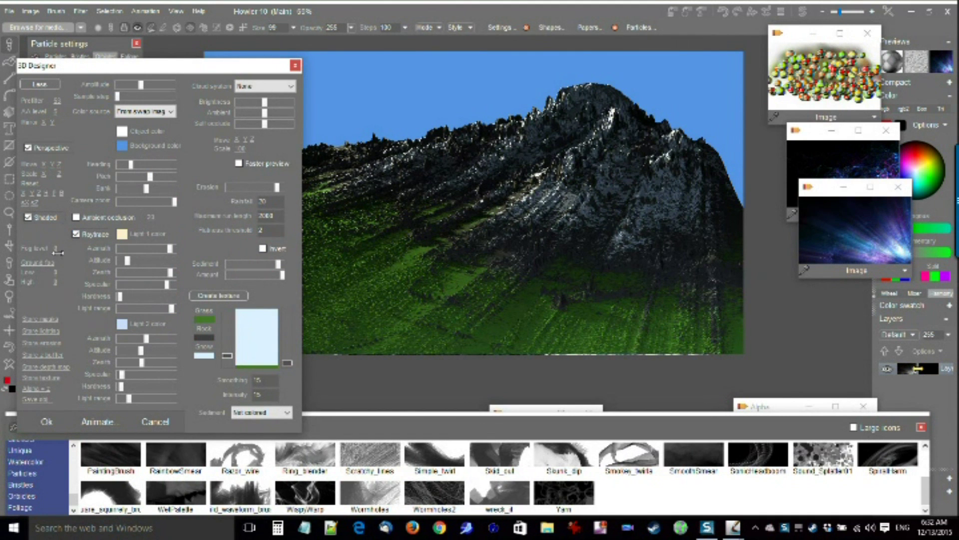
- Add light fog and ground fog with a High level of 42, and shift the terrain sideways with a slight heading adjustment
{"action": "left_click_drag", "start_coordinate": [54, 249], "coordinate": [100, 274]}
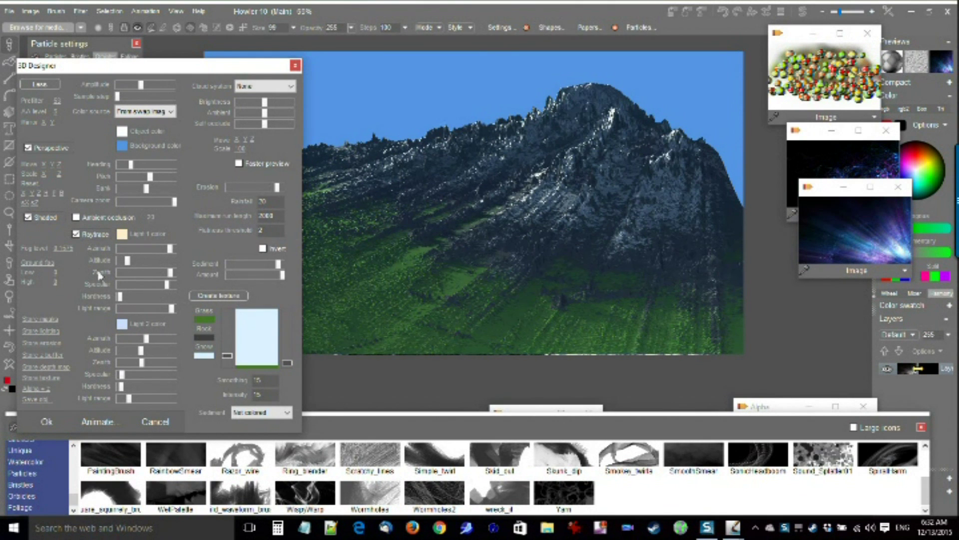
{"action": "left_click", "coordinate": [32, 262]}
{"action": "left_click", "coordinate": [61, 299]}
{"action": "left_click_drag", "start_coordinate": [56, 282], "coordinate": [106, 280]}
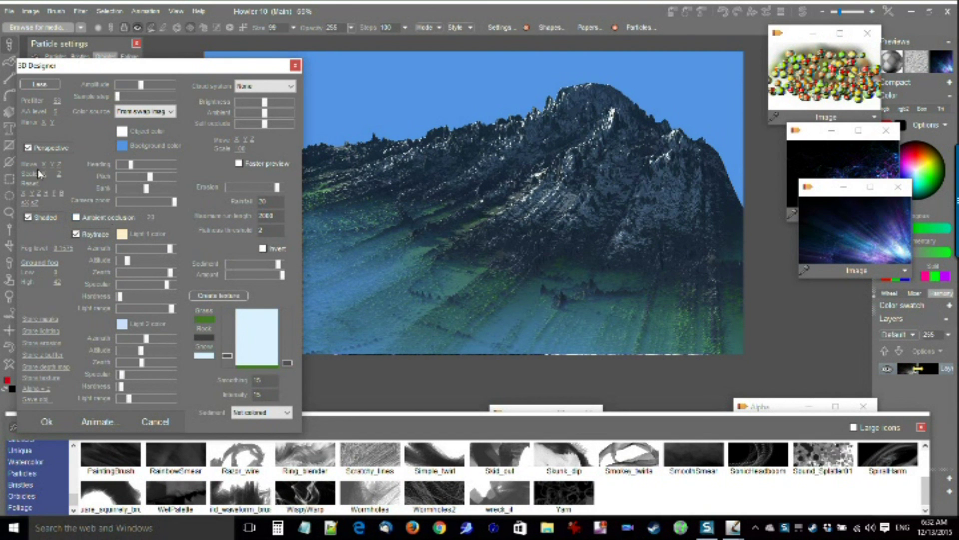
{"action": "left_click_drag", "start_coordinate": [42, 162], "coordinate": [131, 167]}
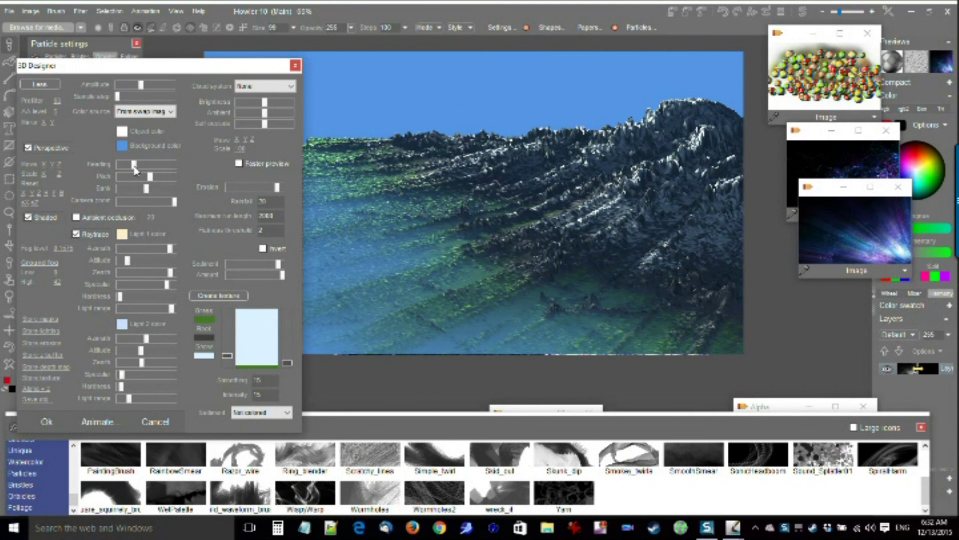
- Add the Sky_Puffies.cld cloud system with reduced brightness, ambient and self occlude
{"action": "left_click", "coordinate": [276, 87]}
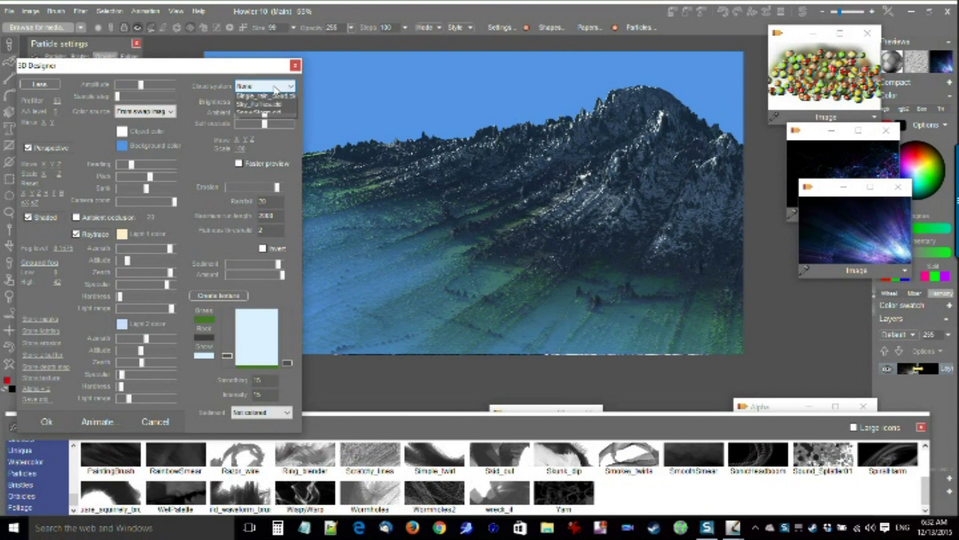
{"action": "left_click", "coordinate": [266, 122]}
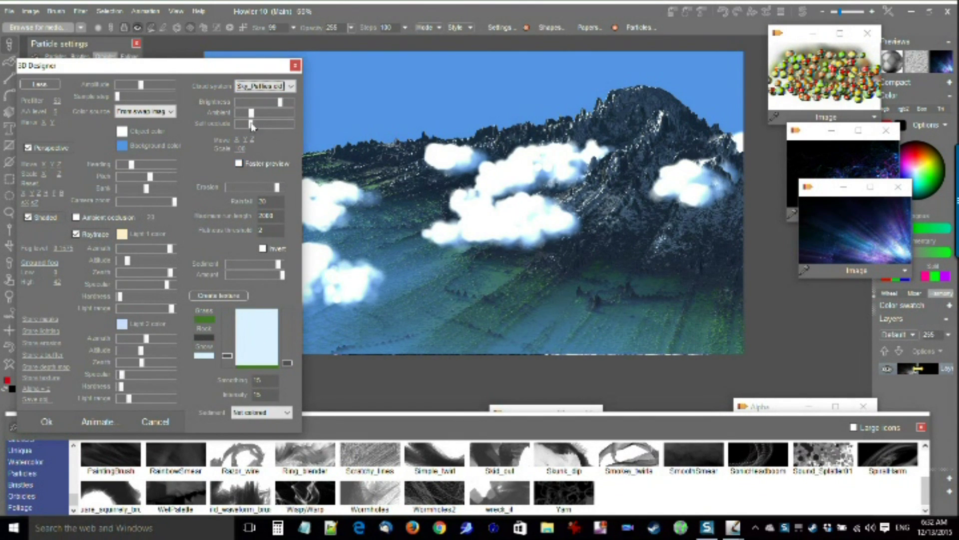
{"action": "left_click", "coordinate": [252, 102]}
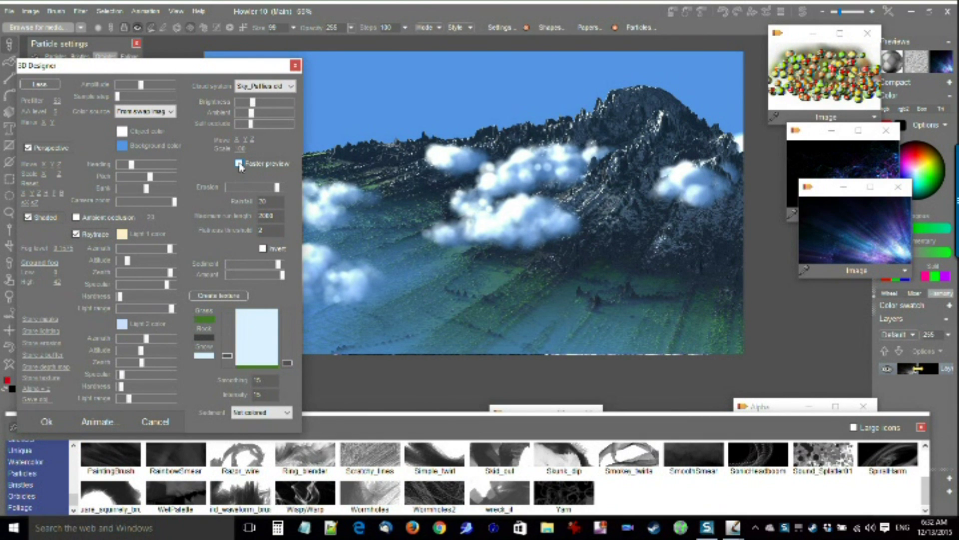
- Raise the clouds and push them back behind the mountain using Faster preview, and slightly lower the camera's pitch and zoom
{"action": "left_click_drag", "start_coordinate": [241, 140], "coordinate": [414, 132]}
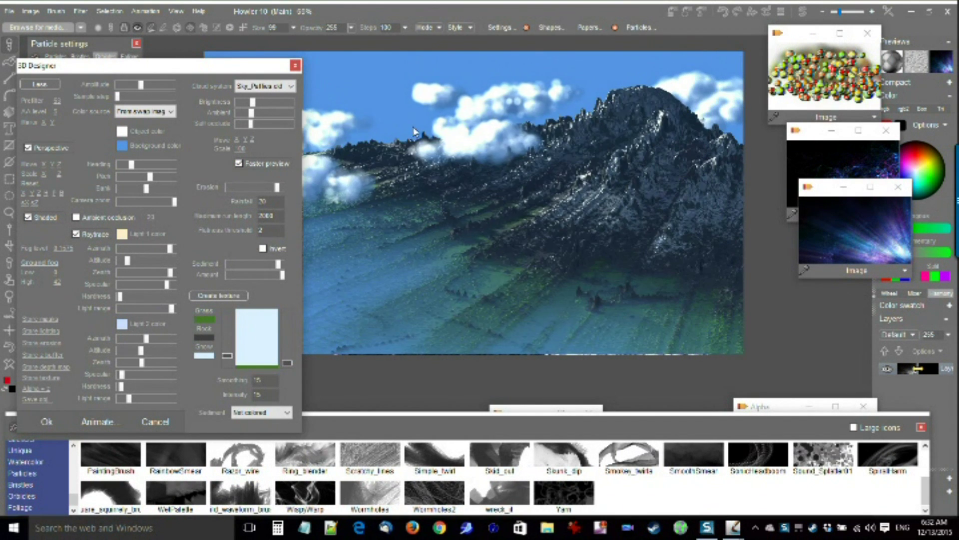
{"action": "left_click_drag", "start_coordinate": [252, 140], "coordinate": [297, 142]}
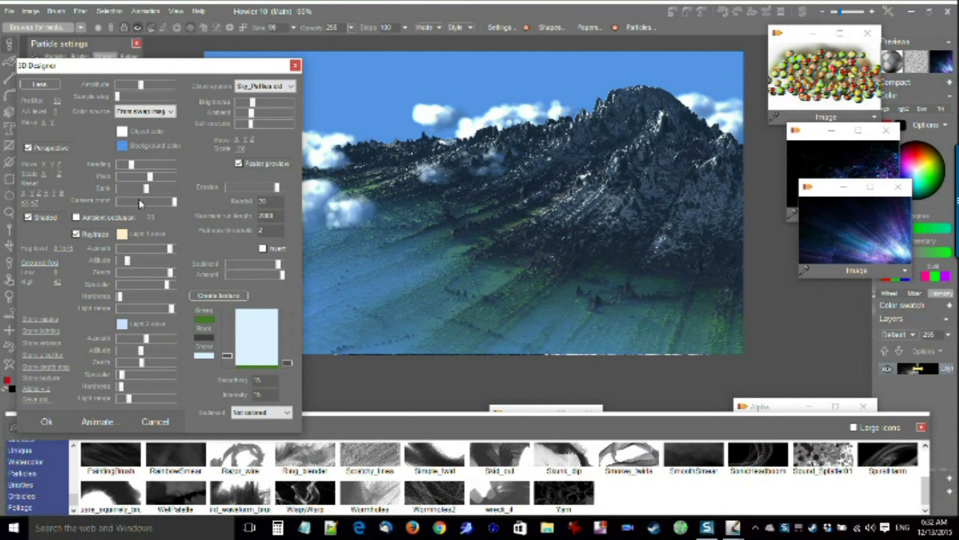
{"action": "left_click_drag", "start_coordinate": [151, 178], "coordinate": [166, 202]}
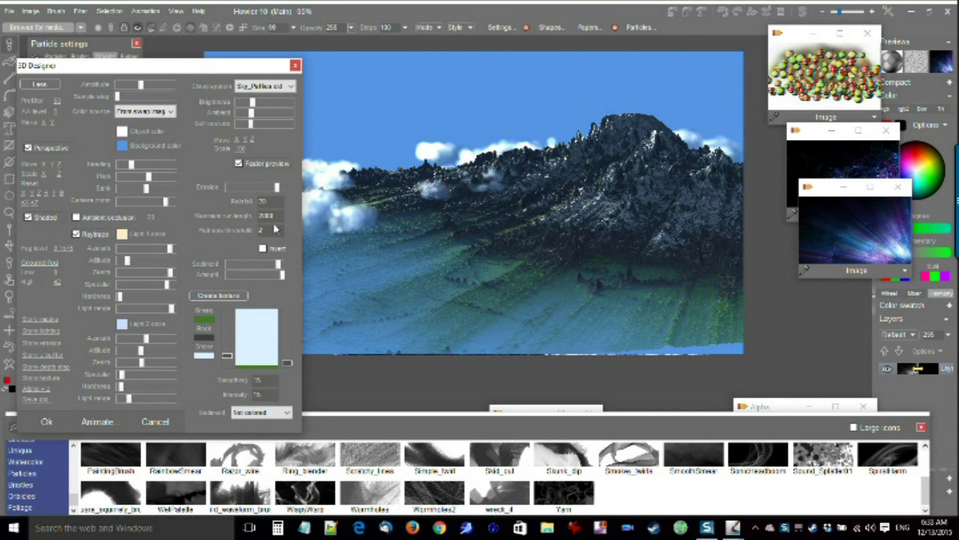
- Try ambient occlusion in Add mode on the terrain and replace it with Multiply mode
{"action": "left_click", "coordinate": [91, 219]}
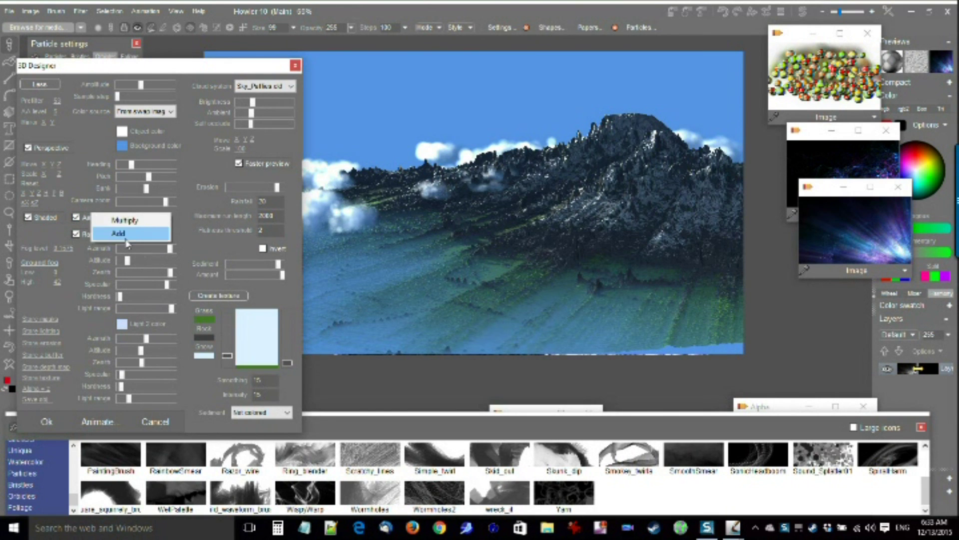
{"action": "left_click", "coordinate": [150, 231]}
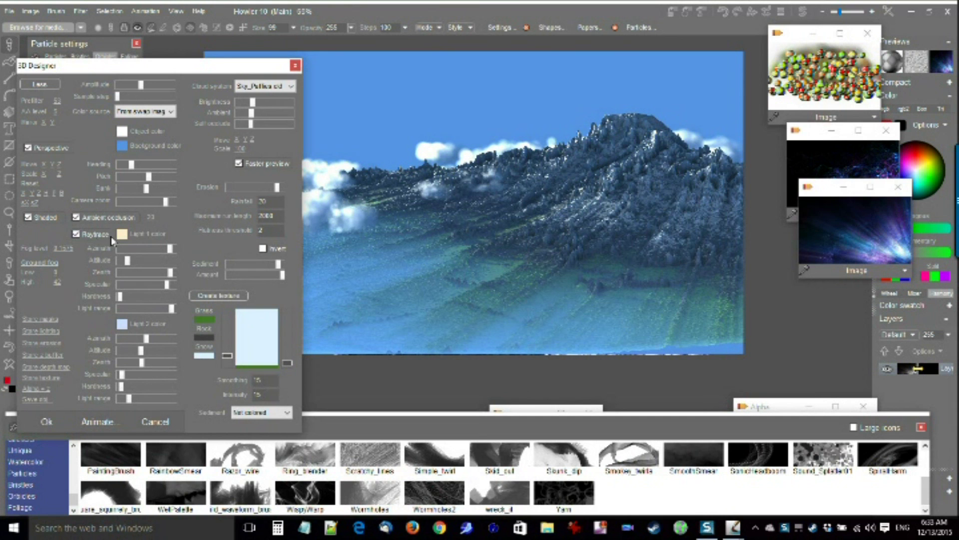
{"action": "left_click", "coordinate": [95, 219]}
{"action": "left_click", "coordinate": [96, 217]}
{"action": "left_click", "coordinate": [128, 224]}
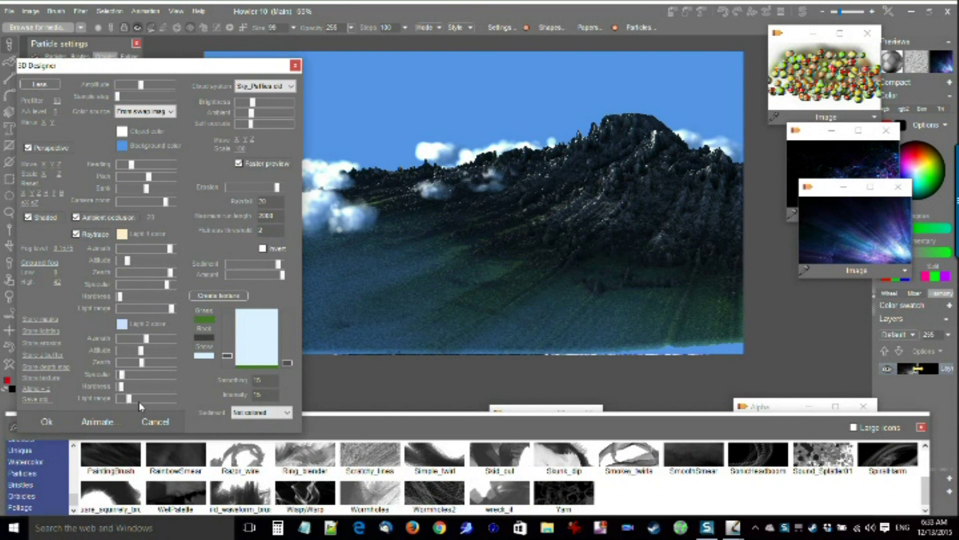
- Raise Light 2's range to brighten the terrain and lower the ambient occlusion value
{"action": "left_click", "coordinate": [136, 398]}
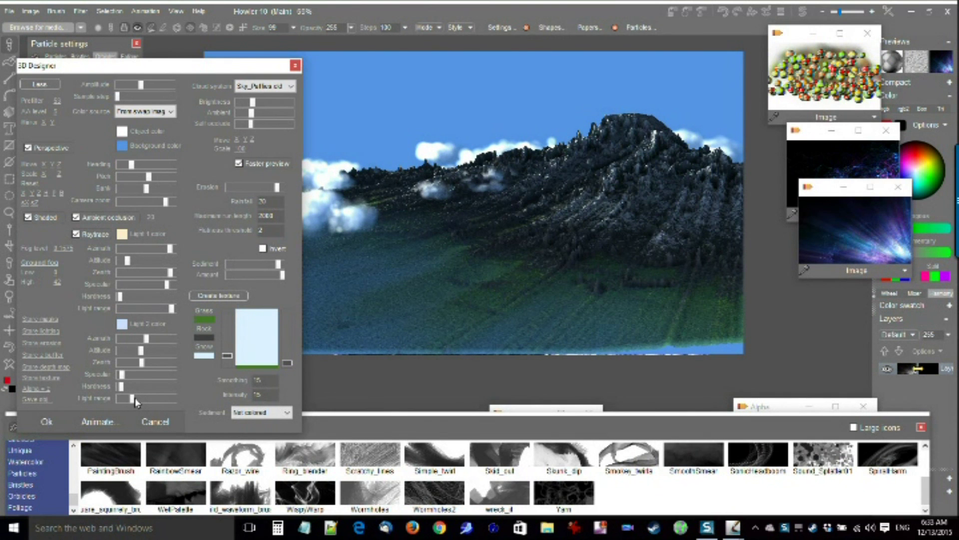
{"action": "left_click", "coordinate": [135, 398]}
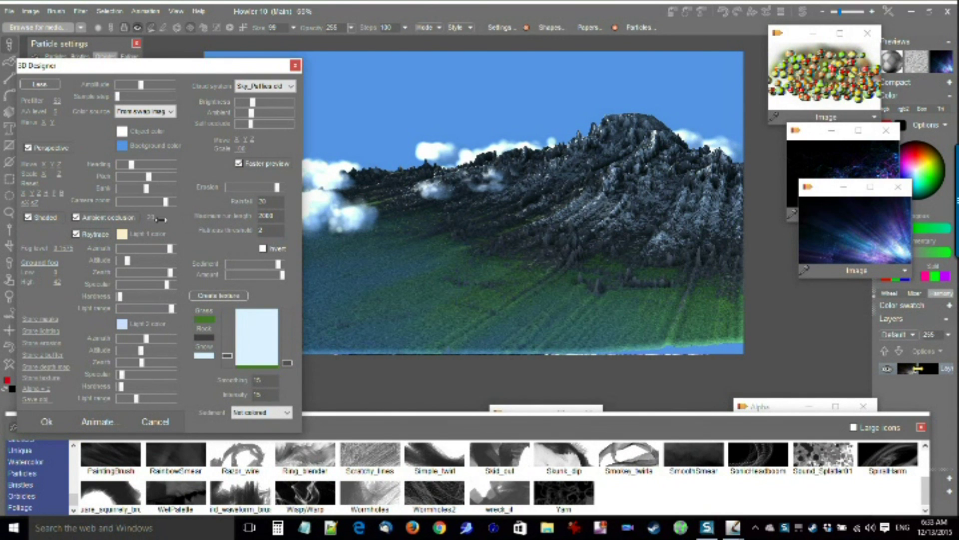
{"action": "left_click_drag", "start_coordinate": [153, 216], "coordinate": [134, 225]}
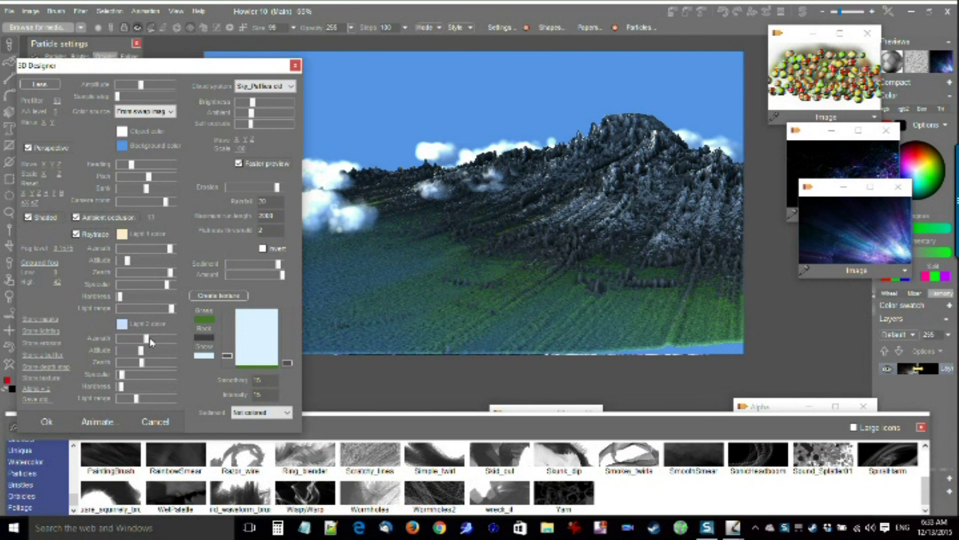
- Brighten Light 1 by raising its altitude and setting its range to maximum, and slightly lower its zenith
{"action": "left_click_drag", "start_coordinate": [128, 262], "coordinate": [136, 262]}
{"action": "left_click_drag", "start_coordinate": [173, 308], "coordinate": [177, 307]}
{"action": "left_click_drag", "start_coordinate": [168, 272], "coordinate": [164, 273]}
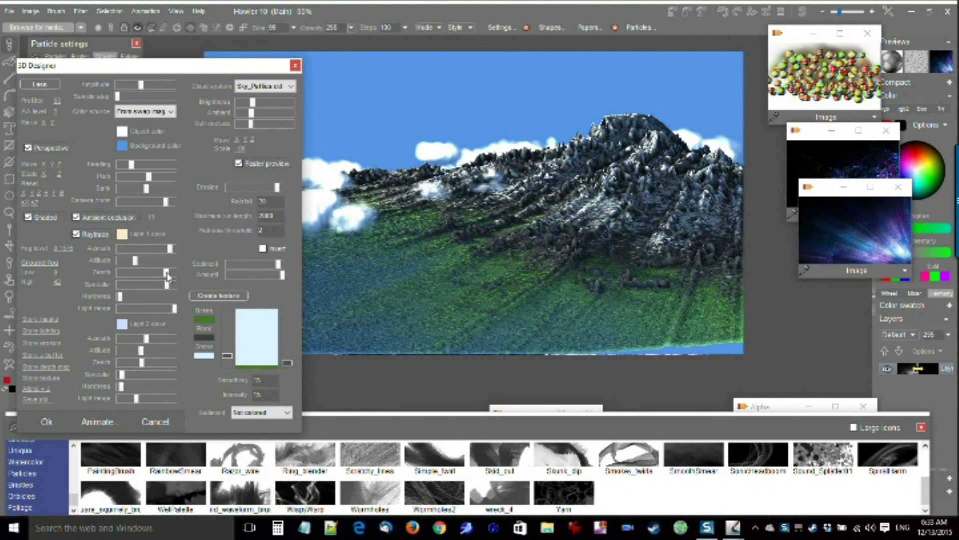
{"action": "left_click_drag", "start_coordinate": [165, 274], "coordinate": [167, 273]}
- Reduce Light 2's range, raise its altitude to maximum and drop its zenith to minimum
{"action": "left_click_drag", "start_coordinate": [135, 398], "coordinate": [129, 398]}
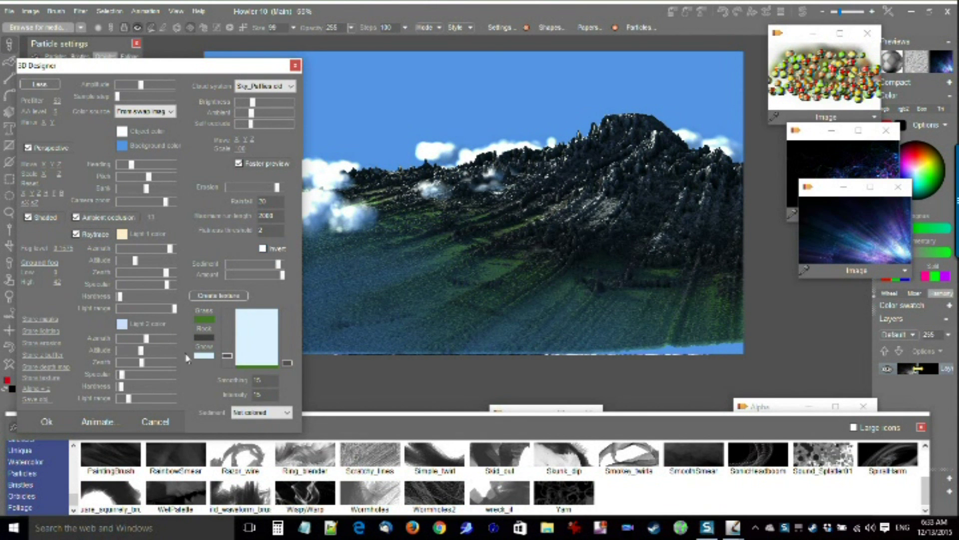
{"action": "left_click", "coordinate": [149, 351]}
{"action": "left_click_drag", "start_coordinate": [121, 366], "coordinate": [103, 367]}
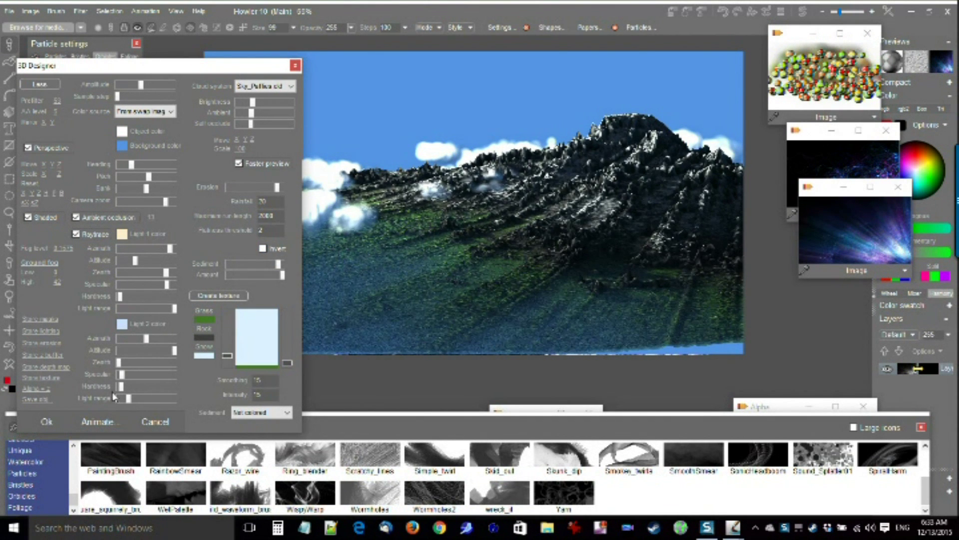
- Slightly raise Light 2's range and apply the 3D Designer render to the canvas, then inspect the terrain up close
{"action": "left_click", "coordinate": [132, 399]}
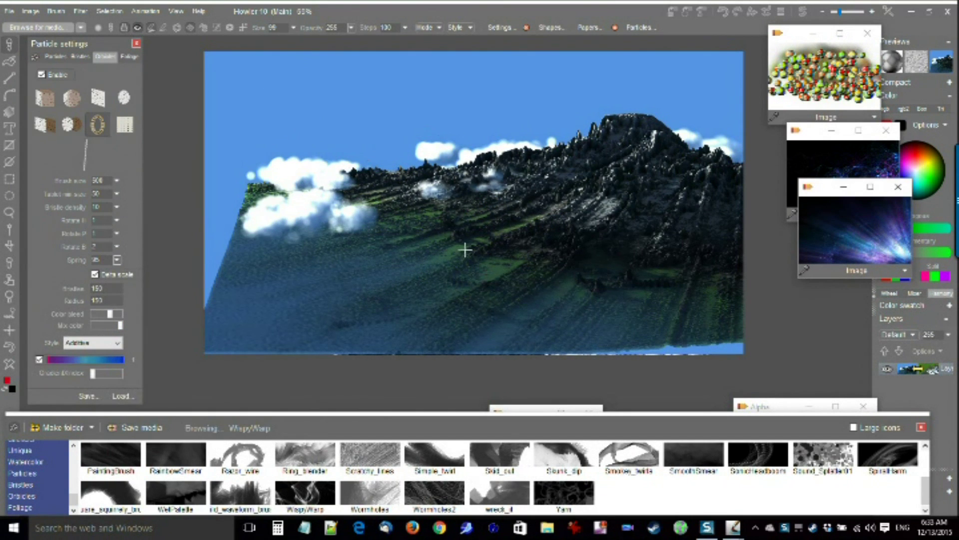
{"action": "left_click_drag", "start_coordinate": [518, 218], "coordinate": [272, 317]}
{"action": "left_click_drag", "start_coordinate": [509, 199], "coordinate": [322, 290]}
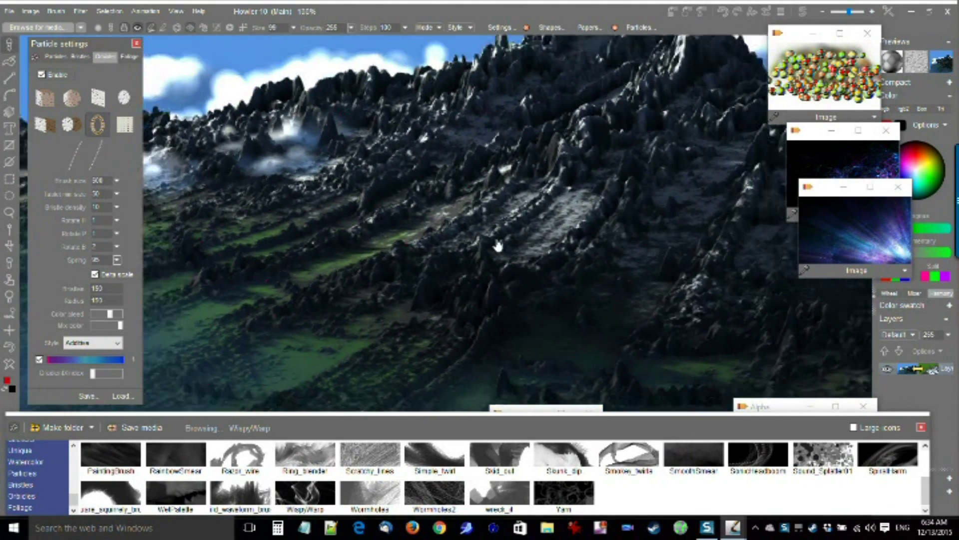
{"action": "scroll", "coordinate": [497, 251], "scroll_direction": "down", "scroll_amount": 2}
{"action": "left_click_drag", "start_coordinate": [632, 253], "coordinate": [629, 230]}
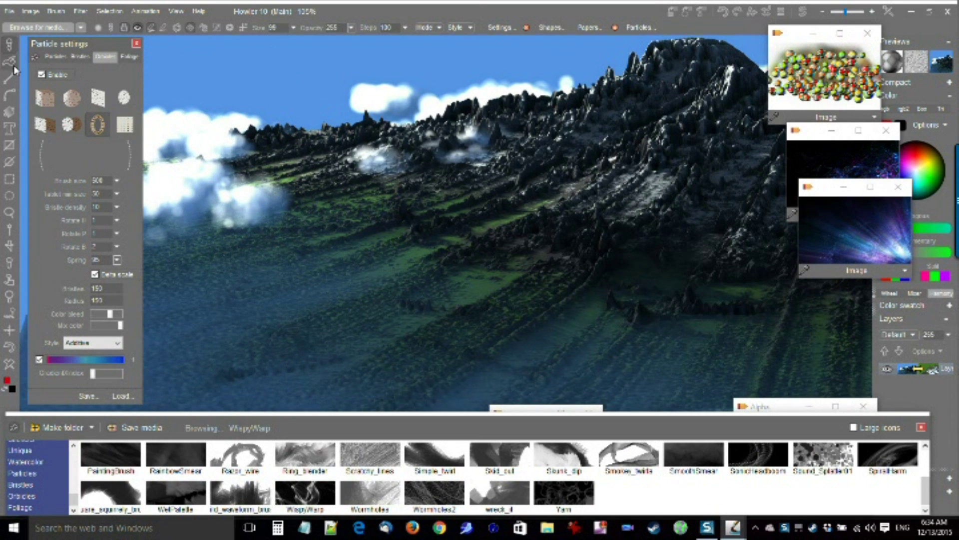
- Store a copy of the rendered mountain image and place its thumbnail window among the other stored copies
{"action": "left_click", "coordinate": [82, 12]}
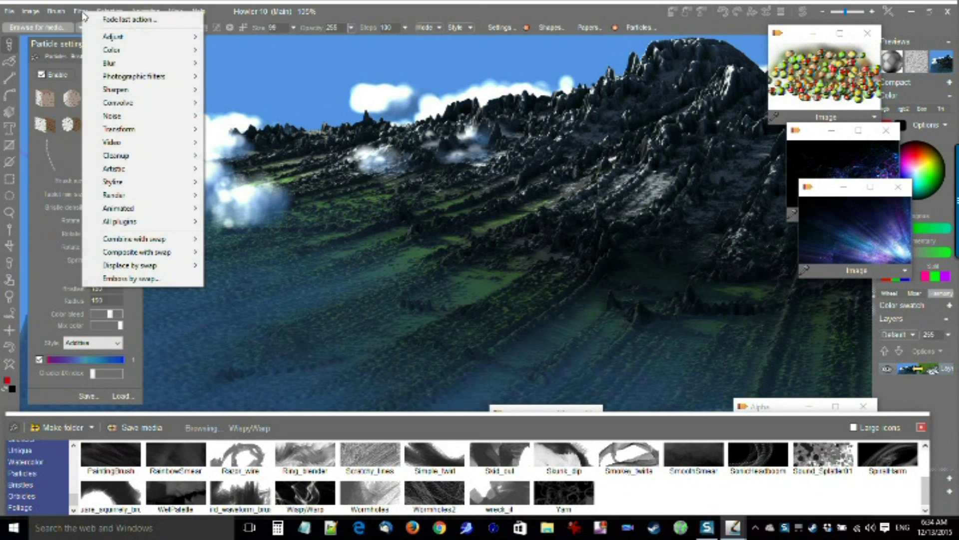
{"action": "mouse_move", "coordinate": [31, 15]}
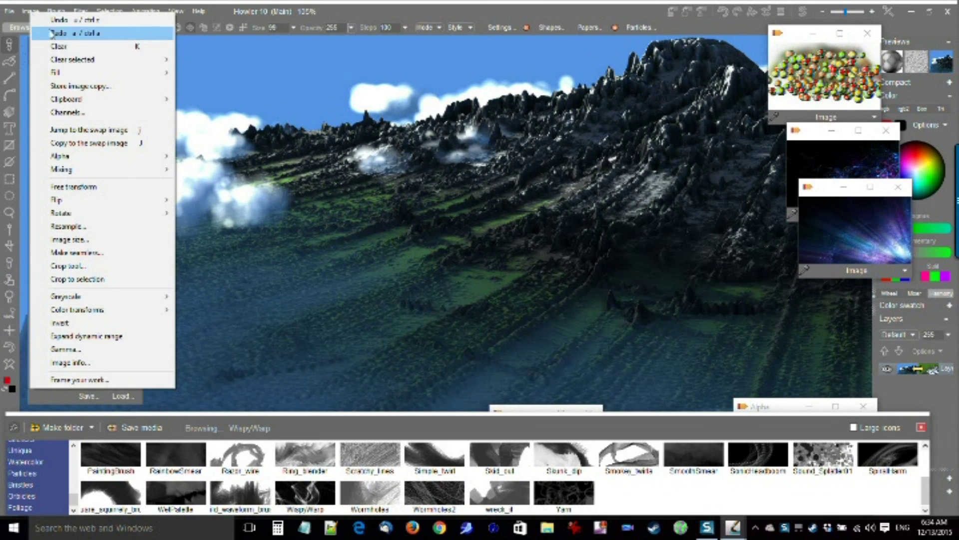
{"action": "left_click", "coordinate": [76, 86]}
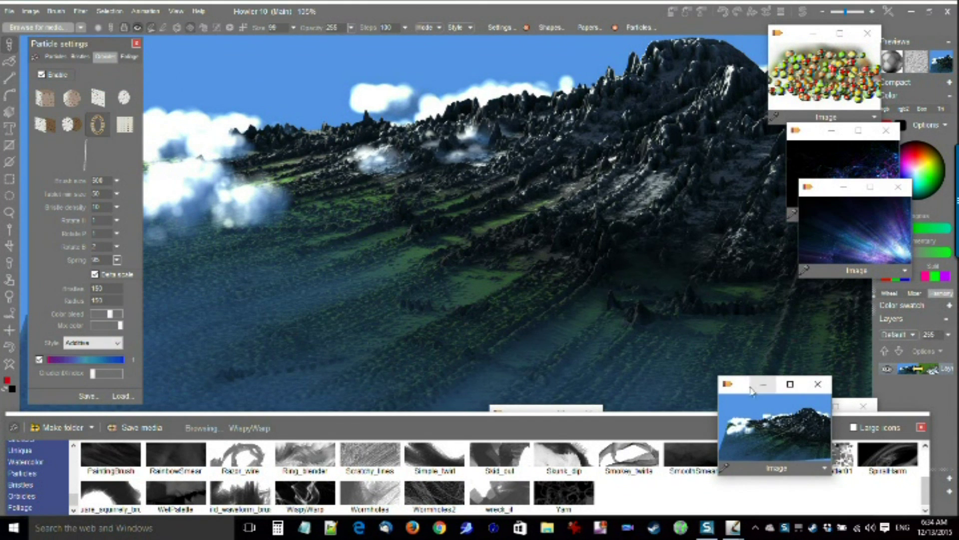
{"action": "left_click_drag", "start_coordinate": [748, 388], "coordinate": [856, 97]}
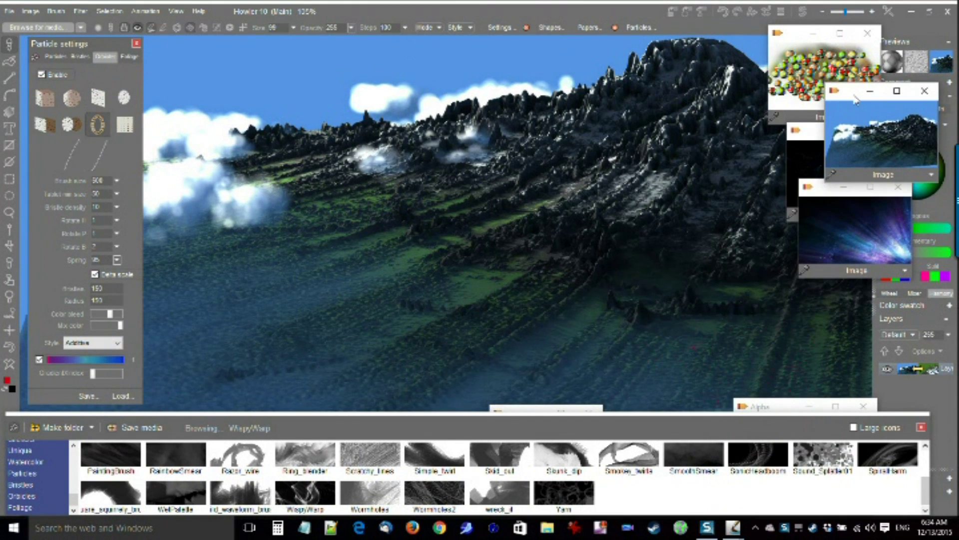
- Recall the stored orbital painting and its light-ray version in turn, and return to the stored mountain image
{"action": "left_click", "coordinate": [802, 160]}
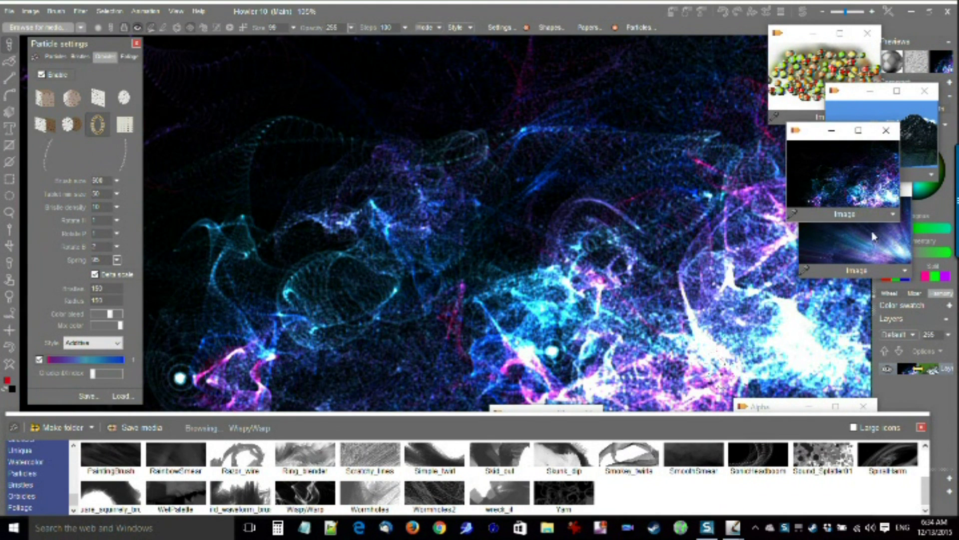
{"action": "left_click", "coordinate": [860, 242]}
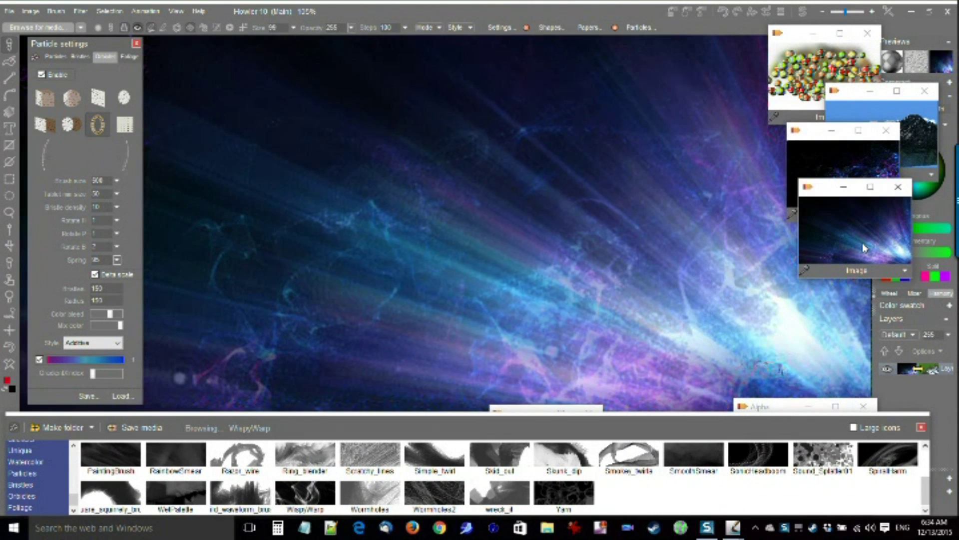
{"action": "left_click", "coordinate": [923, 122]}
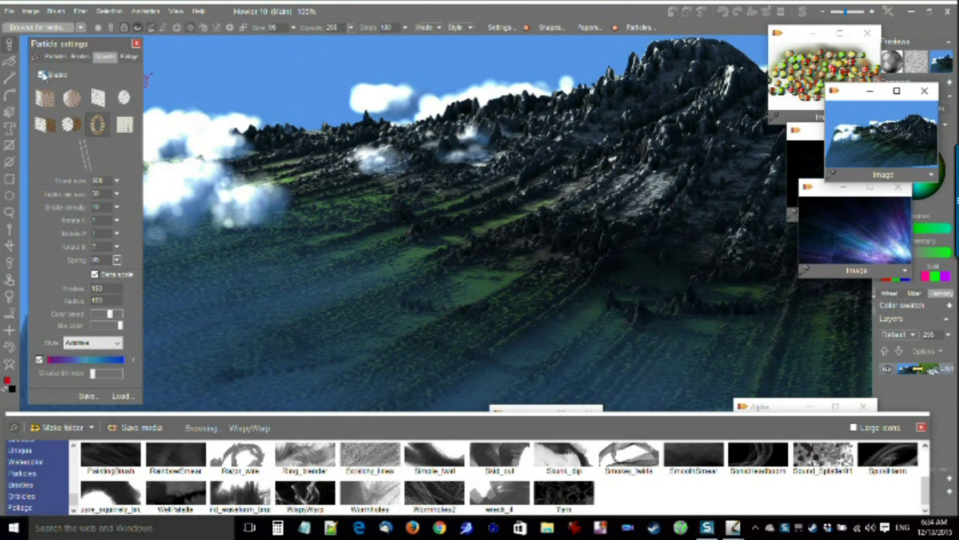
- Turn off the orbital brush, enable the particle brush and load the first grass preset from its library
{"action": "left_click", "coordinate": [44, 76]}
{"action": "left_click", "coordinate": [59, 57]}
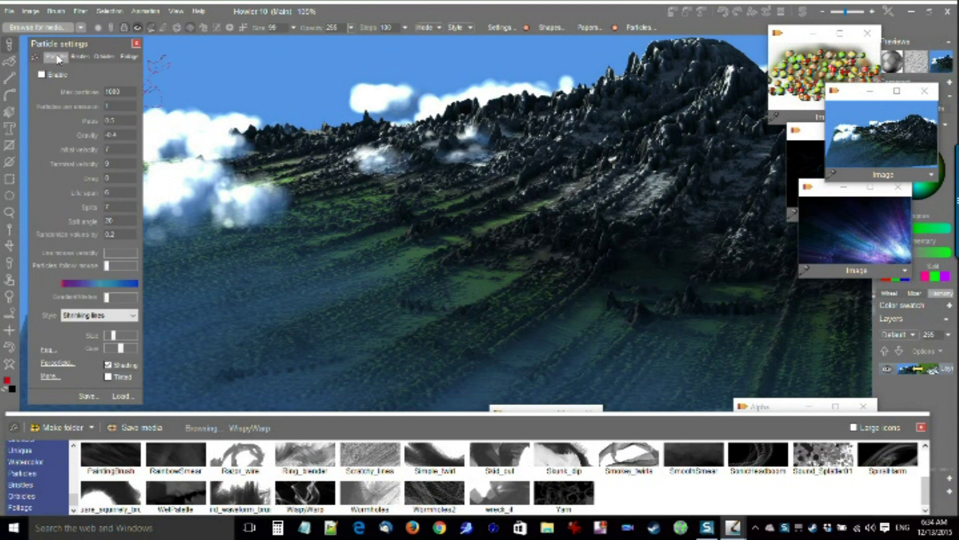
{"action": "left_click_drag", "start_coordinate": [374, 319], "coordinate": [351, 238]}
{"action": "left_click", "coordinate": [42, 74]}
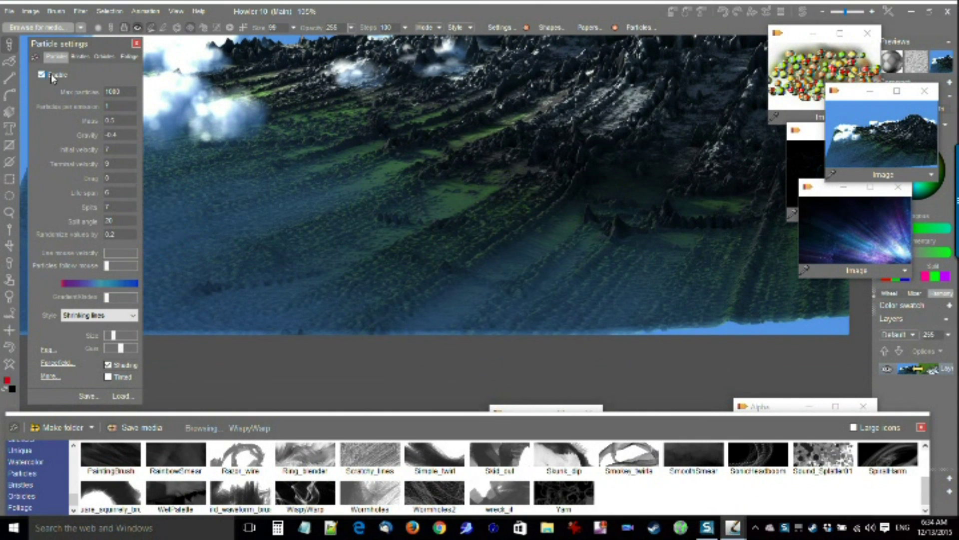
{"action": "left_click", "coordinate": [123, 396]}
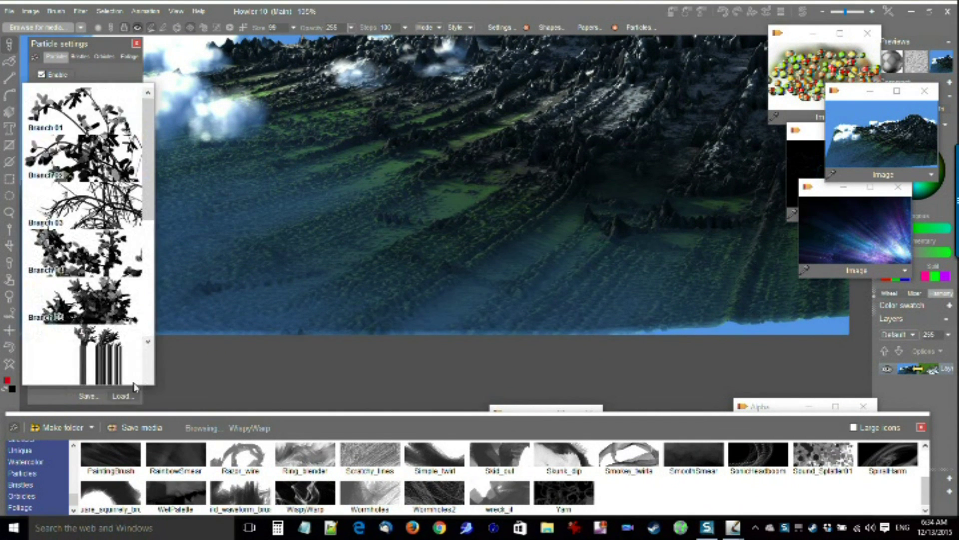
{"action": "left_click", "coordinate": [58, 61]}
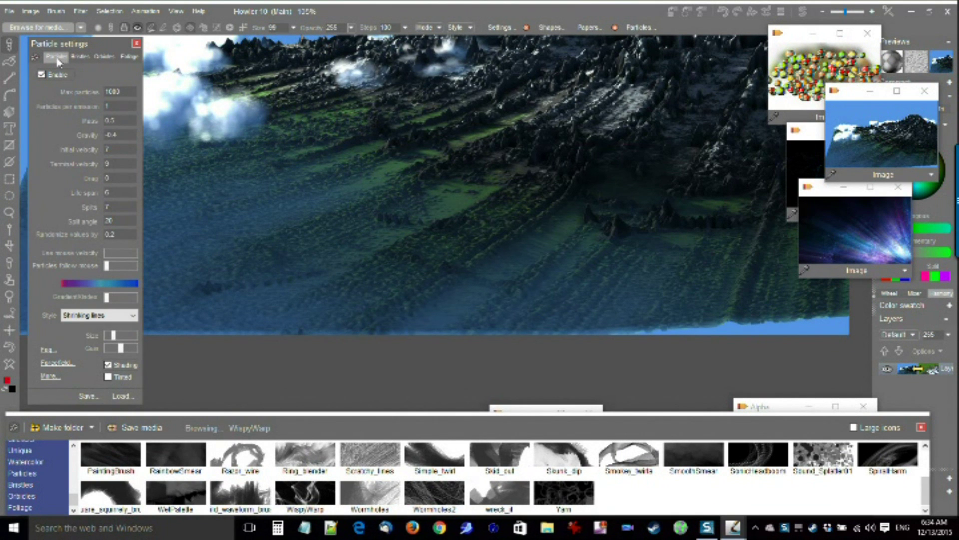
{"action": "left_click", "coordinate": [123, 396]}
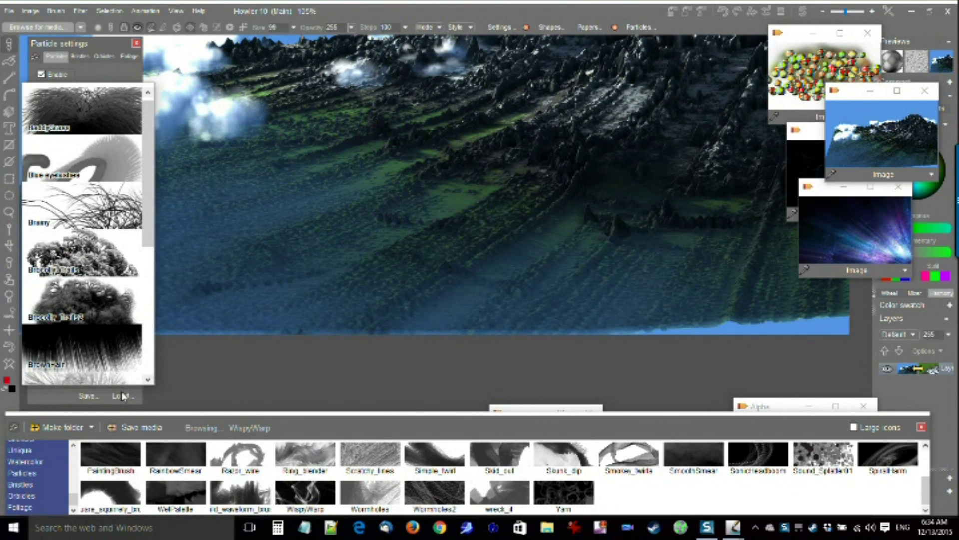
{"action": "left_click", "coordinate": [61, 99]}
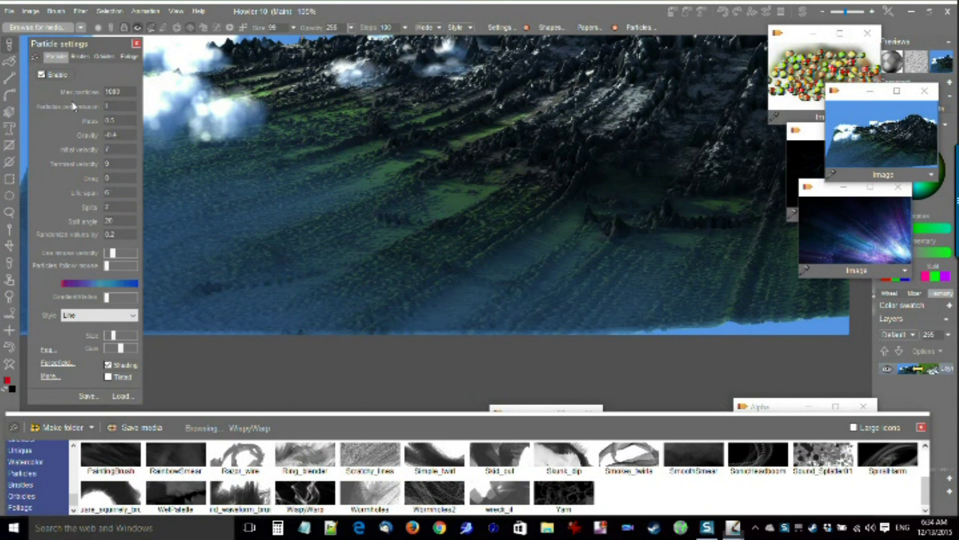
- Paint grass across the foreground edge of the mountain scene and build it up into a taller bank on the left side
{"action": "mouse_move", "coordinate": [769, 306]}
{"action": "left_mouse_down"}
{"action": "mouse_move", "coordinate": [780, 310]}
{"action": "mouse_move", "coordinate": [790, 280]}
{"action": "mouse_move", "coordinate": [735, 322]}
{"action": "mouse_move", "coordinate": [349, 312]}
{"action": "mouse_move", "coordinate": [203, 284]}
{"action": "mouse_move", "coordinate": [60, 234]}
{"action": "mouse_move", "coordinate": [130, 312]}
{"action": "mouse_move", "coordinate": [176, 256]}
{"action": "mouse_move", "coordinate": [127, 275]}
{"action": "mouse_move", "coordinate": [288, 303]}
{"action": "mouse_move", "coordinate": [767, 329]}
{"action": "mouse_move", "coordinate": [274, 347]}
{"action": "mouse_move", "coordinate": [160, 340]}
{"action": "mouse_move", "coordinate": [467, 358]}
{"action": "left_mouse_up"}
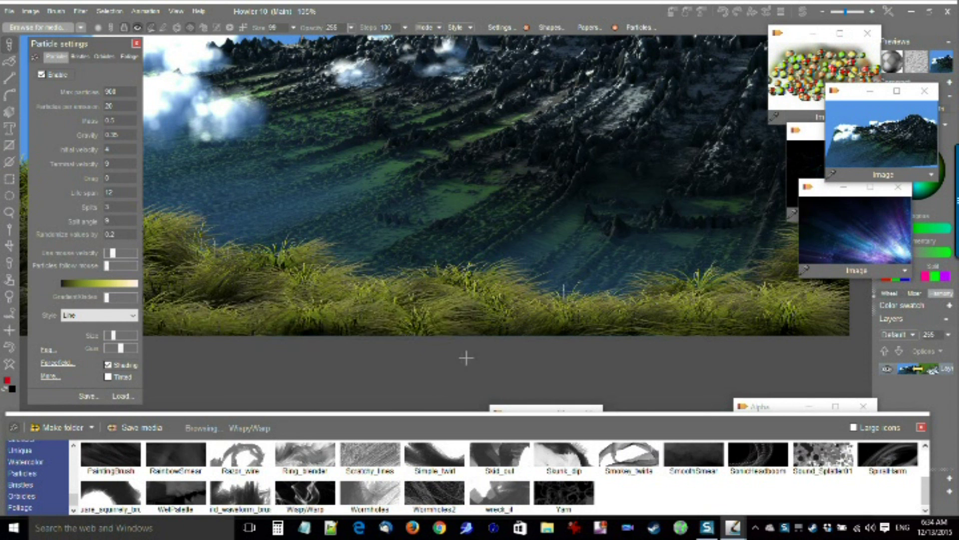
{"action": "scroll", "coordinate": [523, 164], "scroll_direction": "down", "scroll_amount": 4}
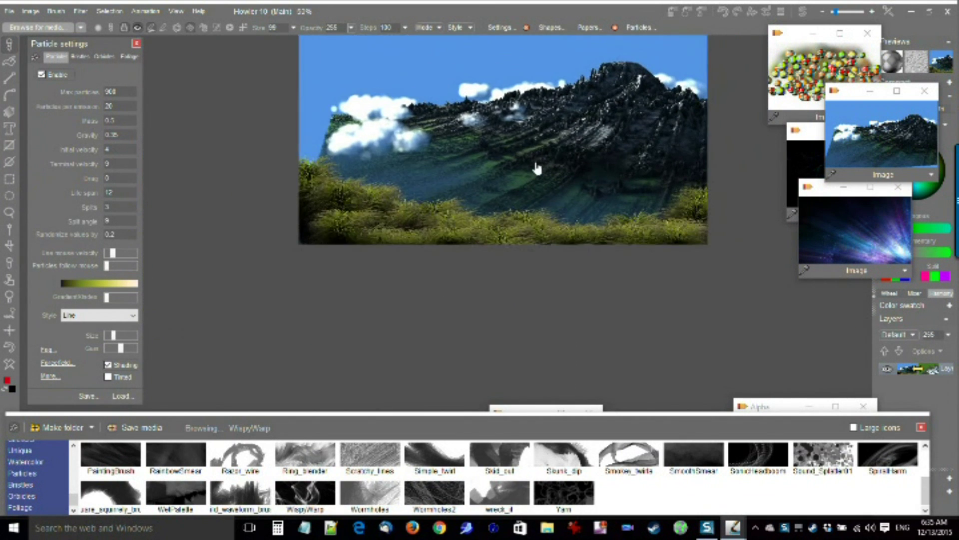
{"action": "mouse_move", "coordinate": [275, 99]}
{"action": "left_mouse_down"}
{"action": "mouse_move", "coordinate": [300, 193]}
{"action": "mouse_move", "coordinate": [331, 207]}
{"action": "mouse_move", "coordinate": [371, 203]}
{"action": "mouse_move", "coordinate": [424, 238]}
{"action": "mouse_move", "coordinate": [311, 216]}
{"action": "mouse_move", "coordinate": [460, 262]}
{"action": "left_mouse_up"}
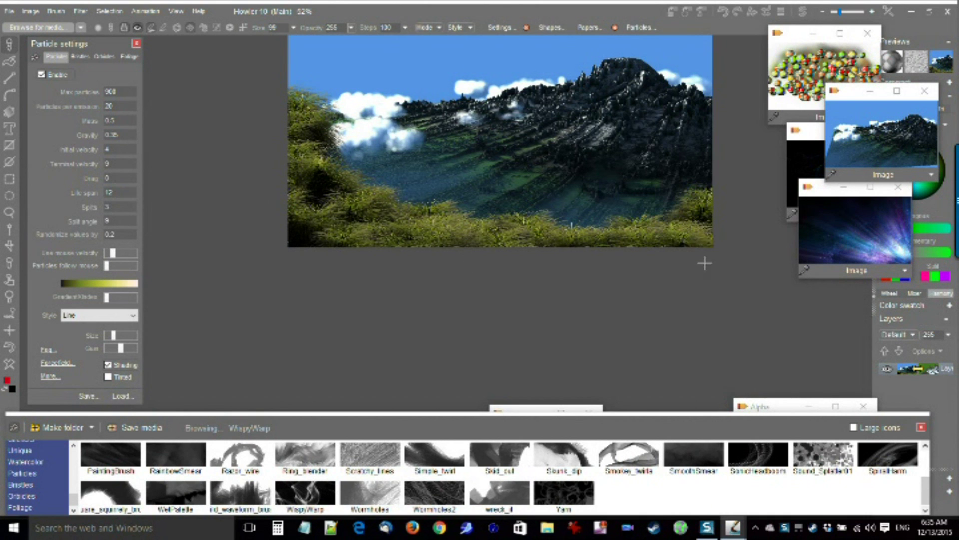
{"action": "scroll", "coordinate": [575, 127], "scroll_direction": "up", "scroll_amount": 2}
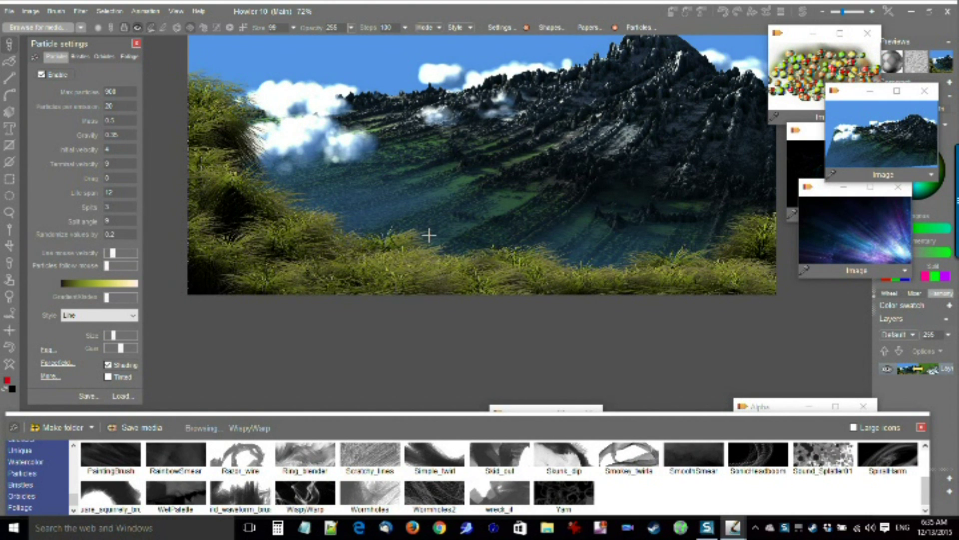
- Load the WindBlownGrass particle preset and paint lighter windblown grass over the right bank of the foreground
{"action": "left_click", "coordinate": [121, 395]}
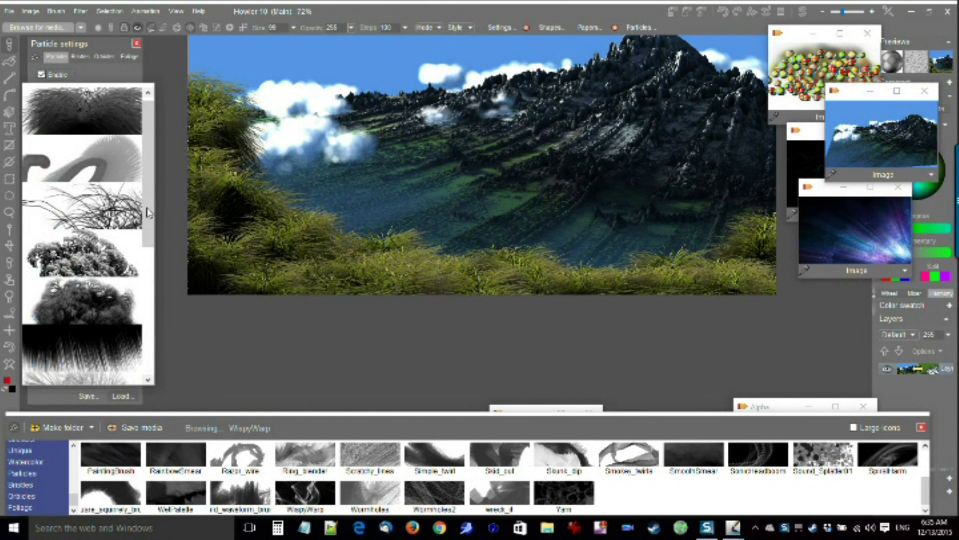
{"action": "scroll", "coordinate": [151, 187], "scroll_direction": "down", "scroll_amount": 3}
{"action": "left_click_drag", "start_coordinate": [151, 187], "coordinate": [156, 313]}
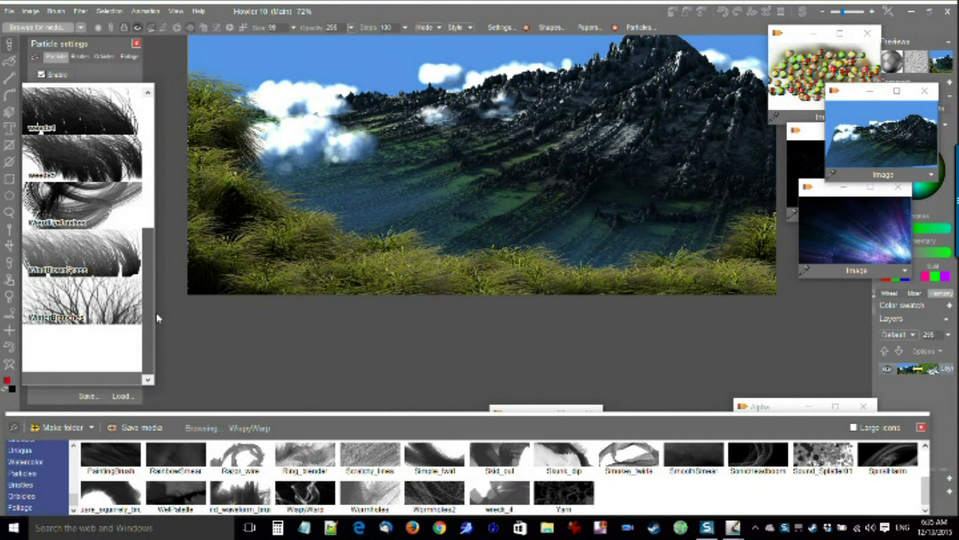
{"action": "left_click", "coordinate": [73, 250]}
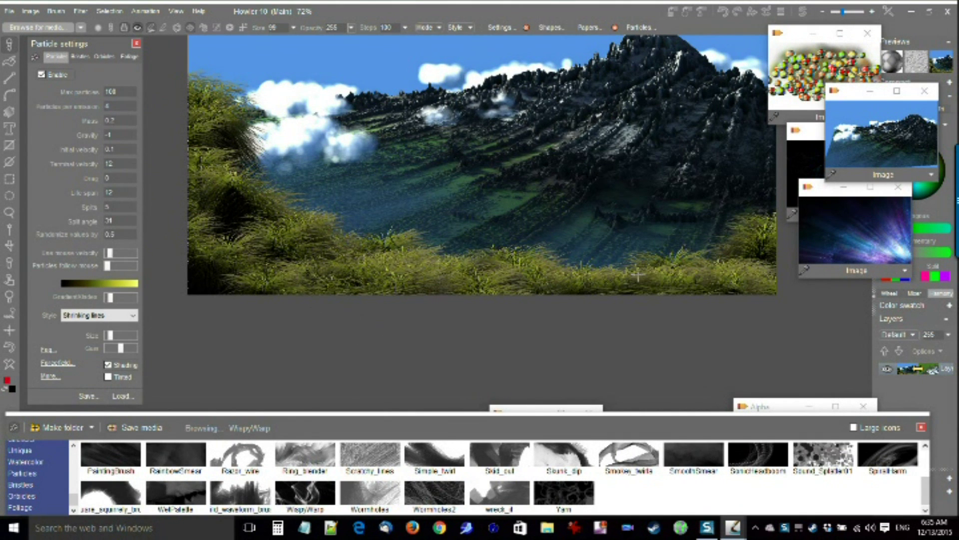
{"action": "mouse_move", "coordinate": [771, 257]}
{"action": "left_mouse_down"}
{"action": "mouse_move", "coordinate": [734, 258]}
{"action": "mouse_move", "coordinate": [719, 289]}
{"action": "mouse_move", "coordinate": [670, 286]}
{"action": "mouse_move", "coordinate": [772, 268]}
{"action": "mouse_move", "coordinate": [775, 277]}
{"action": "mouse_move", "coordinate": [752, 292]}
{"action": "mouse_move", "coordinate": [708, 307]}
{"action": "mouse_move", "coordinate": [764, 290]}
{"action": "mouse_move", "coordinate": [750, 309]}
{"action": "mouse_move", "coordinate": [609, 311]}
{"action": "mouse_move", "coordinate": [664, 303]}
{"action": "left_mouse_up"}
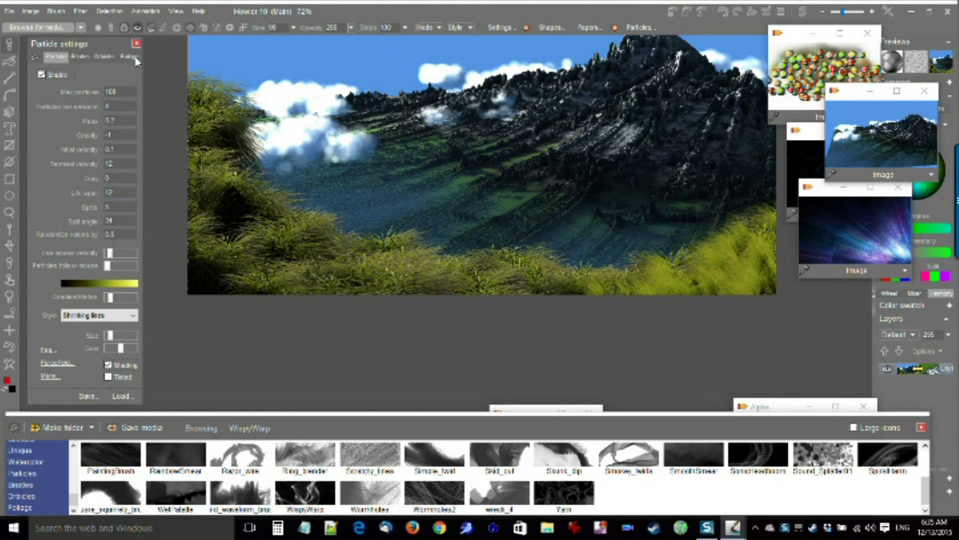
- Load a branching foliage preset and grow several leafy young trees from the grass on the left bank
{"action": "left_click", "coordinate": [135, 58]}
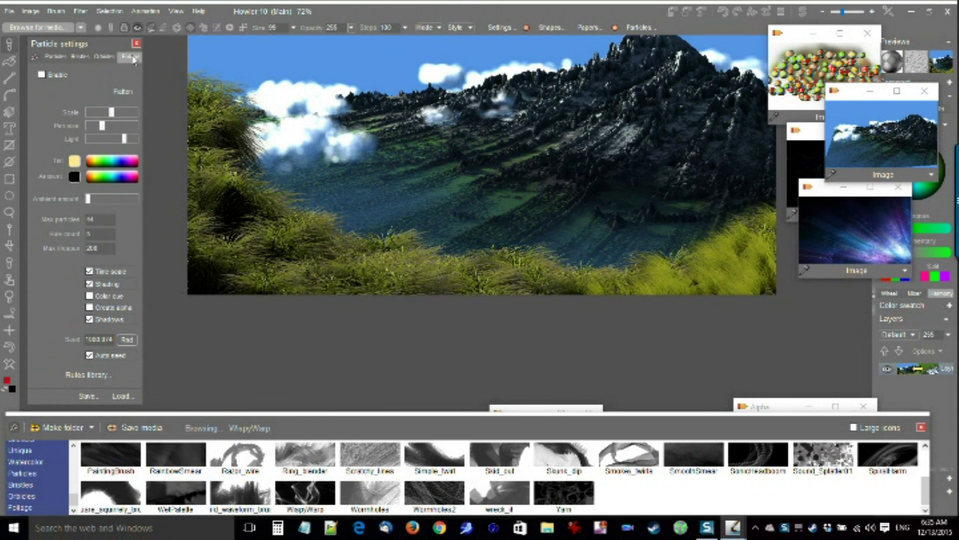
{"action": "left_click", "coordinate": [120, 396]}
{"action": "left_click", "coordinate": [87, 290]}
{"action": "left_click_drag", "start_coordinate": [361, 242], "coordinate": [434, 169]}
{"action": "left_click", "coordinate": [271, 192]}
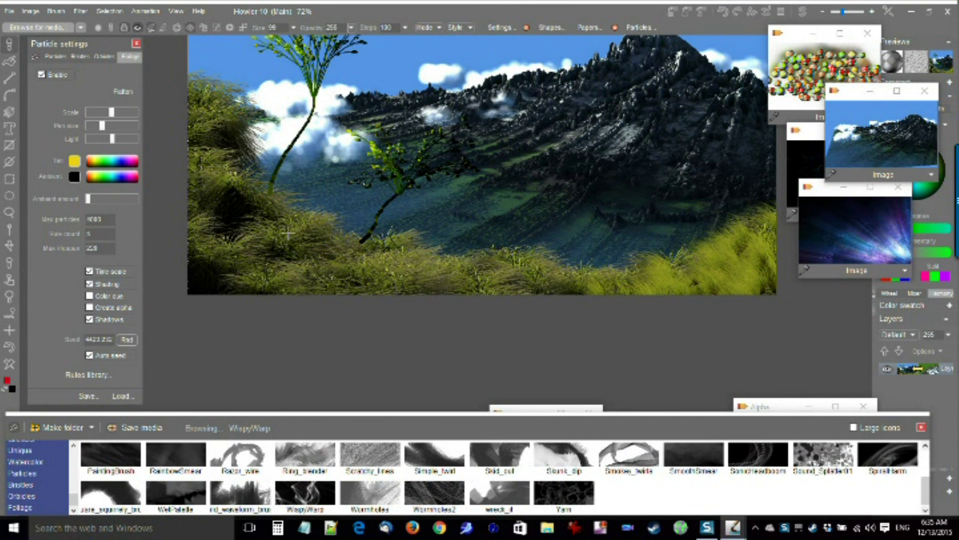
{"action": "left_click_drag", "start_coordinate": [289, 232], "coordinate": [350, 180]}
{"action": "left_click_drag", "start_coordinate": [362, 250], "coordinate": [451, 206]}
{"action": "left_click_drag", "start_coordinate": [219, 263], "coordinate": [301, 177]}
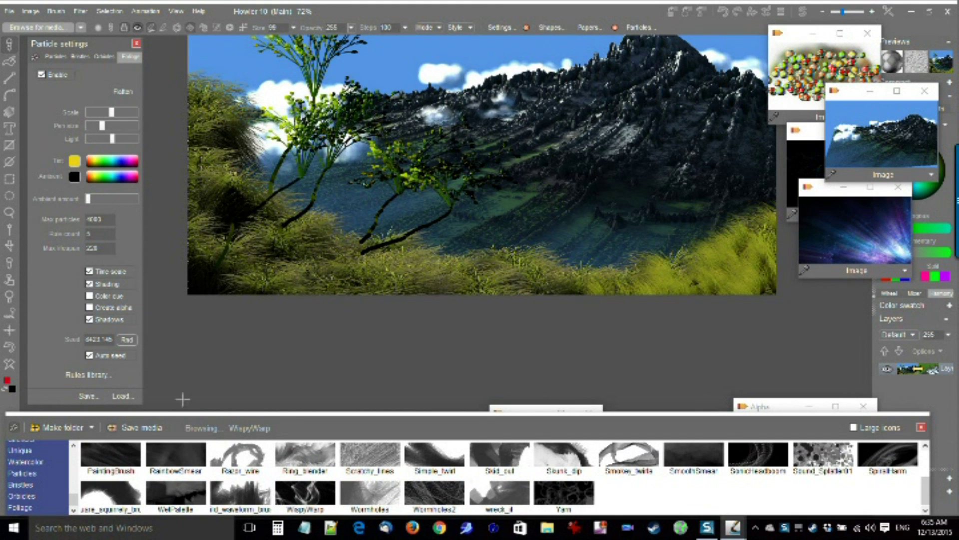
- Load a Grass painter foliage preset and paint tall grass around the base of the left bank's trees
{"action": "left_click", "coordinate": [120, 396]}
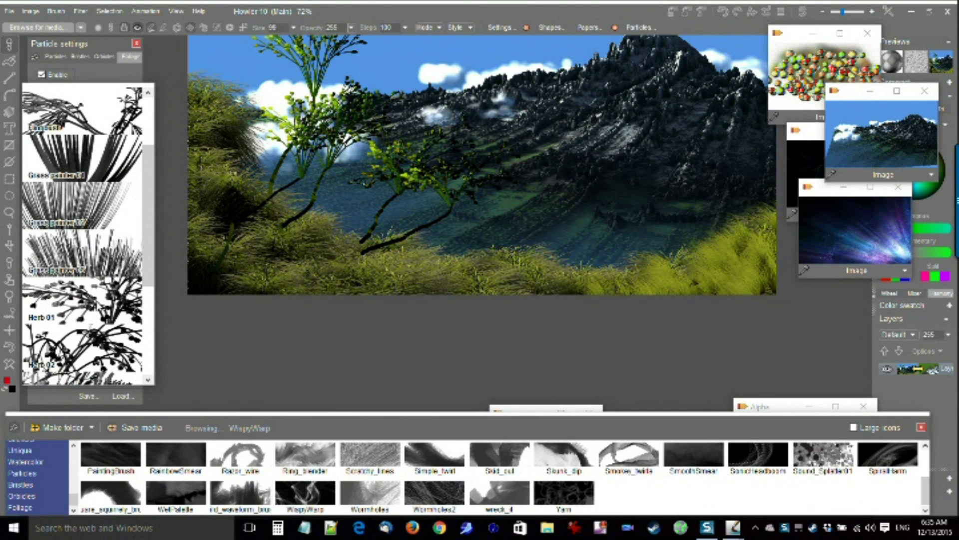
{"action": "left_click", "coordinate": [121, 234]}
{"action": "mouse_move", "coordinate": [295, 225]}
{"action": "left_mouse_down"}
{"action": "mouse_move", "coordinate": [187, 272]}
{"action": "mouse_move", "coordinate": [356, 292]}
{"action": "mouse_move", "coordinate": [271, 301]}
{"action": "left_mouse_up"}
{"action": "mouse_move", "coordinate": [340, 294]}
{"action": "left_mouse_down"}
{"action": "mouse_move", "coordinate": [190, 294]}
{"action": "mouse_move", "coordinate": [204, 366]}
{"action": "left_mouse_up"}
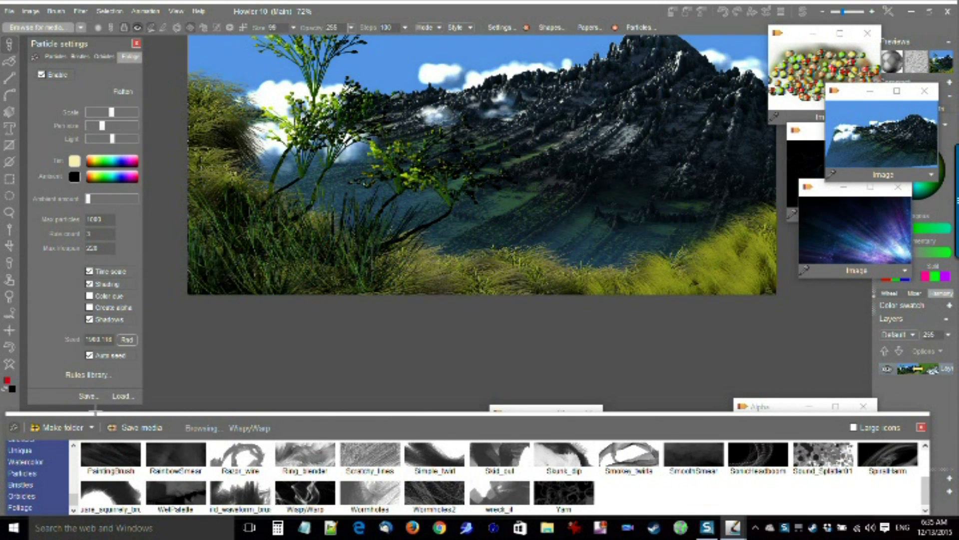
- Try a WindBlowTree foliage preset with a tree on the right bank and another on the left, undoing each one
{"action": "left_click", "coordinate": [123, 396]}
{"action": "left_click", "coordinate": [147, 323]}
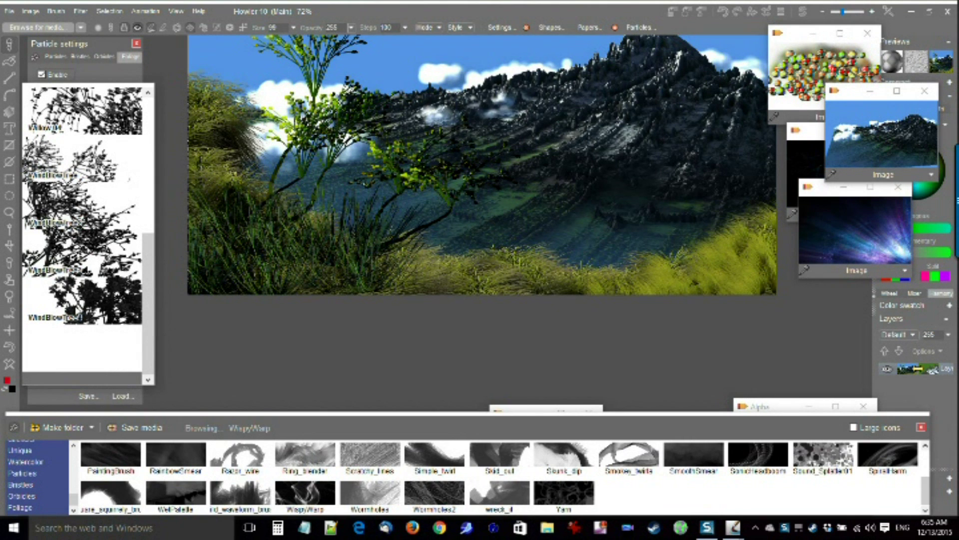
{"action": "left_click", "coordinate": [99, 306]}
{"action": "left_click", "coordinate": [704, 285]}
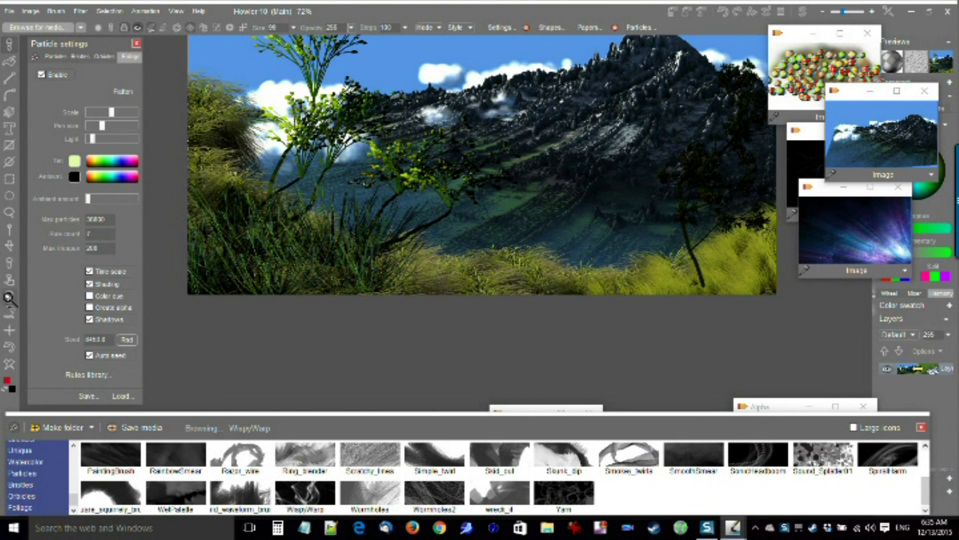
{"action": "key", "text": "ctrl+z"}
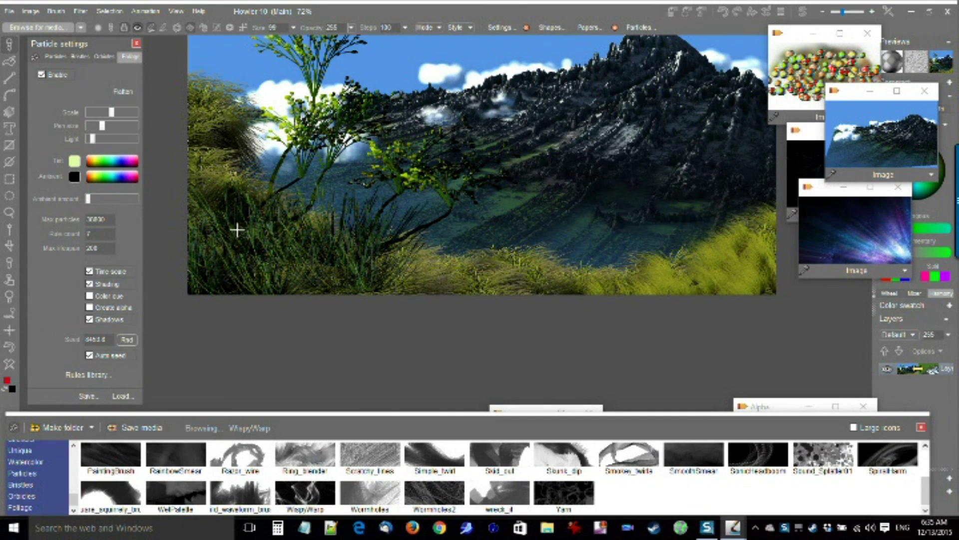
{"action": "left_click", "coordinate": [232, 168]}
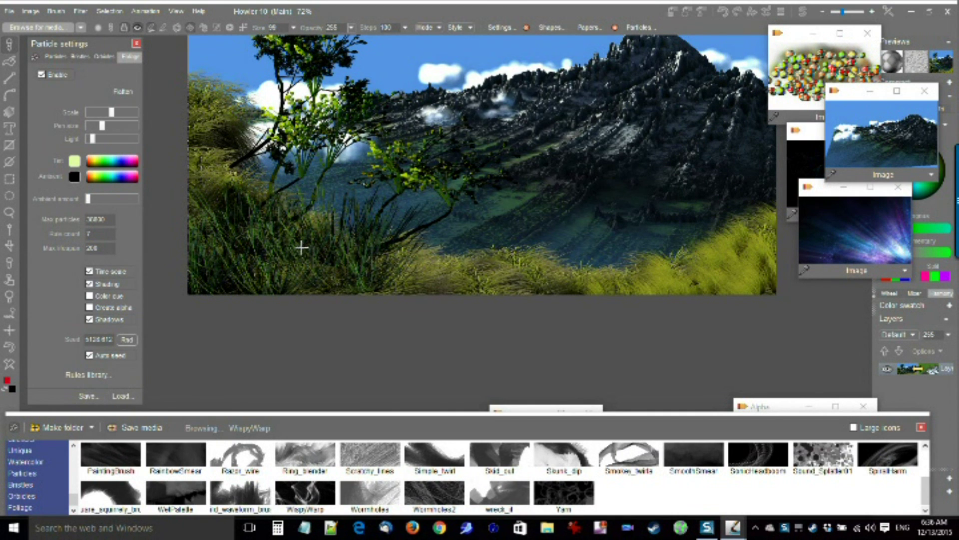
{"action": "left_click", "coordinate": [9, 348]}
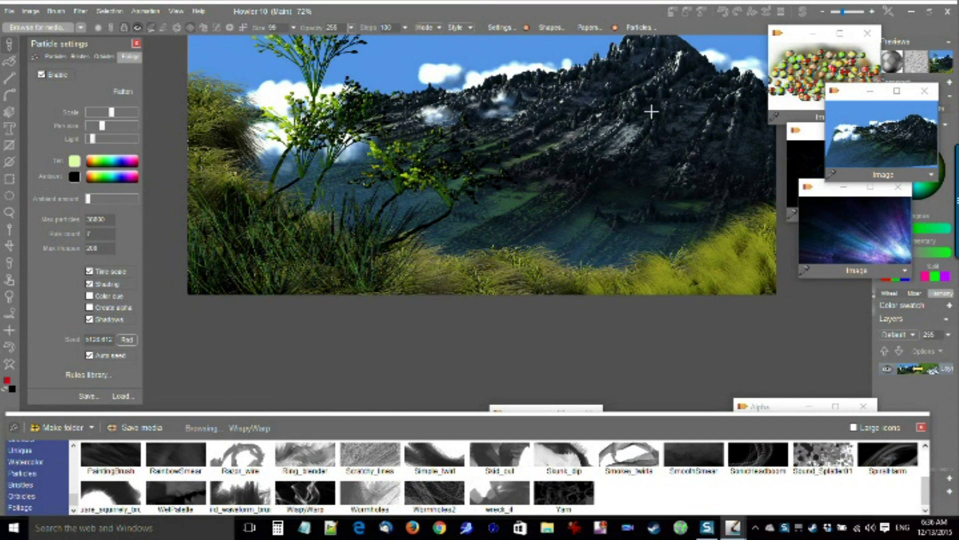
{"action": "left_click_drag", "start_coordinate": [589, 89], "coordinate": [577, 178]}
{"action": "scroll", "coordinate": [543, 200], "scroll_direction": "up", "scroll_amount": 2}
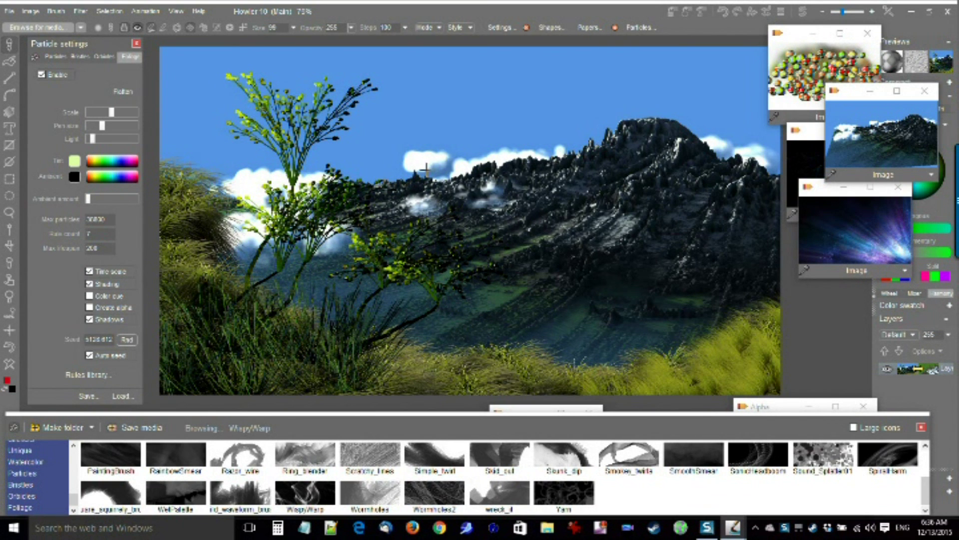
- Select the open blue sky behind the trees and mountain with the magic wand
{"action": "mouse_move", "coordinate": [458, 99]}
{"action": "left_mouse_down"}
{"action": "mouse_move", "coordinate": [431, 157]}
{"action": "mouse_move", "coordinate": [475, 100]}
{"action": "mouse_move", "coordinate": [446, 108]}
{"action": "left_mouse_up"}
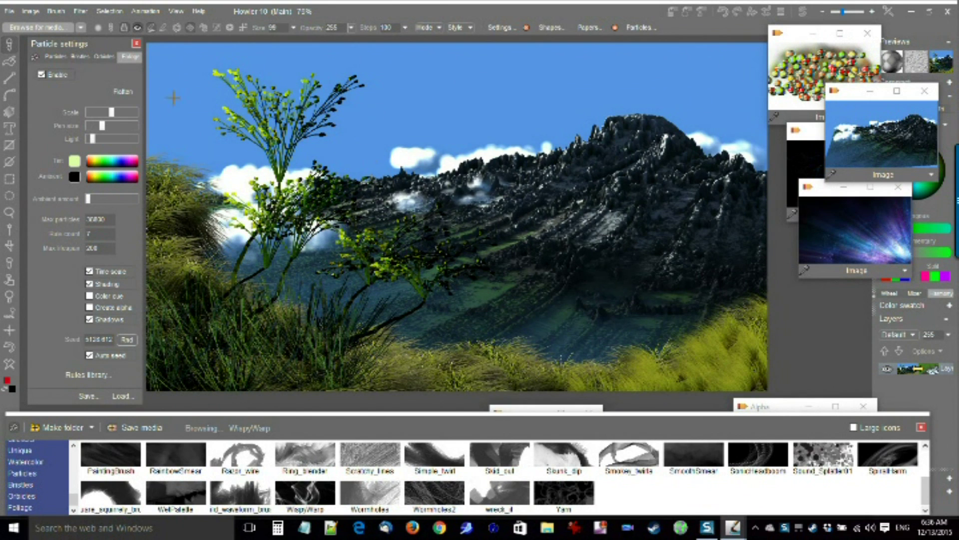
{"action": "right_click", "coordinate": [10, 112]}
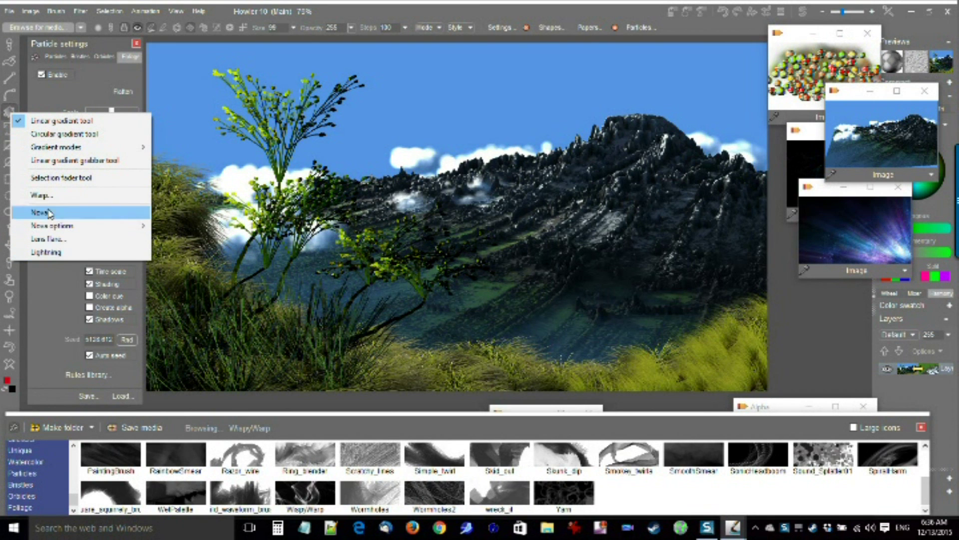
{"action": "left_click", "coordinate": [374, 6]}
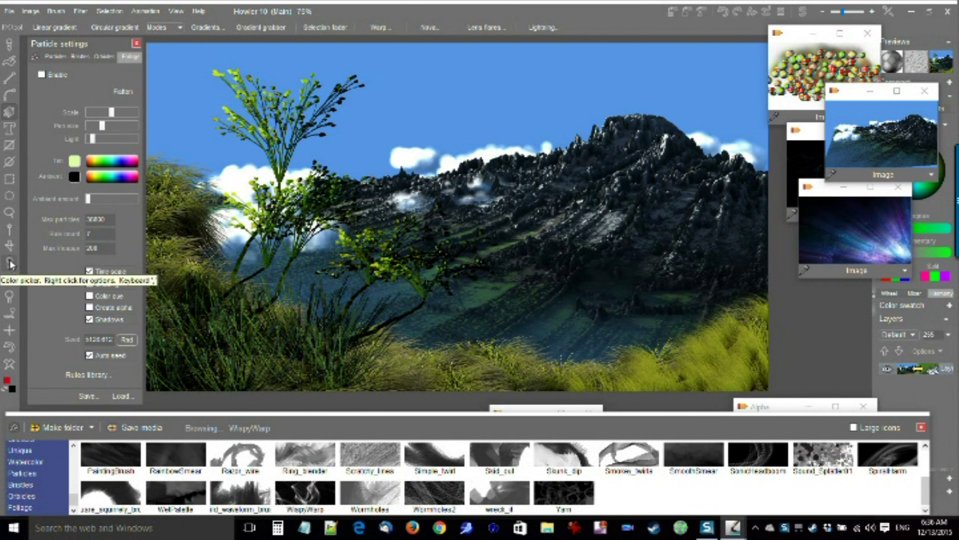
{"action": "left_click", "coordinate": [9, 228]}
{"action": "left_click", "coordinate": [461, 70]}
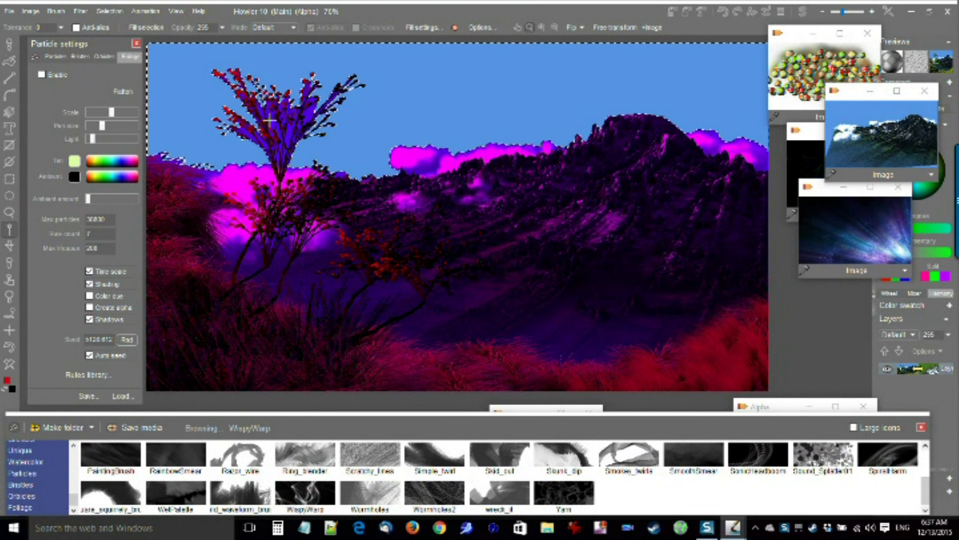
- Add the enclosed sky gaps between the tallest tree's branches to the selection
{"action": "scroll", "coordinate": [307, 148], "scroll_direction": "up", "scroll_amount": 5}
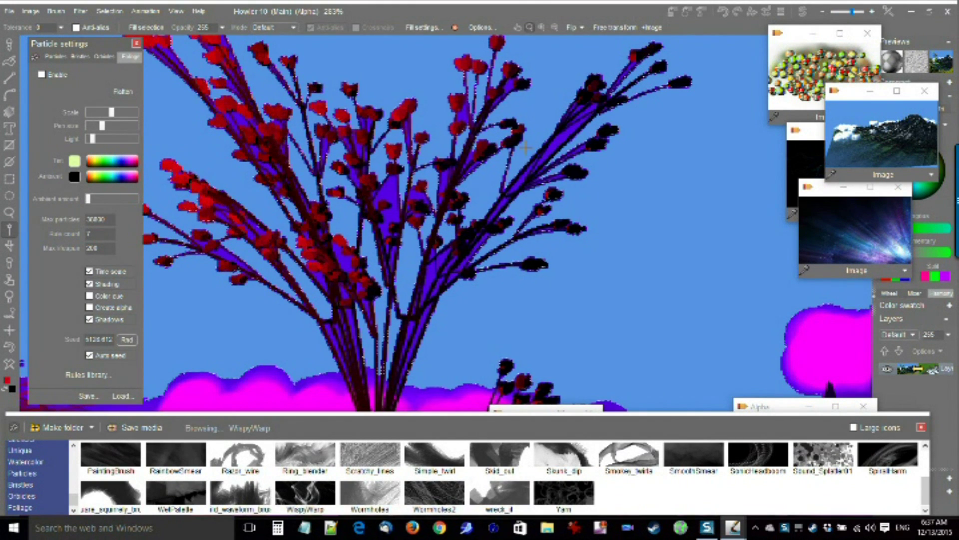
{"action": "scroll", "coordinate": [496, 152], "scroll_direction": "up", "scroll_amount": 5}
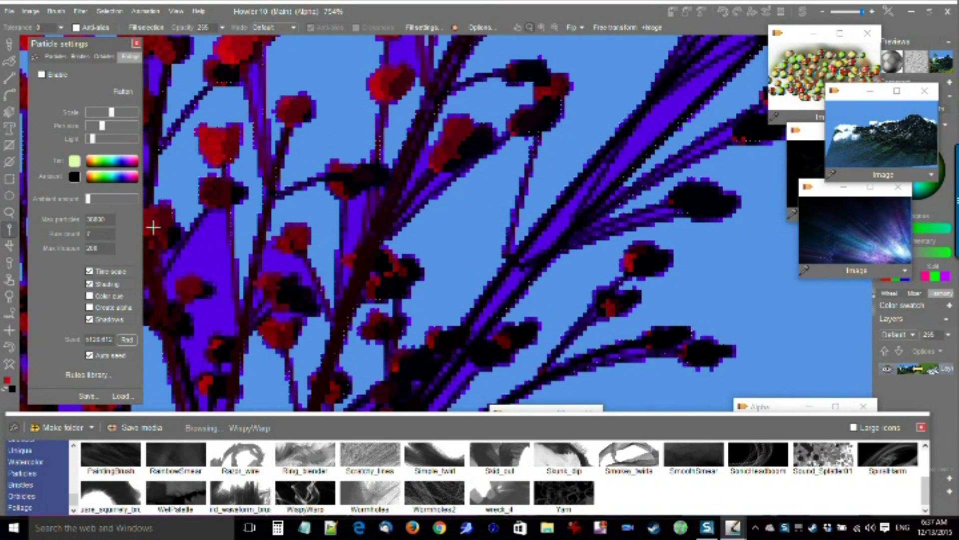
{"action": "left_click", "coordinate": [200, 251]}
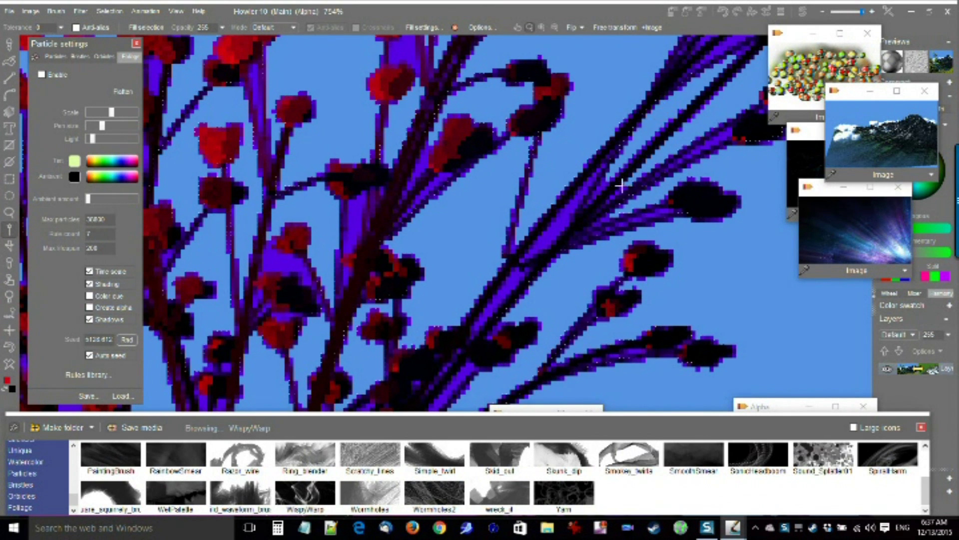
{"action": "left_click", "coordinate": [557, 225]}
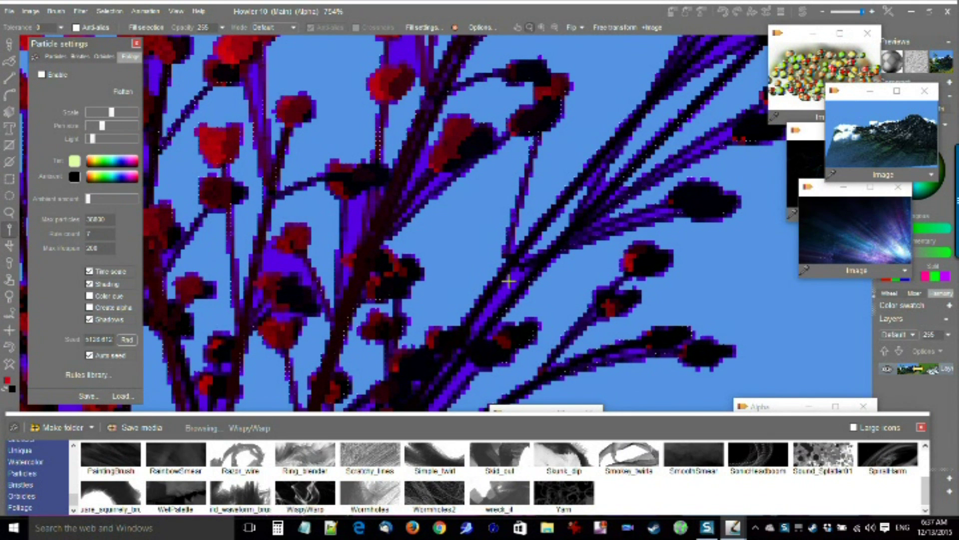
{"action": "left_click", "coordinate": [353, 209]}
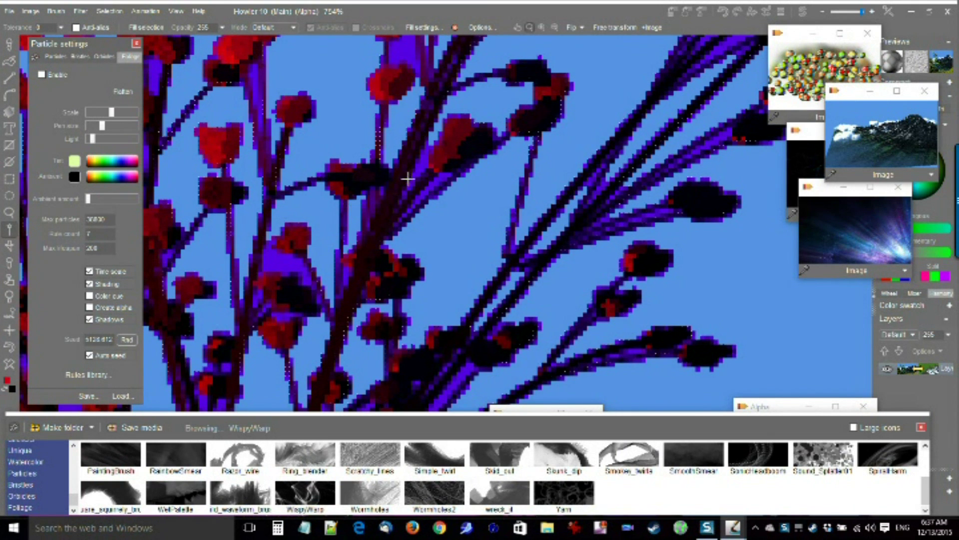
{"action": "left_click", "coordinate": [422, 159]}
{"action": "left_click", "coordinate": [435, 183]}
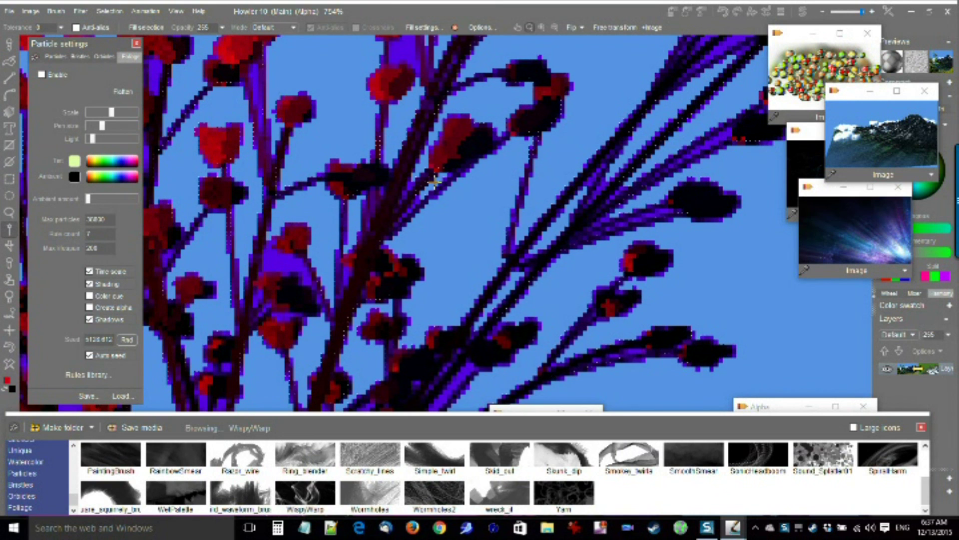
{"action": "left_click", "coordinate": [403, 53]}
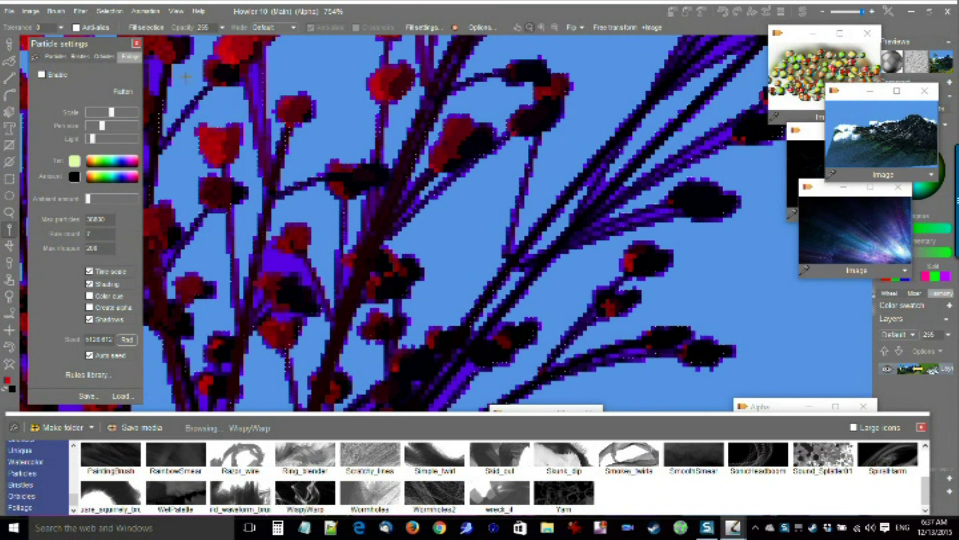
- Store the sky selection as an alpha, then enlarge its preview window and move it clear of the painting
{"action": "left_click", "coordinate": [106, 12]}
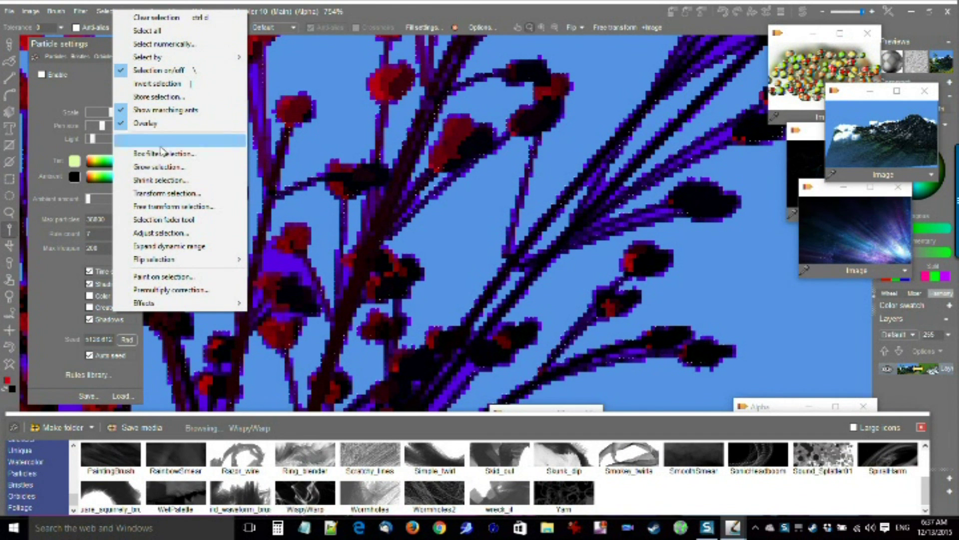
{"action": "left_click", "coordinate": [159, 96]}
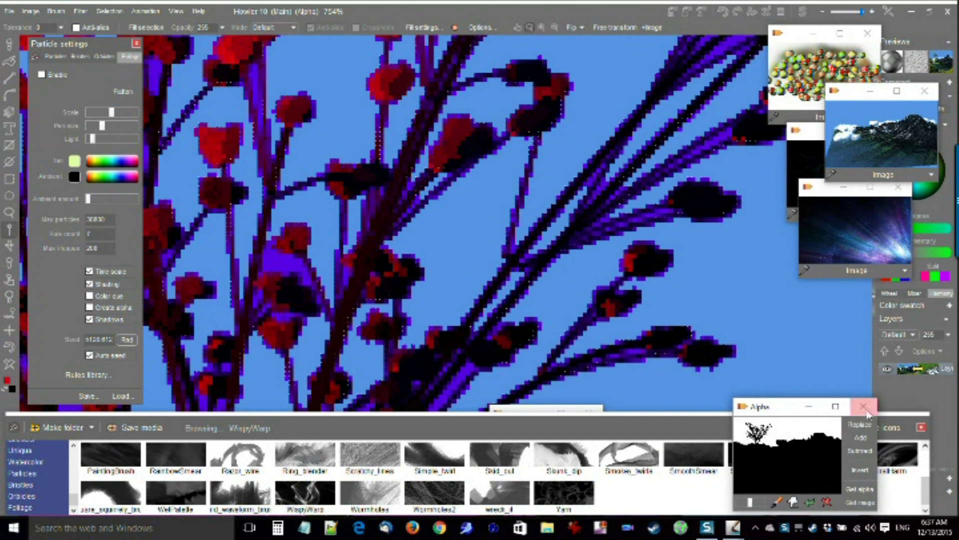
{"action": "left_click_drag", "start_coordinate": [779, 406], "coordinate": [508, 190]}
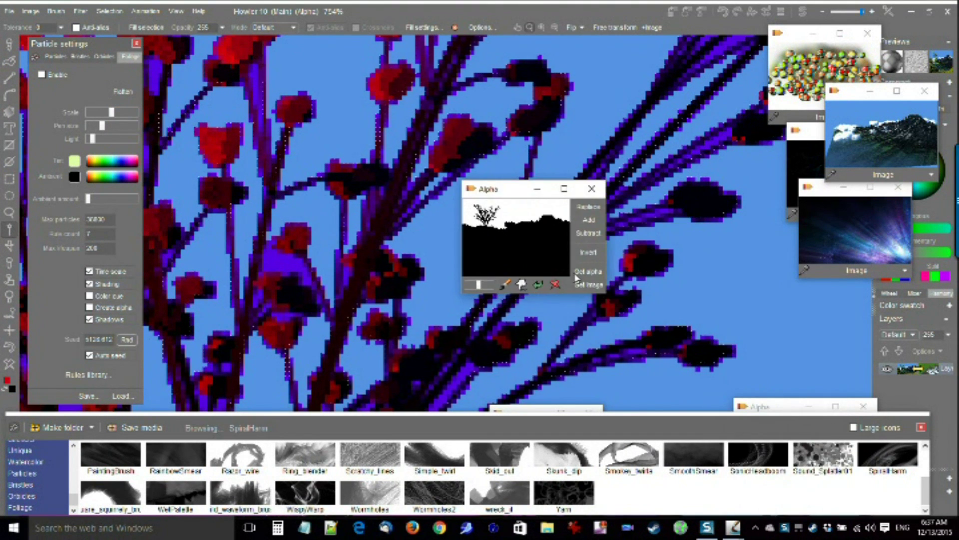
{"action": "left_click_drag", "start_coordinate": [606, 294], "coordinate": [645, 305]}
{"action": "left_click_drag", "start_coordinate": [521, 196], "coordinate": [837, 363]}
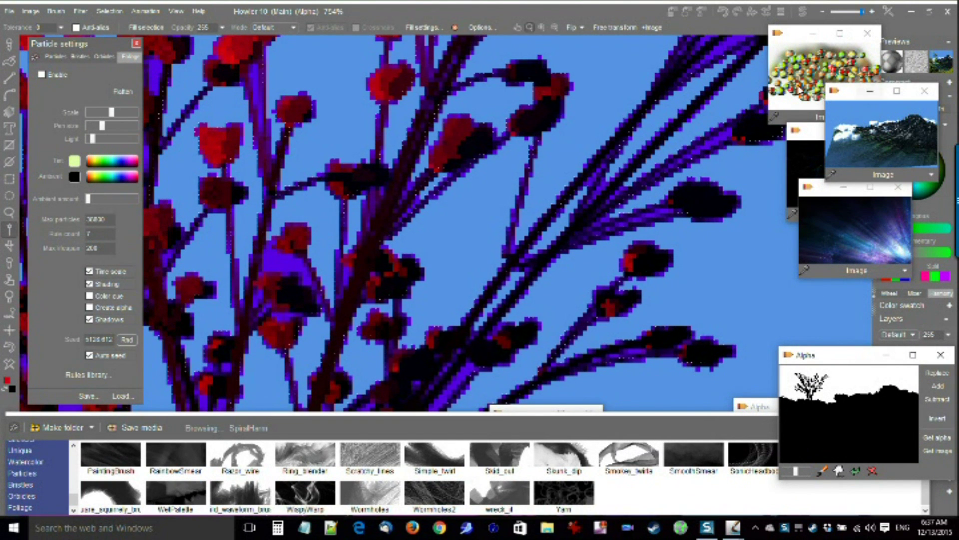
- Examine the sky selection's edges around the lower trees, mountain ridge and clouds
{"action": "left_click", "coordinate": [32, 12]}
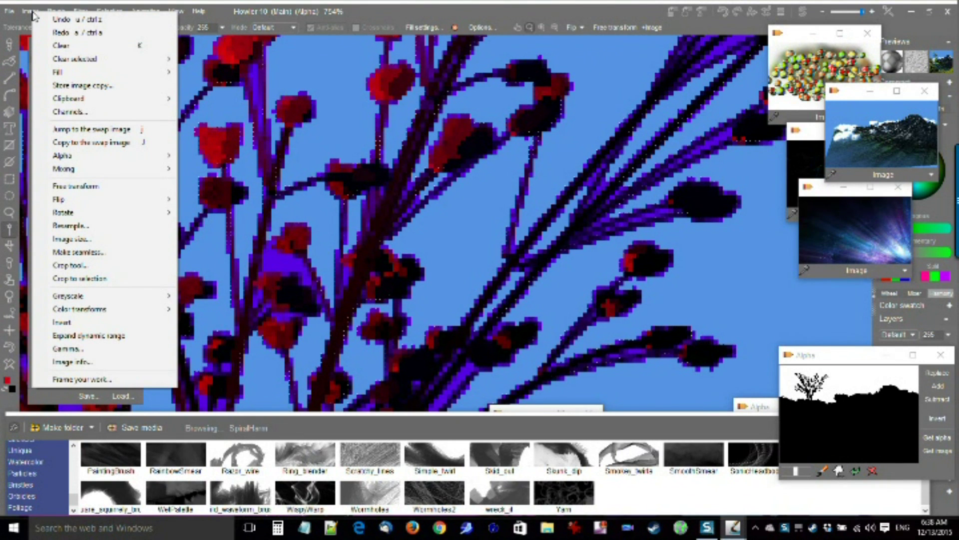
{"action": "left_click", "coordinate": [410, 11]}
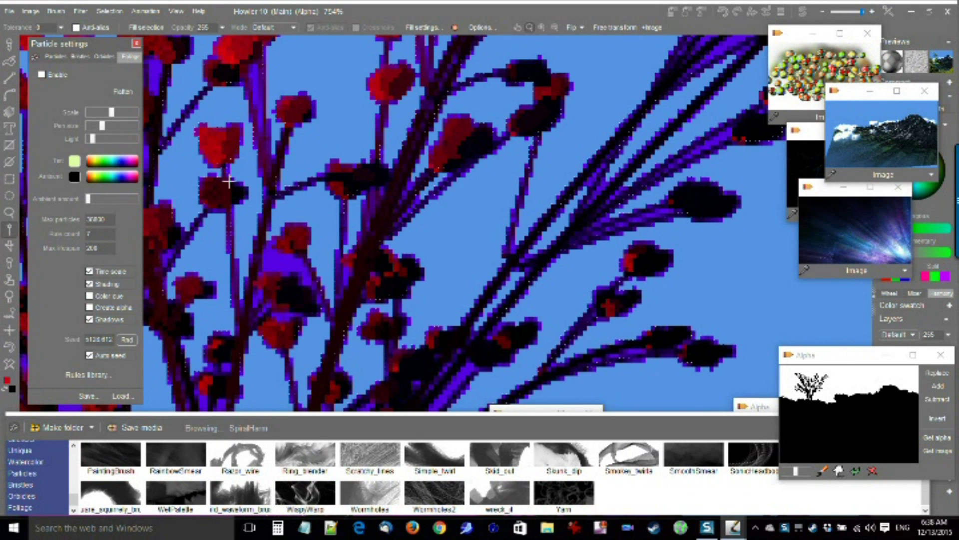
{"action": "left_click_drag", "start_coordinate": [294, 95], "coordinate": [642, 198]}
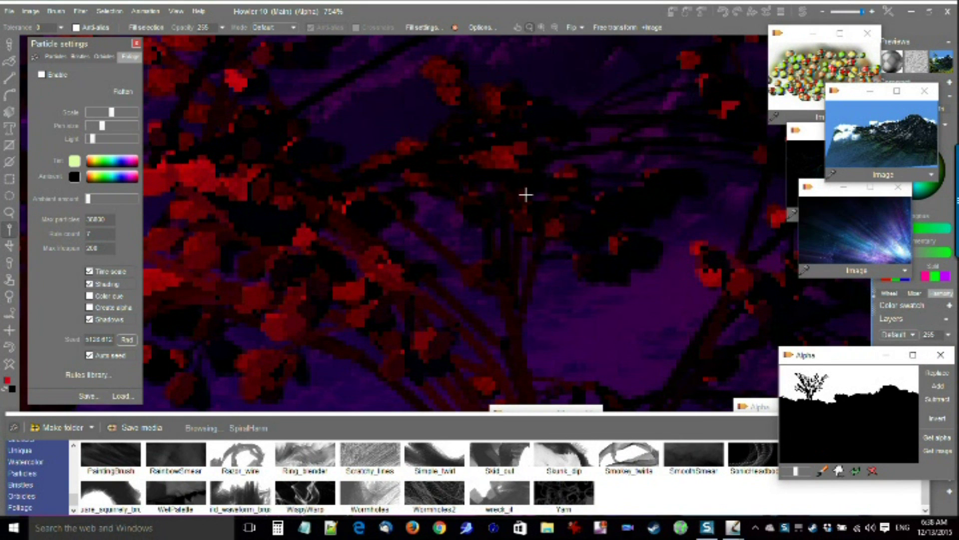
{"action": "scroll", "coordinate": [520, 182], "scroll_direction": "down", "scroll_amount": 3}
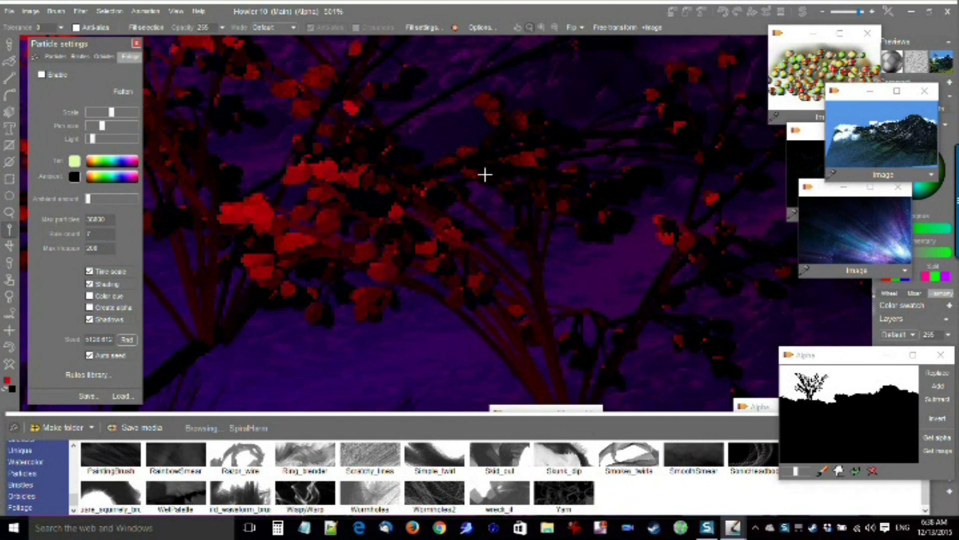
{"action": "left_click_drag", "start_coordinate": [437, 172], "coordinate": [492, 320]}
{"action": "left_click_drag", "start_coordinate": [454, 155], "coordinate": [486, 308]}
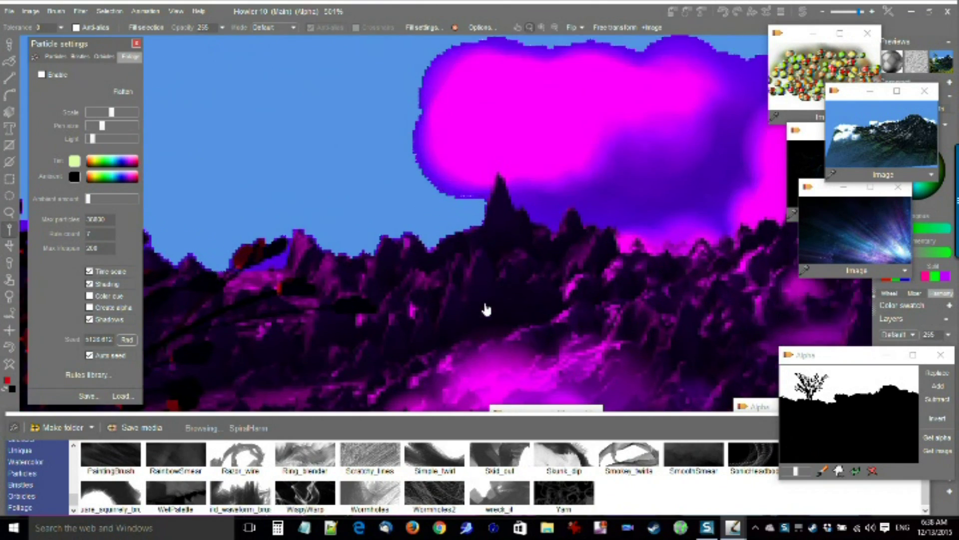
{"action": "scroll", "coordinate": [512, 173], "scroll_direction": "down", "scroll_amount": 3}
{"action": "left_click_drag", "start_coordinate": [320, 210], "coordinate": [675, 108]}
{"action": "left_click_drag", "start_coordinate": [599, 257], "coordinate": [570, 240]}
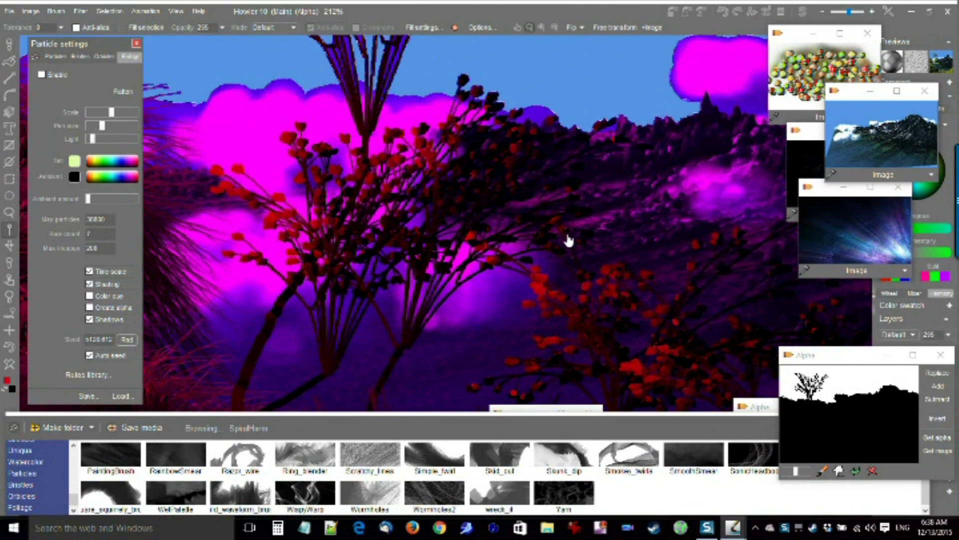
{"action": "left_click_drag", "start_coordinate": [396, 193], "coordinate": [523, 325]}
{"action": "mouse_move", "coordinate": [463, 151]}
{"action": "left_mouse_down"}
{"action": "mouse_move", "coordinate": [456, 185]}
{"action": "mouse_move", "coordinate": [426, 195]}
{"action": "left_mouse_up"}
{"action": "scroll", "coordinate": [427, 194], "scroll_direction": "up", "scroll_amount": 5}
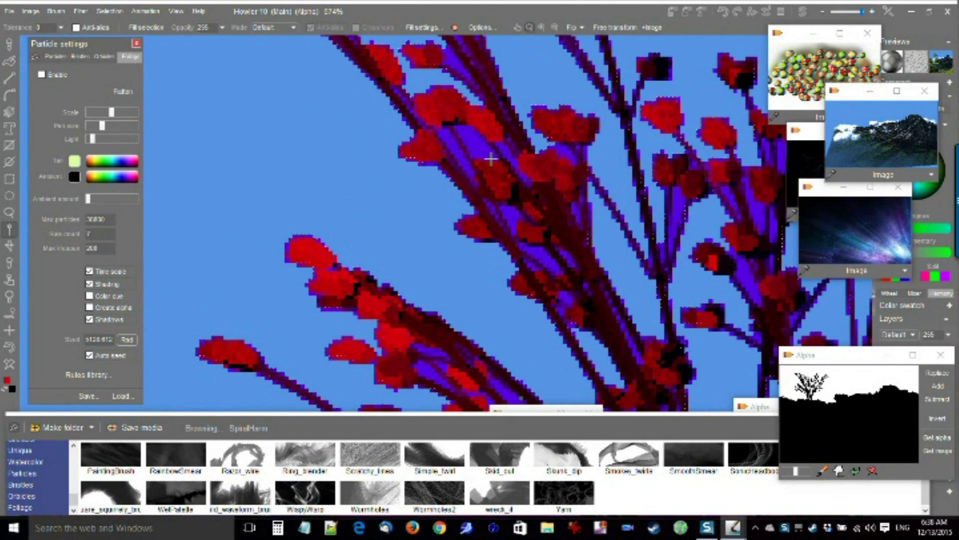
- Add the sky gaps among the tallest tree's upper and middle branches to the selection with anti-aliasing enabled
{"action": "left_click", "coordinate": [472, 141]}
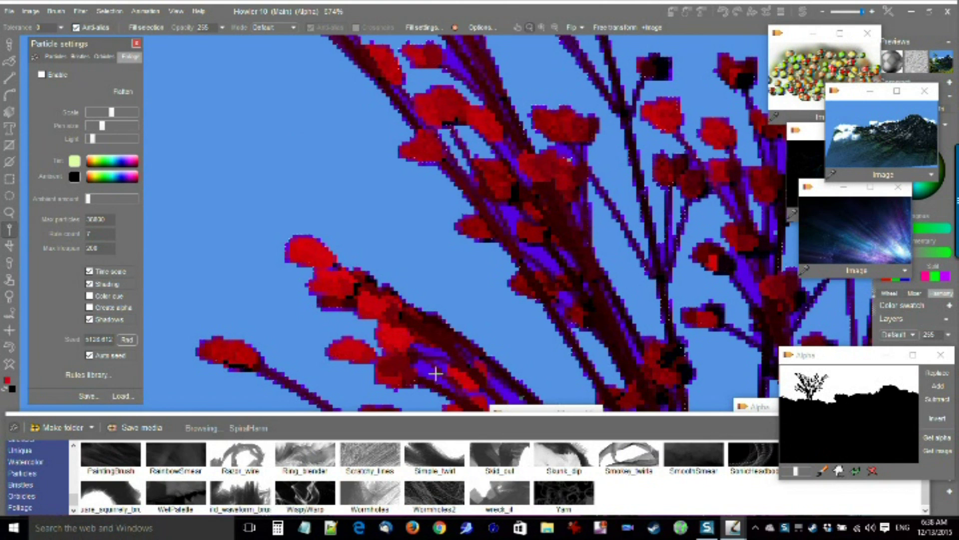
{"action": "left_click_drag", "start_coordinate": [426, 370], "coordinate": [451, 381]}
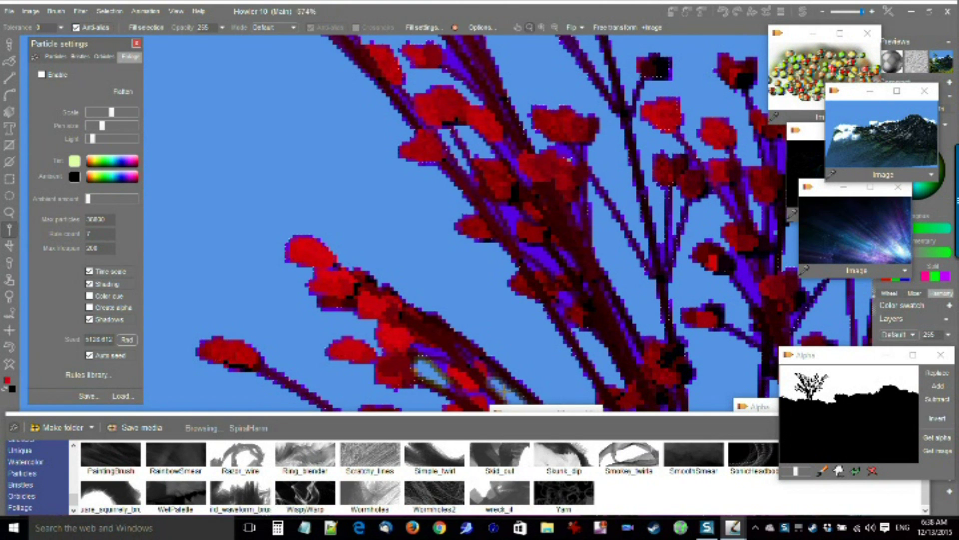
{"action": "left_click", "coordinate": [536, 253]}
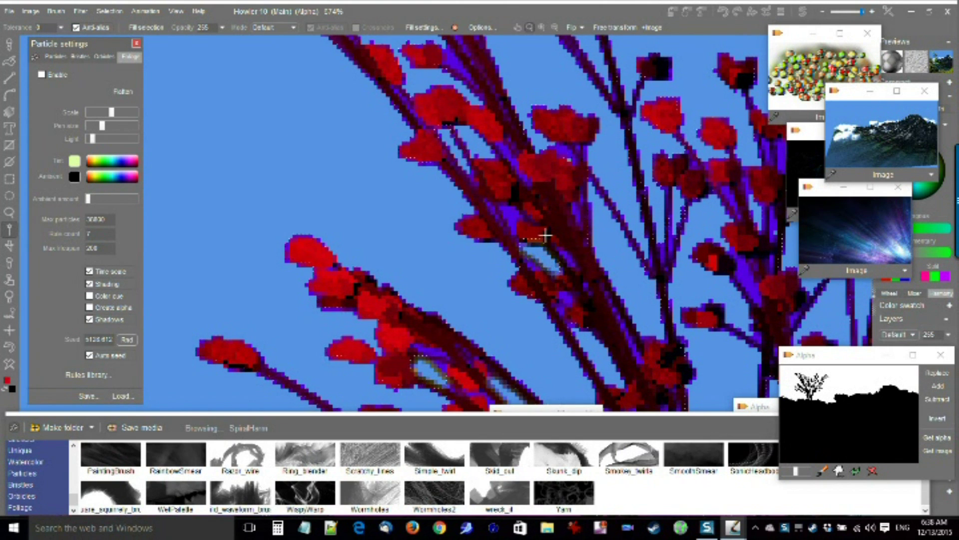
{"action": "left_click", "coordinate": [509, 213]}
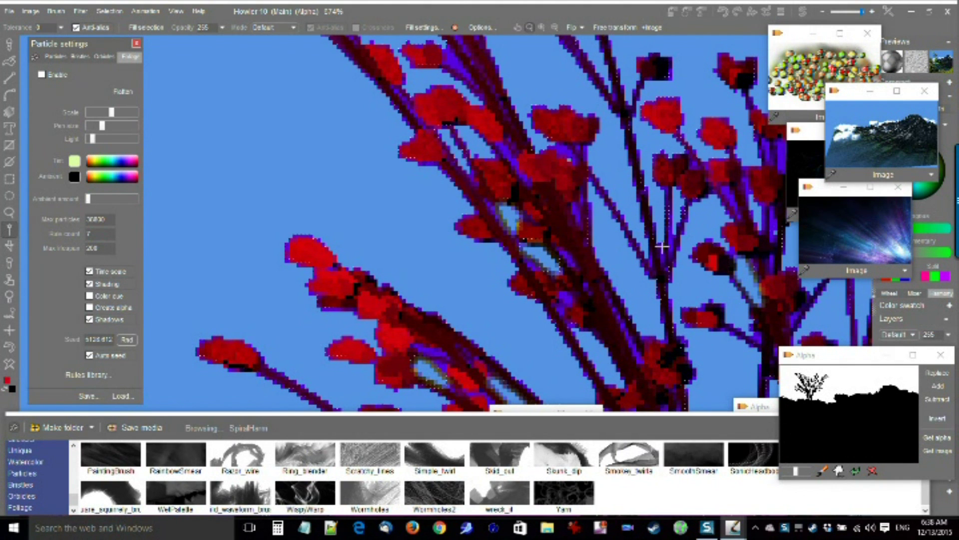
{"action": "left_click_drag", "start_coordinate": [436, 125], "coordinate": [513, 261]}
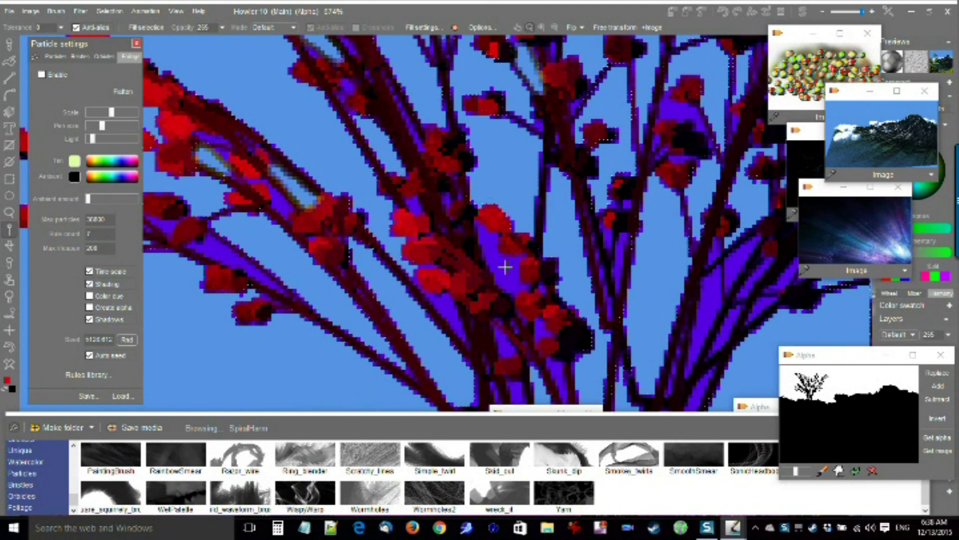
{"action": "key", "text": "ctrl+d"}
{"action": "left_click", "coordinate": [507, 267], "text": "shift"}
{"action": "left_click", "coordinate": [711, 290], "text": "shift"}
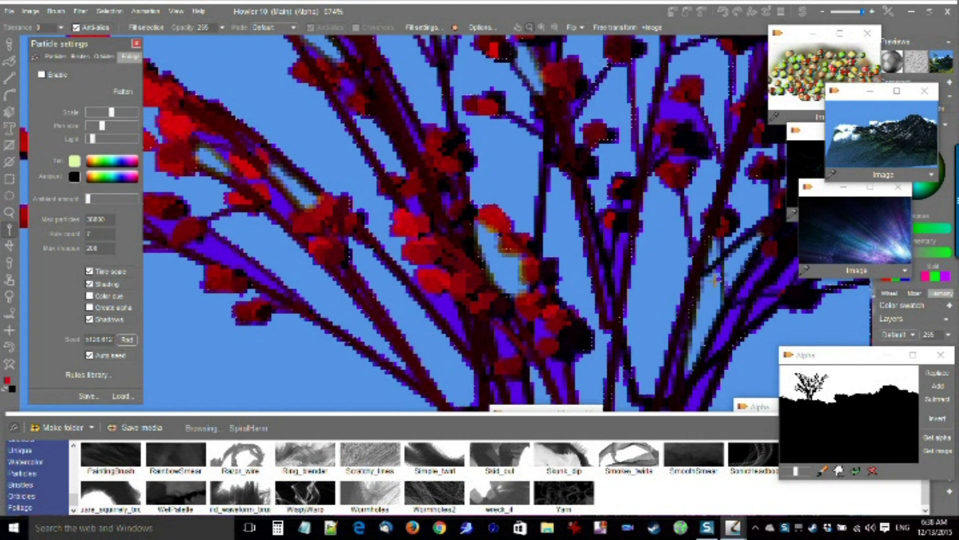
- Add the narrow sky gaps between the tallest tree's lower stems to the anti-aliased selection
{"action": "left_click_drag", "start_coordinate": [625, 316], "coordinate": [575, 178]}
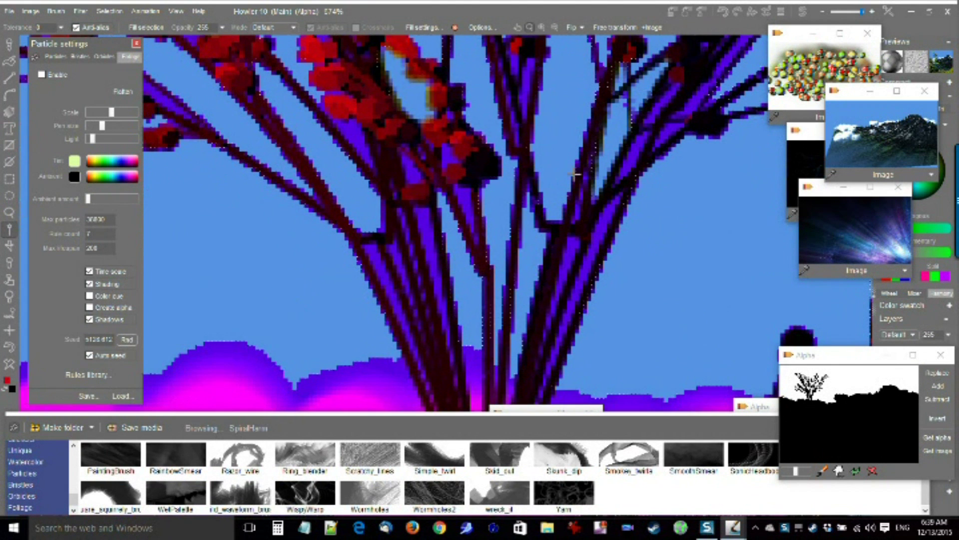
{"action": "left_click", "coordinate": [600, 231], "text": "shift"}
{"action": "left_click", "coordinate": [571, 251], "text": "shift"}
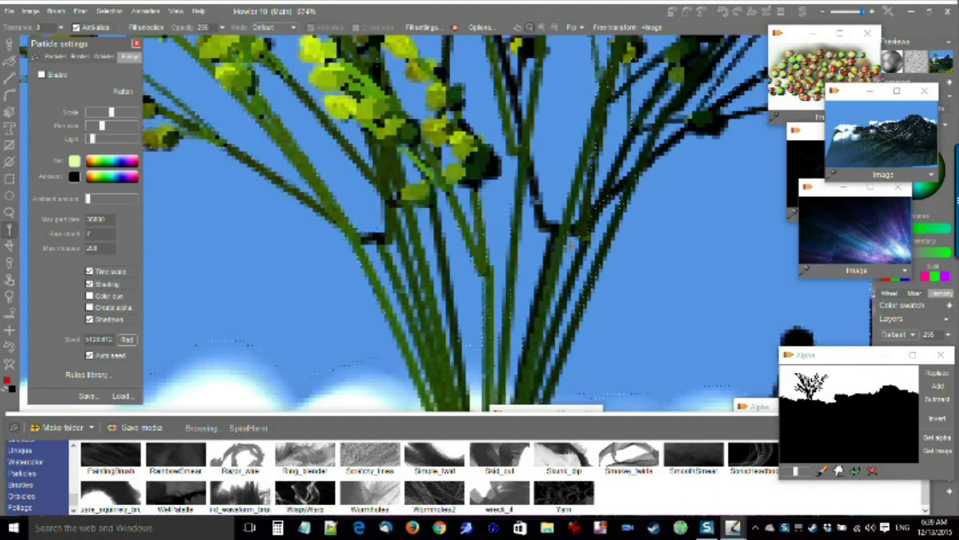
{"action": "left_click", "coordinate": [459, 200], "text": "shift"}
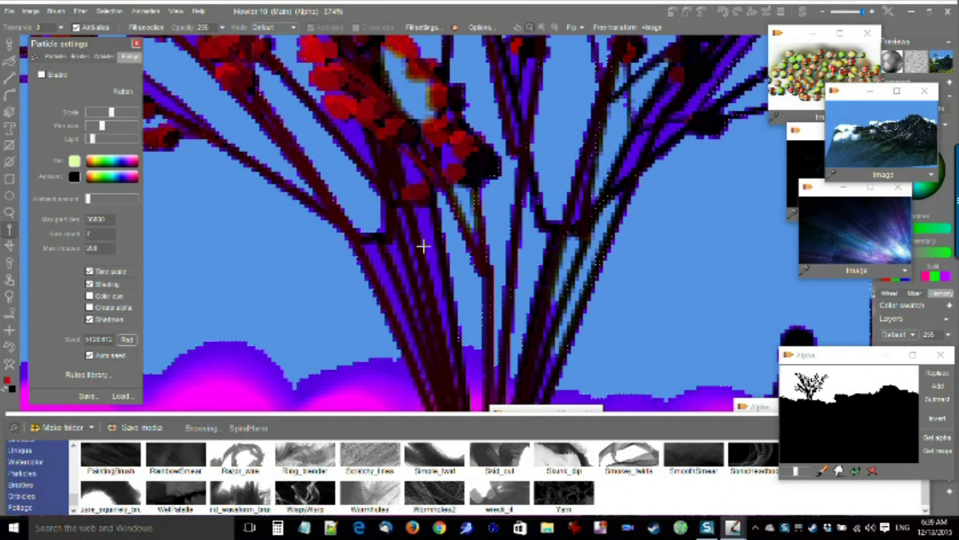
{"action": "left_click", "coordinate": [422, 216], "text": "shift"}
{"action": "left_click", "coordinate": [374, 248], "text": "shift"}
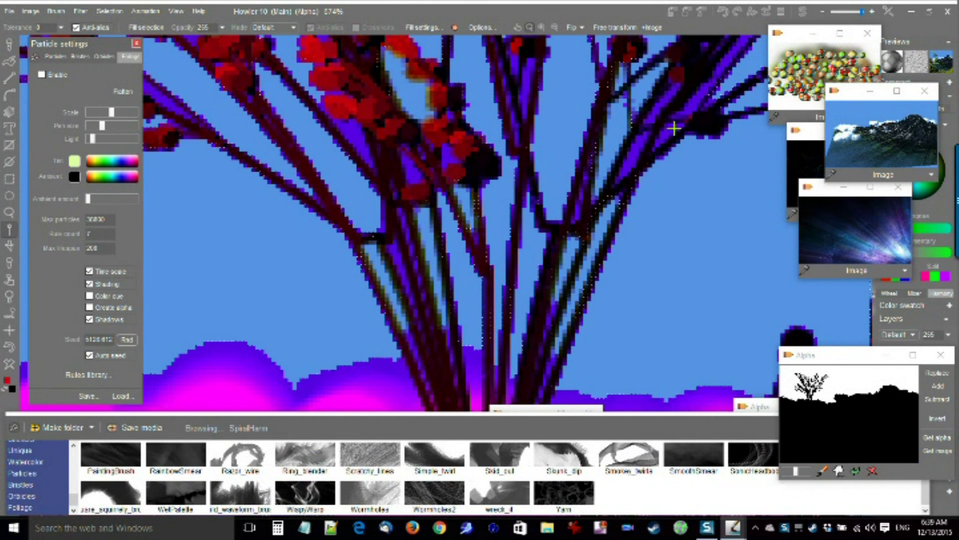
- Try to add the sky along the cloud tops near the tallest tree's trunk, using a tolerance of 2 without anti-aliasing
{"action": "left_click_drag", "start_coordinate": [569, 240], "coordinate": [552, 75]}
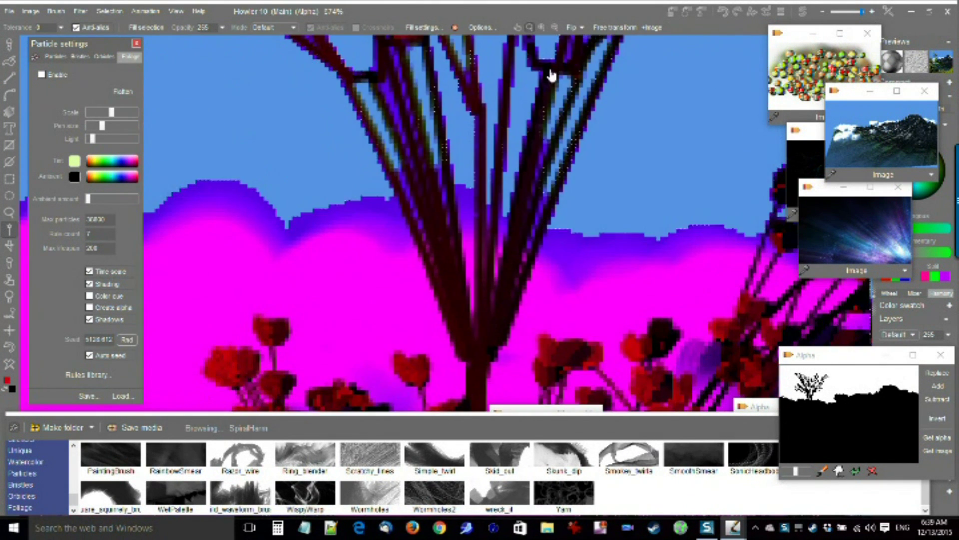
{"action": "scroll", "coordinate": [640, 189], "scroll_direction": "down", "scroll_amount": 1}
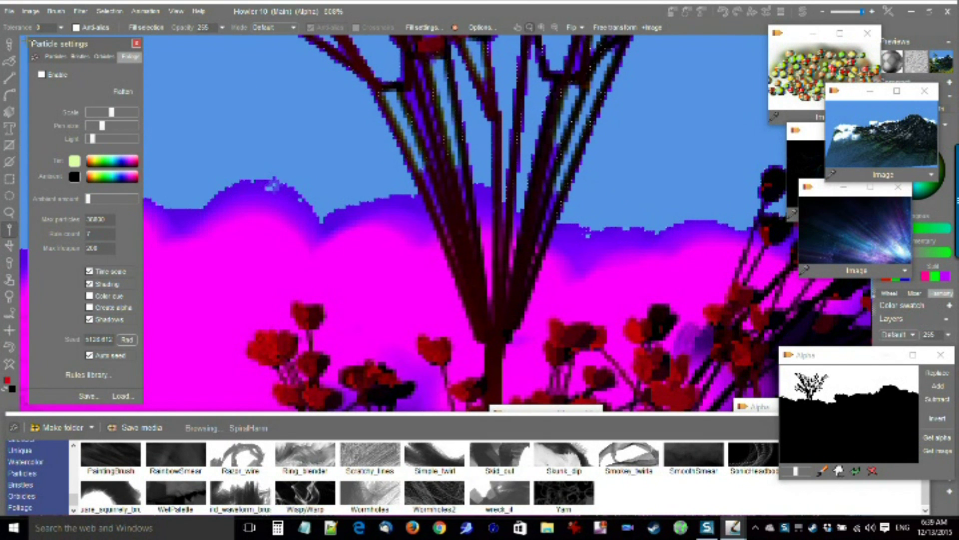
{"action": "left_click", "coordinate": [61, 29]}
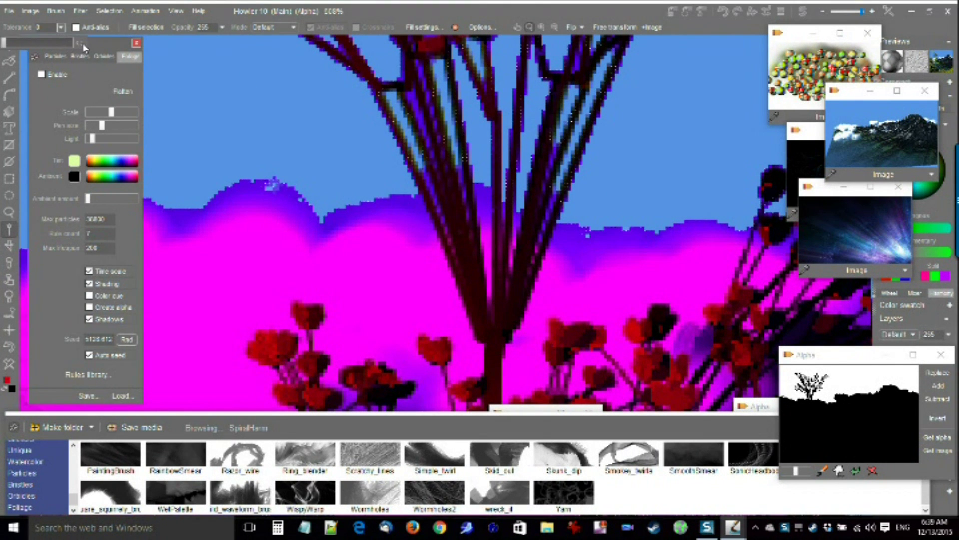
{"action": "left_click", "coordinate": [252, 183]}
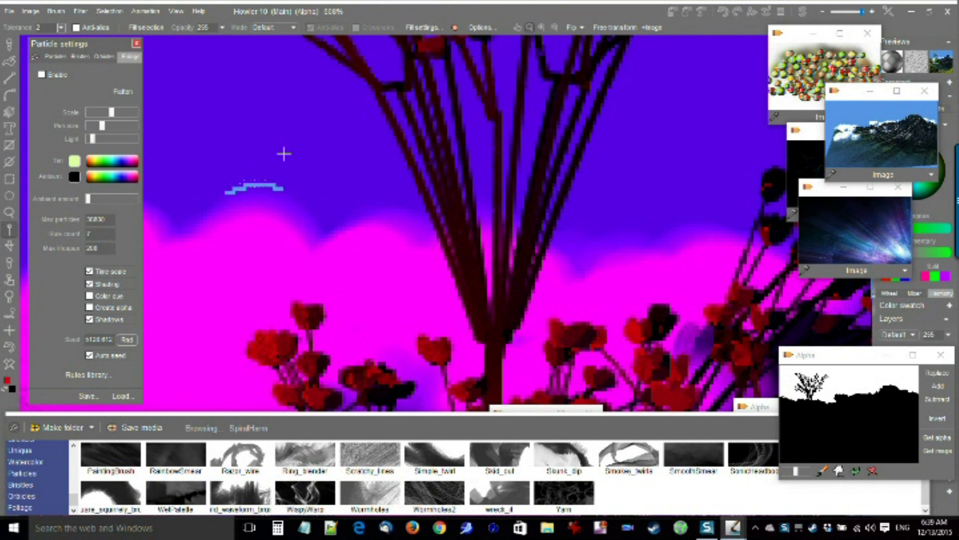
{"action": "key", "text": "ctrl+z"}
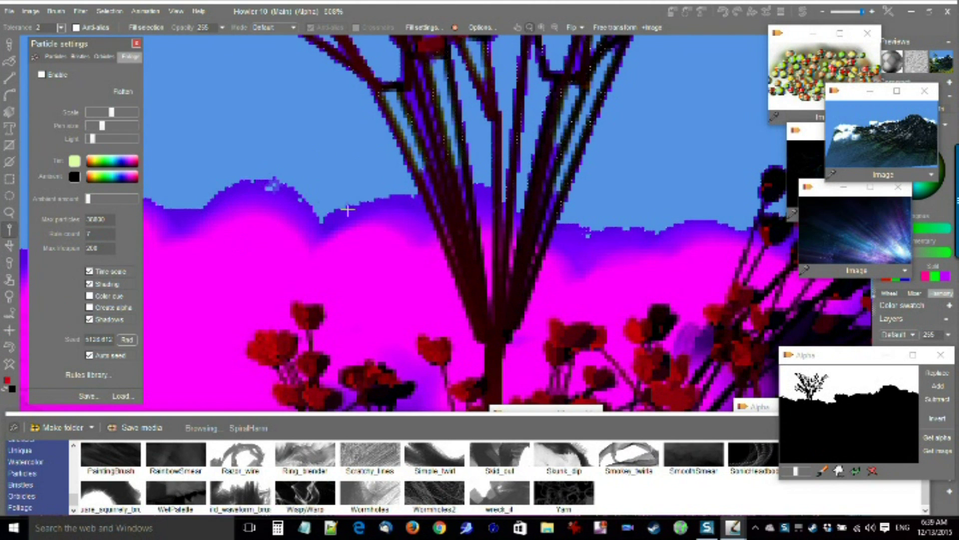
- Readjust the fill tolerance and try reselecting the open sky down to the cloud edges around the tallest tree
{"action": "left_click", "coordinate": [62, 28]}
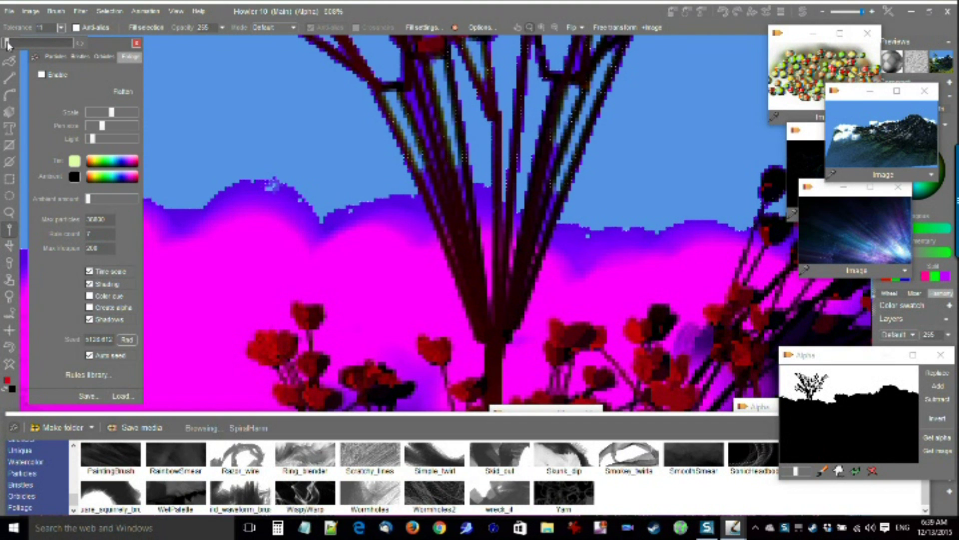
{"action": "left_click", "coordinate": [257, 180]}
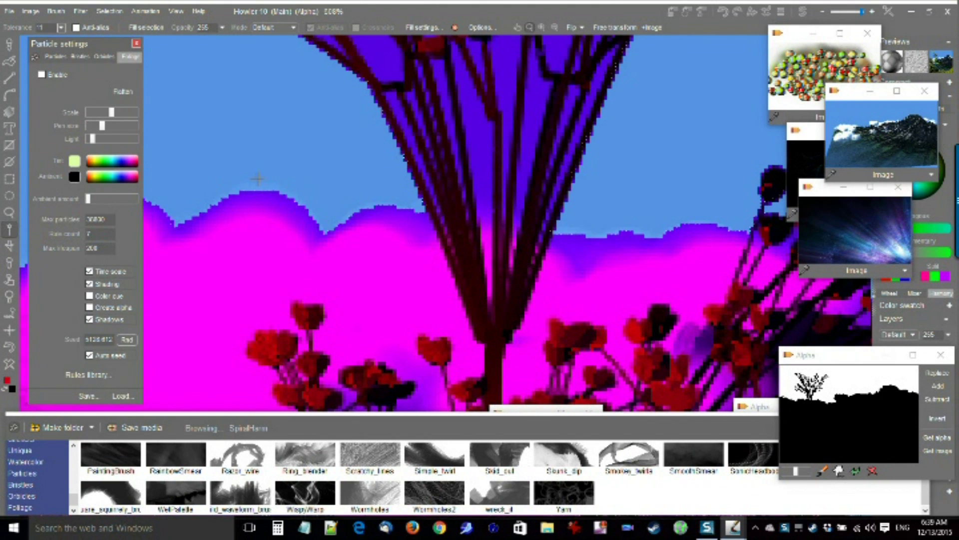
{"action": "left_click", "coordinate": [259, 192]}
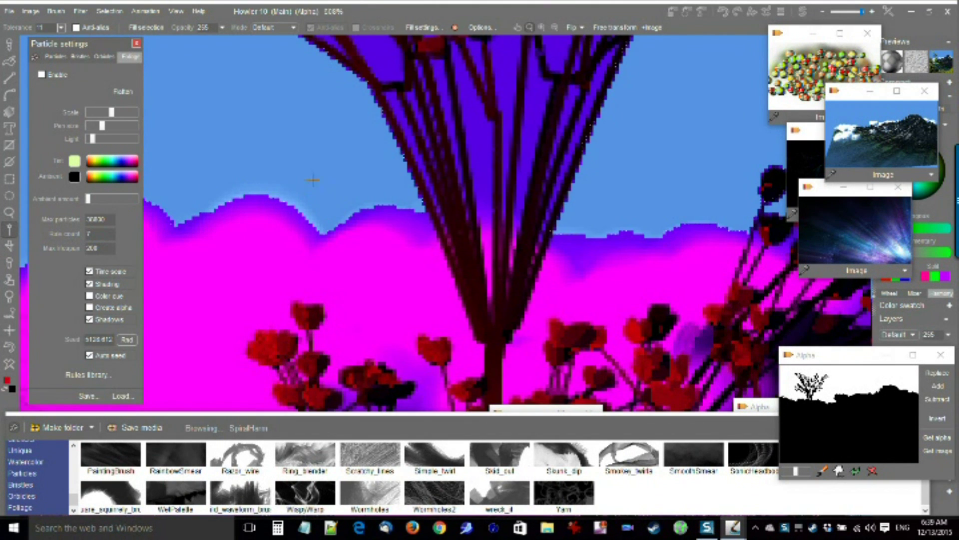
{"action": "scroll", "coordinate": [546, 193], "scroll_direction": "down", "scroll_amount": 3}
{"action": "scroll", "coordinate": [495, 170], "scroll_direction": "up", "scroll_amount": 3}
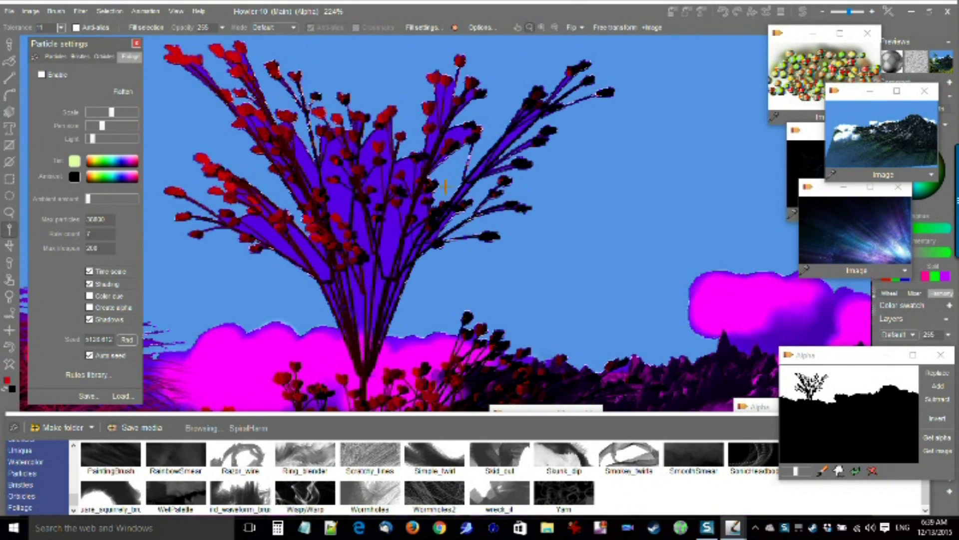
- Try adding the sky gaps between the tallest tree's middle branches, then undo back to the earlier sky selection
{"action": "left_click", "coordinate": [336, 191]}
{"action": "left_click", "coordinate": [392, 226]}
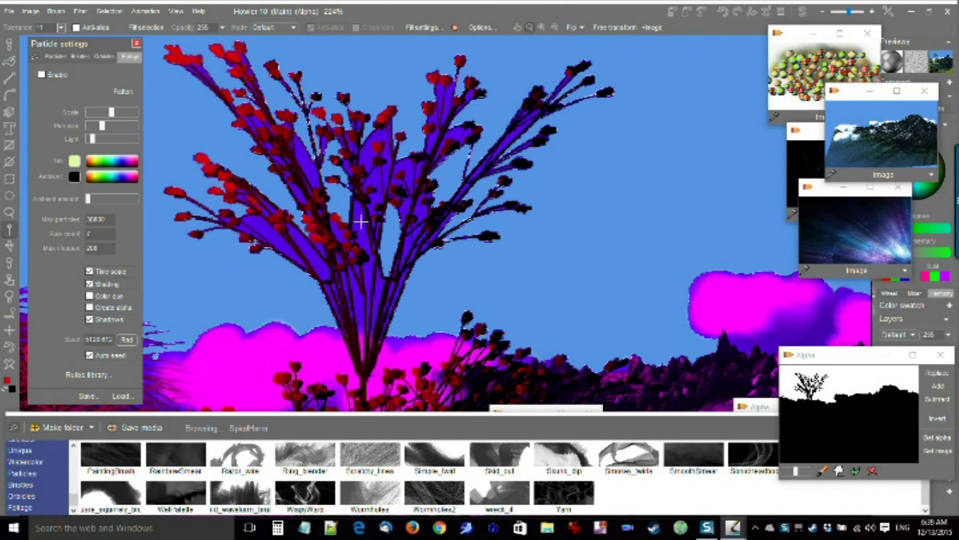
{"action": "left_click", "coordinate": [361, 221]}
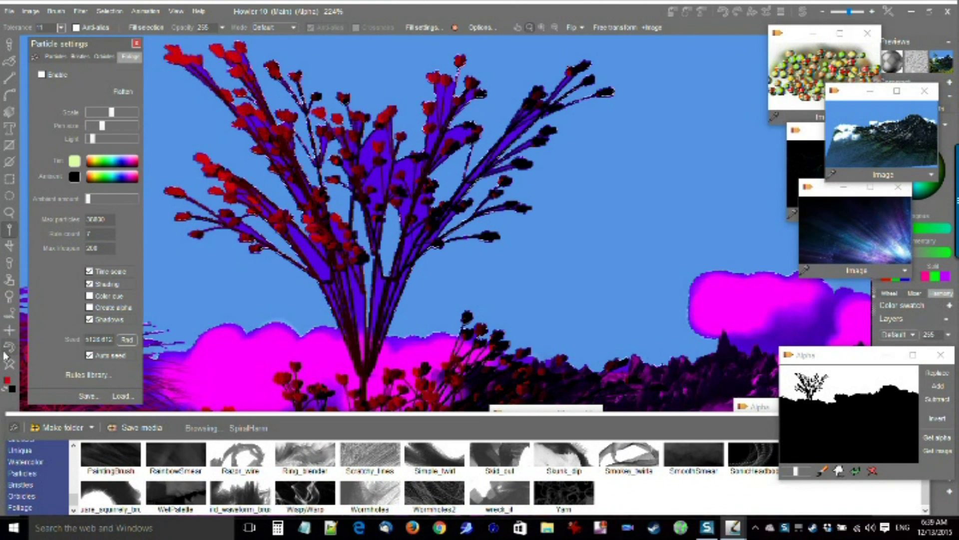
{"action": "key", "text": "ctrl+z"}
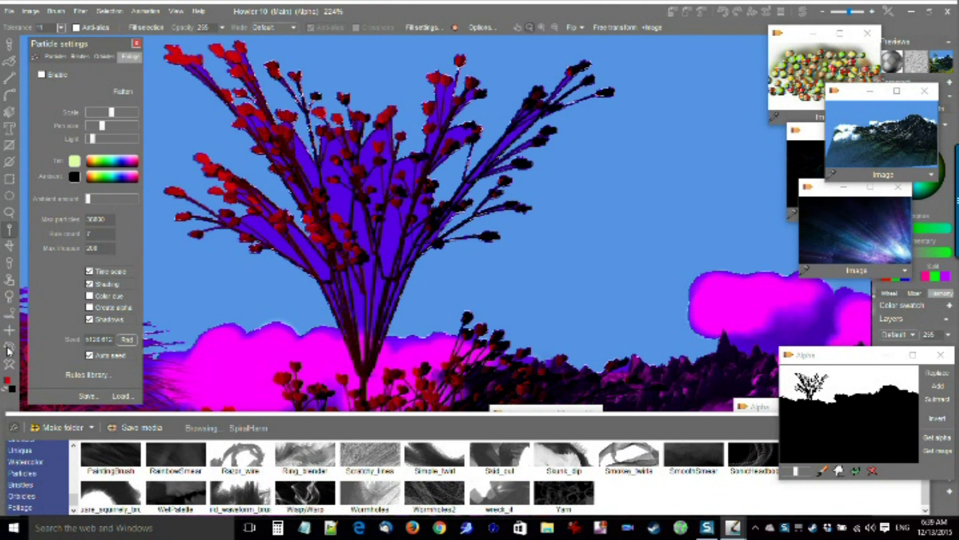
{"action": "key", "text": "ctrl+z"}
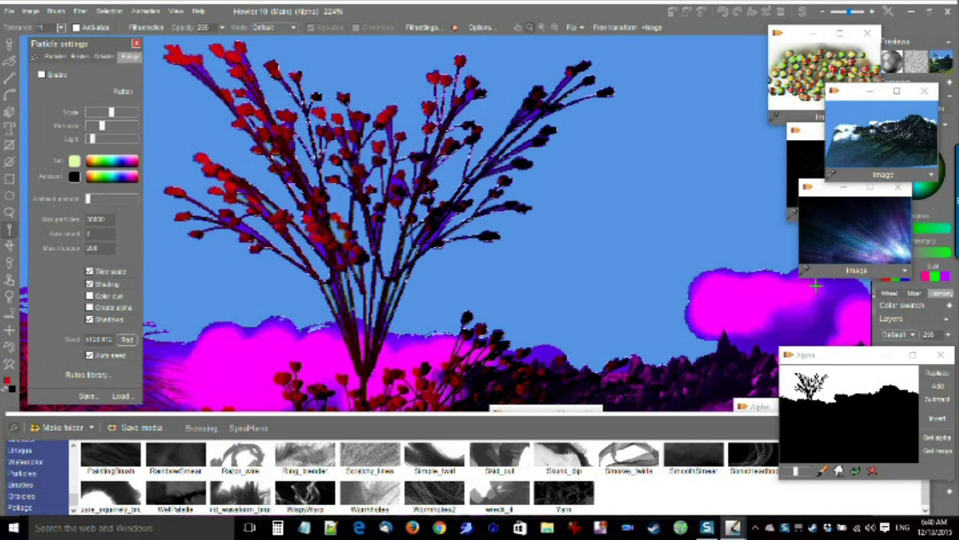
- Add the sky gap beneath the distant cloud and the sky along the cloud tops to the selection
{"action": "left_click", "coordinate": [792, 338]}
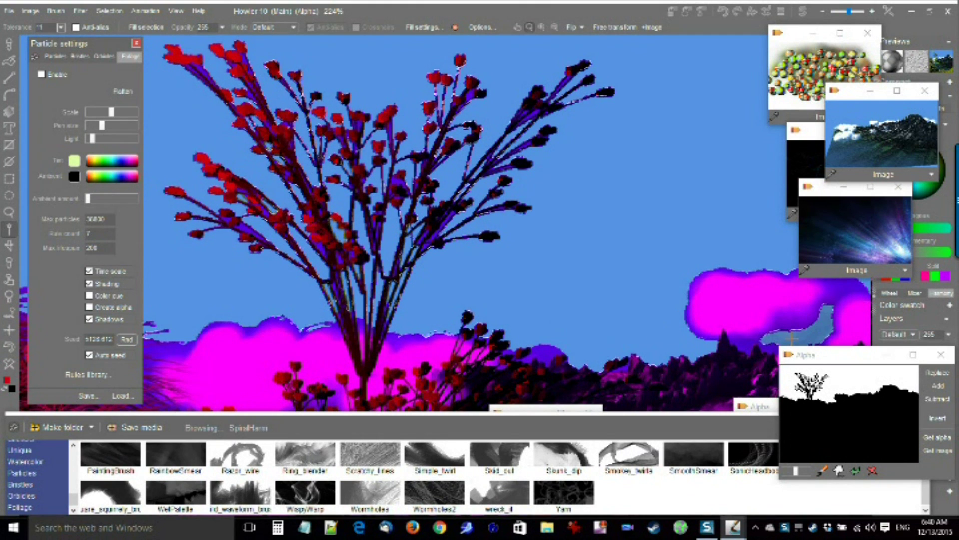
{"action": "left_click", "coordinate": [853, 283]}
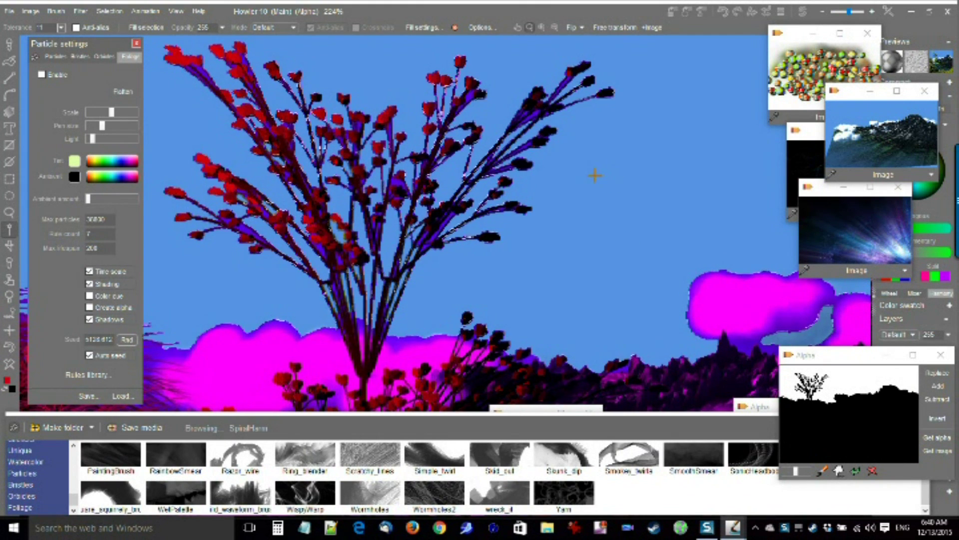
{"action": "scroll", "coordinate": [611, 175], "scroll_direction": "down", "scroll_amount": 4}
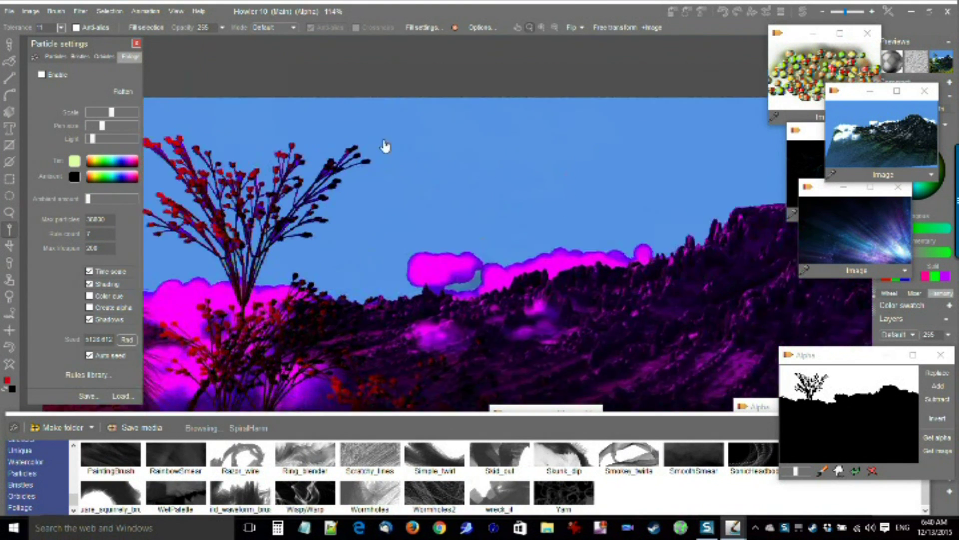
{"action": "scroll", "coordinate": [443, 154], "scroll_direction": "up", "scroll_amount": 5}
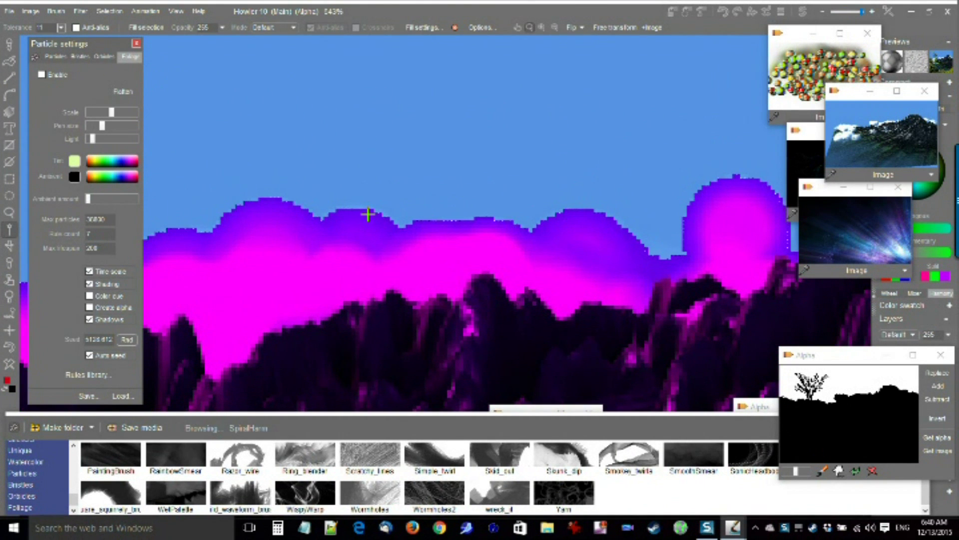
- Update the stored alpha from the current sky selection and move its window clear of the cloud edges
{"action": "left_click", "coordinate": [106, 11]}
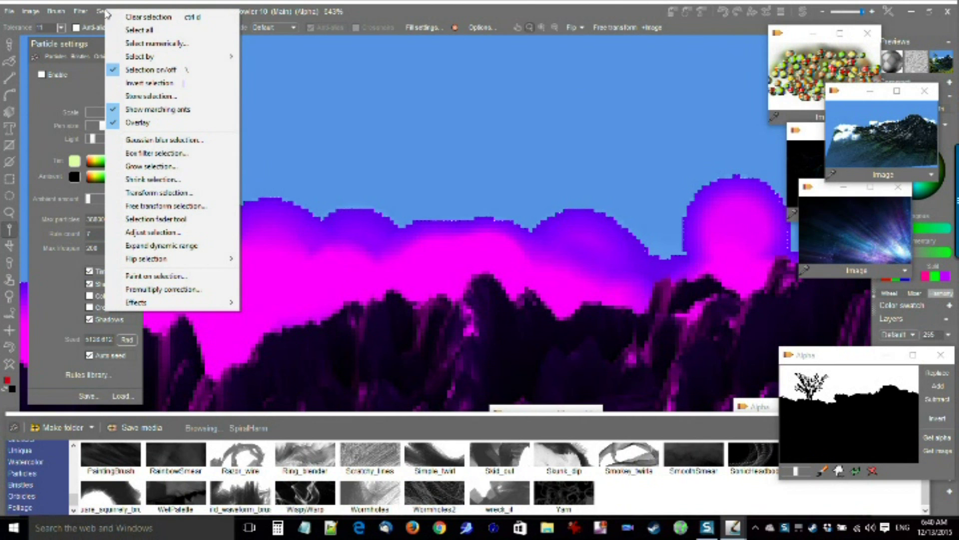
{"action": "left_click", "coordinate": [433, 5]}
{"action": "left_click_drag", "start_coordinate": [832, 359], "coordinate": [596, 131]}
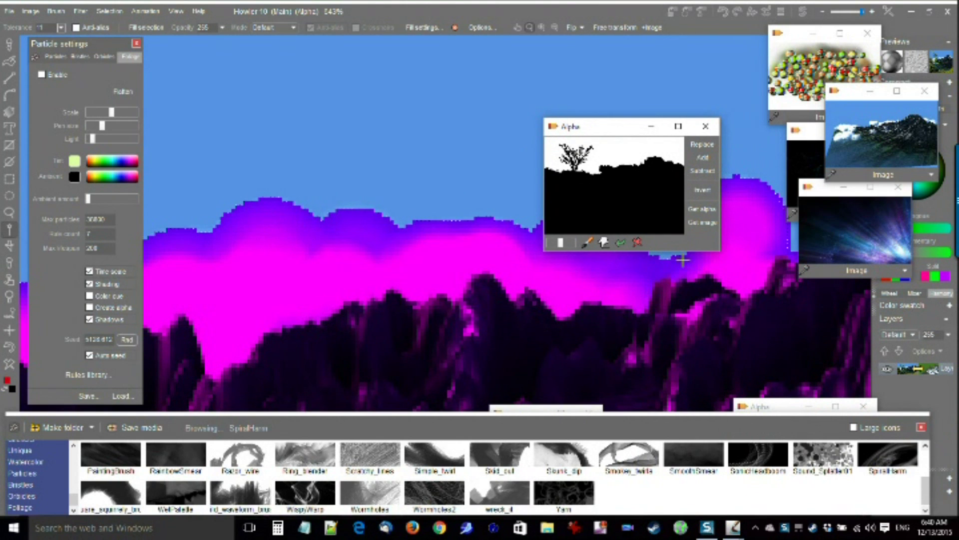
{"action": "left_click", "coordinate": [707, 213]}
{"action": "left_click_drag", "start_coordinate": [621, 133], "coordinate": [80, 387]}
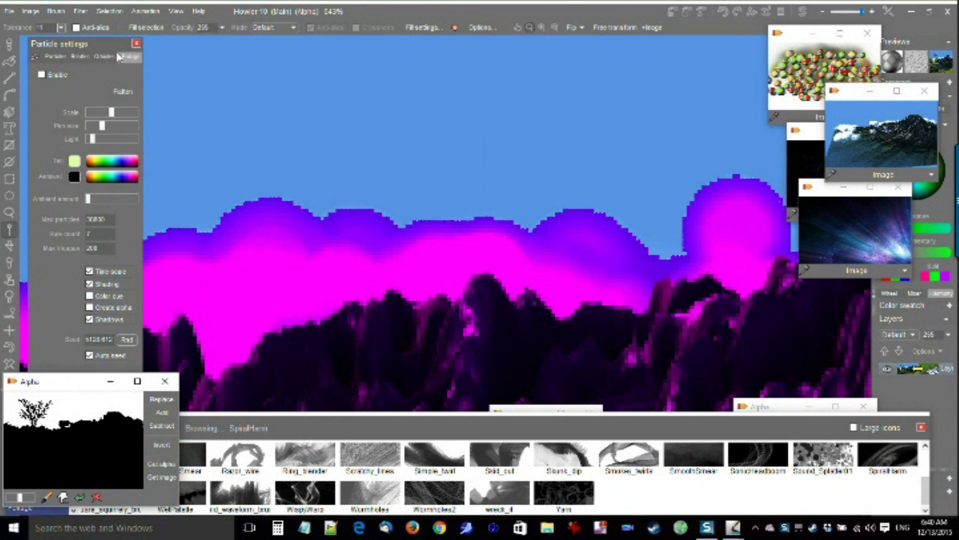
- Soften the sky selection's edges with a low-level box filter, previewing the alpha while adjusting it
{"action": "left_click", "coordinate": [108, 11]}
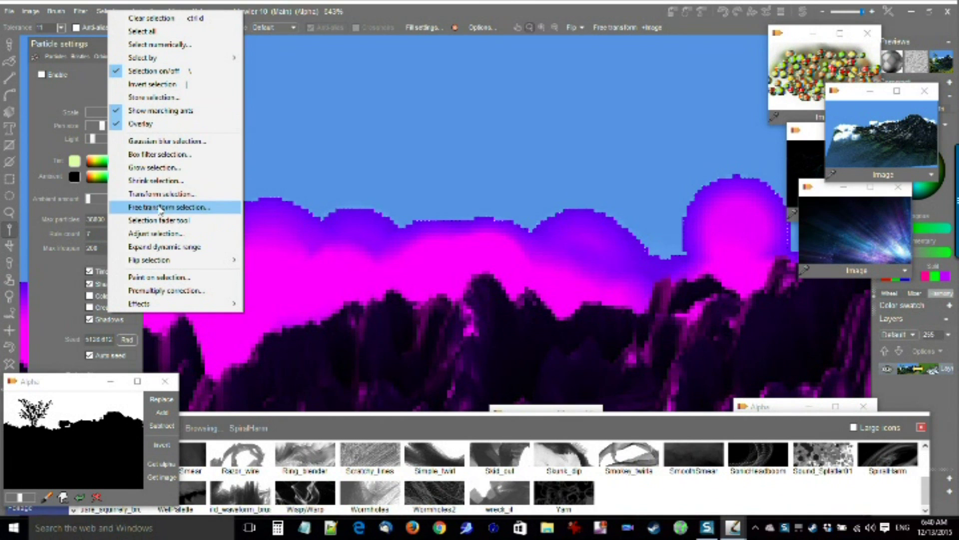
{"action": "left_click", "coordinate": [150, 156]}
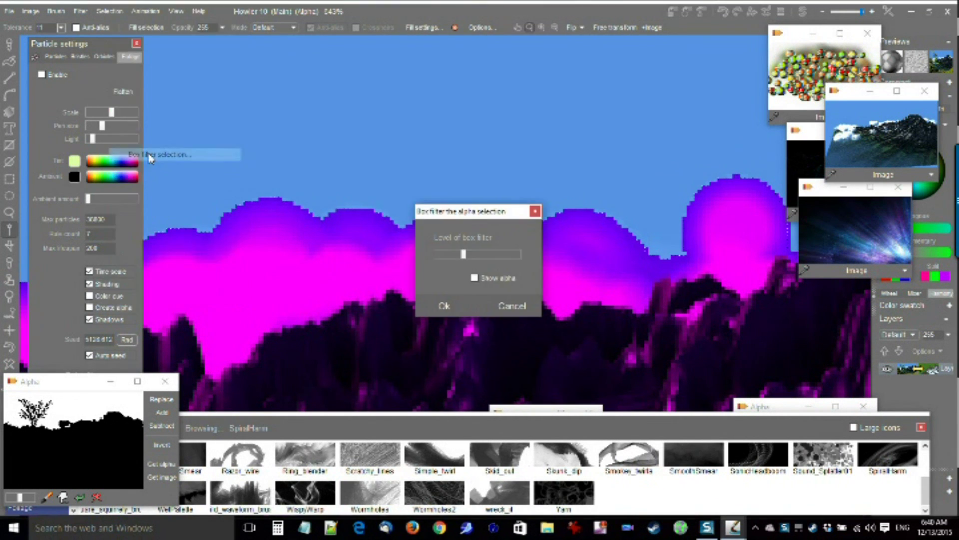
{"action": "left_click", "coordinate": [475, 279]}
{"action": "left_click_drag", "start_coordinate": [464, 253], "coordinate": [437, 256]}
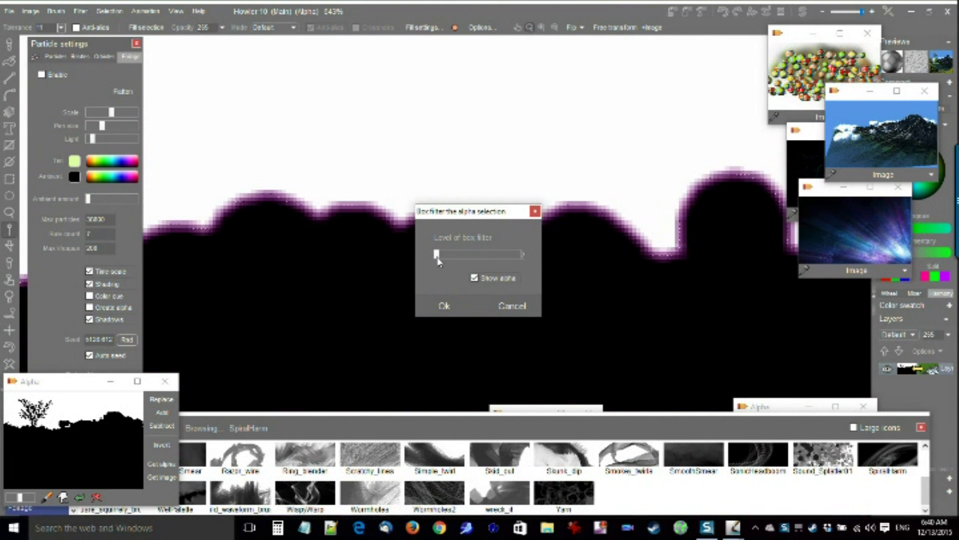
{"action": "left_click_drag", "start_coordinate": [436, 255], "coordinate": [438, 254]}
{"action": "left_click", "coordinate": [444, 306]}
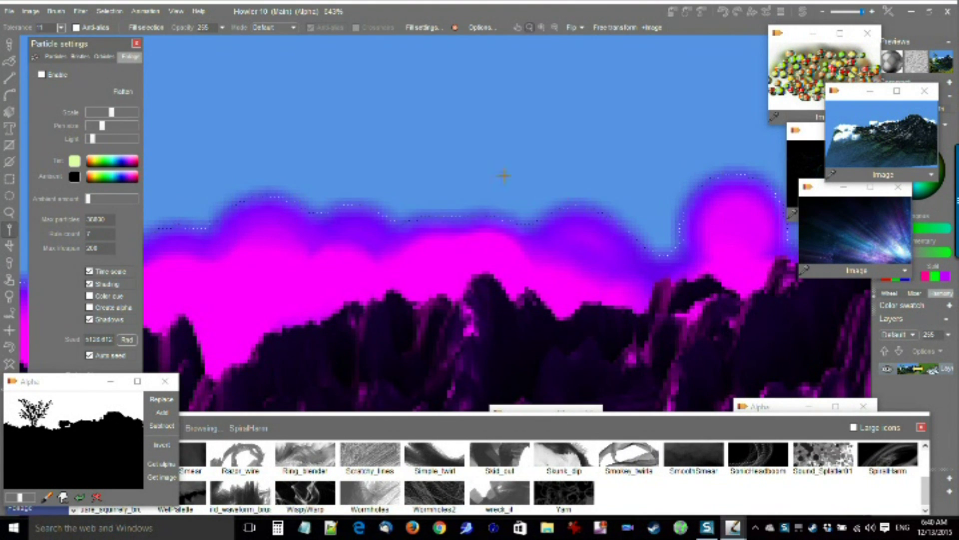
- Update the stored alpha from the softened sky selection and reposition its window beneath the particle settings
{"action": "left_click_drag", "start_coordinate": [615, 189], "coordinate": [484, 213]}
{"action": "left_click_drag", "start_coordinate": [616, 174], "coordinate": [550, 204]}
{"action": "left_click_drag", "start_coordinate": [453, 143], "coordinate": [472, 131]}
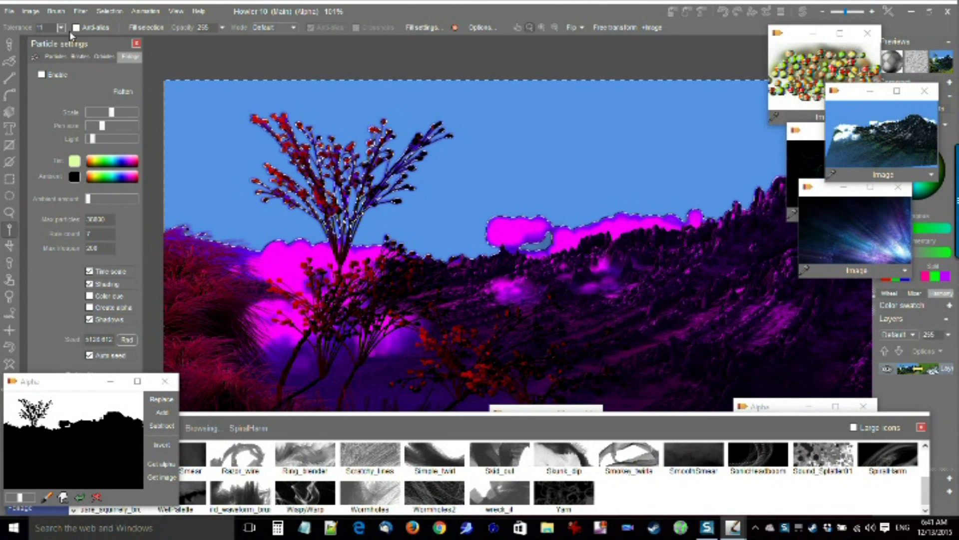
{"action": "left_click_drag", "start_coordinate": [38, 387], "coordinate": [46, 293]}
{"action": "left_click", "coordinate": [172, 367]}
{"action": "left_click_drag", "start_coordinate": [51, 291], "coordinate": [61, 384]}
- Render a generated cloudy sky into the selected area with a zoom factor of about 360
{"action": "left_click", "coordinate": [80, 11]}
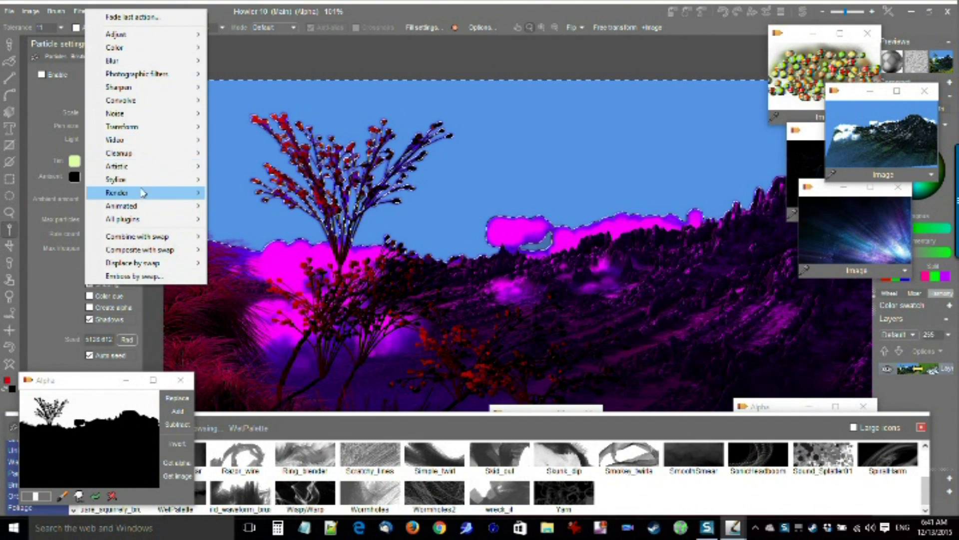
{"action": "mouse_move", "coordinate": [139, 195]}
{"action": "left_click", "coordinate": [249, 246]}
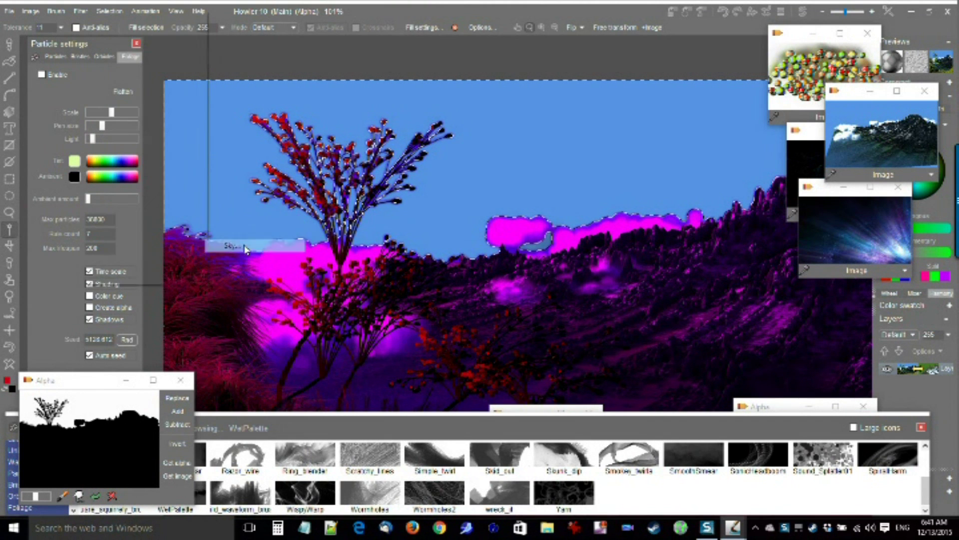
{"action": "left_click_drag", "start_coordinate": [462, 161], "coordinate": [170, 150]}
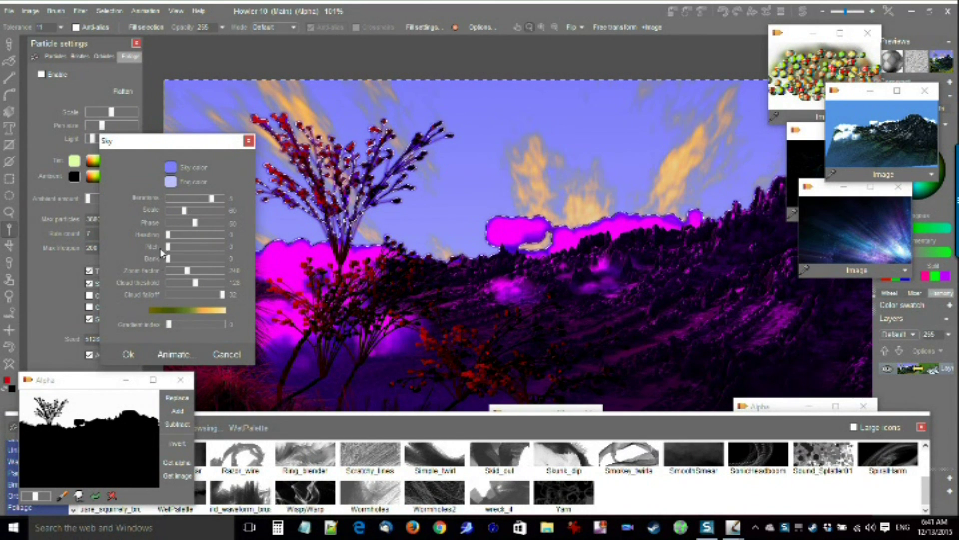
{"action": "left_click", "coordinate": [172, 271]}
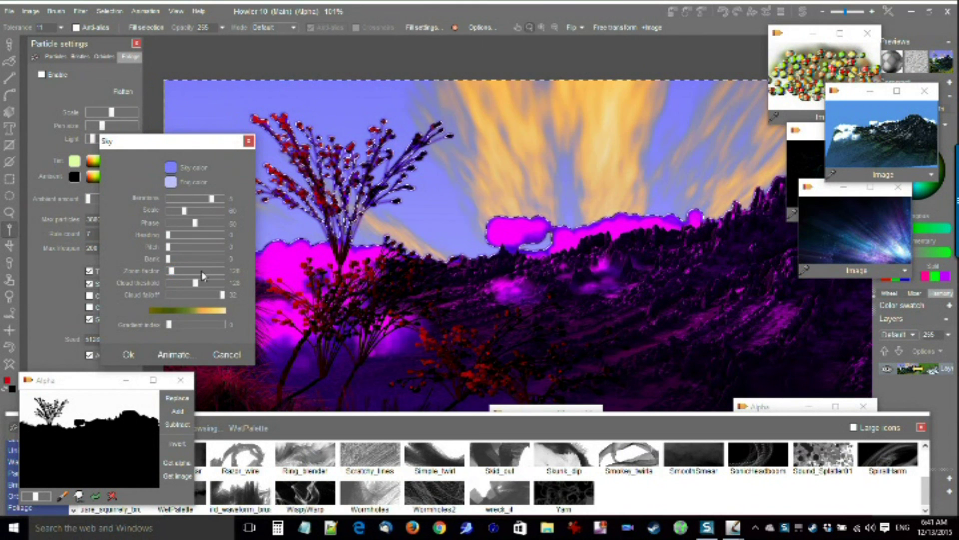
{"action": "left_click", "coordinate": [211, 271]}
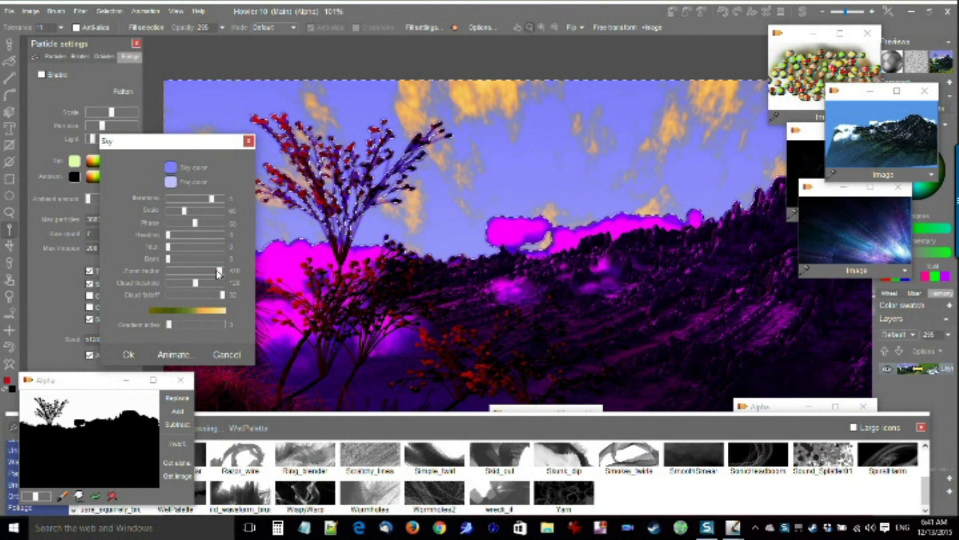
{"action": "left_click", "coordinate": [204, 271]}
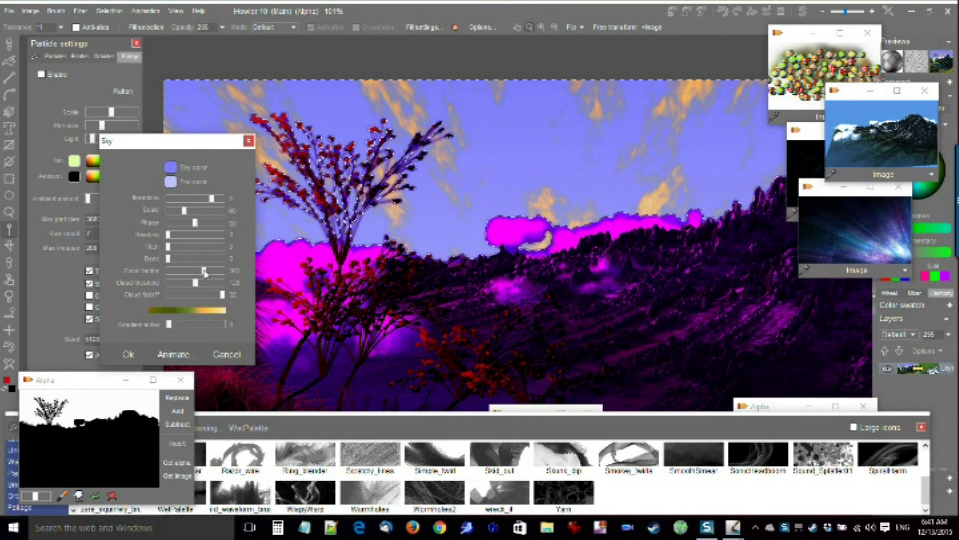
{"action": "left_click", "coordinate": [129, 355]}
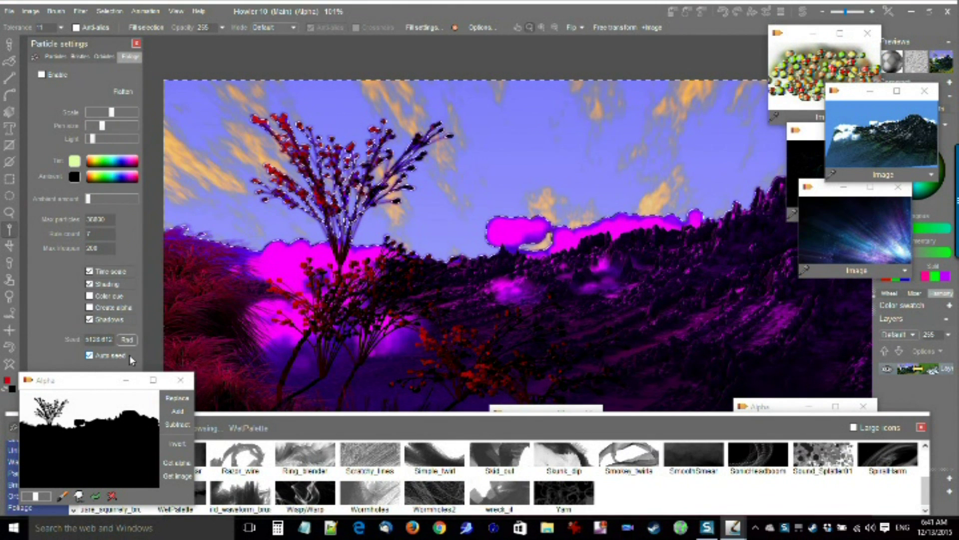
- Clear the selection to reveal the finished painting, then restore the sky selection from the stored alpha
{"action": "left_click", "coordinate": [110, 11]}
{"action": "left_click", "coordinate": [111, 18]}
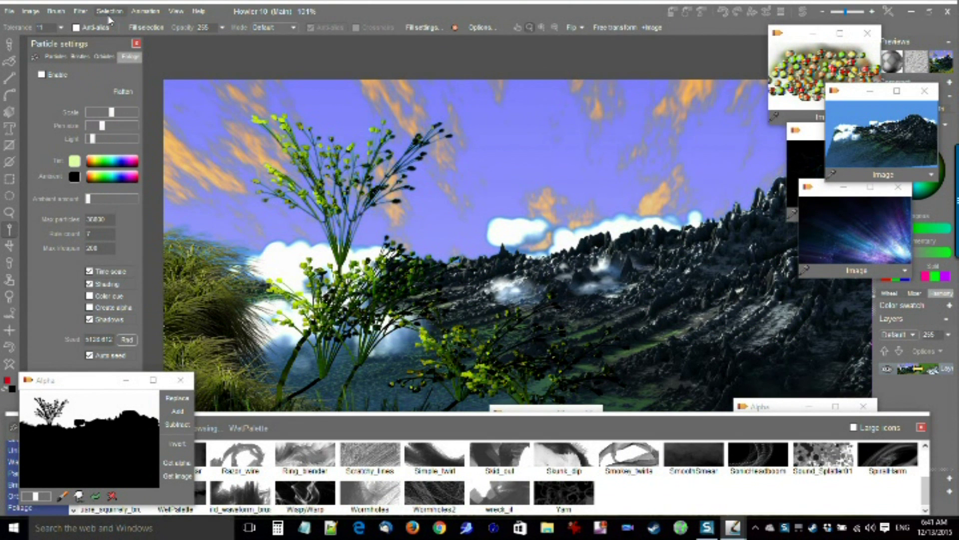
{"action": "left_click", "coordinate": [178, 399]}
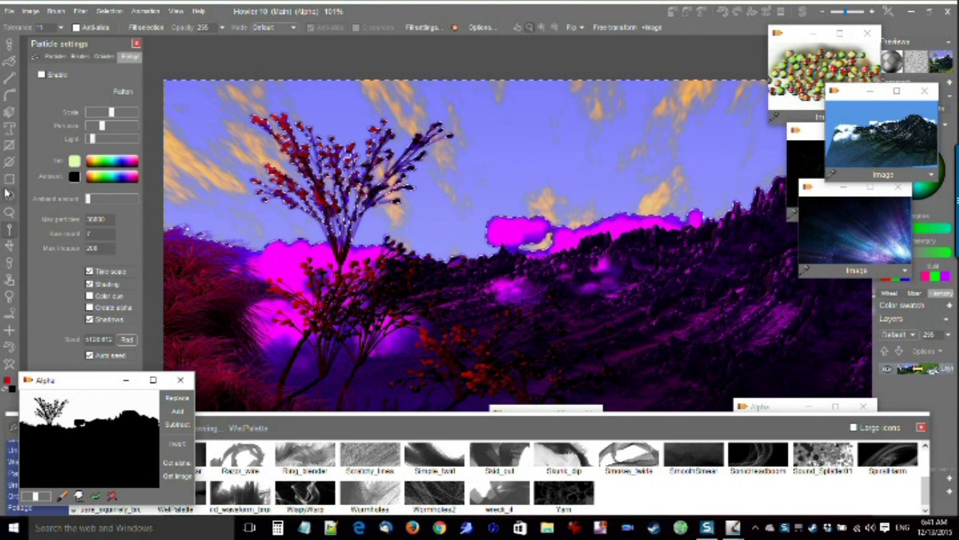
- Fill the selected sky with the current multicoloured linear gradient, trying several lengths and directions
{"action": "right_click", "coordinate": [9, 116]}
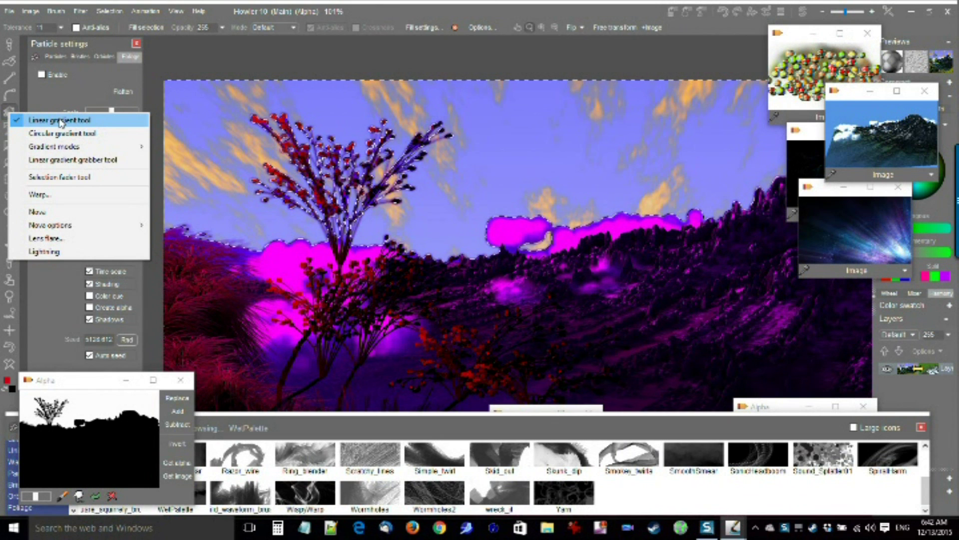
{"action": "left_click", "coordinate": [60, 121]}
{"action": "left_click_drag", "start_coordinate": [248, 142], "coordinate": [528, 154]}
{"action": "left_click_drag", "start_coordinate": [606, 118], "coordinate": [595, 208]}
{"action": "left_click_drag", "start_coordinate": [591, 248], "coordinate": [447, 6]}
{"action": "left_click_drag", "start_coordinate": [243, 119], "coordinate": [548, 185]}
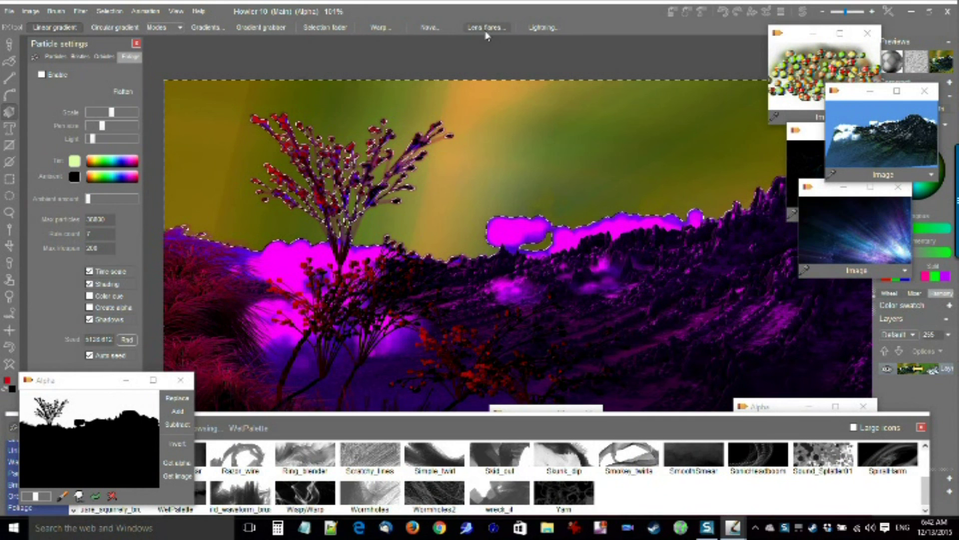
- Choose the black-orange-white sunset gradient and try it across the selected sky vertically and horizontally
{"action": "left_click", "coordinate": [208, 29]}
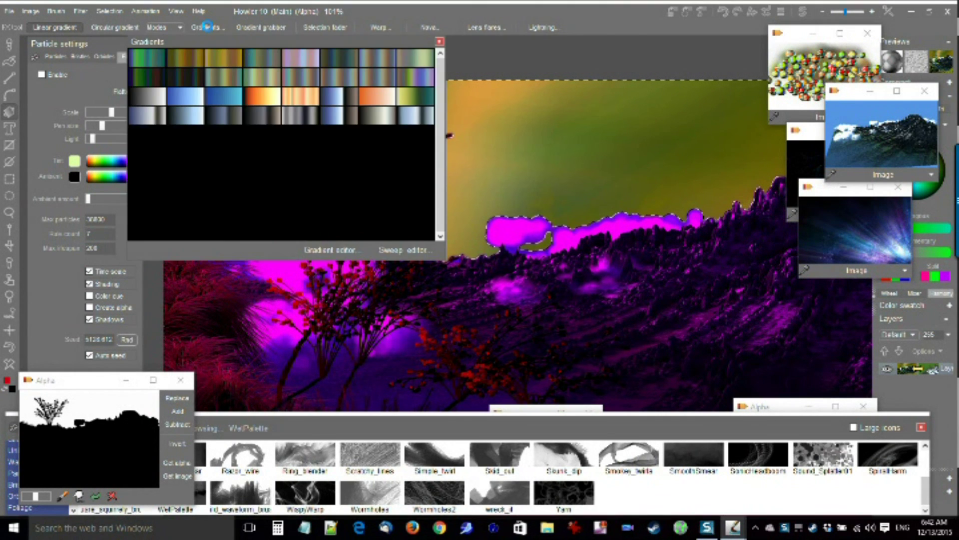
{"action": "left_click", "coordinate": [264, 100]}
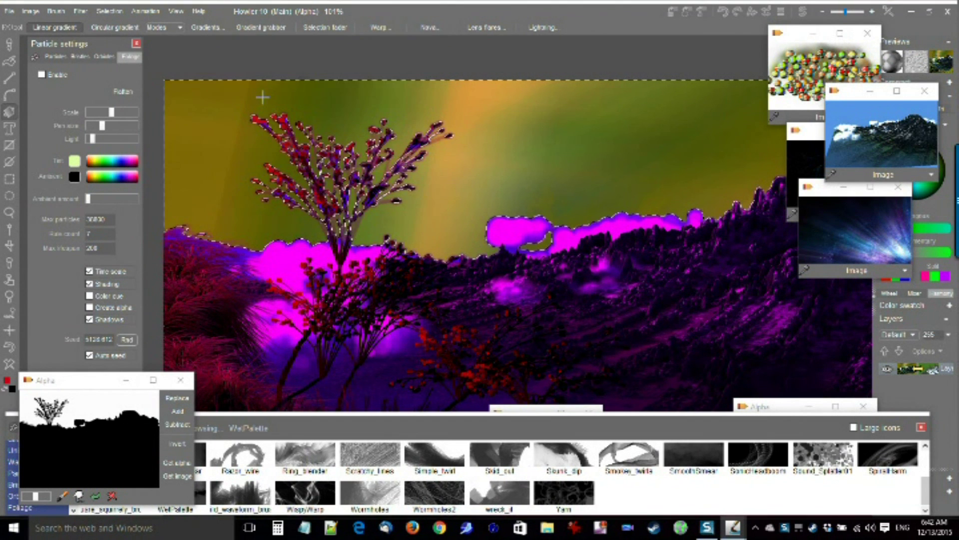
{"action": "left_click_drag", "start_coordinate": [485, 265], "coordinate": [465, 14]}
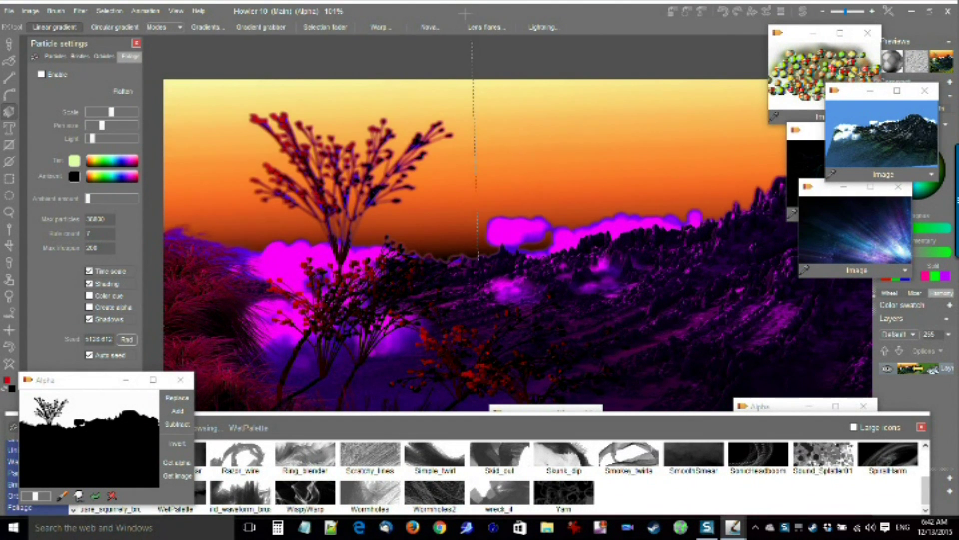
{"action": "left_click_drag", "start_coordinate": [197, 59], "coordinate": [706, 125]}
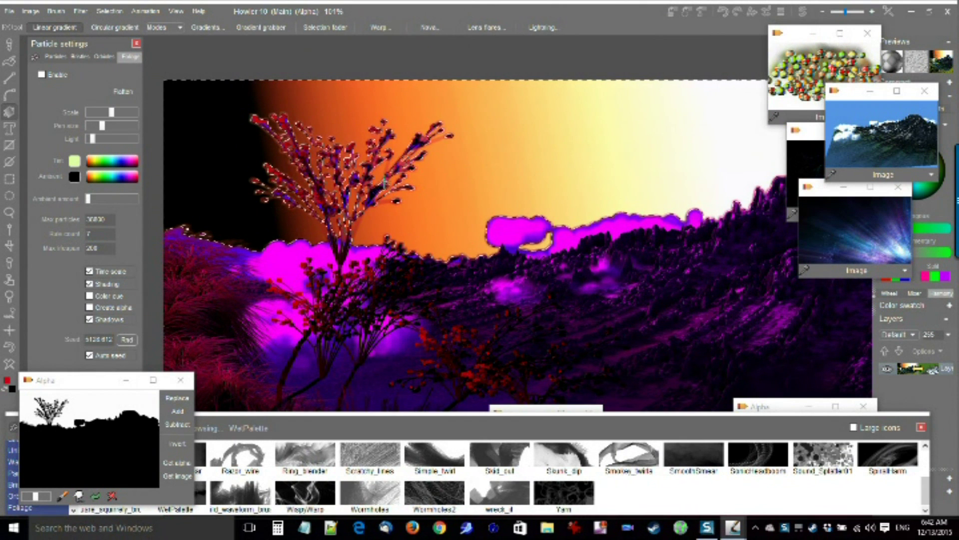
{"action": "left_click_drag", "start_coordinate": [482, 285], "coordinate": [455, 294]}
- Choose the blue-to-white gradient preset and fill the selected sky with it, deep blue above and white at the horizon
{"action": "left_click", "coordinate": [205, 28]}
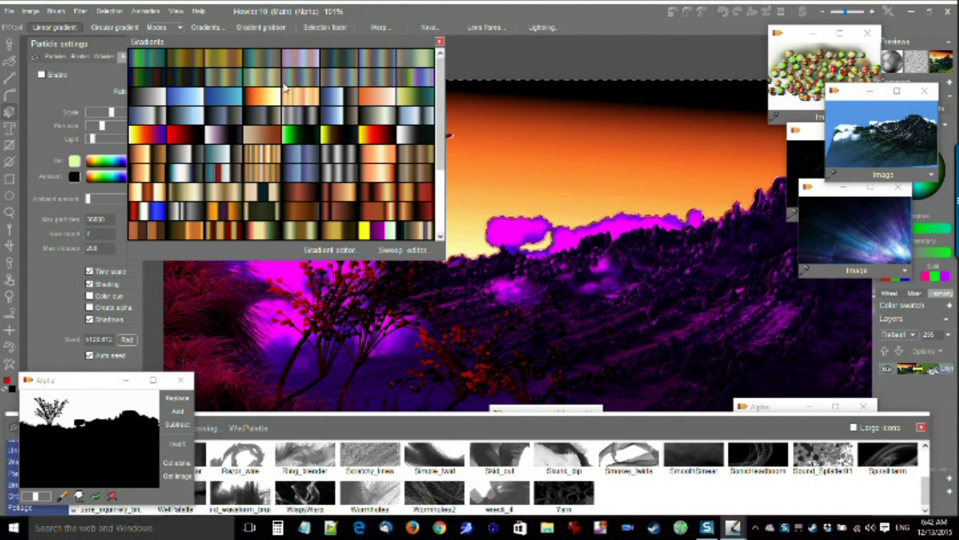
{"action": "left_click", "coordinate": [179, 103]}
{"action": "left_click_drag", "start_coordinate": [214, 207], "coordinate": [638, 102]}
{"action": "left_click_drag", "start_coordinate": [481, 168], "coordinate": [555, 171]}
{"action": "left_click_drag", "start_coordinate": [470, 245], "coordinate": [469, 90]}
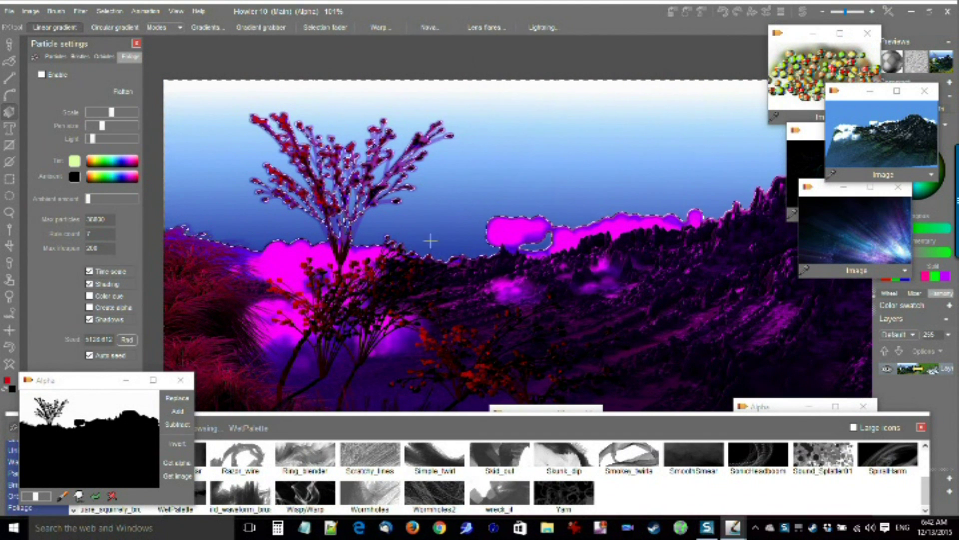
{"action": "left_click_drag", "start_coordinate": [460, 87], "coordinate": [460, 256]}
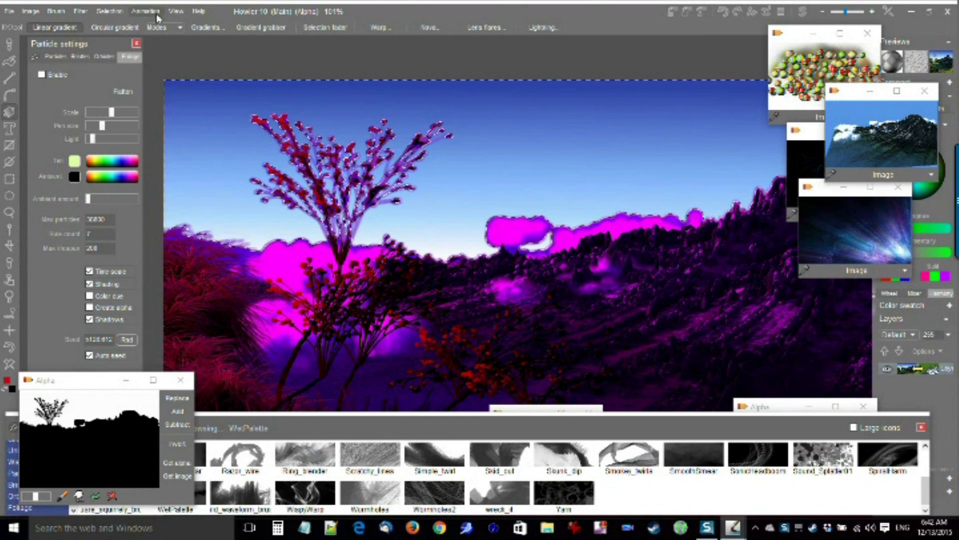
- Draw a jagged value curve in the gradient sweep editor and refill the selected sky with the resulting vertical streaked gradient
{"action": "left_click", "coordinate": [176, 11]}
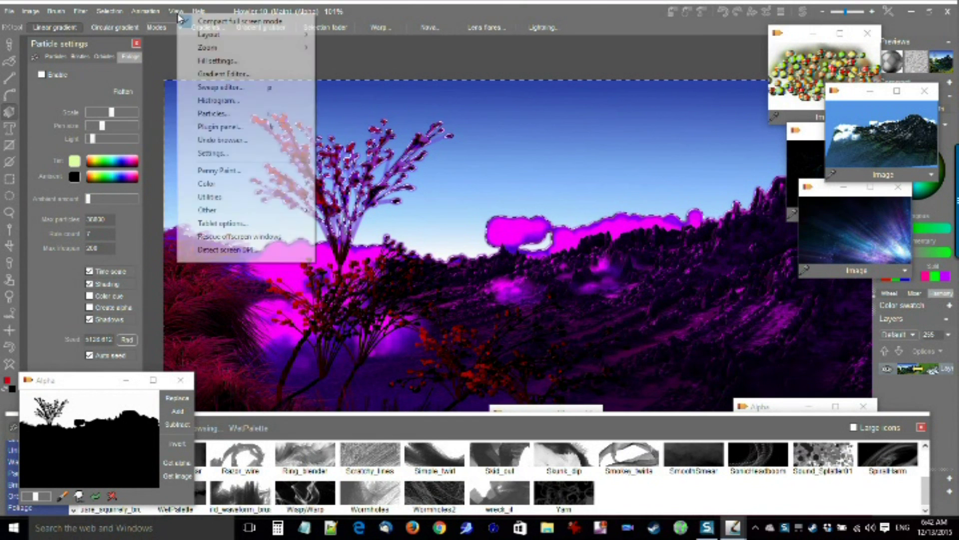
{"action": "left_click", "coordinate": [225, 89]}
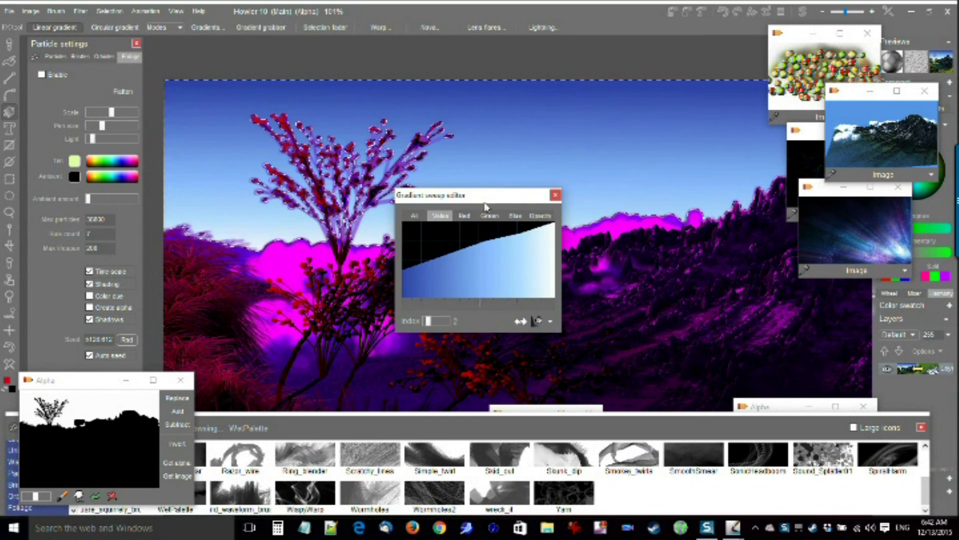
{"action": "mouse_move", "coordinate": [404, 261]}
{"action": "left_mouse_down"}
{"action": "mouse_move", "coordinate": [431, 271]}
{"action": "mouse_move", "coordinate": [437, 253]}
{"action": "mouse_move", "coordinate": [466, 261]}
{"action": "mouse_move", "coordinate": [470, 244]}
{"action": "mouse_move", "coordinate": [484, 262]}
{"action": "mouse_move", "coordinate": [512, 245]}
{"action": "mouse_move", "coordinate": [546, 251]}
{"action": "left_mouse_up"}
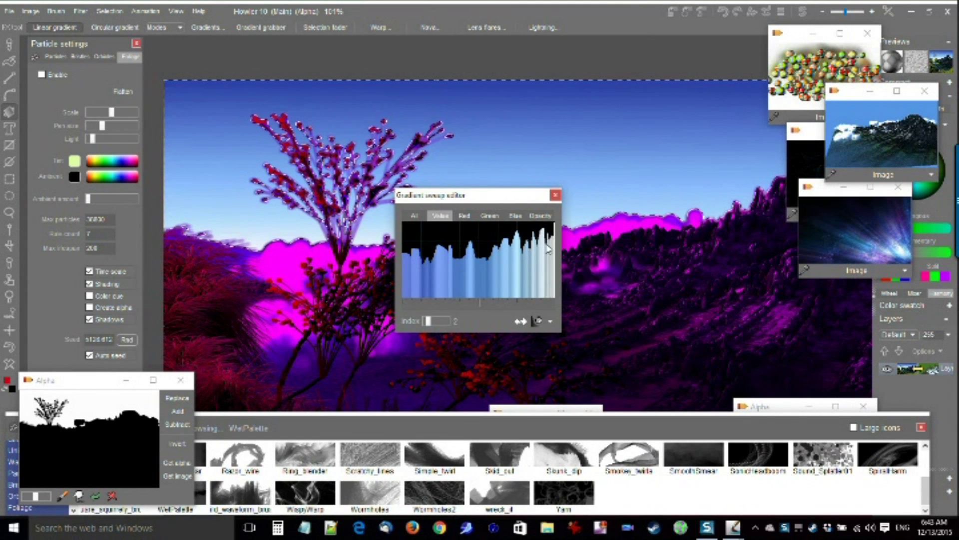
{"action": "left_click_drag", "start_coordinate": [517, 195], "coordinate": [294, 208]}
{"action": "left_click_drag", "start_coordinate": [492, 209], "coordinate": [508, 65]}
{"action": "left_click_drag", "start_coordinate": [461, 264], "coordinate": [455, 144]}
{"action": "left_click_drag", "start_coordinate": [479, 99], "coordinate": [479, 254]}
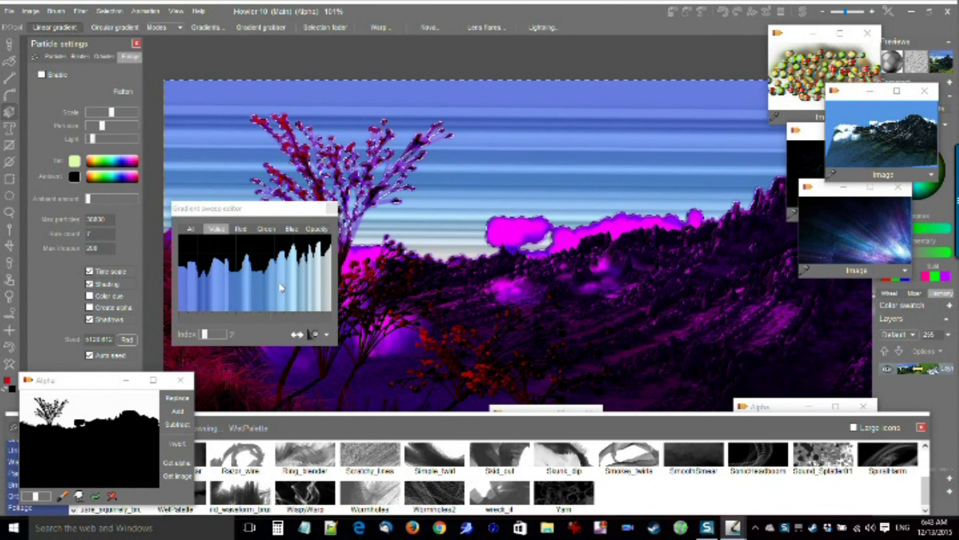
- Smooth the gradient's value curve, refill the sky from its upper edge to the horizon, and move the sweep editor off the canvas
{"action": "left_click", "coordinate": [315, 336]}
{"action": "left_click_drag", "start_coordinate": [482, 116], "coordinate": [478, 294]}
{"action": "left_click_drag", "start_coordinate": [477, 76], "coordinate": [479, 251]}
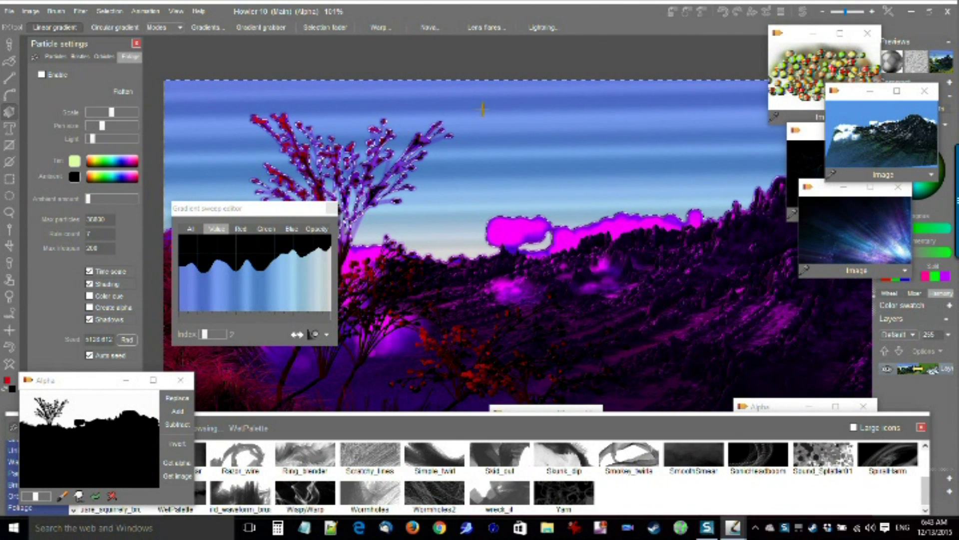
{"action": "left_click_drag", "start_coordinate": [466, 75], "coordinate": [462, 253]}
{"action": "left_click_drag", "start_coordinate": [300, 212], "coordinate": [245, 254]}
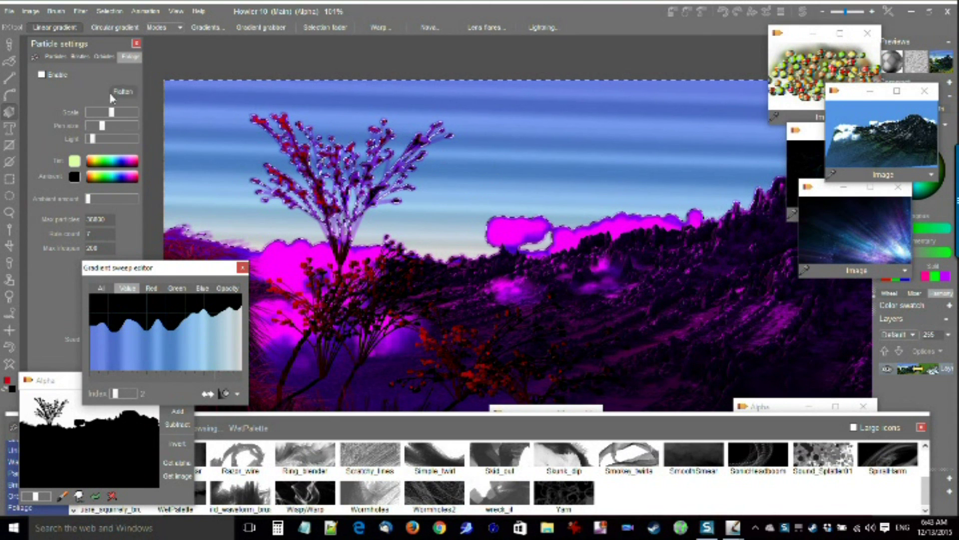
- Place purple lens flares above the tree and in the open sky, and move the flare options off the artwork
{"action": "right_click", "coordinate": [13, 114]}
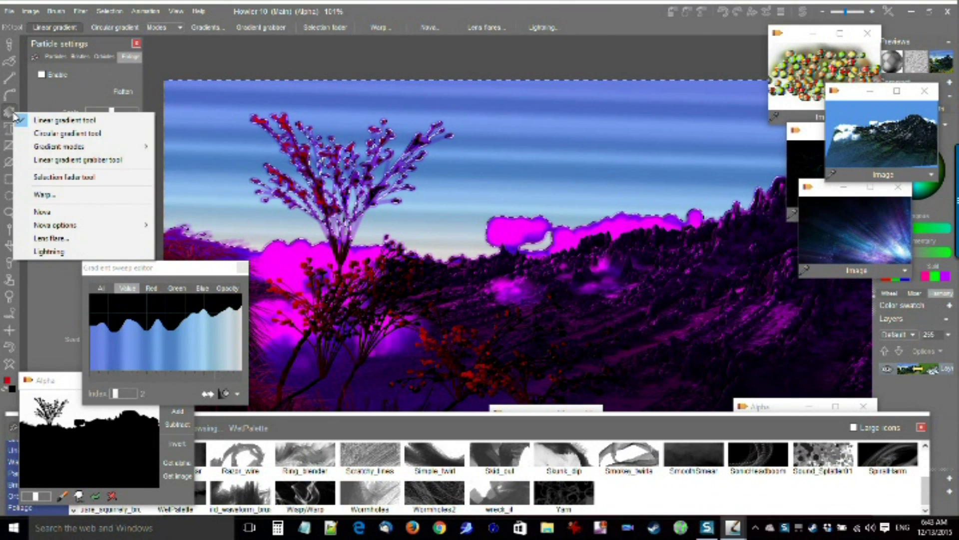
{"action": "left_click", "coordinate": [50, 239]}
{"action": "left_click_drag", "start_coordinate": [455, 43], "coordinate": [282, 257]}
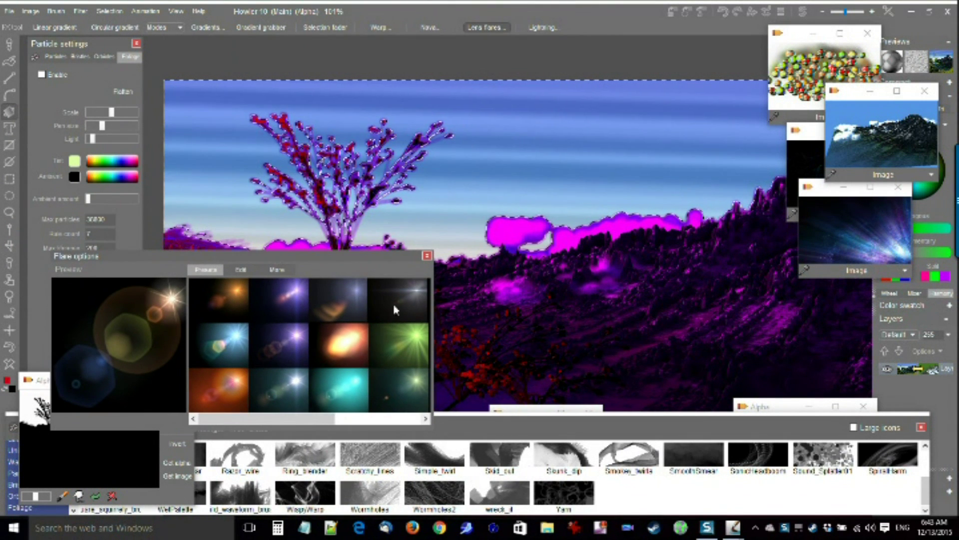
{"action": "left_click", "coordinate": [291, 303]}
{"action": "left_click_drag", "start_coordinate": [608, 153], "coordinate": [623, 139]}
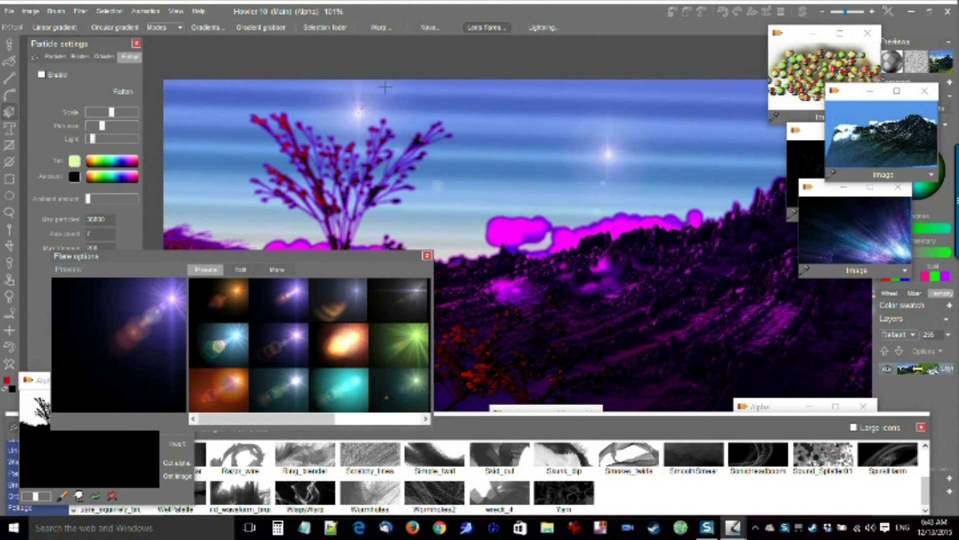
{"action": "left_click_drag", "start_coordinate": [384, 87], "coordinate": [436, 61]}
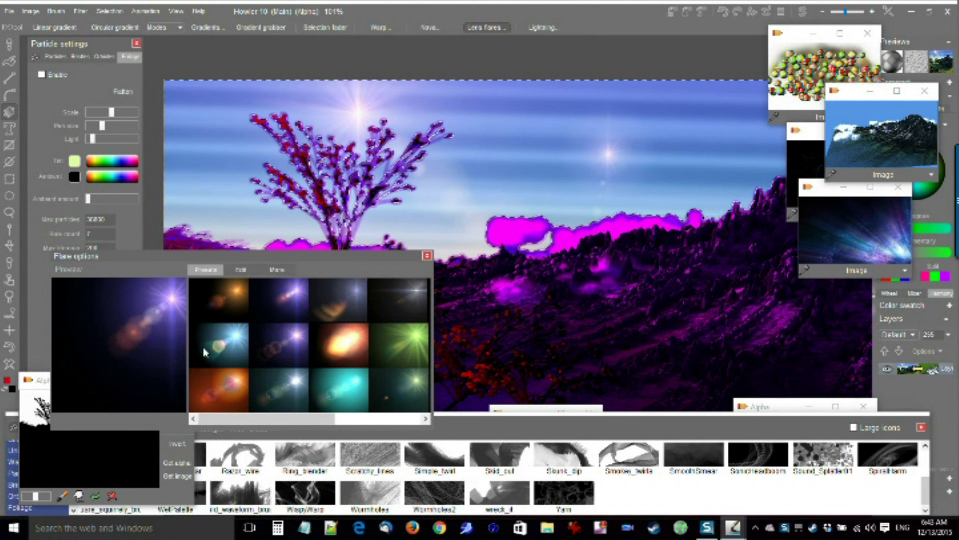
{"action": "left_click_drag", "start_coordinate": [256, 255], "coordinate": [233, 296]}
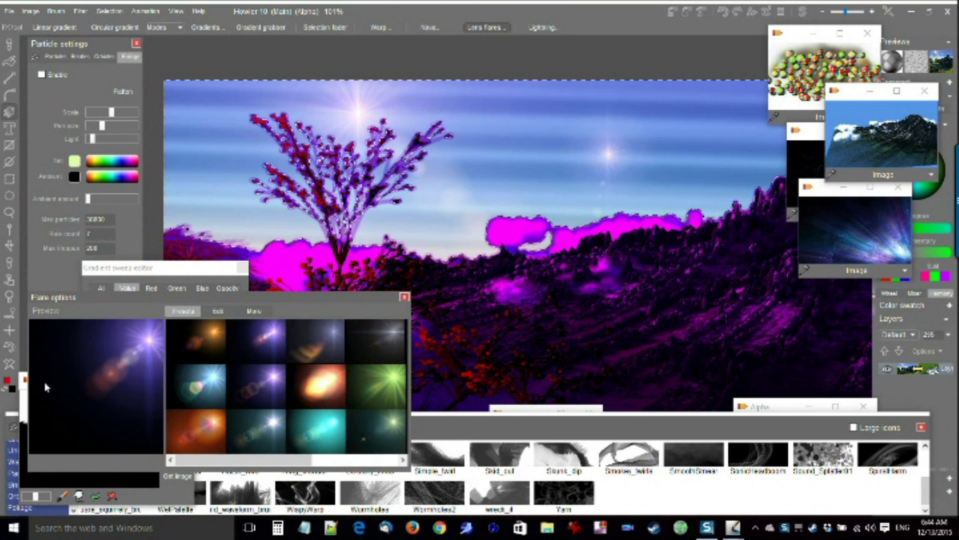
- Undo the two lens flares and clear the sky selection
{"action": "key", "text": "ctrl+z"}
{"action": "key", "text": "ctrl+z"}
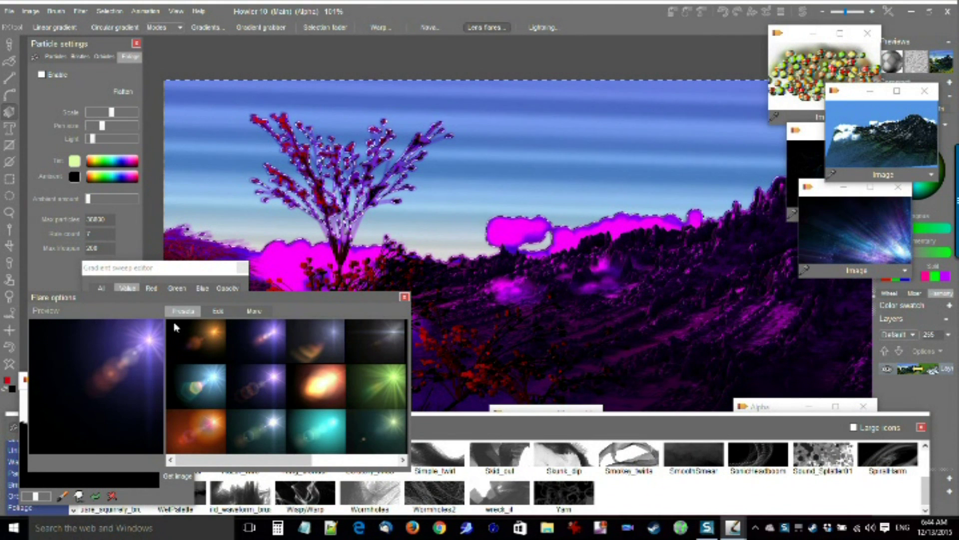
{"action": "left_click", "coordinate": [110, 11]}
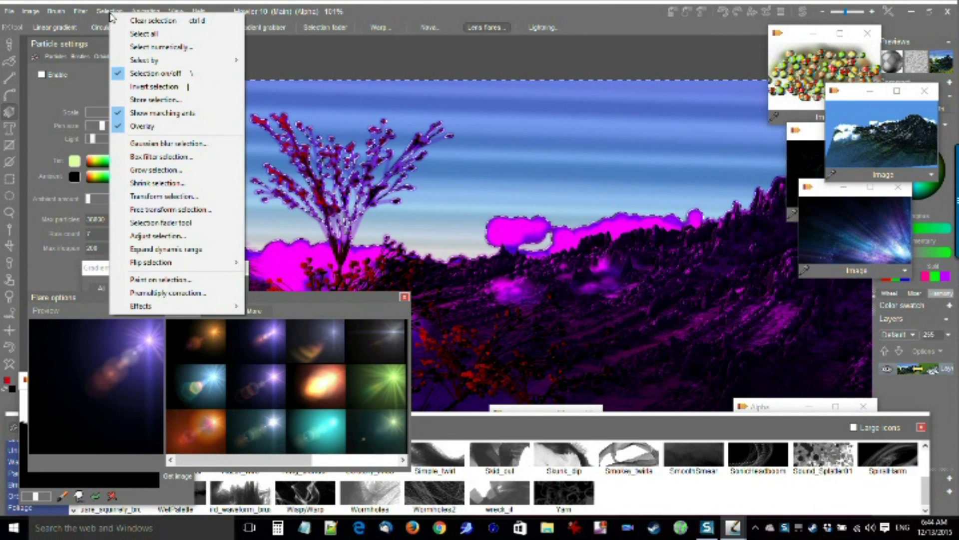
{"action": "left_click", "coordinate": [134, 18]}
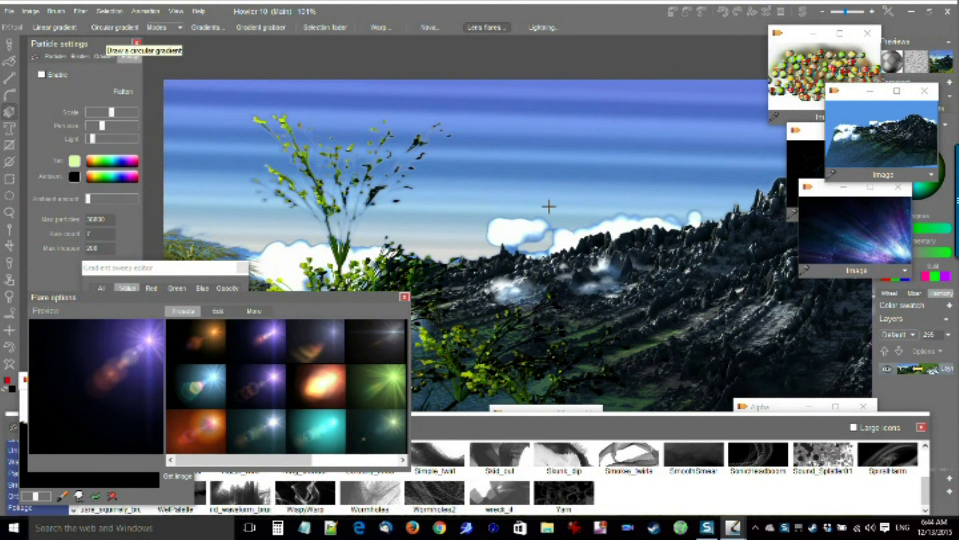
- Add purple lens flares above the mountain ridge, in the central sky and beside the tree
{"action": "left_click_drag", "start_coordinate": [619, 213], "coordinate": [641, 198]}
{"action": "left_click", "coordinate": [563, 151]}
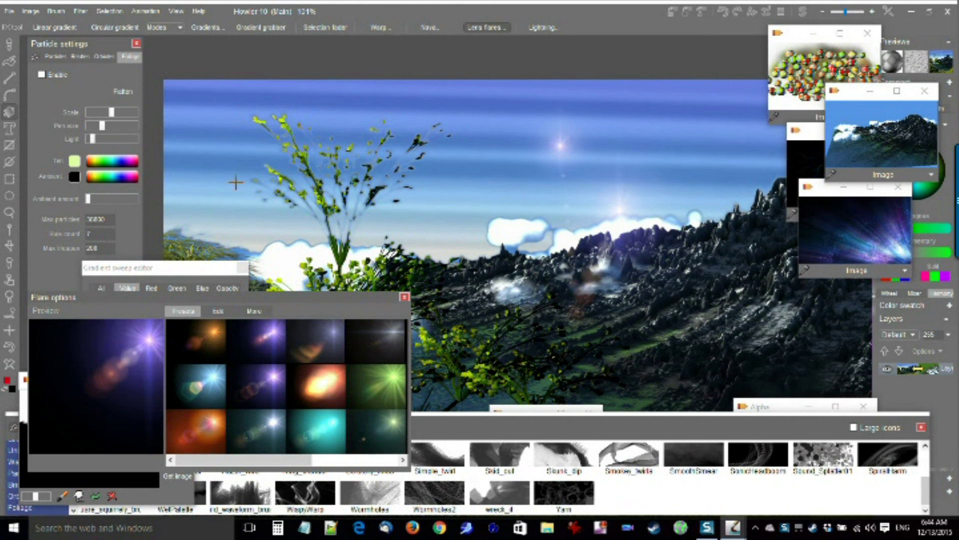
{"action": "left_click", "coordinate": [222, 170]}
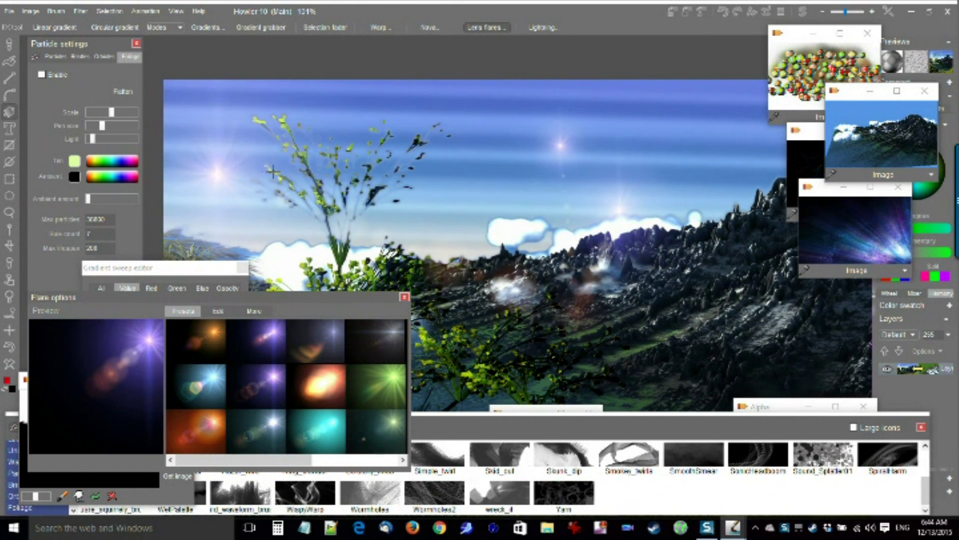
- Add an orange lens flare over the star beside the tree and a teal one over the star in the central sky
{"action": "left_click", "coordinate": [209, 434]}
{"action": "left_click_drag", "start_coordinate": [214, 171], "coordinate": [256, 129]}
{"action": "left_click", "coordinate": [329, 431]}
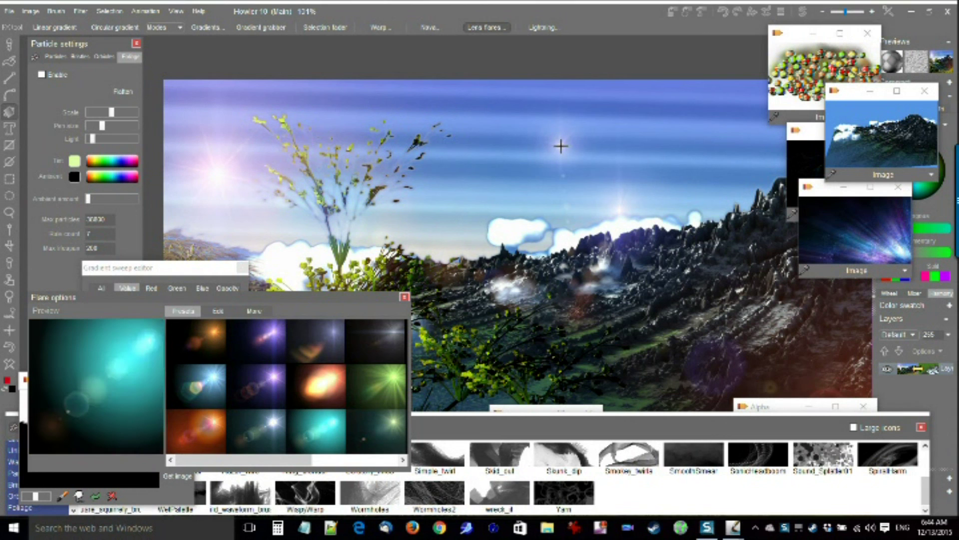
{"action": "left_click", "coordinate": [561, 146]}
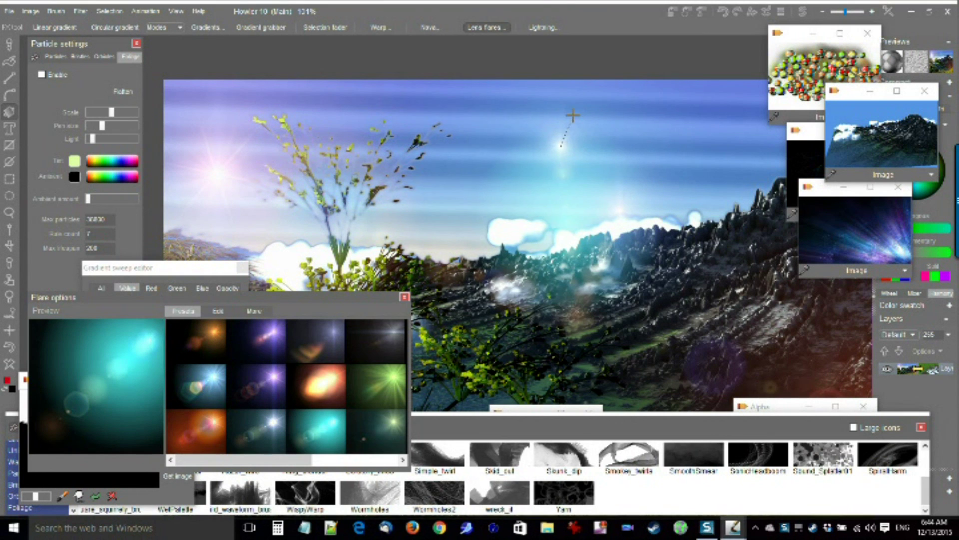
- Add a large blue haloed lens flare as the central sun, and close the flare options and gradient sweep editor
{"action": "left_click", "coordinate": [354, 458]}
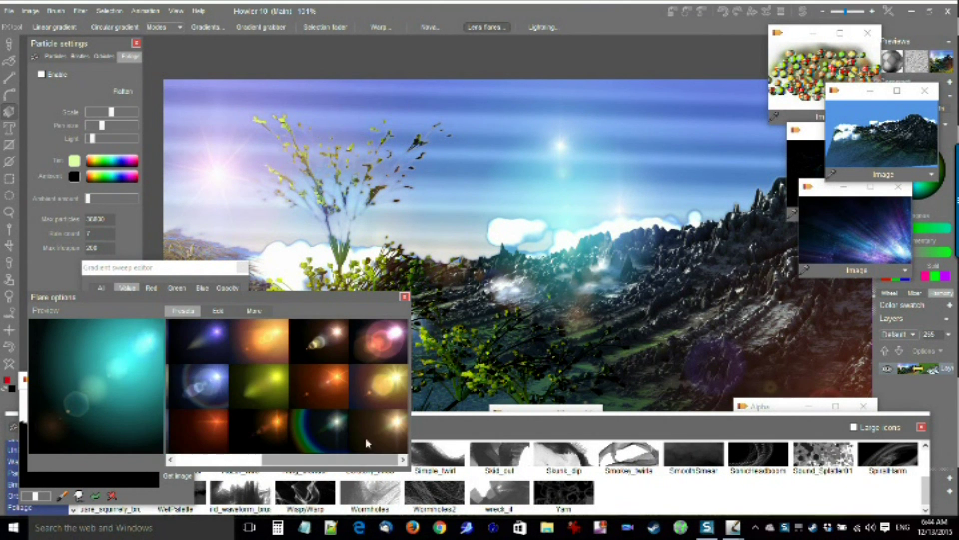
{"action": "left_click", "coordinate": [210, 406]}
{"action": "left_click_drag", "start_coordinate": [561, 144], "coordinate": [658, 103]}
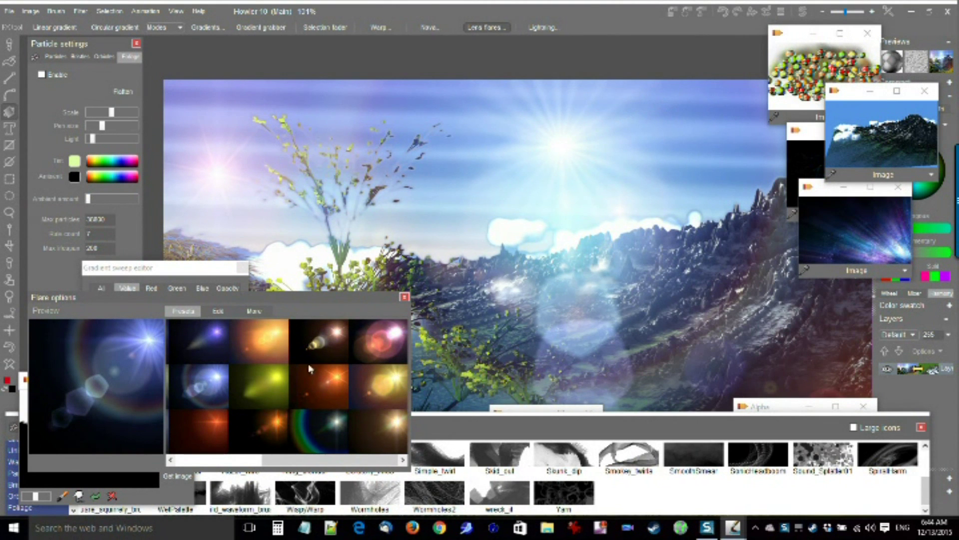
{"action": "left_click", "coordinate": [405, 298]}
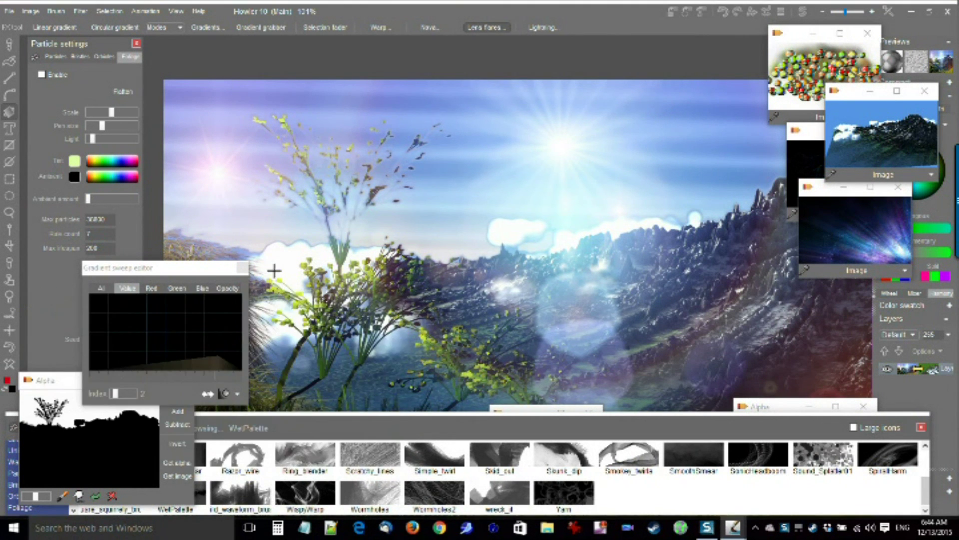
{"action": "left_click", "coordinate": [244, 268]}
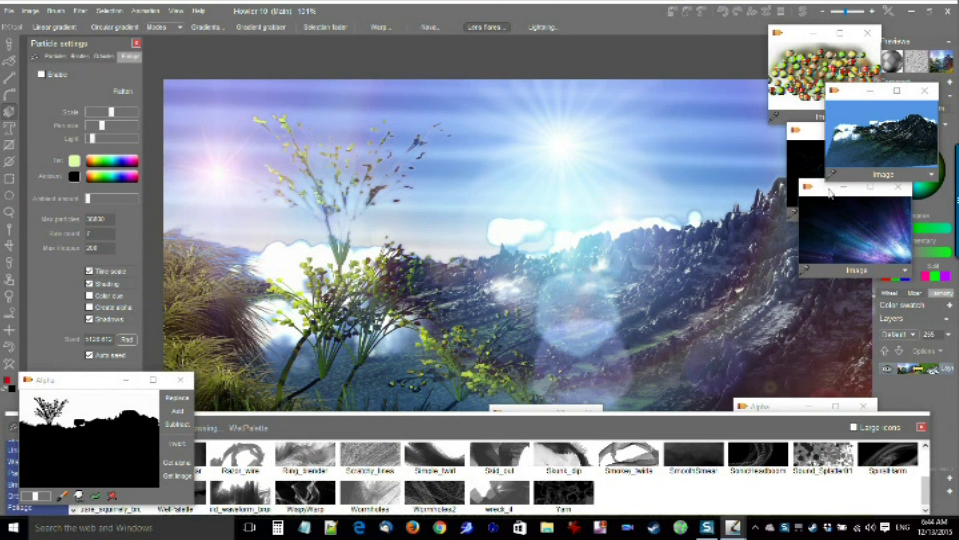
- Store a copy of the finished painting in its own window, and switch the canvas to the stored glowing particle artwork
{"action": "left_click_drag", "start_coordinate": [531, 216], "coordinate": [453, 90]}
{"action": "scroll", "coordinate": [500, 130], "scroll_direction": "down", "scroll_amount": 3}
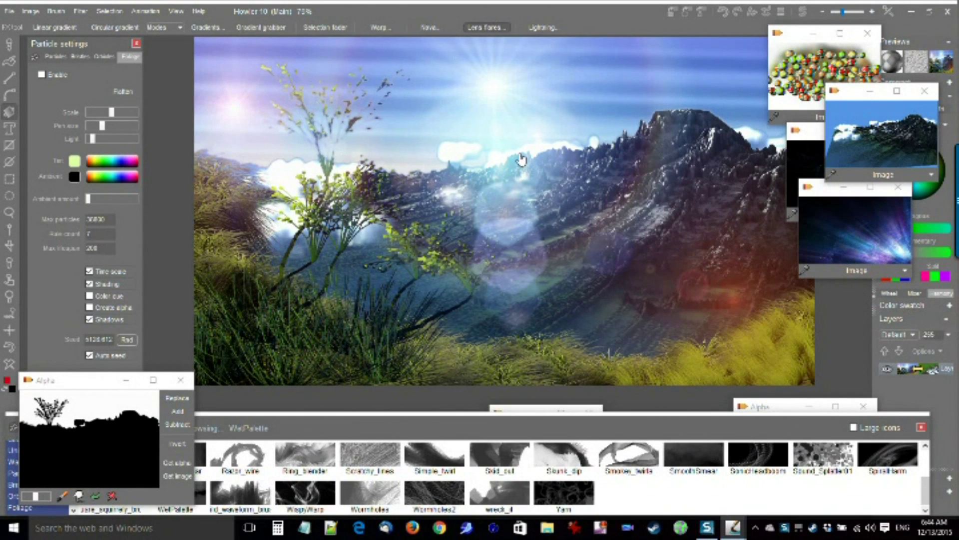
{"action": "mouse_move", "coordinate": [521, 159]}
{"action": "left_mouse_down"}
{"action": "mouse_move", "coordinate": [541, 136]}
{"action": "mouse_move", "coordinate": [520, 142]}
{"action": "left_mouse_up"}
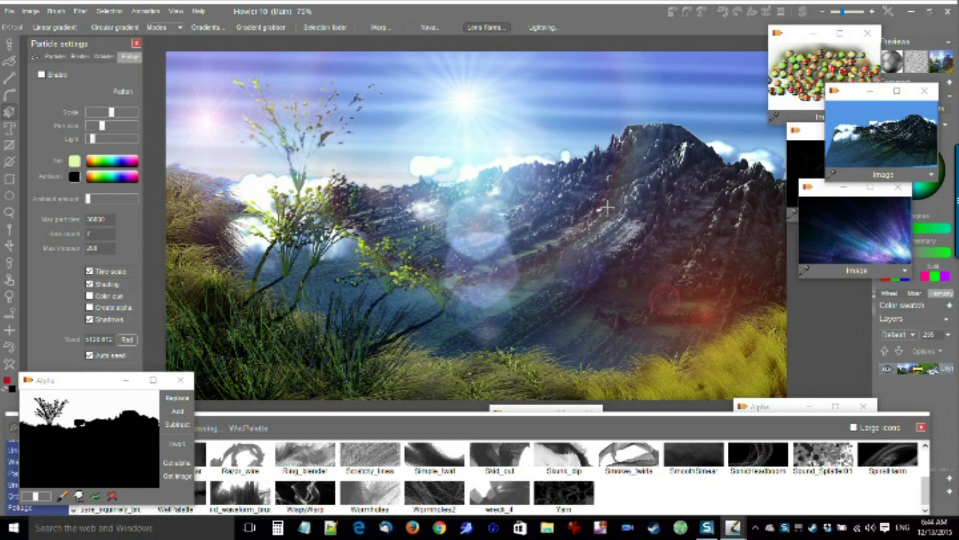
{"action": "left_click", "coordinate": [25, 12]}
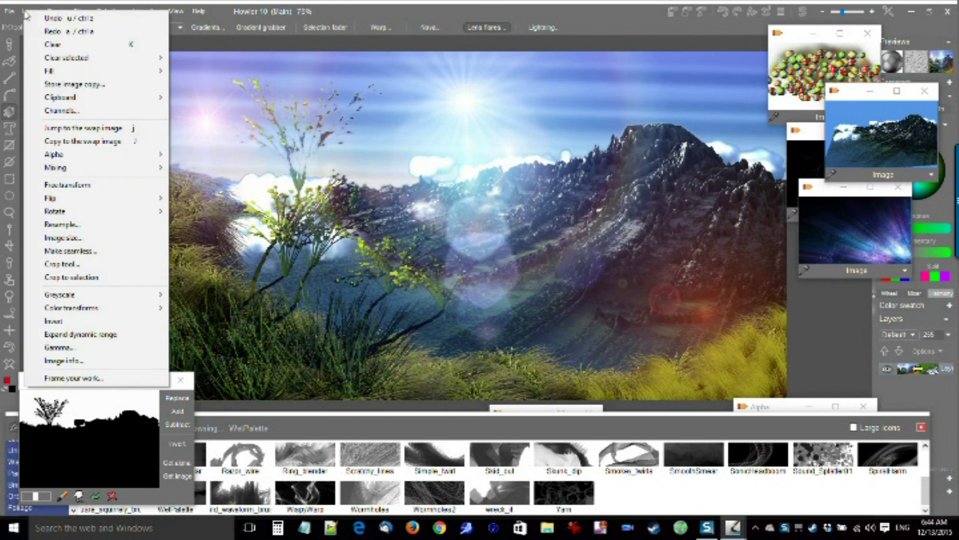
{"action": "left_click", "coordinate": [95, 90]}
{"action": "left_click_drag", "start_coordinate": [750, 384], "coordinate": [811, 338]}
{"action": "left_click", "coordinate": [813, 147]}
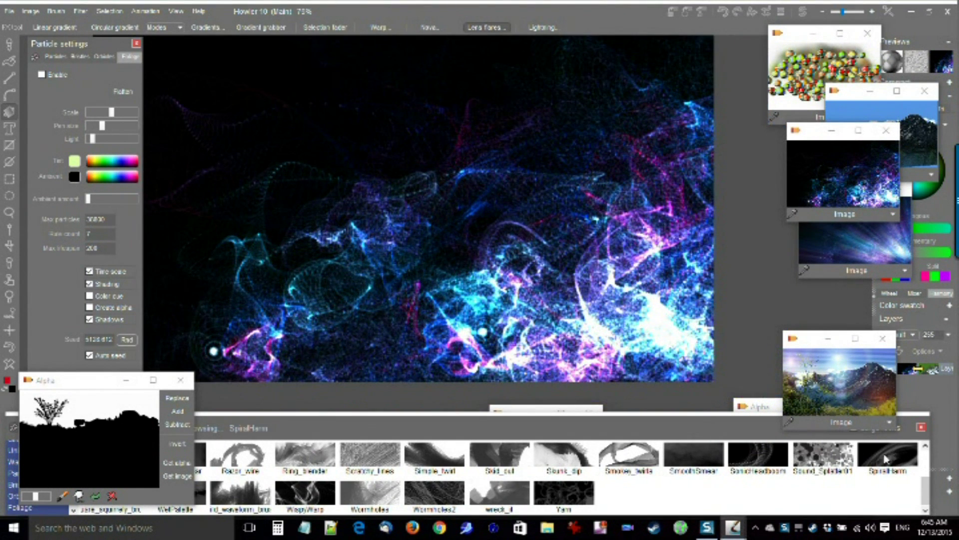
- Close the preset browser and compare the glowing particle artwork with its stored light-ray version on the canvas
{"action": "left_click", "coordinate": [922, 428]}
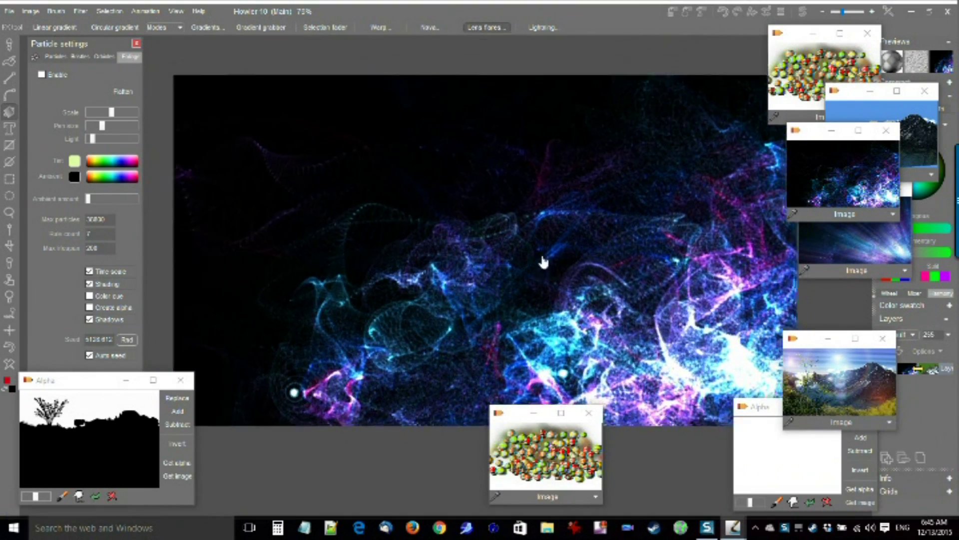
{"action": "scroll", "coordinate": [535, 242], "scroll_direction": "up", "scroll_amount": 1}
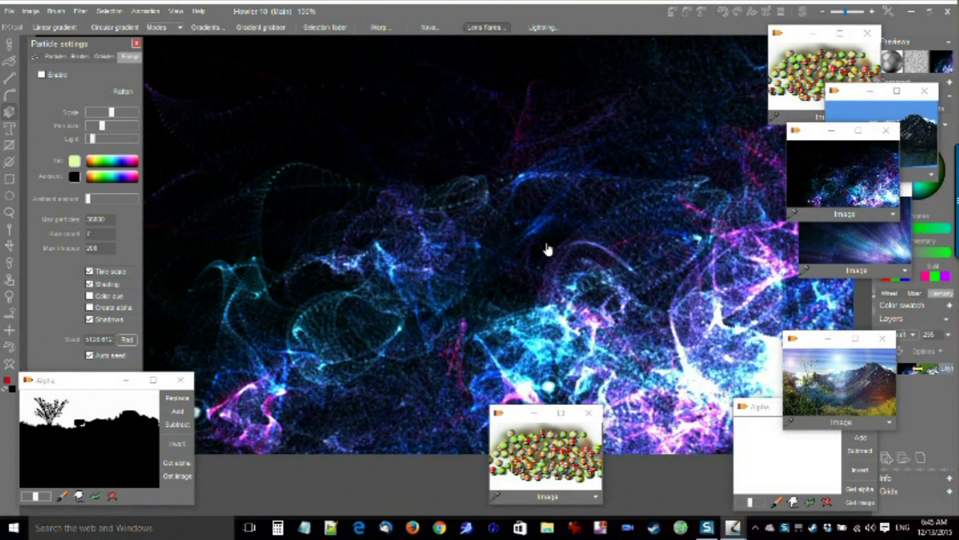
{"action": "left_click_drag", "start_coordinate": [565, 275], "coordinate": [490, 255]}
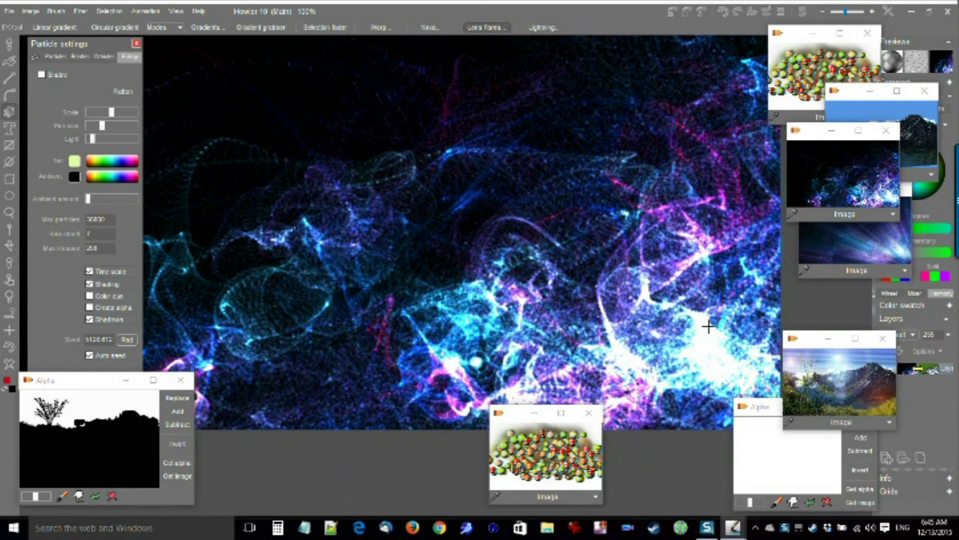
{"action": "left_click_drag", "start_coordinate": [407, 181], "coordinate": [432, 170]}
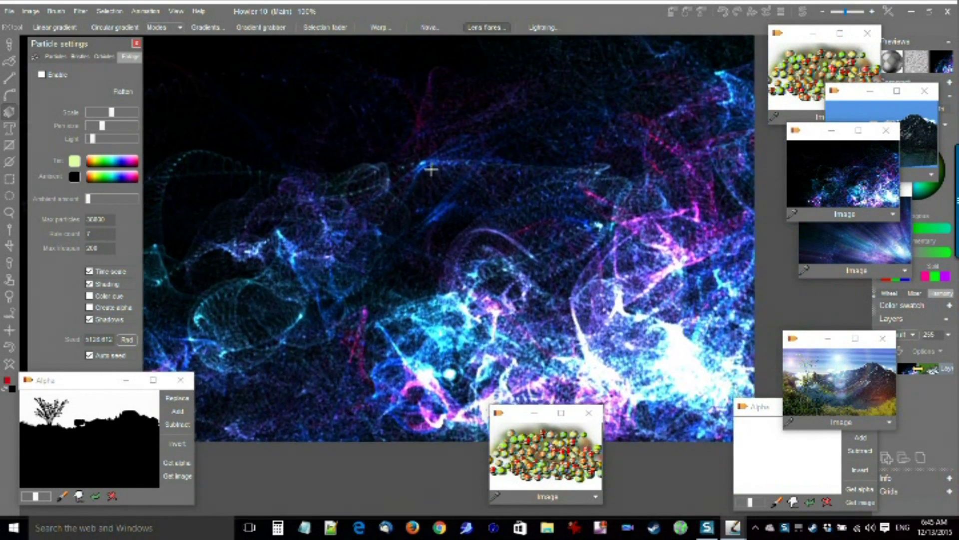
{"action": "left_click", "coordinate": [888, 239]}
{"action": "left_click_drag", "start_coordinate": [546, 229], "coordinate": [640, 277]}
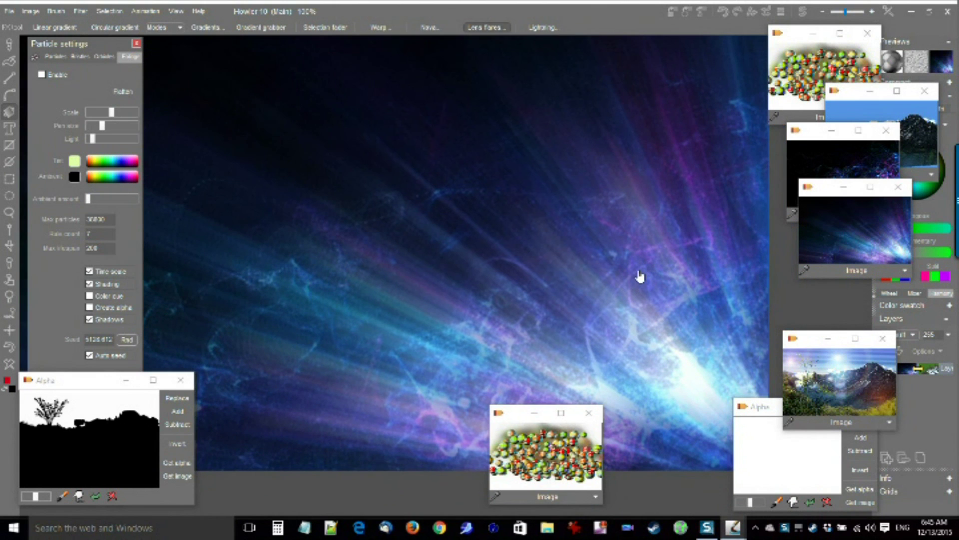
- Switch the canvas to the stored mountain render and examine its rocky ridges and green slopes in close-up
{"action": "left_click", "coordinate": [921, 119]}
{"action": "mouse_move", "coordinate": [535, 253]}
{"action": "left_mouse_down"}
{"action": "mouse_move", "coordinate": [508, 165]}
{"action": "mouse_move", "coordinate": [546, 264]}
{"action": "left_mouse_up"}
{"action": "scroll", "coordinate": [440, 270], "scroll_direction": "up", "scroll_amount": 5}
{"action": "left_click_drag", "start_coordinate": [388, 221], "coordinate": [309, 159]}
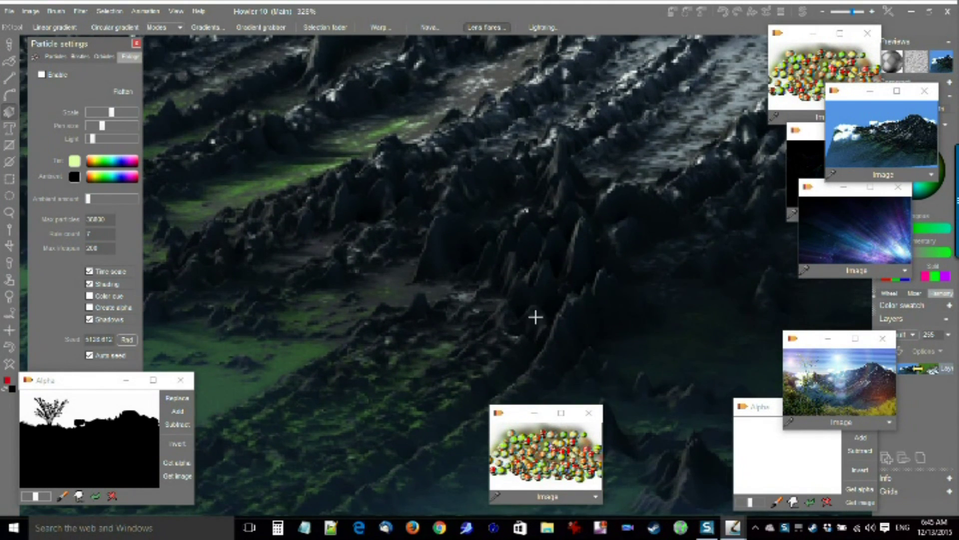
{"action": "left_click_drag", "start_coordinate": [535, 317], "coordinate": [345, 292]}
{"action": "left_click_drag", "start_coordinate": [619, 160], "coordinate": [527, 328]}
{"action": "left_click_drag", "start_coordinate": [575, 118], "coordinate": [589, 285]}
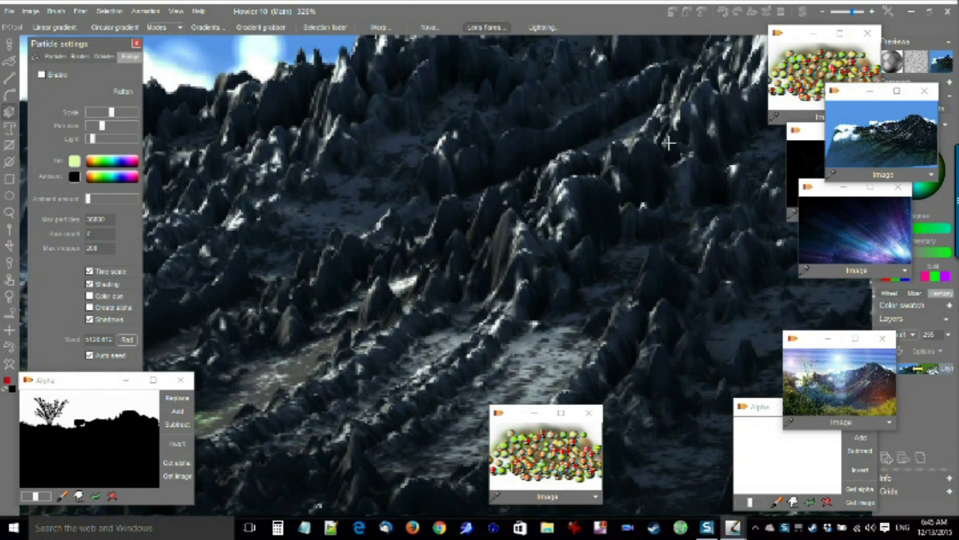
{"action": "scroll", "coordinate": [609, 132], "scroll_direction": "down", "scroll_amount": 2}
{"action": "left_click_drag", "start_coordinate": [609, 132], "coordinate": [949, 75]}
{"action": "left_click_drag", "start_coordinate": [425, 135], "coordinate": [750, 112]}
- Bring the stored finished painting back onto the canvas and examine its trees, lens flares and mountain ridge
{"action": "left_click_drag", "start_coordinate": [374, 180], "coordinate": [300, 97]}
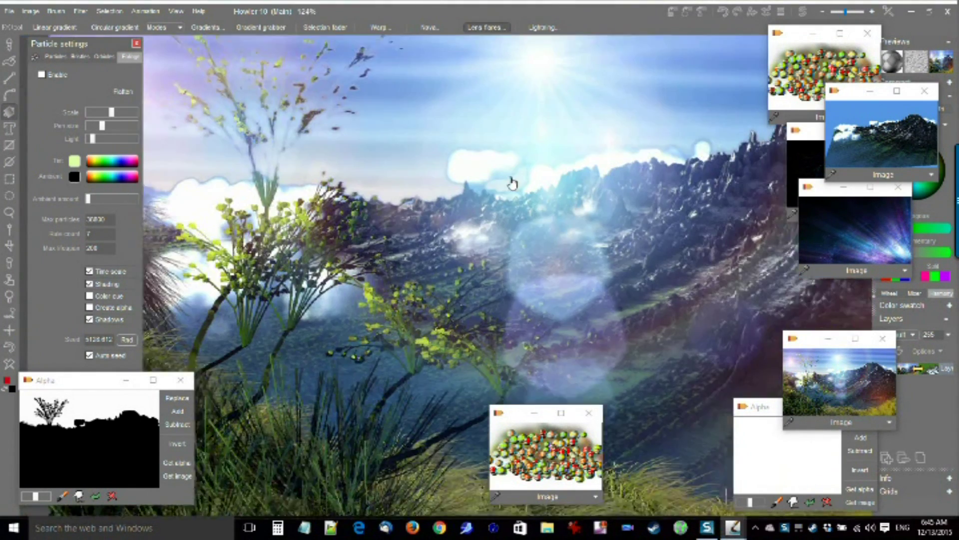
{"action": "left_click_drag", "start_coordinate": [510, 178], "coordinate": [510, 176]}
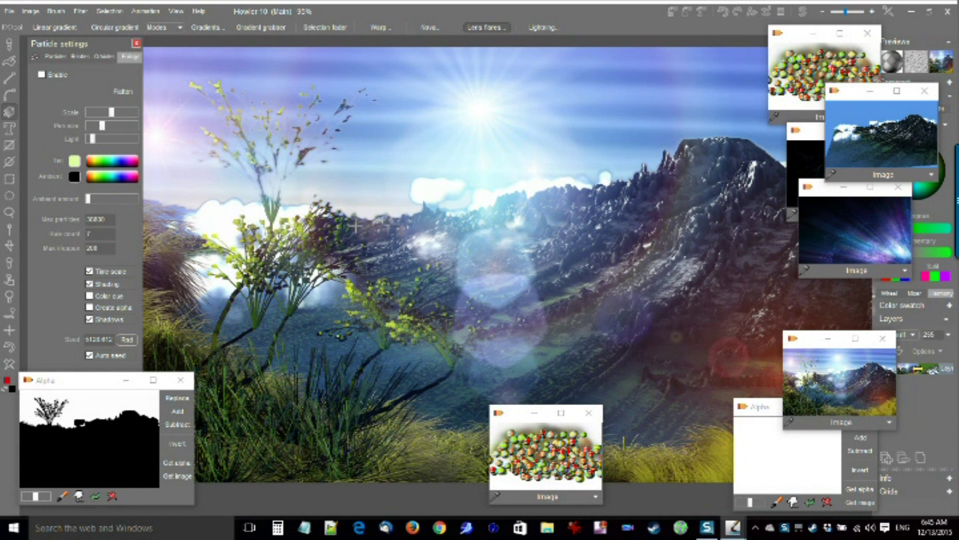
{"action": "scroll", "coordinate": [402, 225], "scroll_direction": "up", "scroll_amount": 2}
{"action": "scroll", "coordinate": [401, 225], "scroll_direction": "down", "scroll_amount": 2}
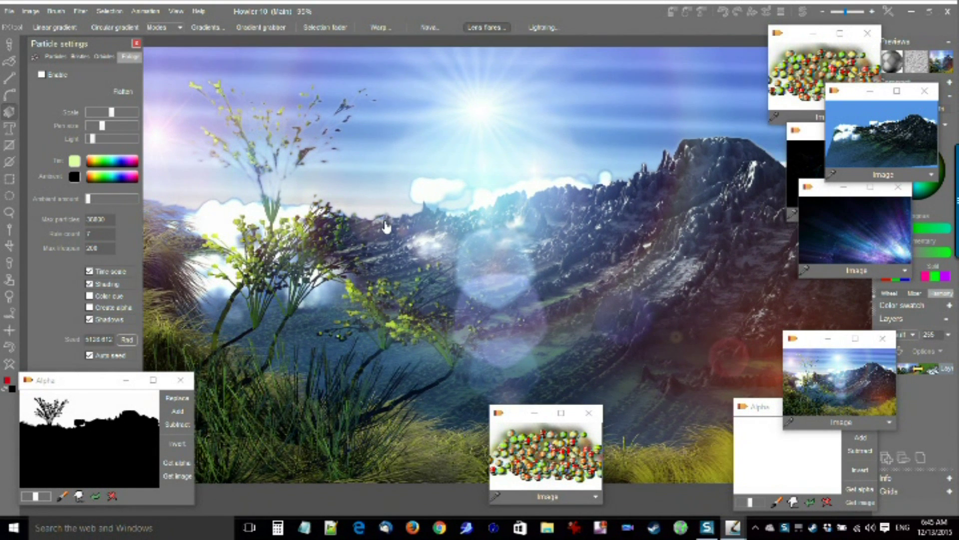
{"action": "mouse_move", "coordinate": [398, 224]}
{"action": "left_mouse_down"}
{"action": "mouse_move", "coordinate": [439, 218]}
{"action": "mouse_move", "coordinate": [395, 222]}
{"action": "left_mouse_up"}
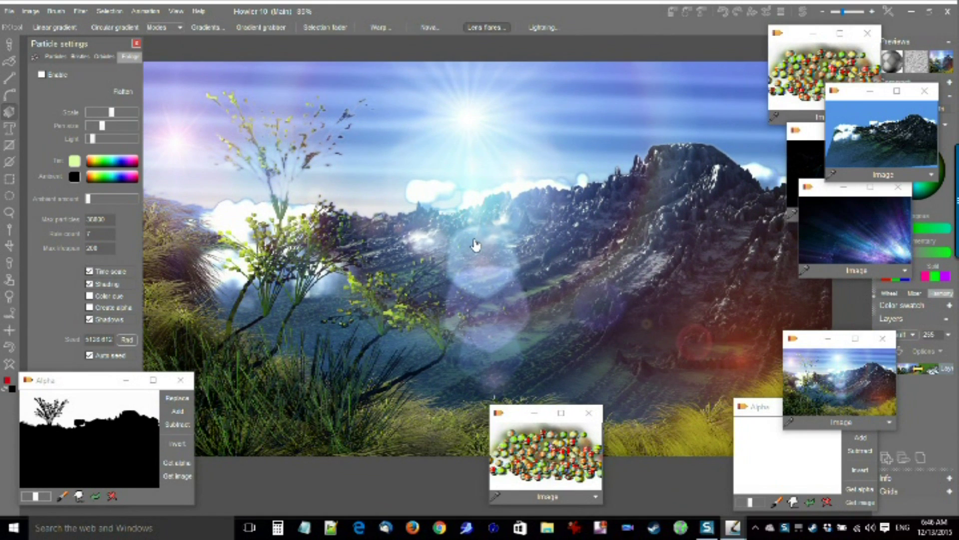